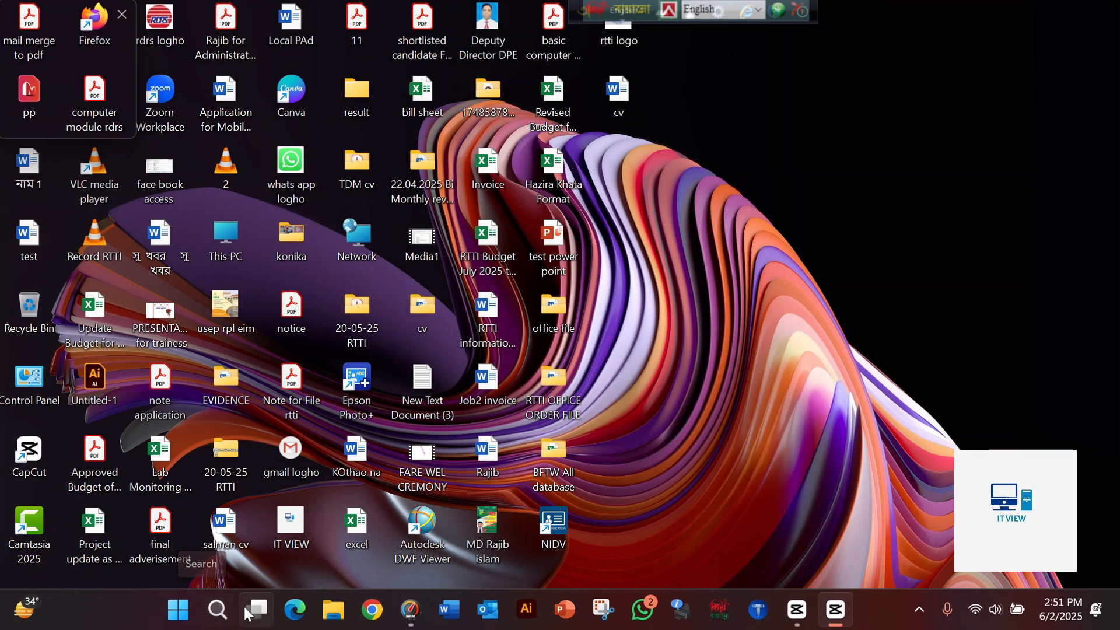
Step: Search Windows for "excel" and pin the Excel app to the taskbar
{"action": "left_click", "coordinate": [214, 617]}
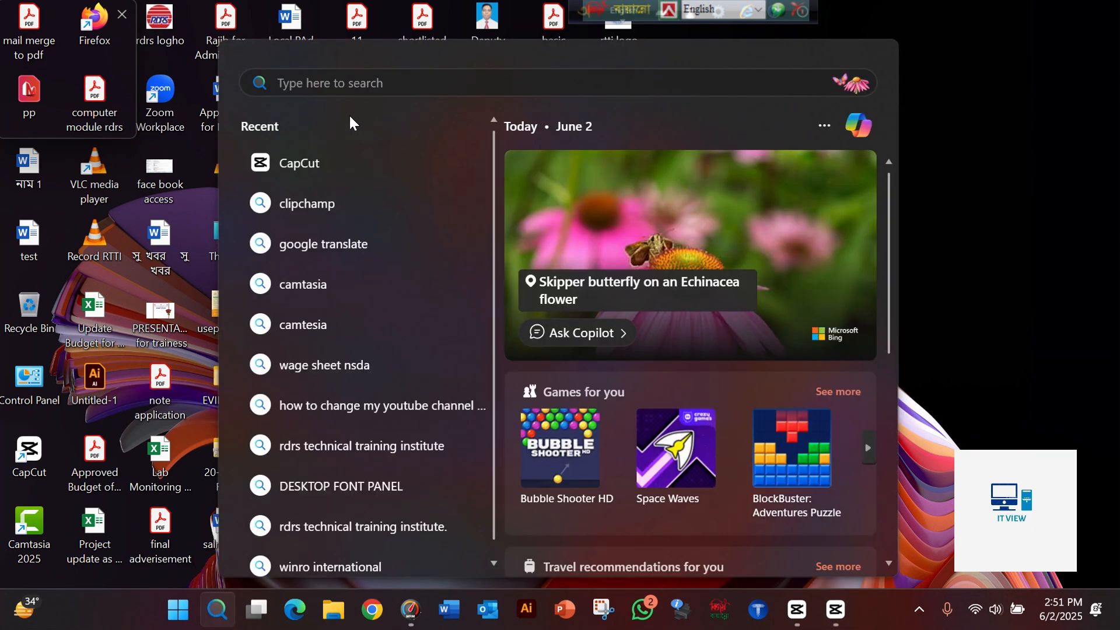
{"action": "type", "text": "excel"}
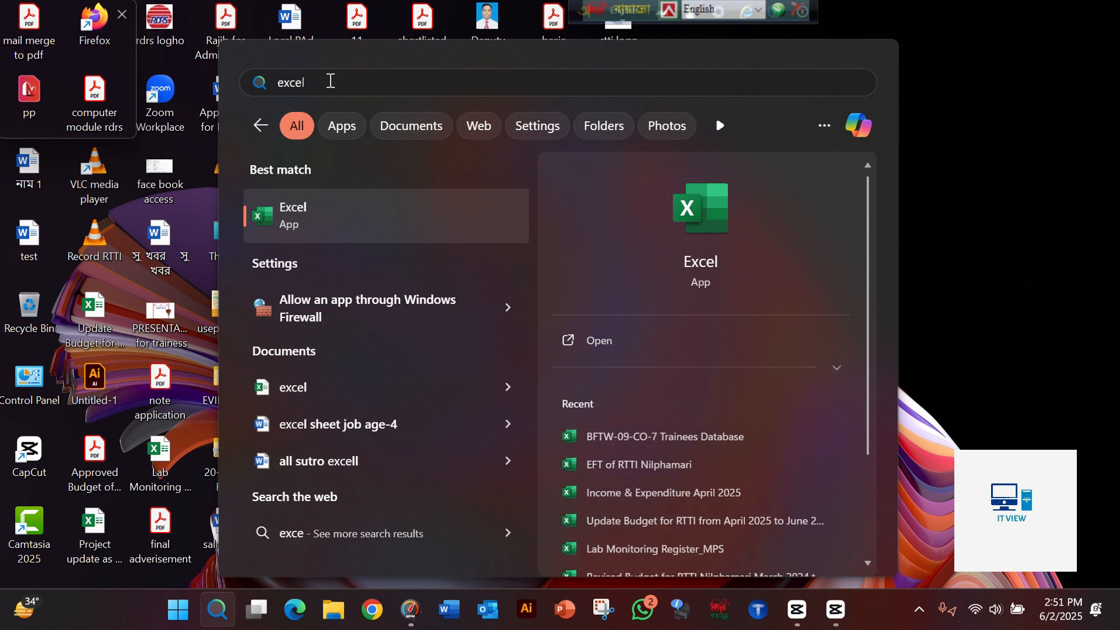
{"action": "key", "text": "BackSpace"}
{"action": "type", "text": "l"}
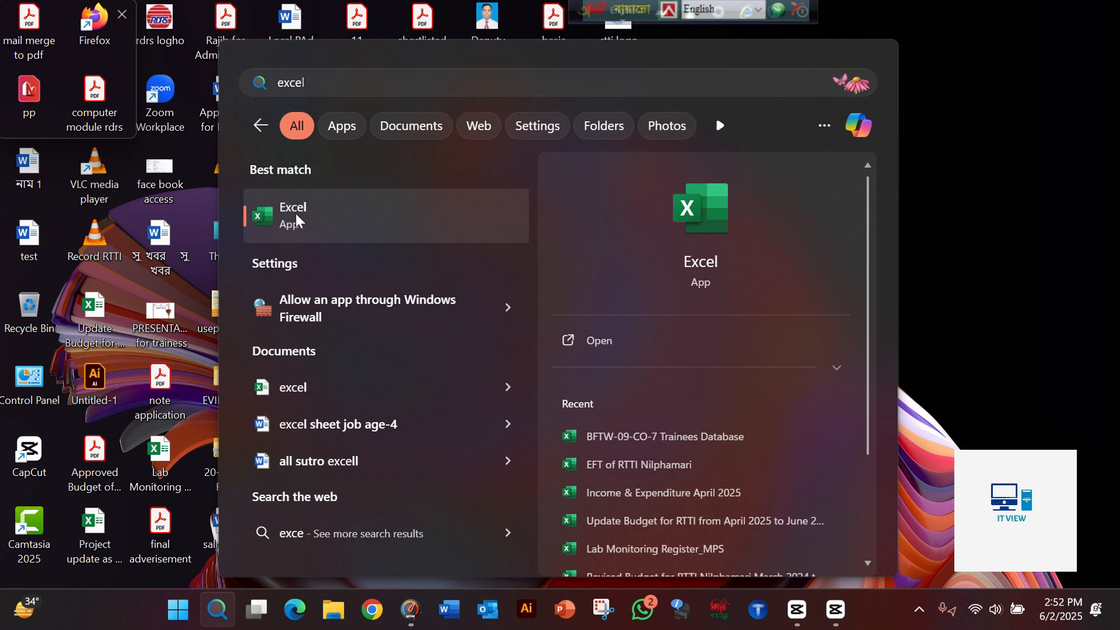
{"action": "right_click", "coordinate": [297, 215]}
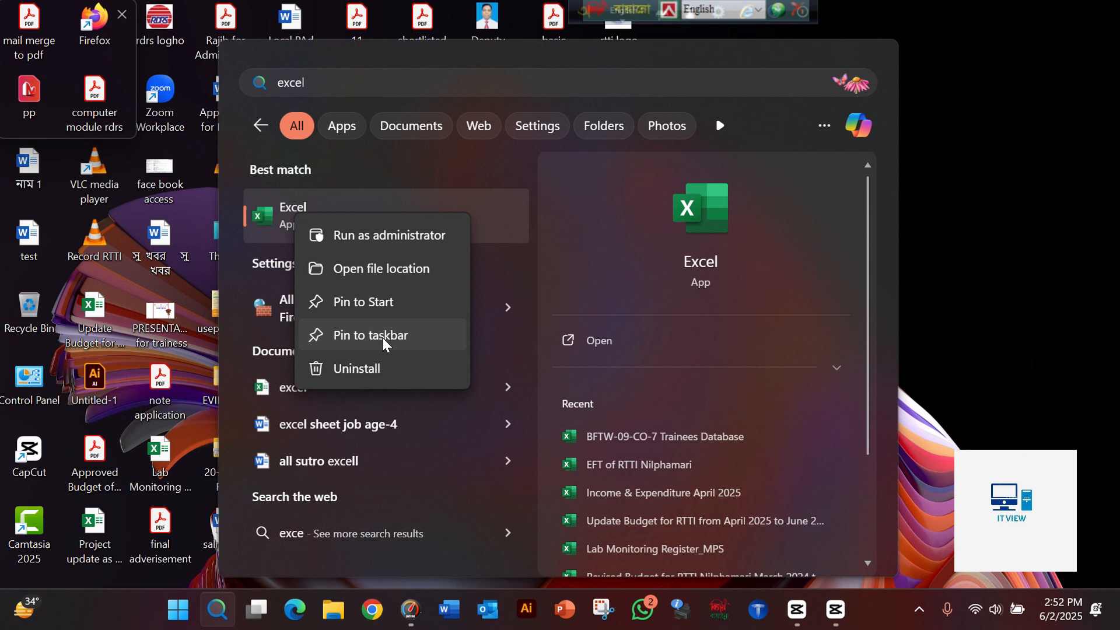
{"action": "left_click", "coordinate": [383, 337]}
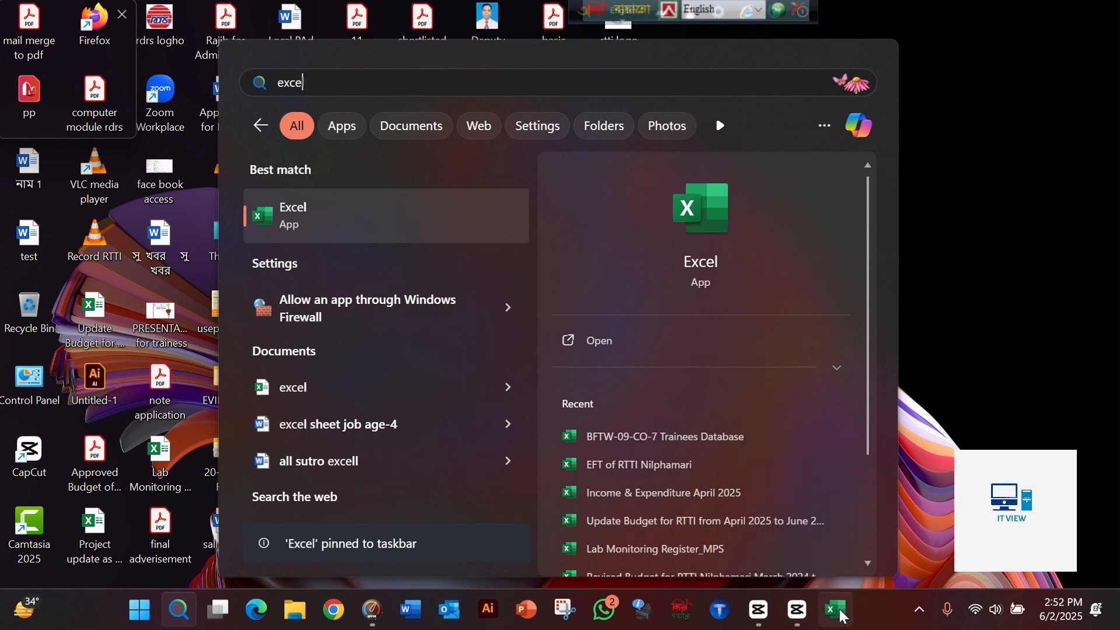
Step: Start a blank workbook from the pinned Excel shortcut and close it again
{"action": "left_click", "coordinate": [837, 610]}
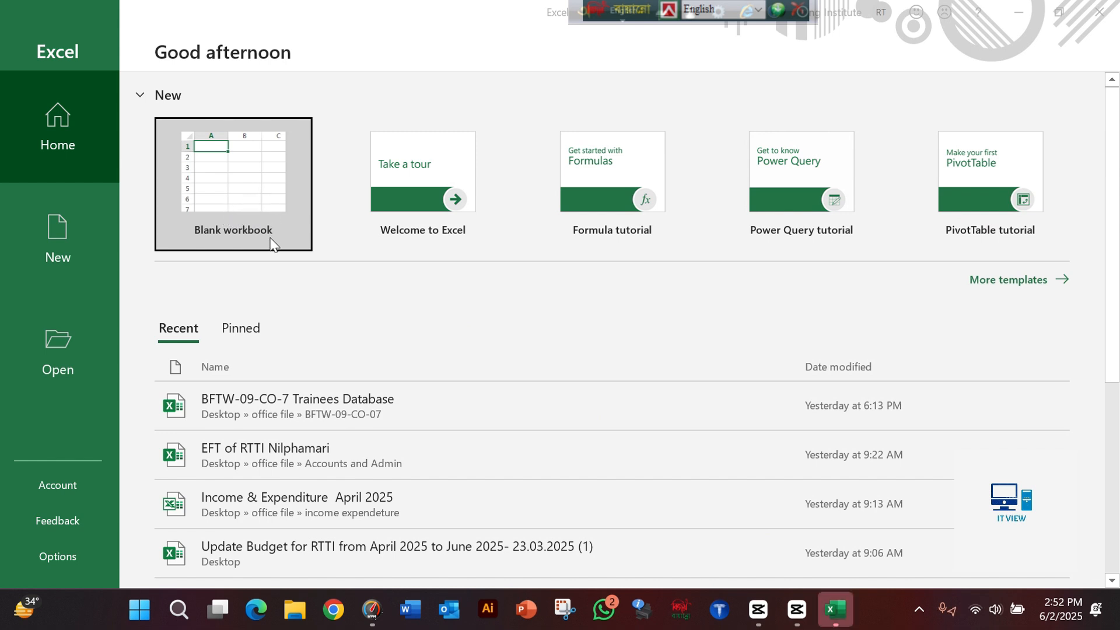
{"action": "left_click", "coordinate": [257, 201]}
{"action": "left_click", "coordinate": [253, 187]}
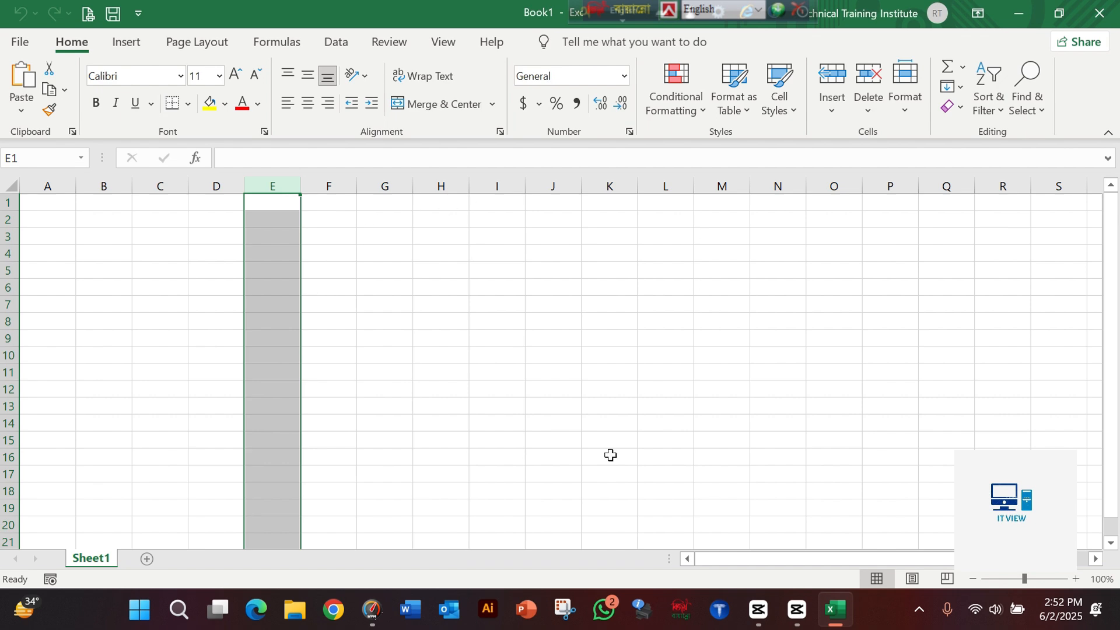
{"action": "left_click", "coordinate": [1108, 22]}
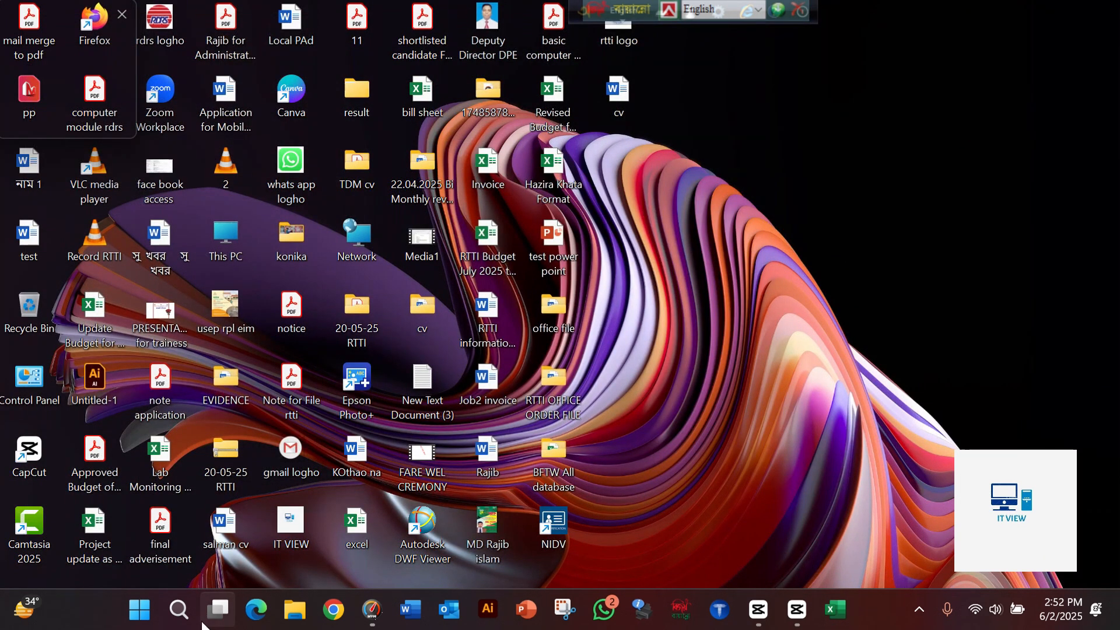
Step: Find Excel through Windows search, start a blank workbook from it and close the program
{"action": "left_click", "coordinate": [177, 608]}
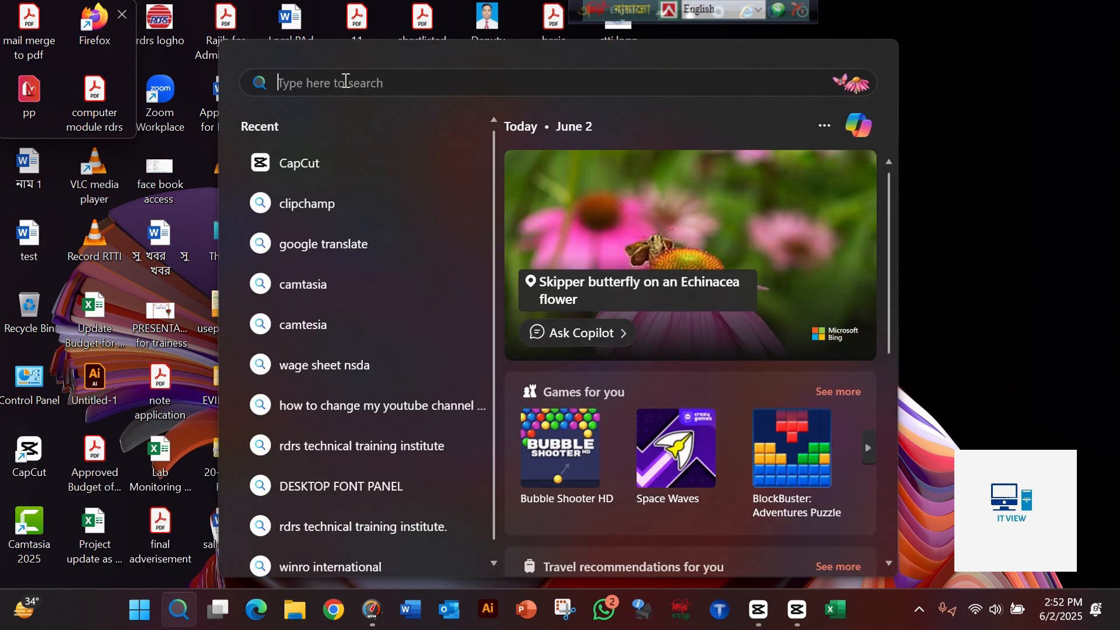
{"action": "type", "text": "exce"}
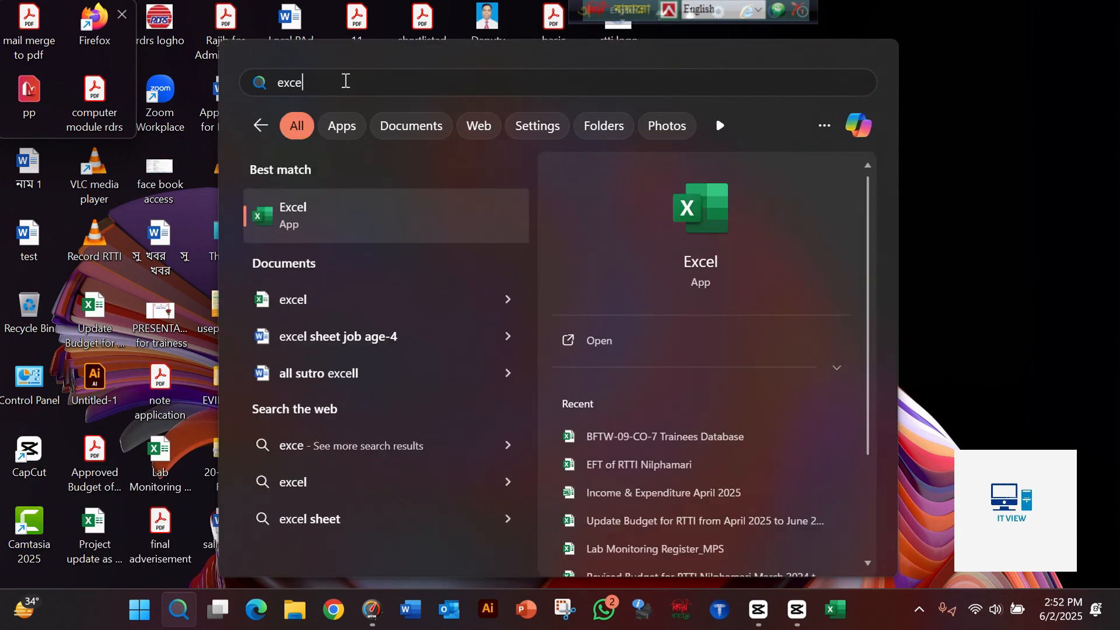
{"action": "left_click", "coordinate": [317, 216]}
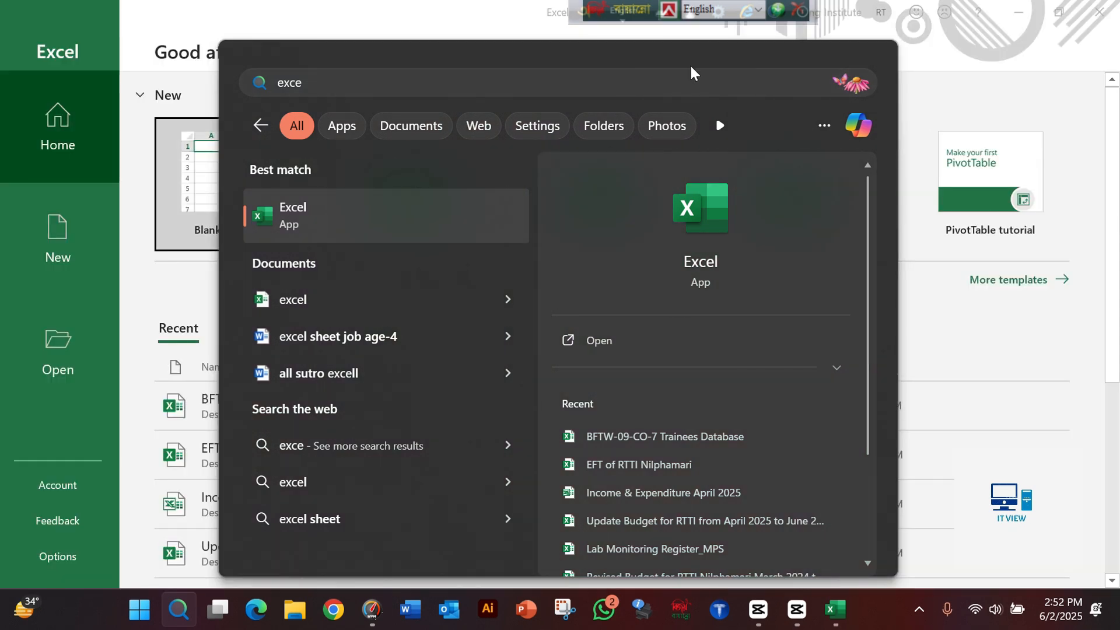
{"action": "left_click", "coordinate": [194, 155]}
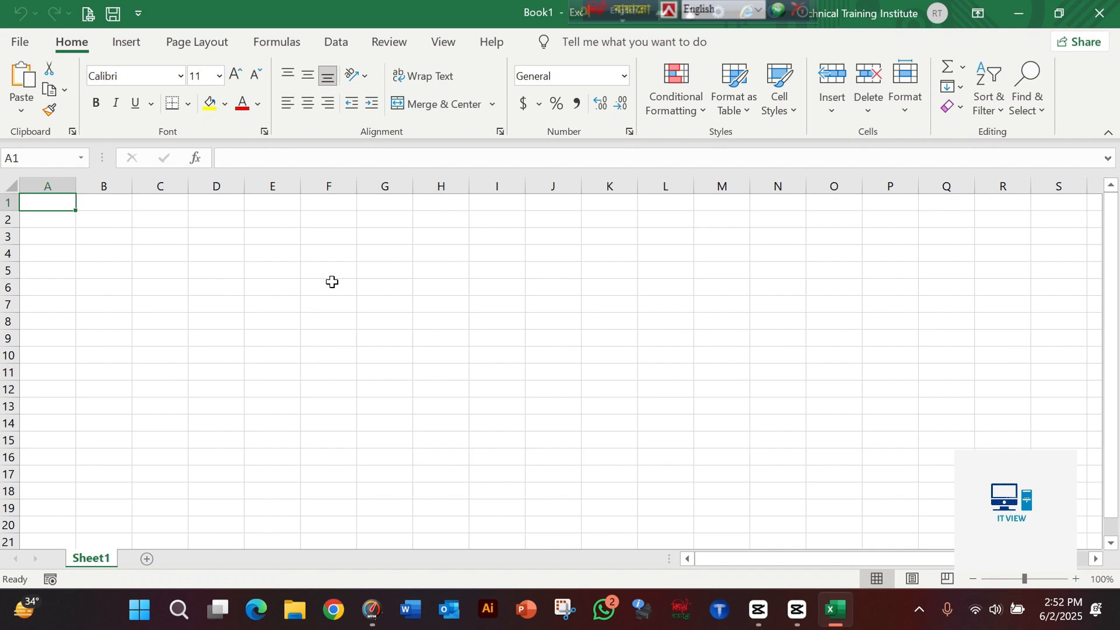
{"action": "left_click", "coordinate": [1101, 18]}
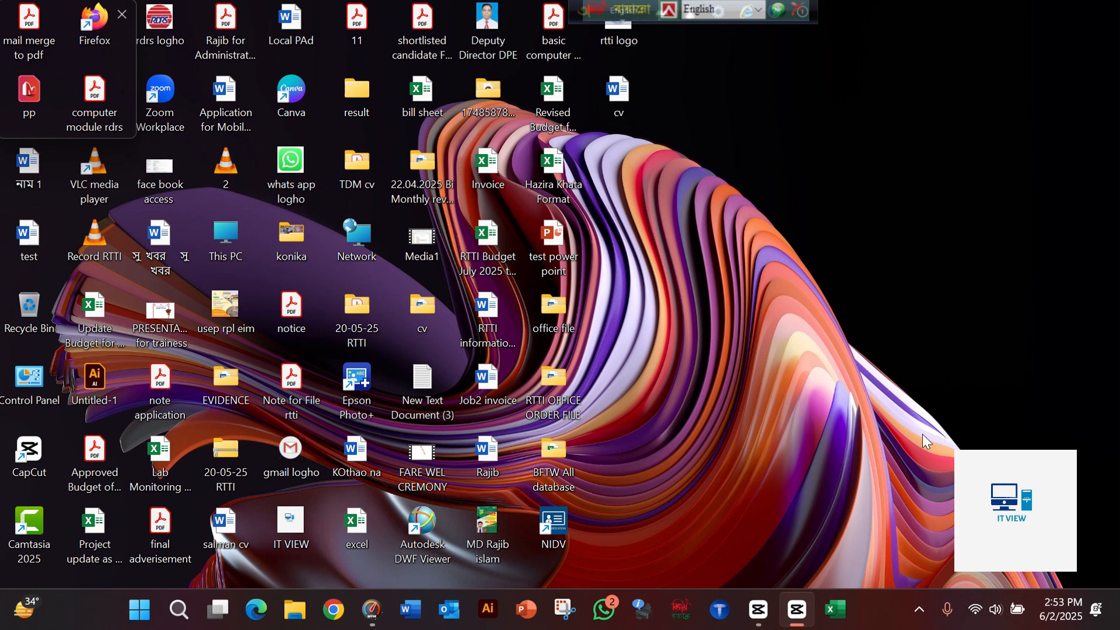
Step: Create a new Microsoft Excel Worksheet on the desktop named "test for excel" and open it
{"action": "right_click", "coordinate": [869, 192]}
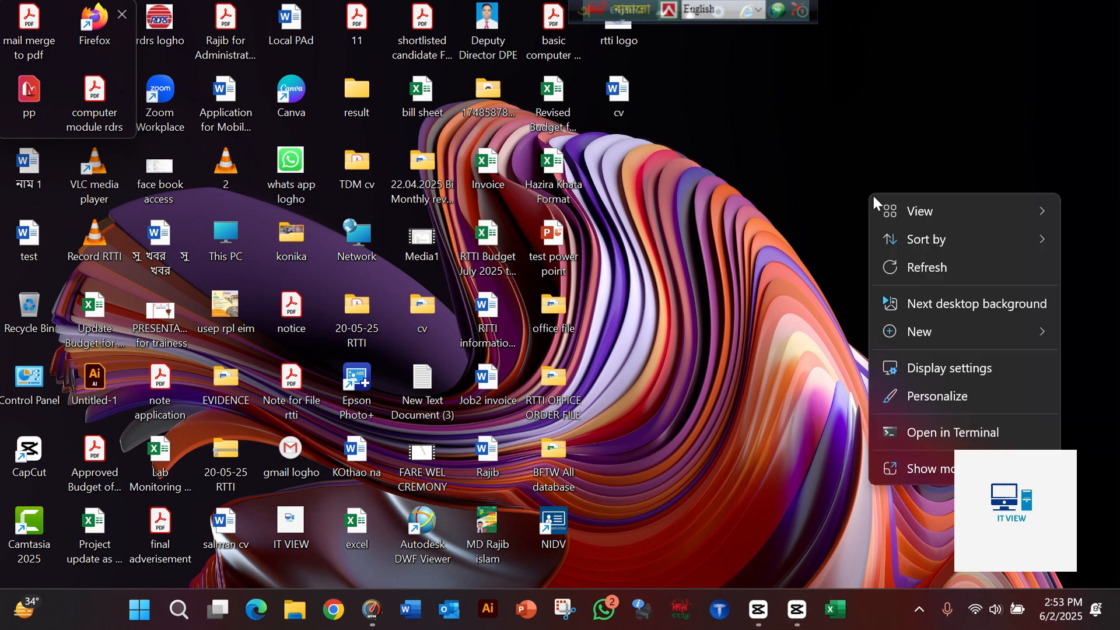
{"action": "mouse_move", "coordinate": [947, 331]}
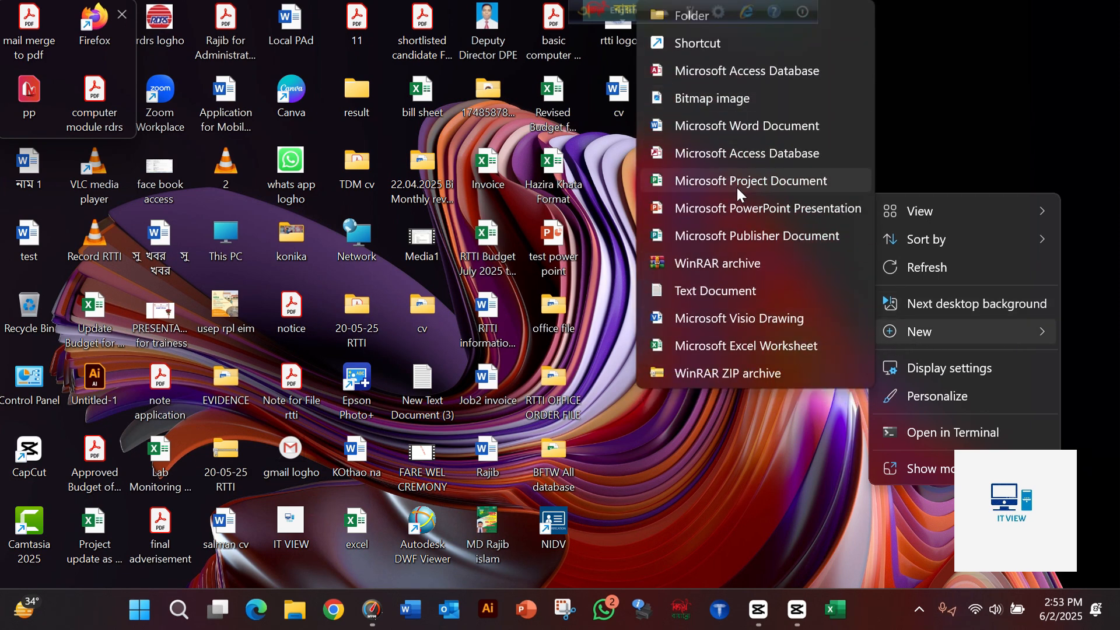
{"action": "left_click", "coordinate": [748, 344]}
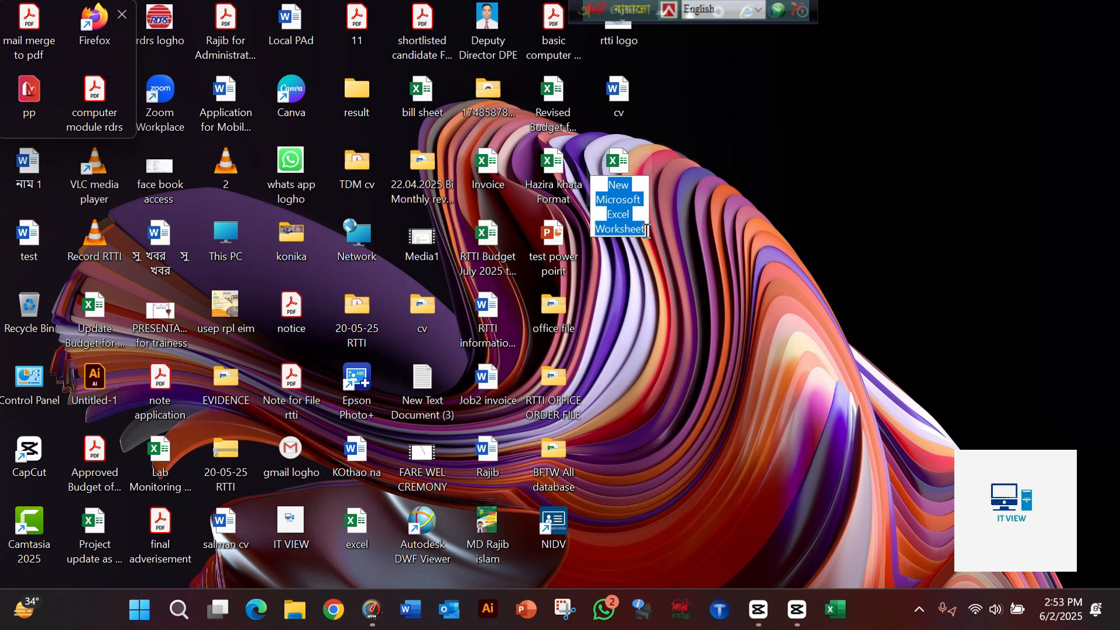
{"action": "type", "text": "tex"}
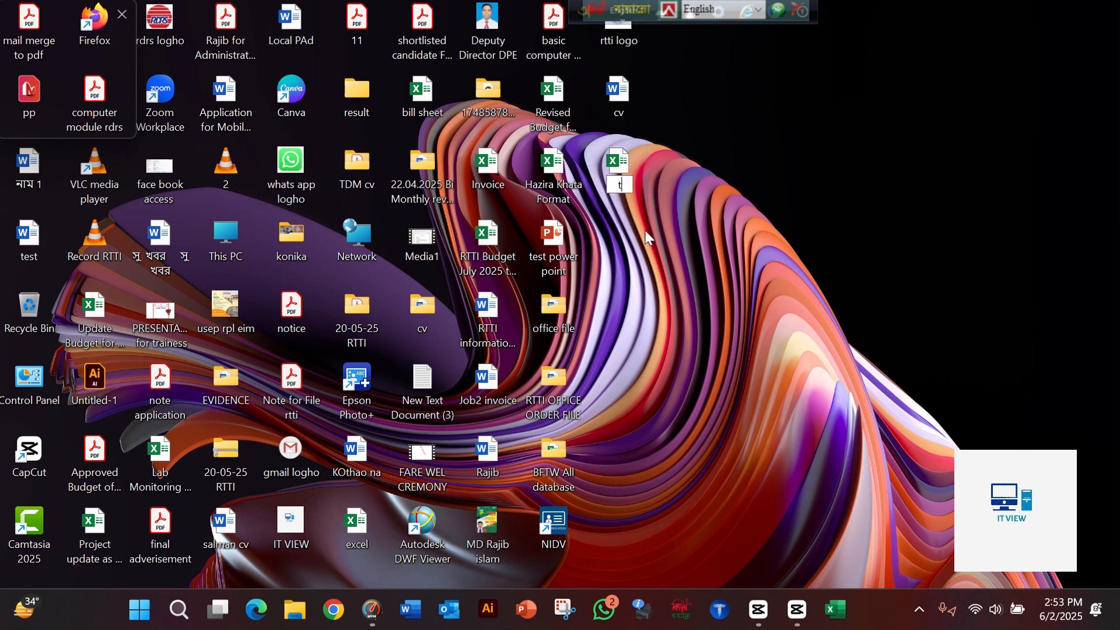
{"action": "type", "text": "t"}
{"action": "key", "text": "BackSpace"}
{"action": "type", "text": "t for excel"}
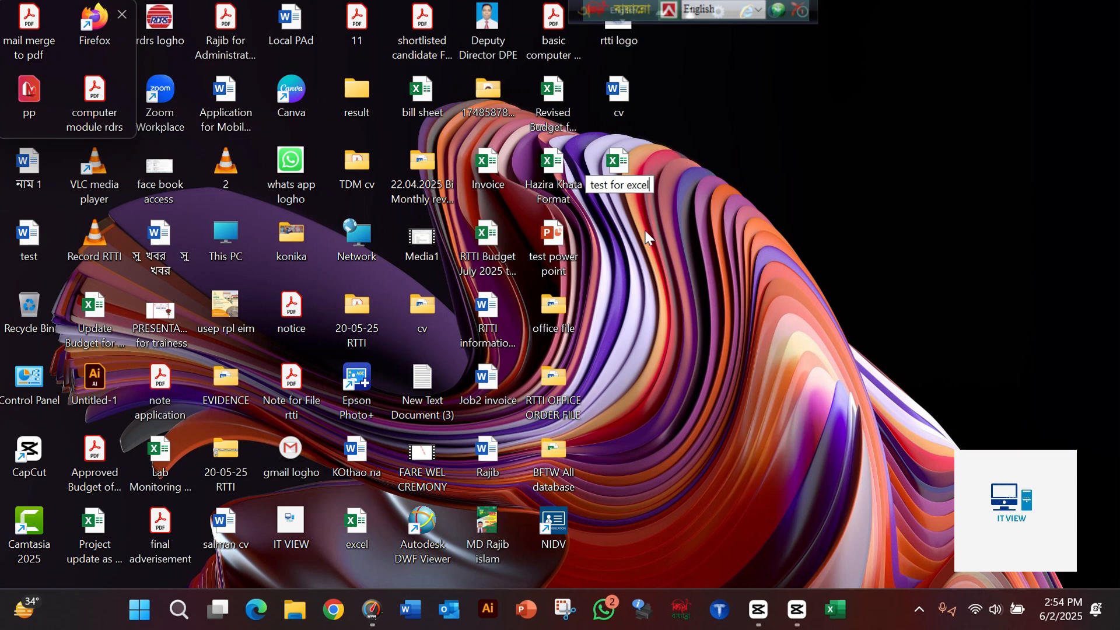
{"action": "key", "text": "Return"}
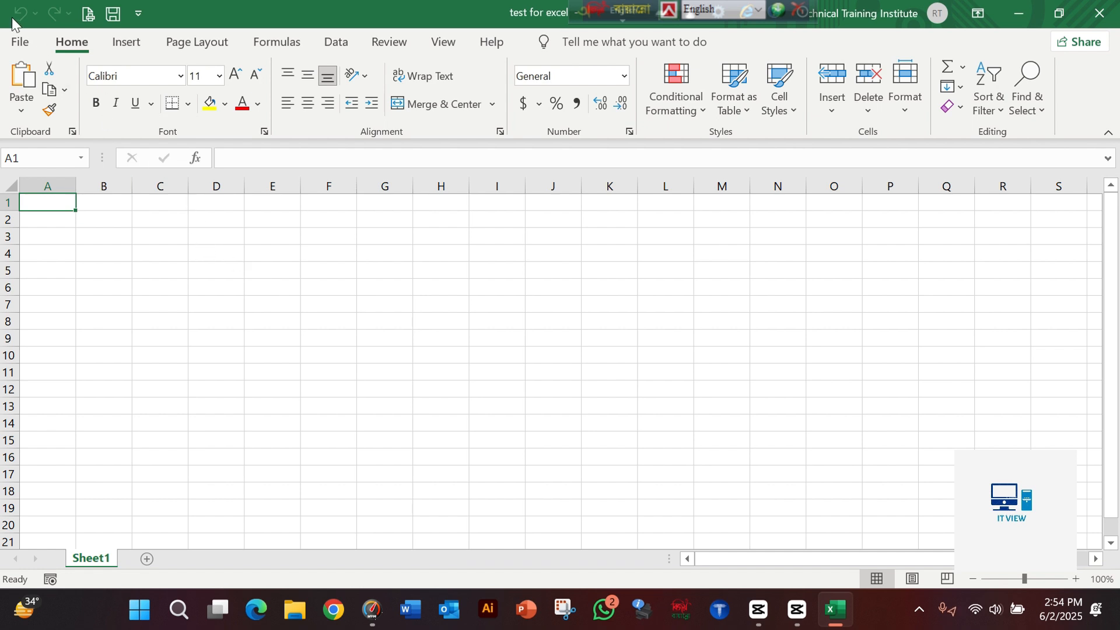
Step: Examine the commands for inserting objects, page layout and formulas, including the page orientation choices
{"action": "left_click", "coordinate": [123, 43]}
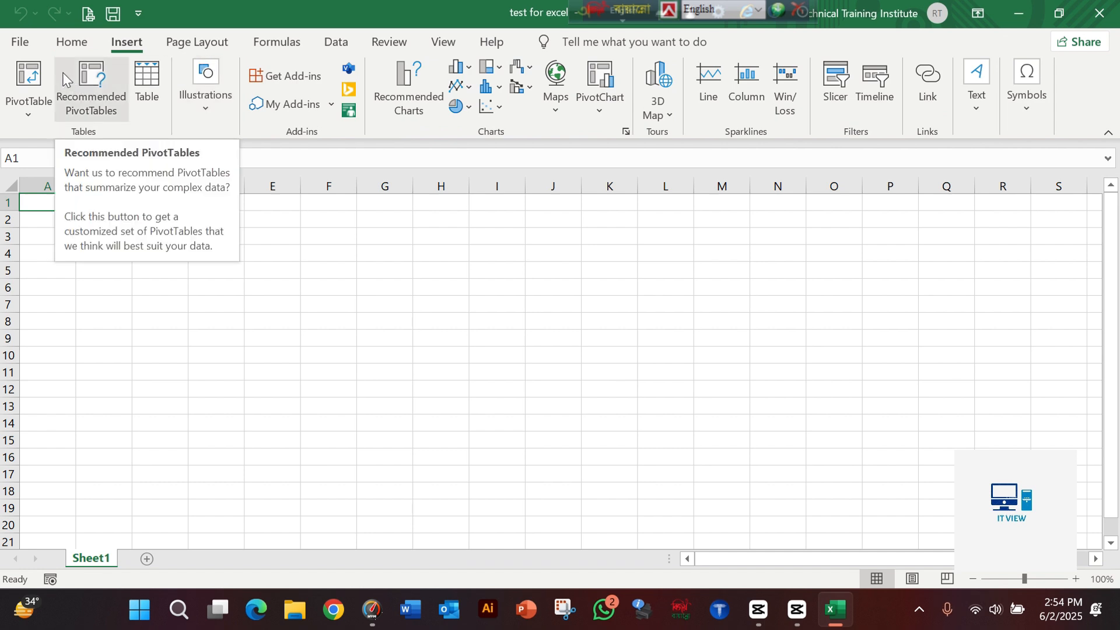
{"action": "left_click", "coordinate": [68, 43]}
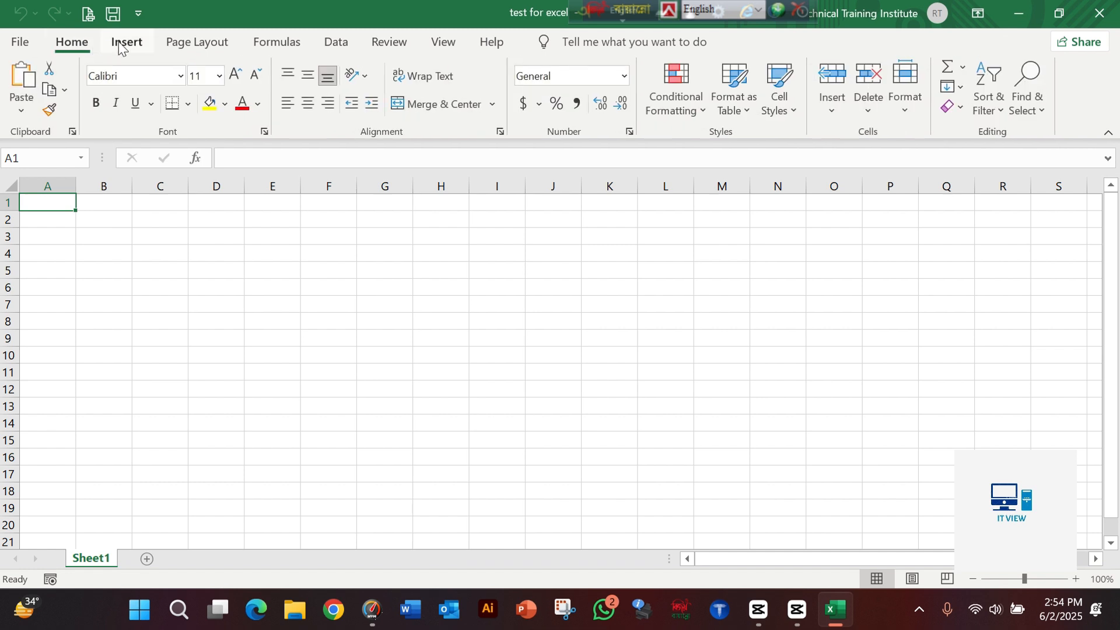
{"action": "left_click", "coordinate": [125, 43]}
{"action": "left_click", "coordinate": [201, 42]}
{"action": "left_click", "coordinate": [277, 43]}
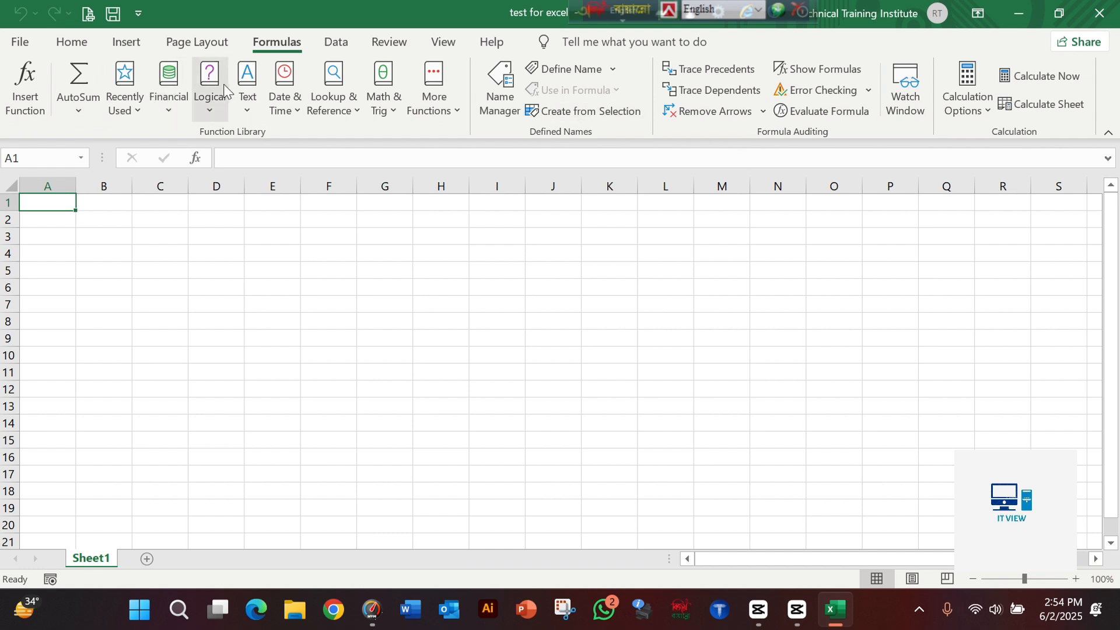
{"action": "left_click", "coordinate": [140, 48]}
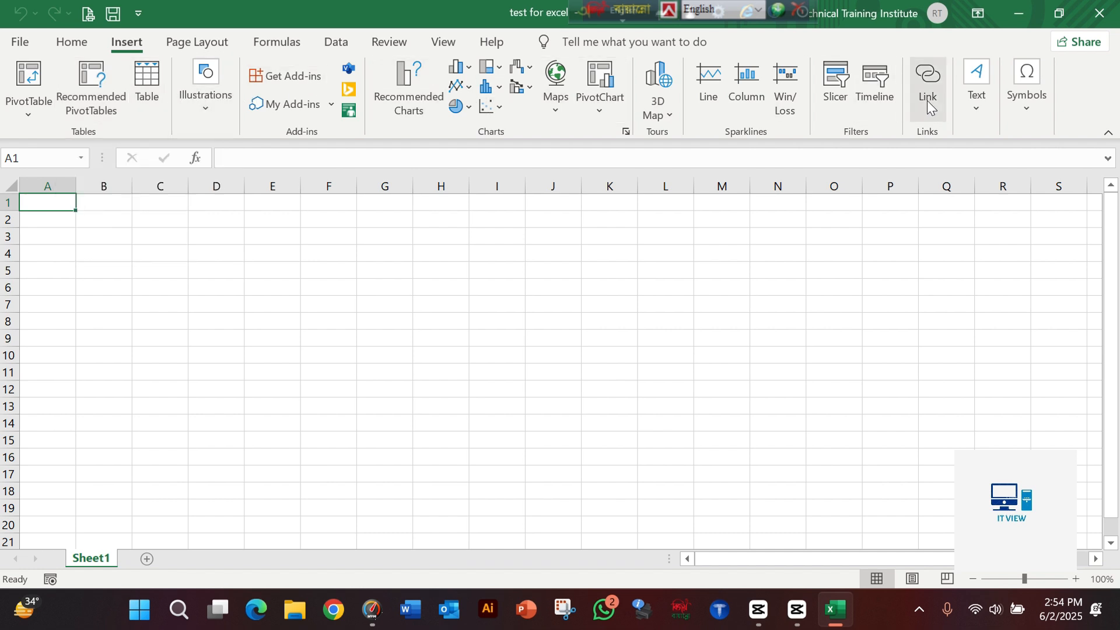
{"action": "left_click", "coordinate": [195, 42]}
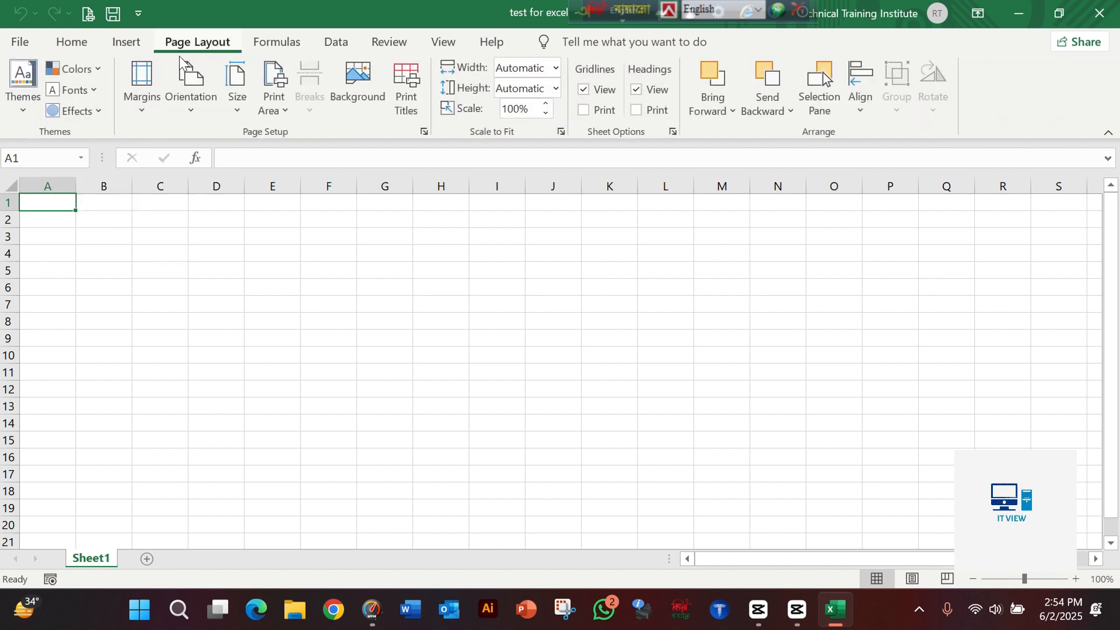
{"action": "left_click", "coordinate": [193, 119]}
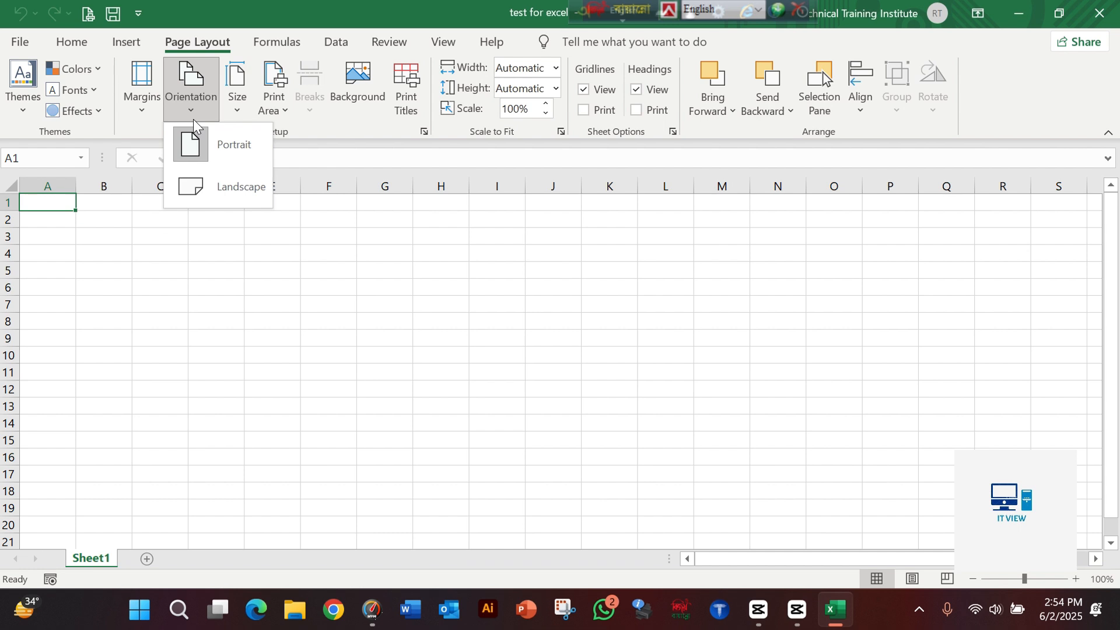
{"action": "left_click", "coordinate": [194, 119]}
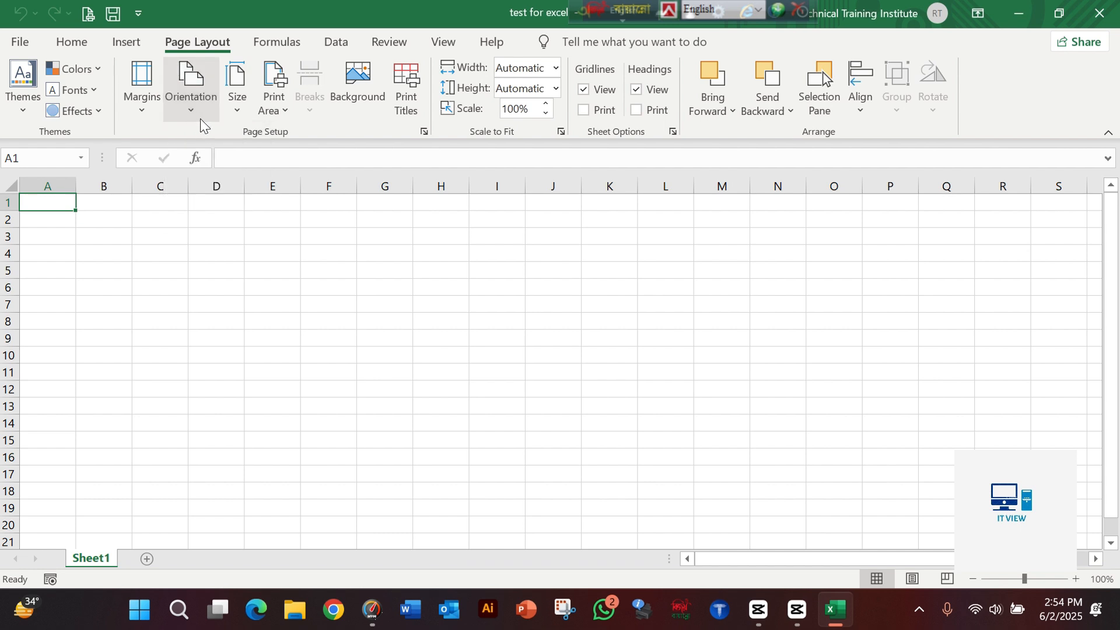
{"action": "left_click", "coordinate": [226, 113]}
{"action": "left_click", "coordinate": [225, 114]}
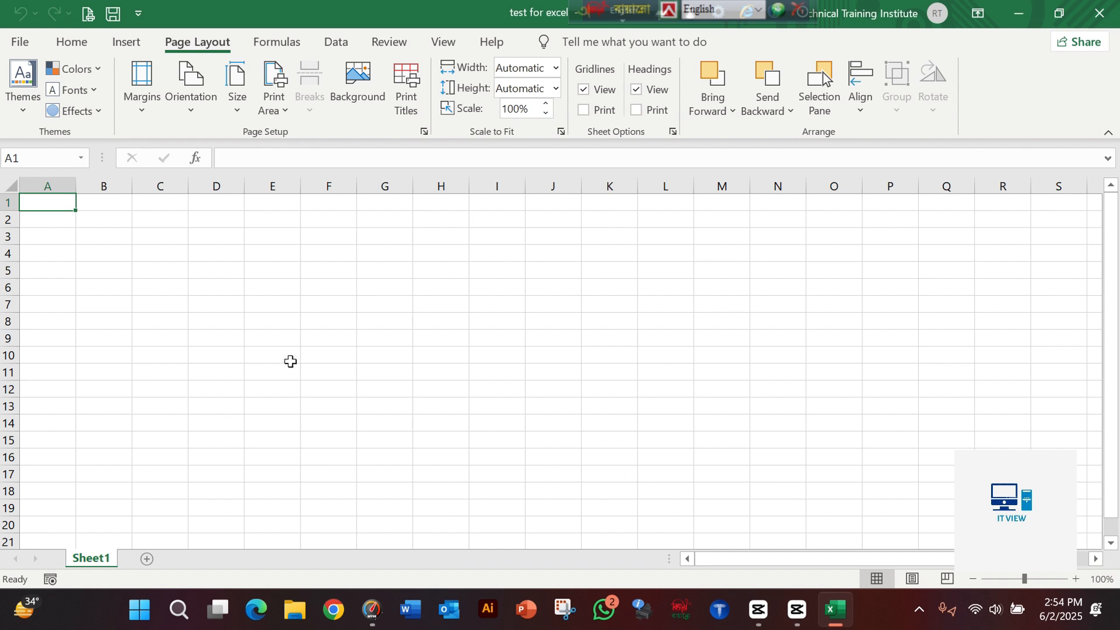
{"action": "left_click", "coordinate": [74, 46]}
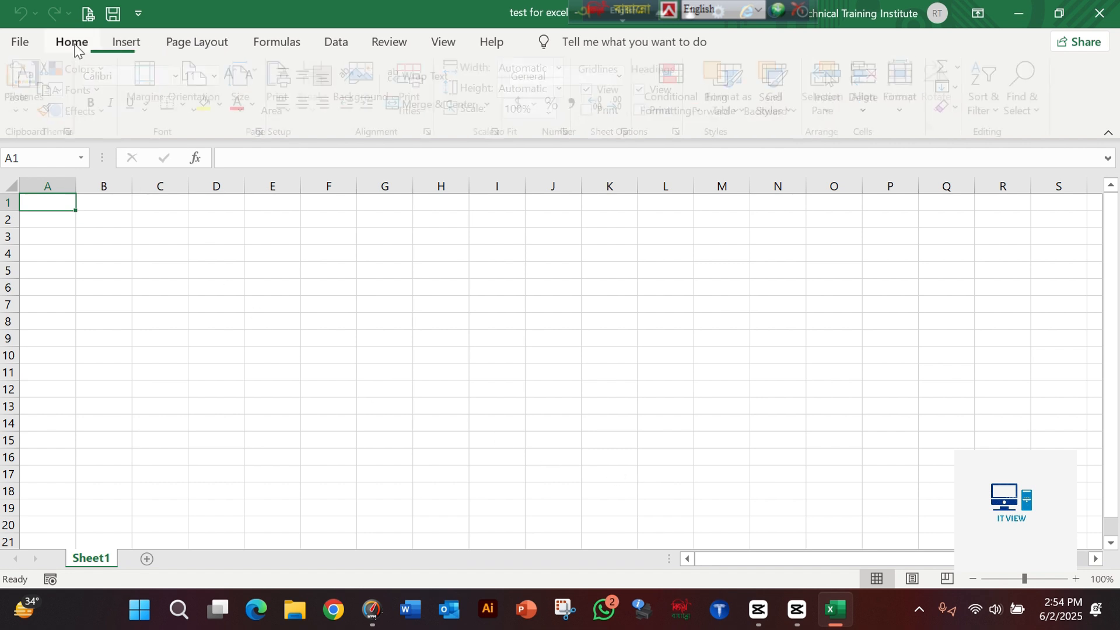
Step: Show how columns and rows are laid out by selecting column A, row 1, columns A through D individually, and row 1 again
{"action": "left_click", "coordinate": [40, 186]}
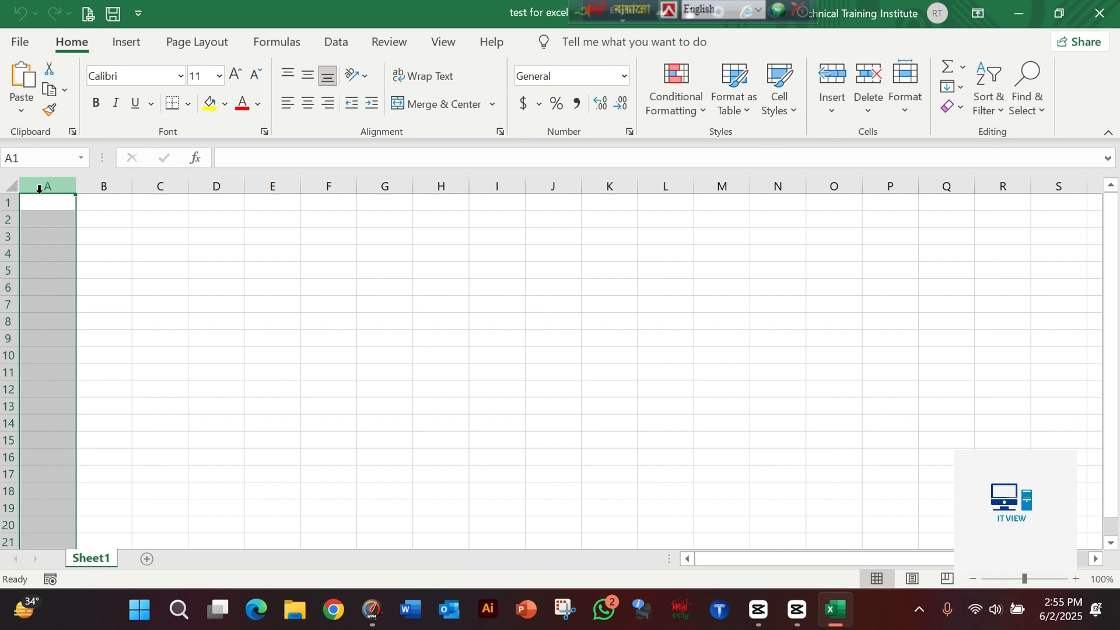
{"action": "left_click", "coordinate": [3, 202]}
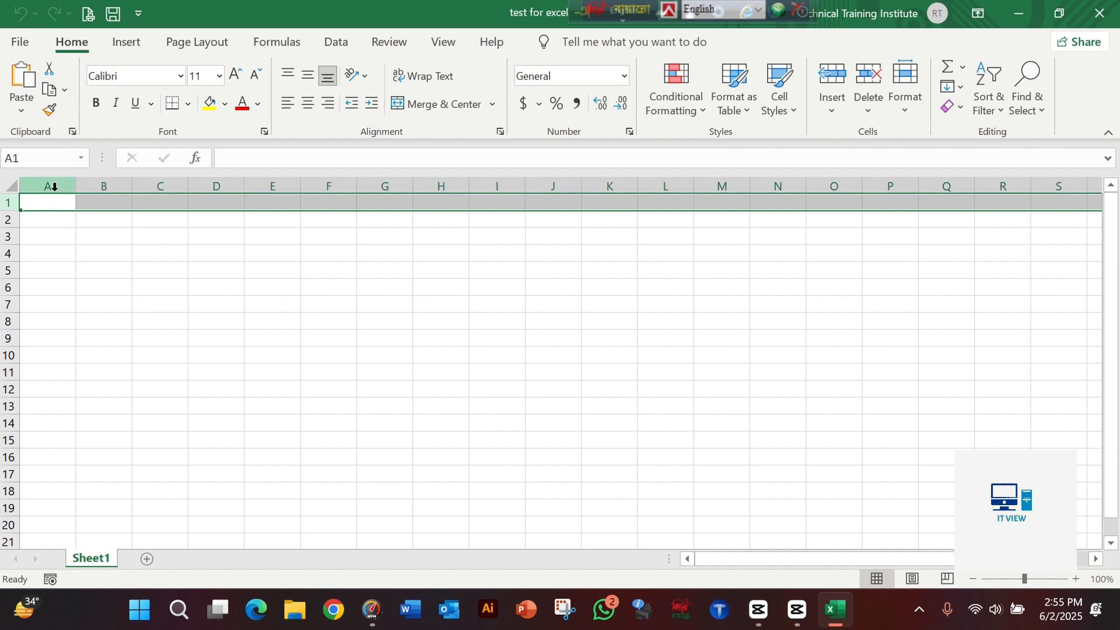
{"action": "left_click", "coordinate": [53, 187]}
{"action": "left_click", "coordinate": [108, 185]}
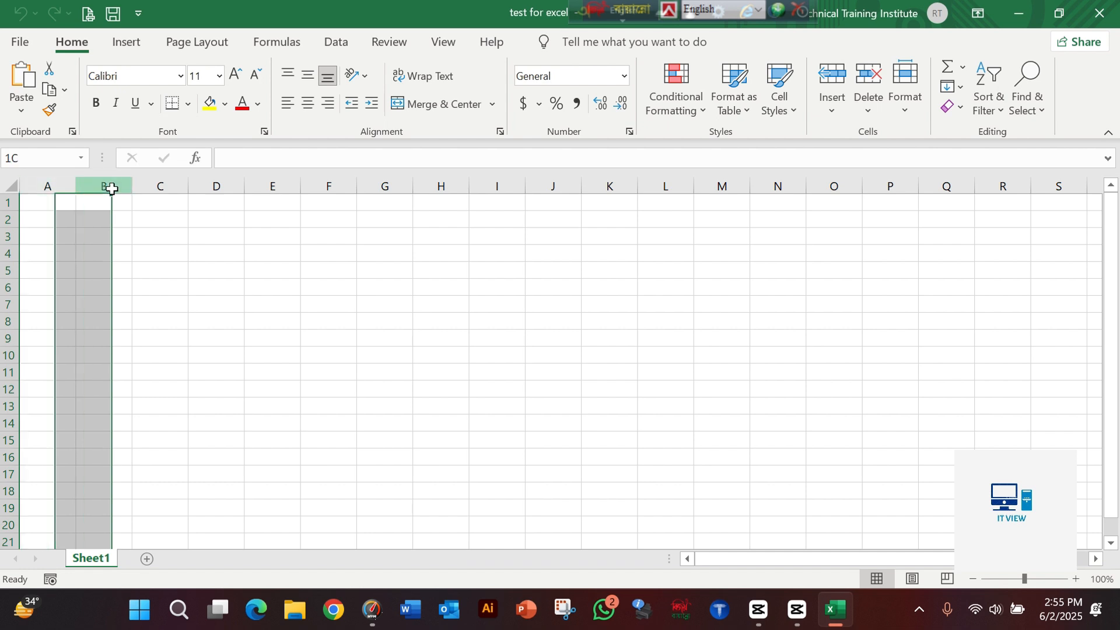
{"action": "left_click", "coordinate": [162, 184]}
{"action": "left_click", "coordinate": [227, 183]}
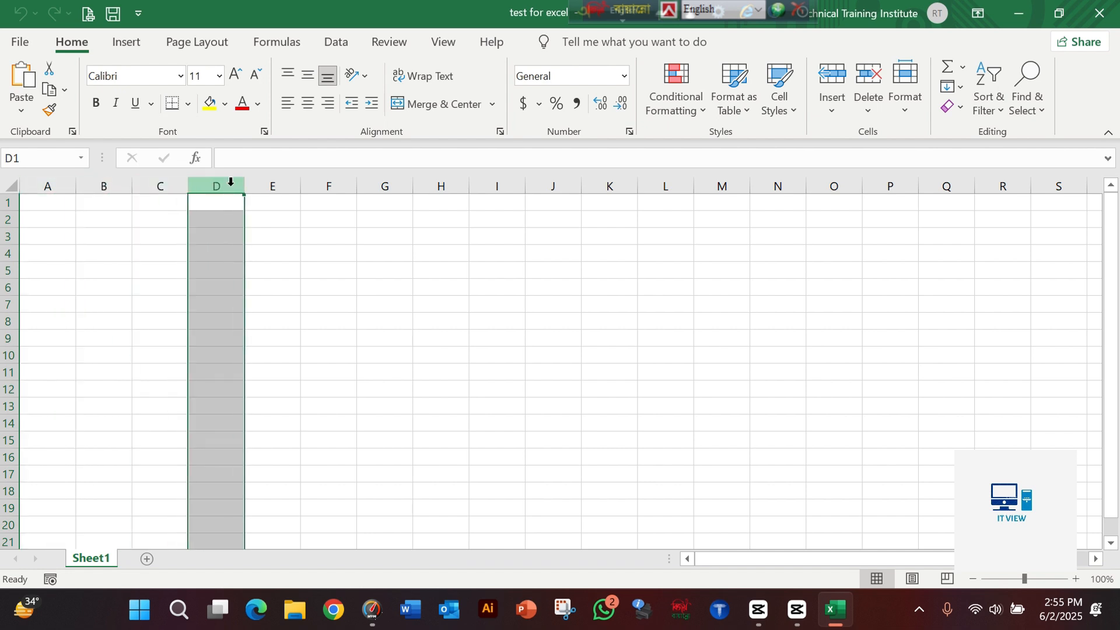
{"action": "left_click", "coordinate": [8, 203]}
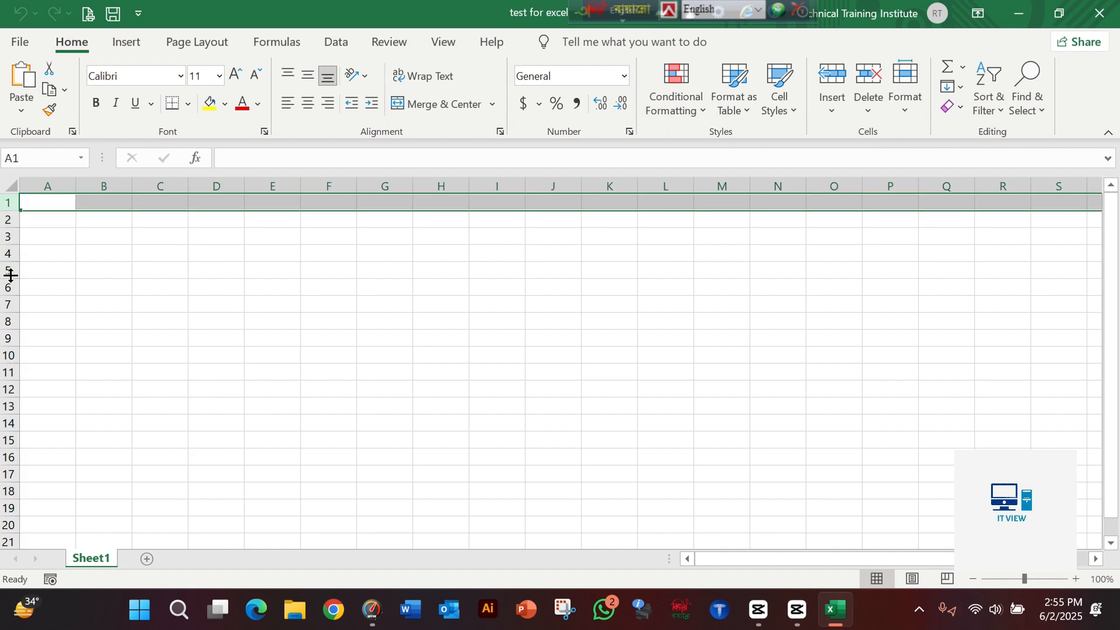
Step: Select individual cells in the grid, starting with B5 and finishing on F8
{"action": "left_click", "coordinate": [120, 272]}
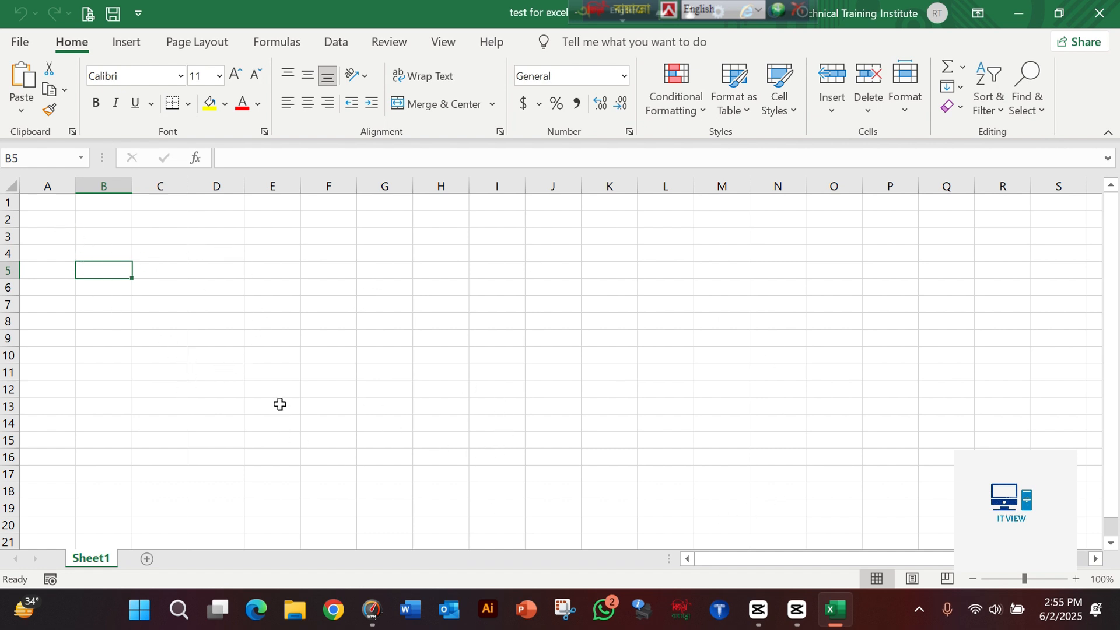
{"action": "left_click", "coordinate": [282, 343]}
{"action": "left_click", "coordinate": [333, 318]}
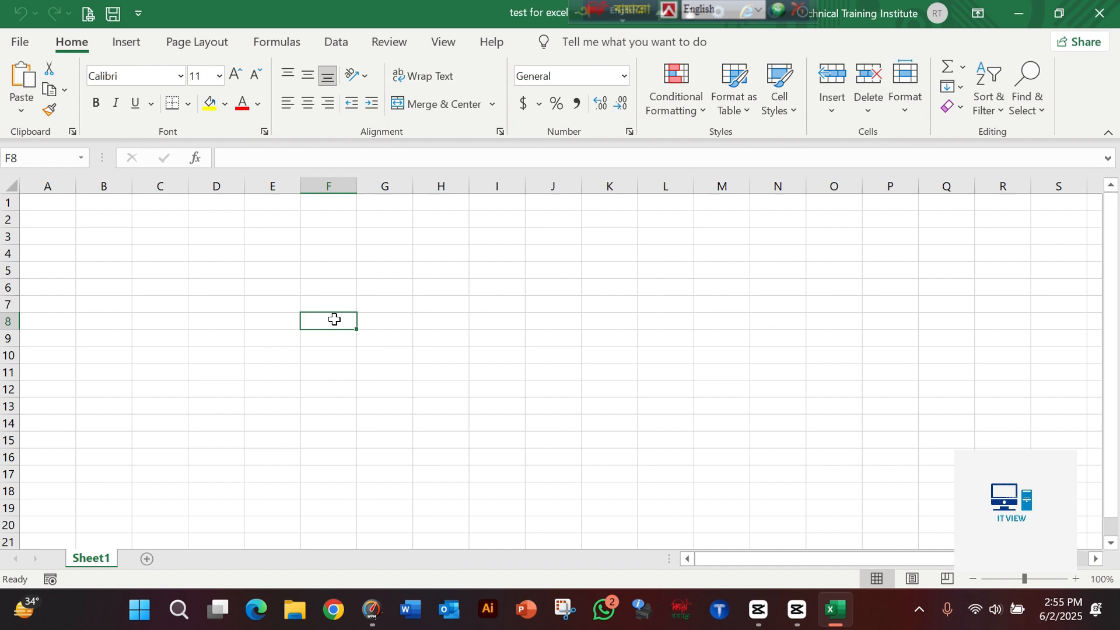
{"action": "left_click", "coordinate": [271, 323]}
{"action": "left_click", "coordinate": [274, 304]}
{"action": "left_click", "coordinate": [328, 284]}
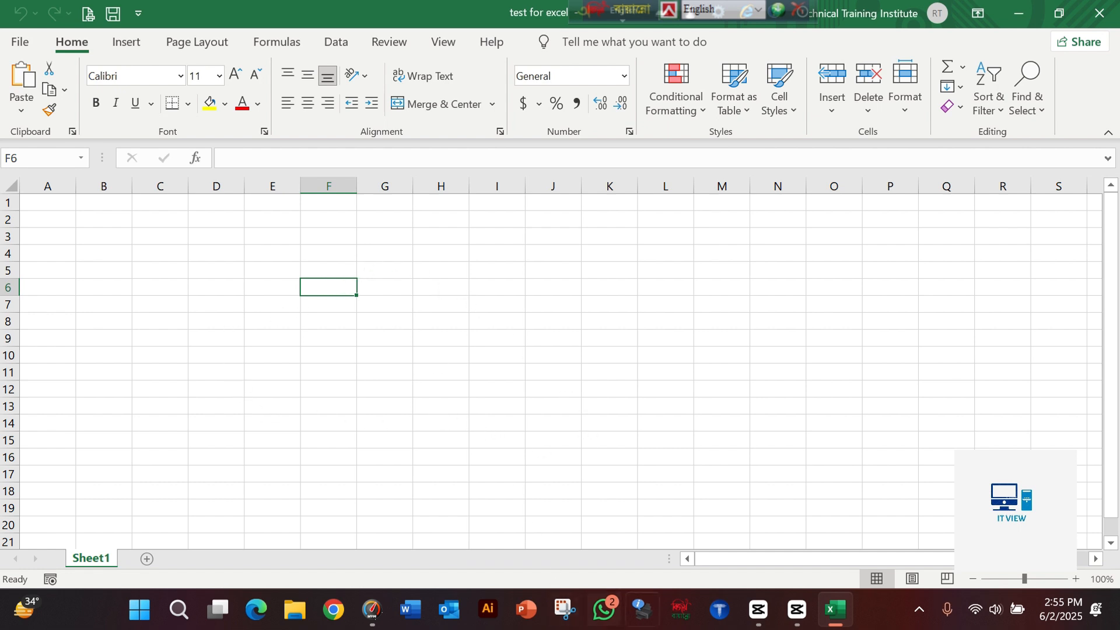
{"action": "left_click", "coordinate": [1046, 573]}
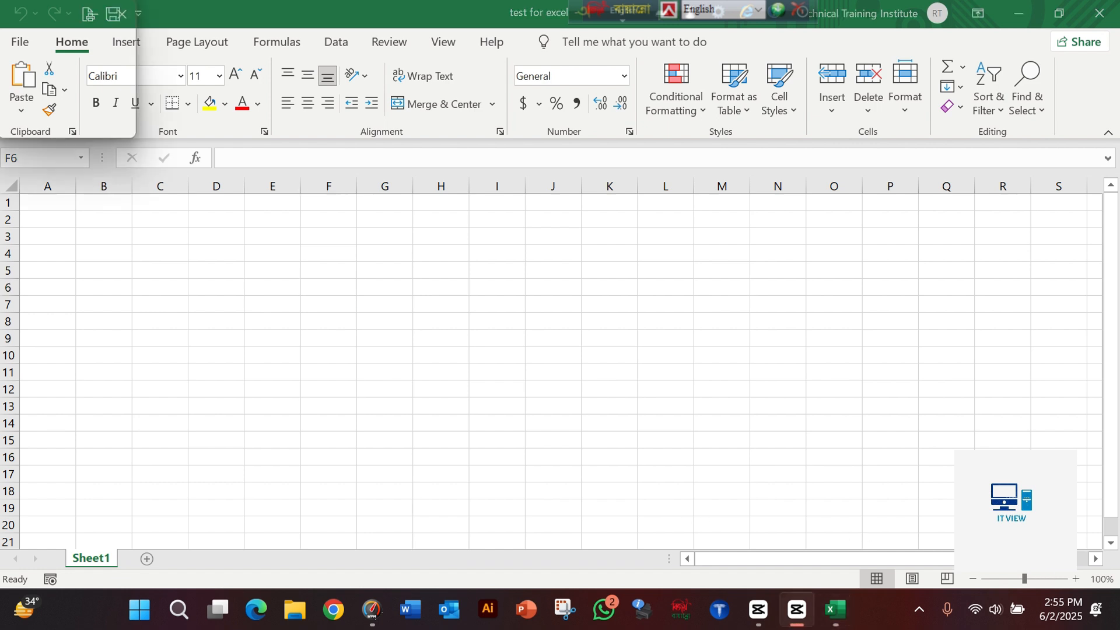
{"action": "left_click", "coordinate": [323, 342]}
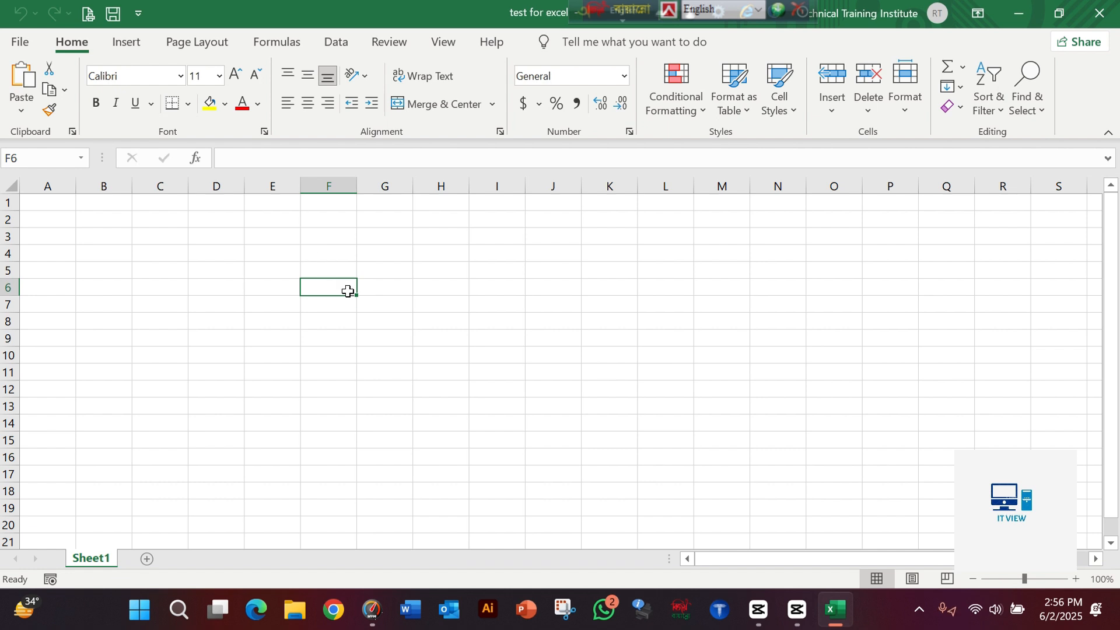
Step: Select cells B2 and B4, and go through A1, B1 and C1 to show individual cell positions
{"action": "left_click", "coordinate": [107, 224]}
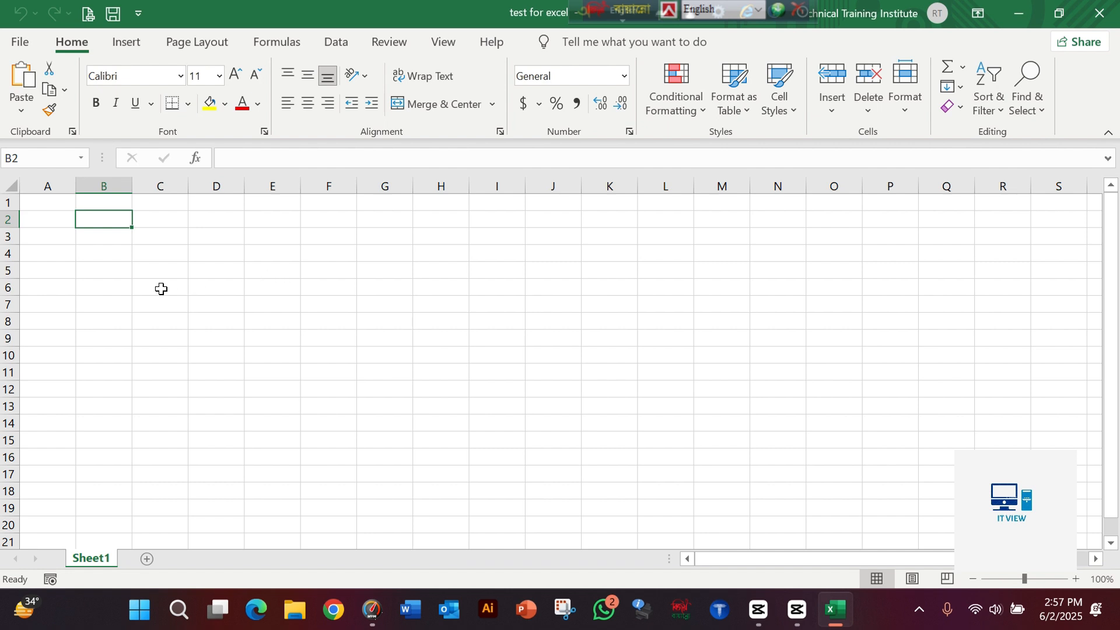
{"action": "left_click", "coordinate": [91, 254]}
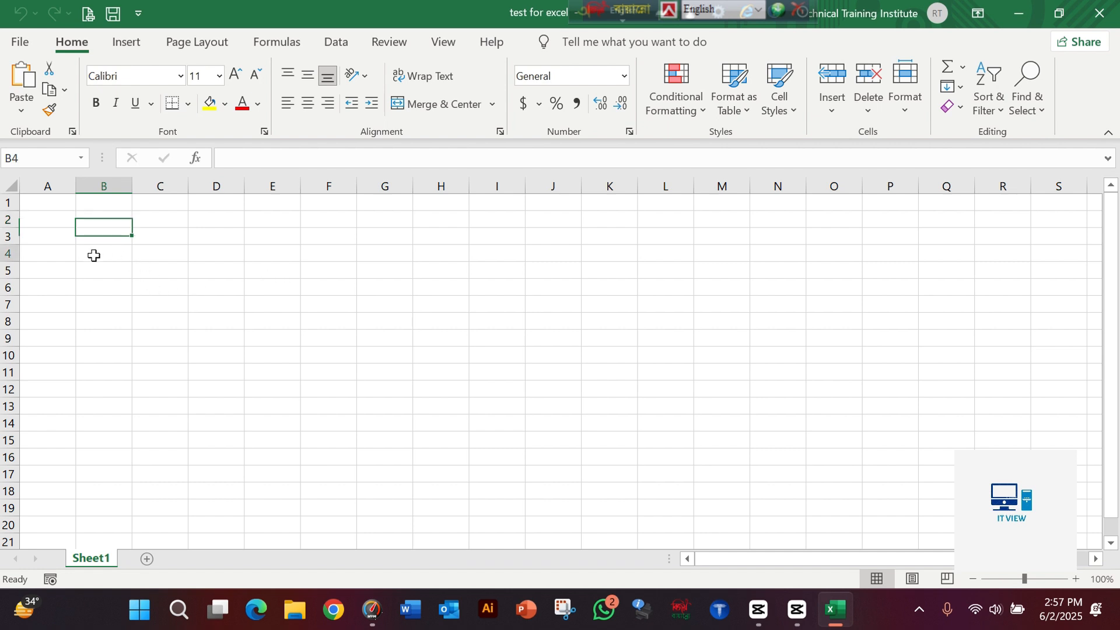
{"action": "left_click", "coordinate": [46, 204]}
{"action": "left_click", "coordinate": [100, 203]}
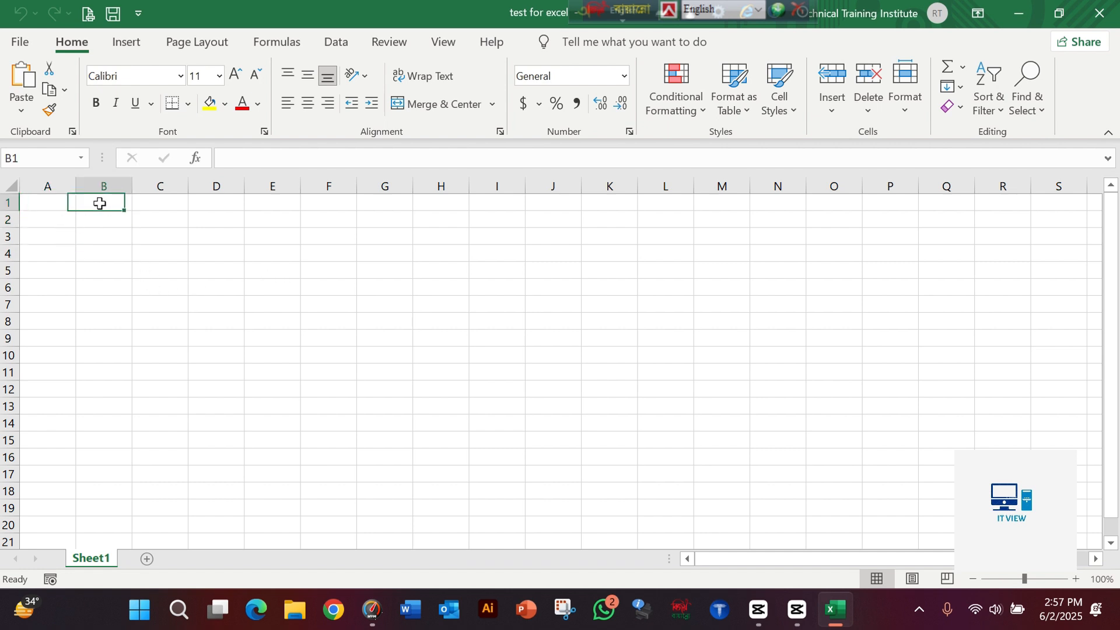
{"action": "left_click", "coordinate": [58, 204]}
{"action": "left_click", "coordinate": [96, 204]}
{"action": "left_click", "coordinate": [48, 204]}
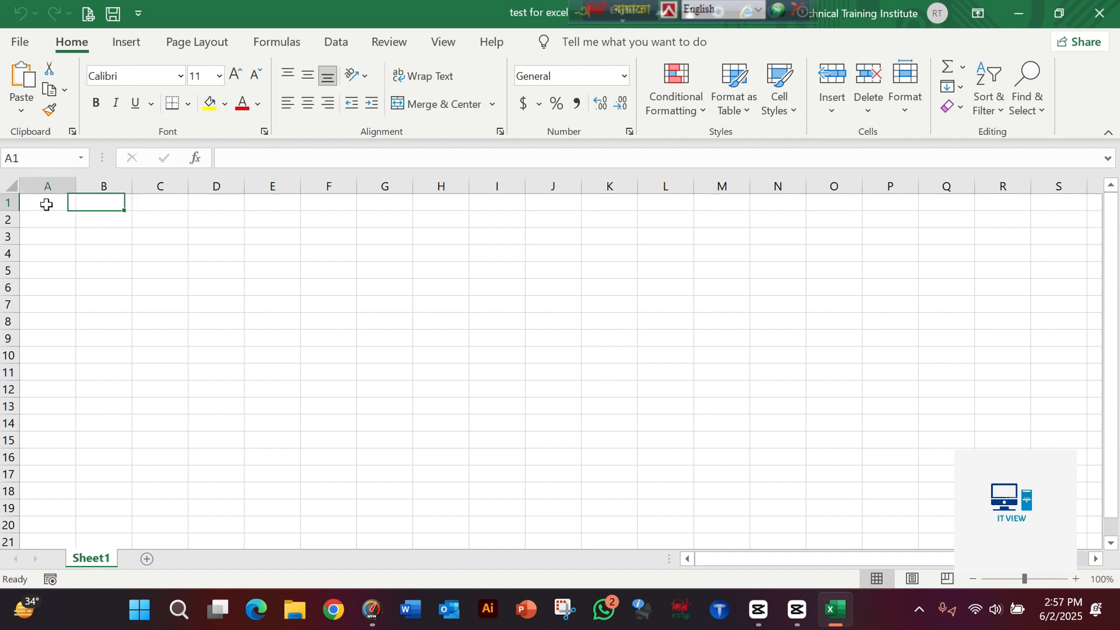
{"action": "left_click", "coordinate": [97, 203]}
{"action": "left_click", "coordinate": [159, 203]}
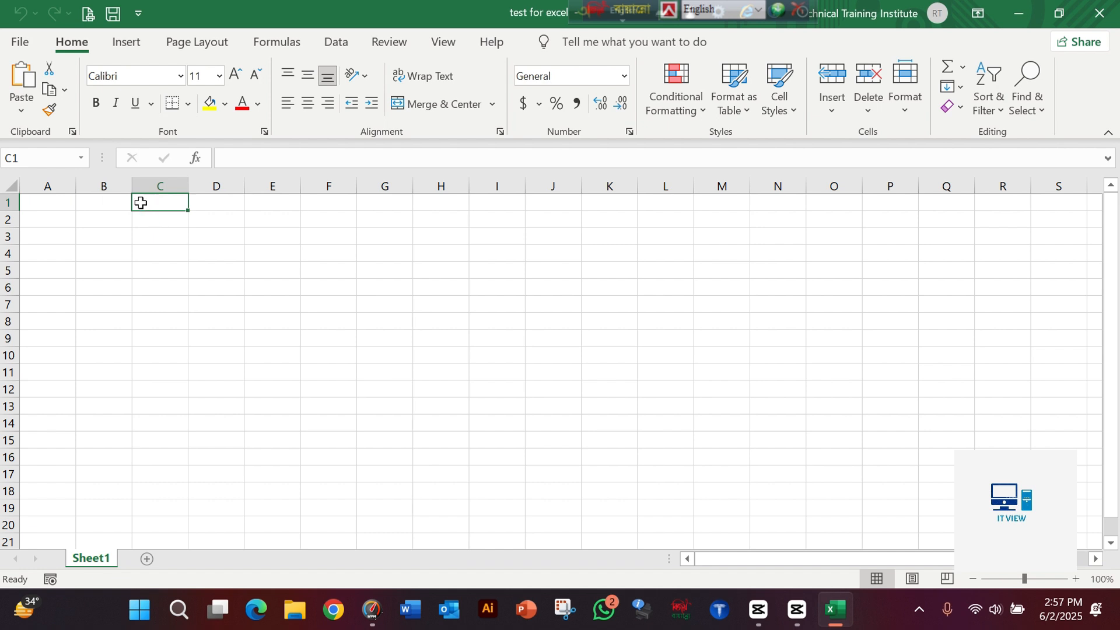
Step: Enter the heading "Item Name" in cell A1 and widen column A to fit it
{"action": "left_click", "coordinate": [52, 203]}
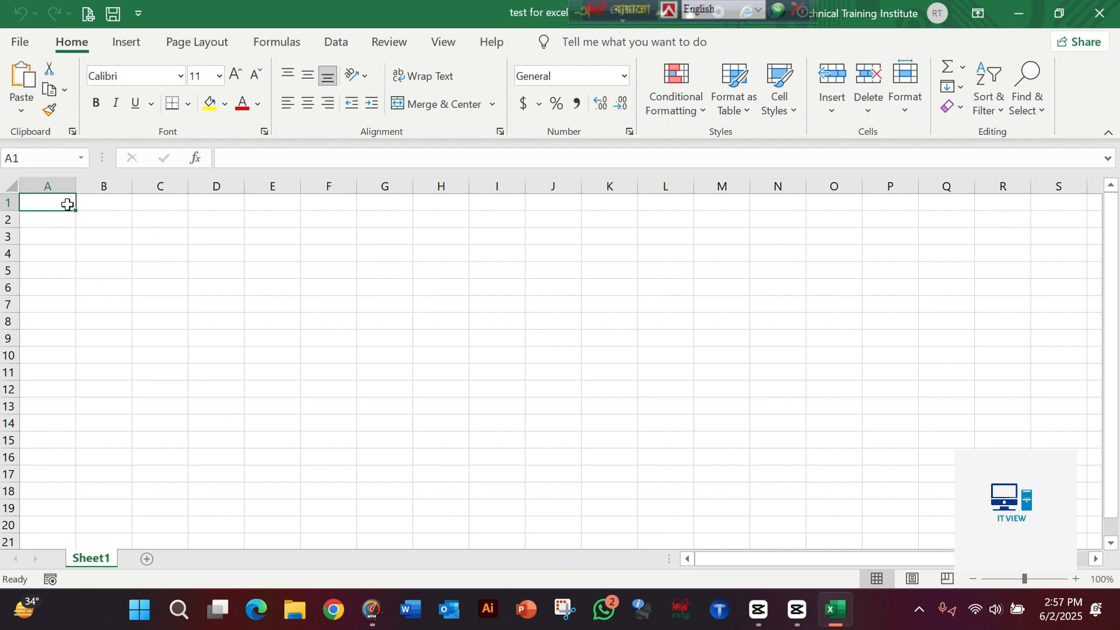
{"action": "type", "text": "Ite"}
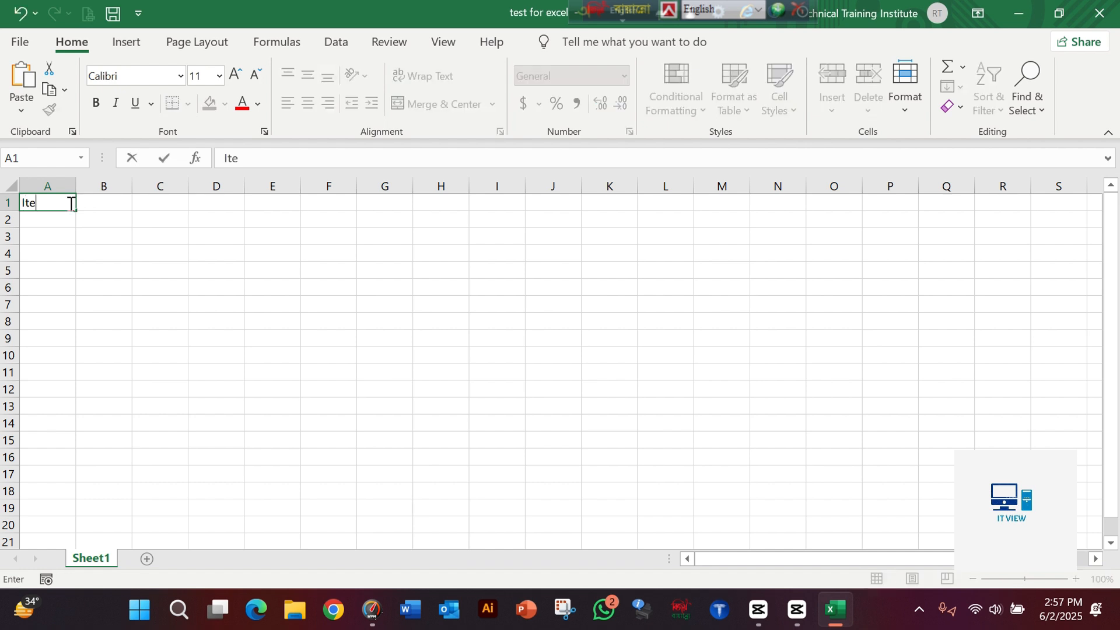
{"action": "type", "text": "m Name"}
{"action": "left_click", "coordinate": [102, 233]}
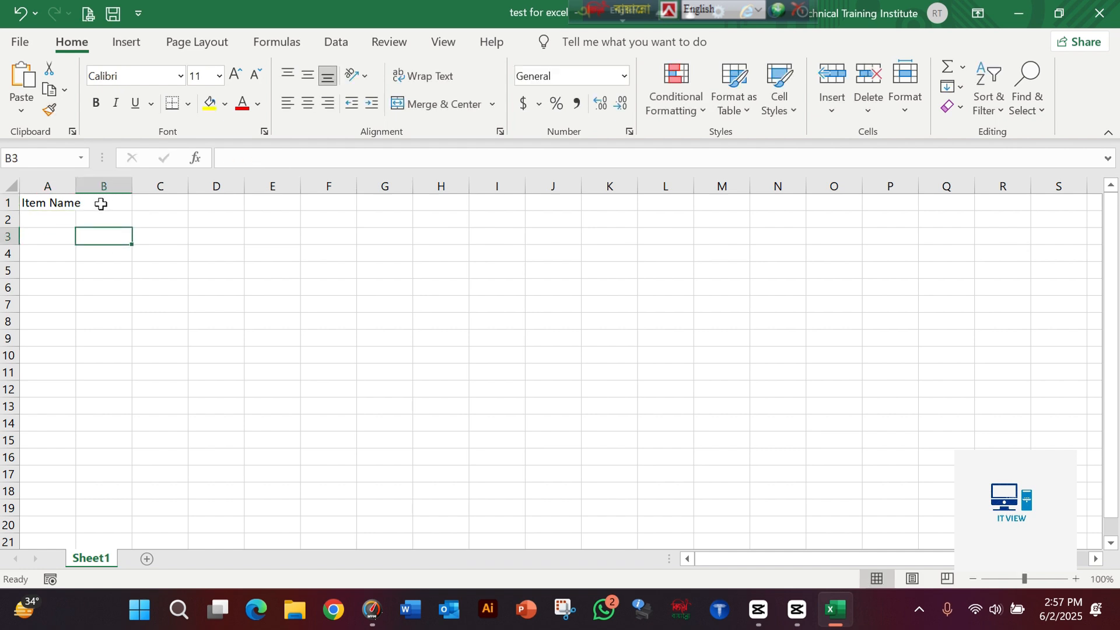
{"action": "left_click_drag", "start_coordinate": [73, 183], "coordinate": [97, 183]}
Step: Enter the heading "Quantity" in cell B1
{"action": "left_click", "coordinate": [106, 202]}
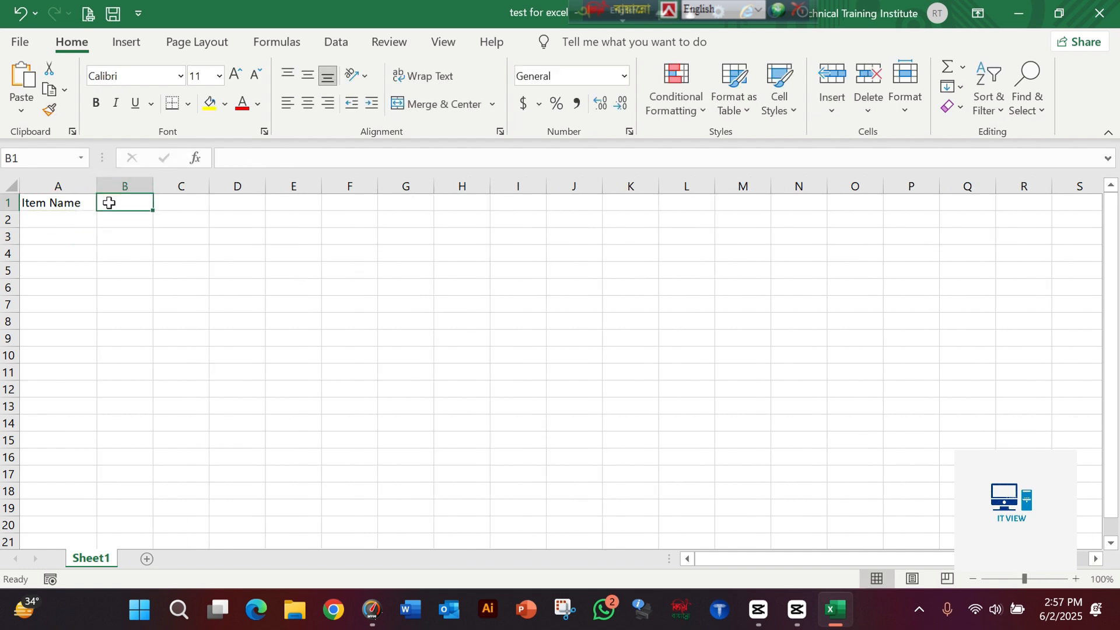
{"action": "type", "text": "Q"}
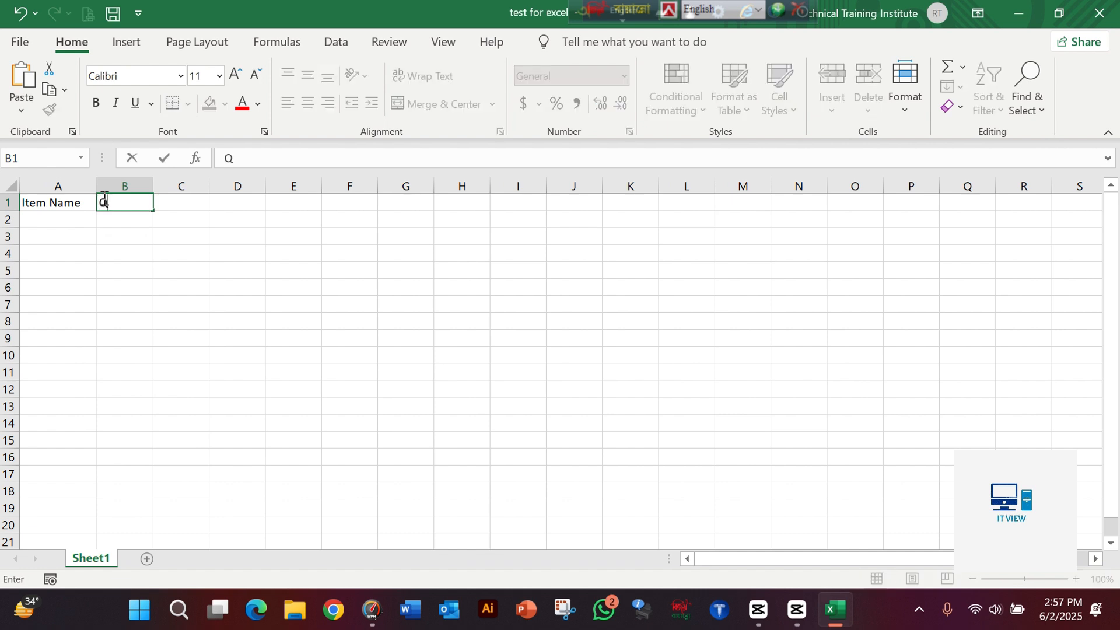
{"action": "type", "text": "uantity"}
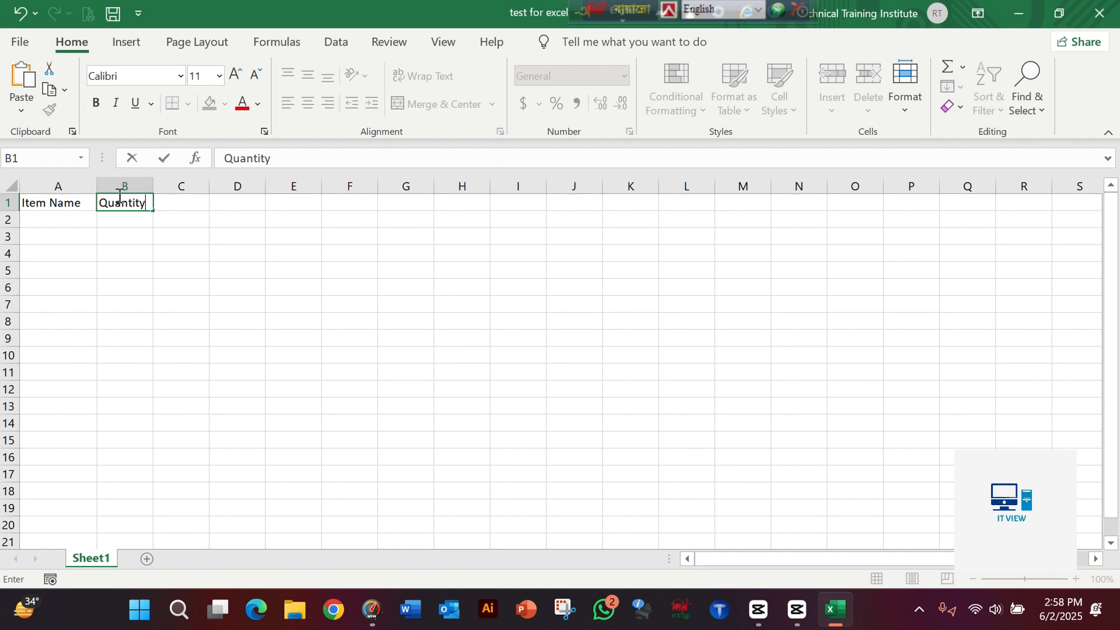
{"action": "left_click", "coordinate": [181, 224]}
Step: Enter the heading "Price" in cell C1
{"action": "left_click", "coordinate": [188, 201]}
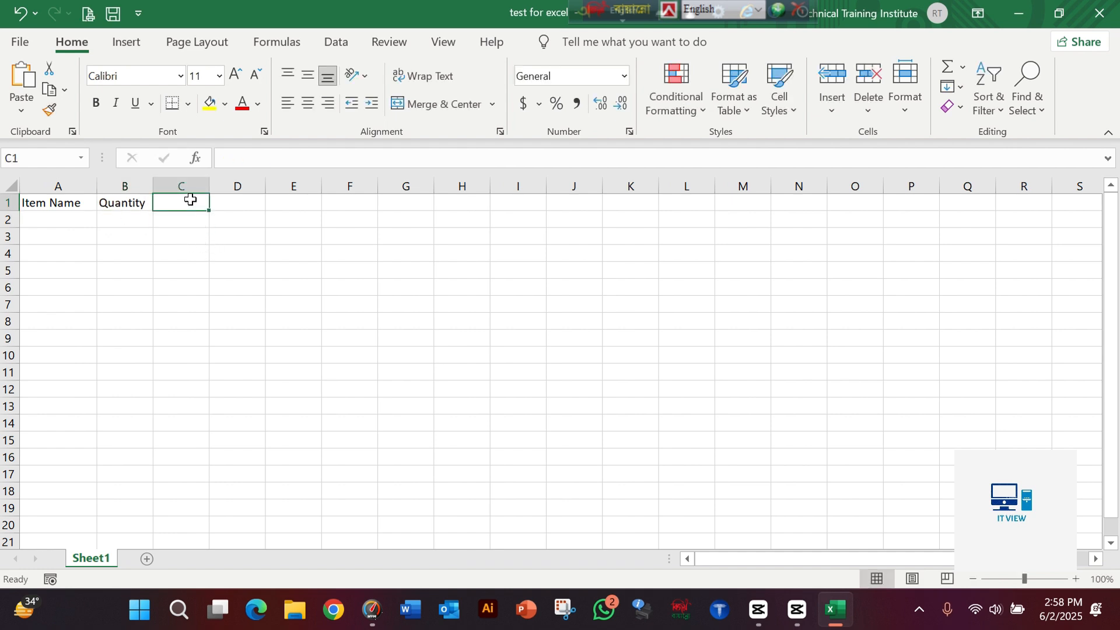
{"action": "double_click", "coordinate": [191, 200]}
{"action": "type", "text": "Pri"}
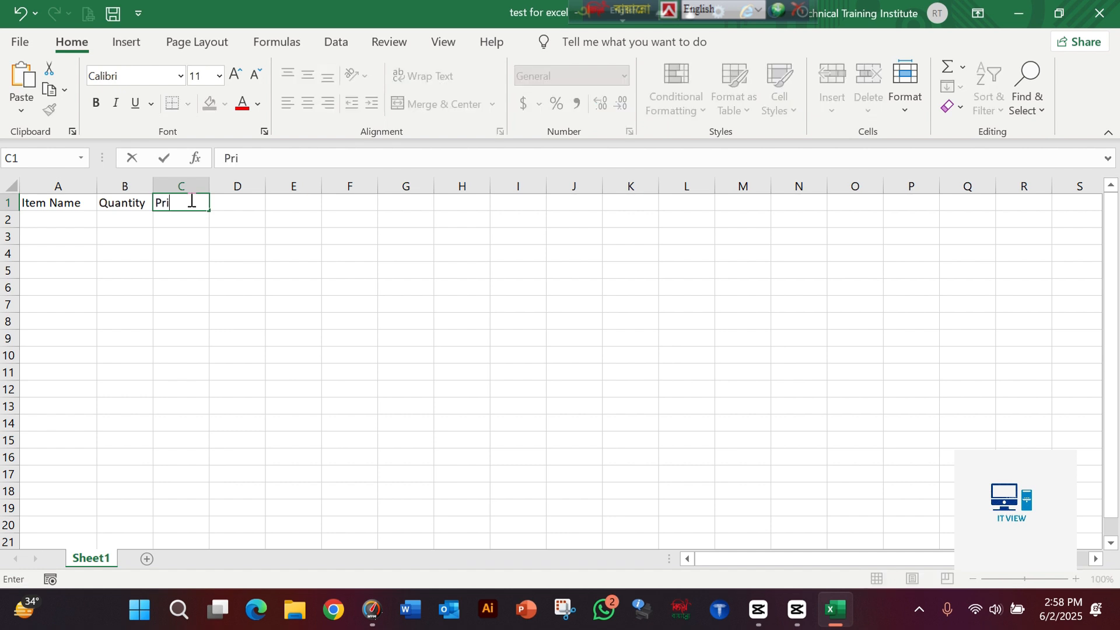
{"action": "type", "text": "ce"}
{"action": "left_click", "coordinate": [228, 222]}
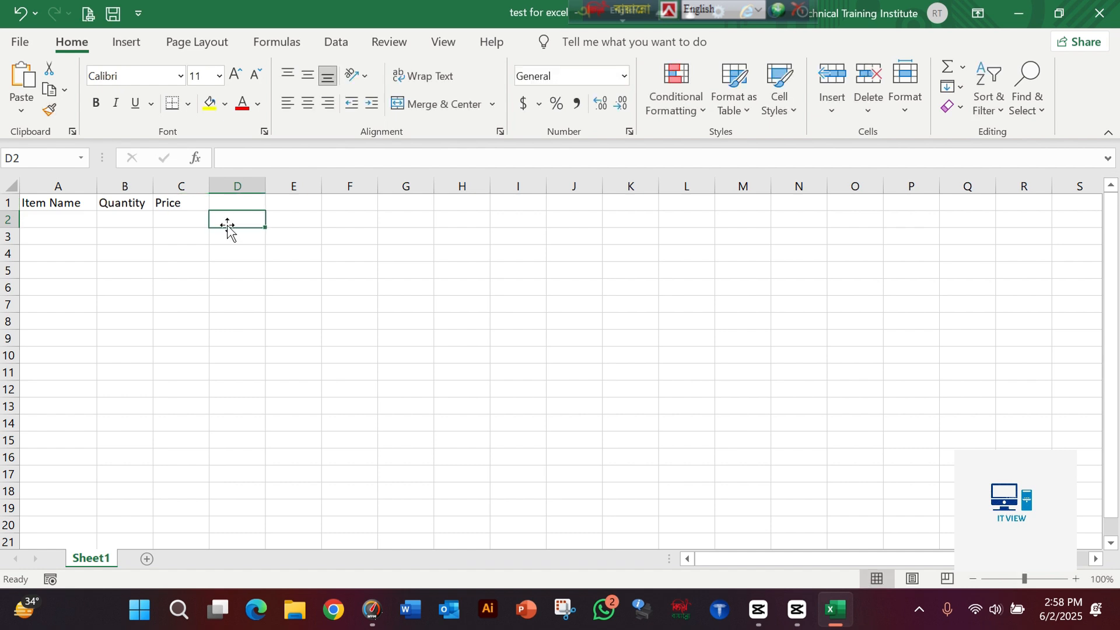
Step: Review the Item Name, Quantity and Price heading cells by selecting each one in row 1
{"action": "left_click", "coordinate": [181, 205]}
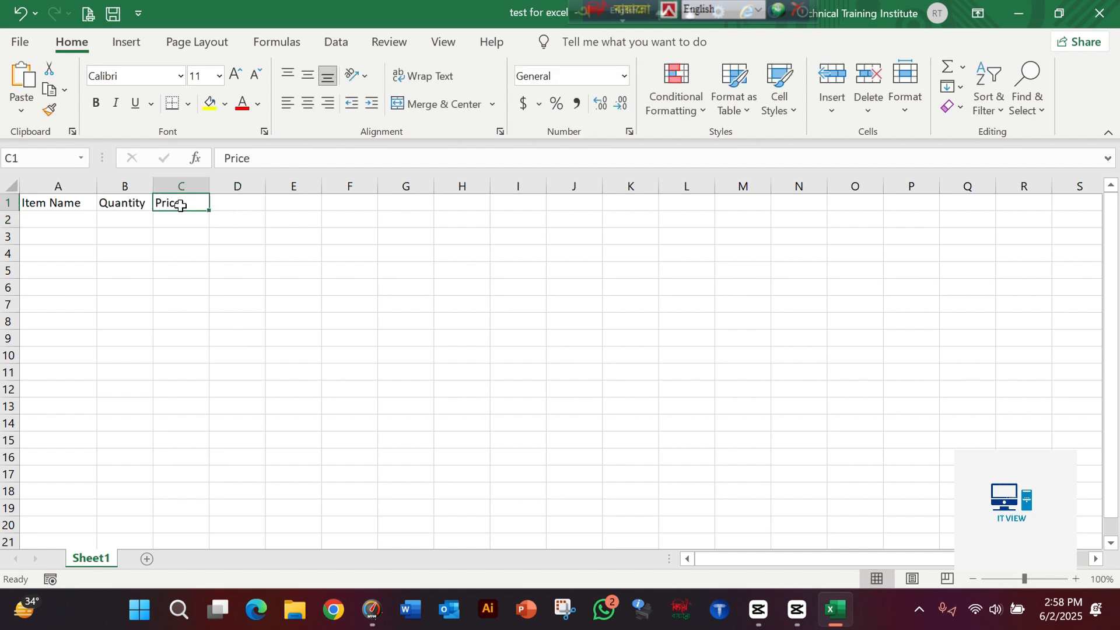
{"action": "left_click", "coordinate": [174, 289]}
{"action": "left_click", "coordinate": [41, 204]}
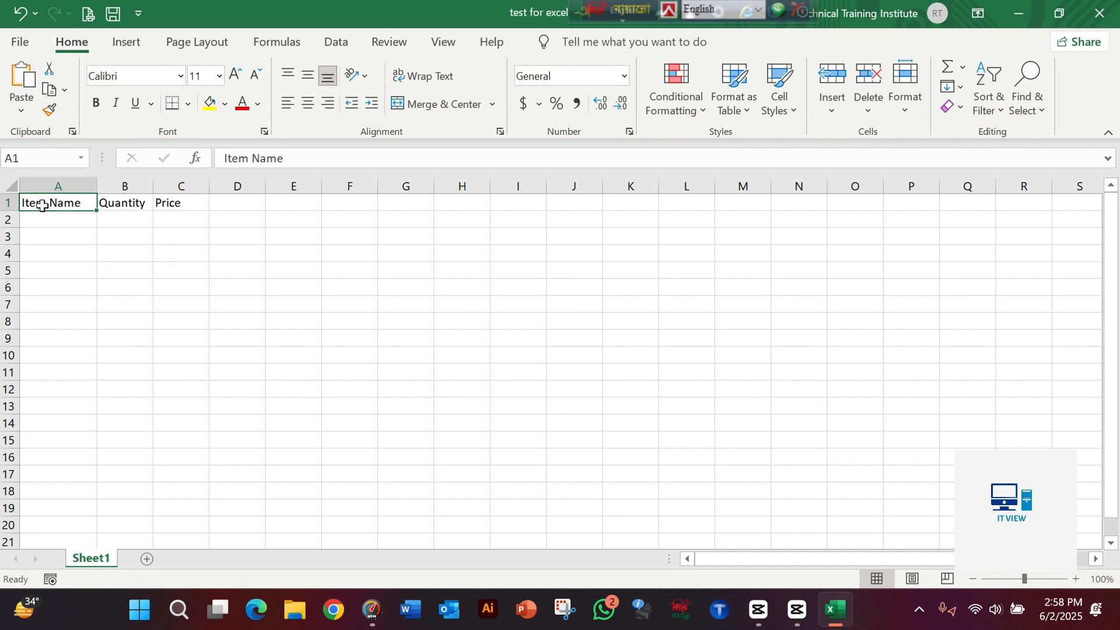
{"action": "left_click", "coordinate": [114, 205]}
{"action": "left_click", "coordinate": [174, 203]}
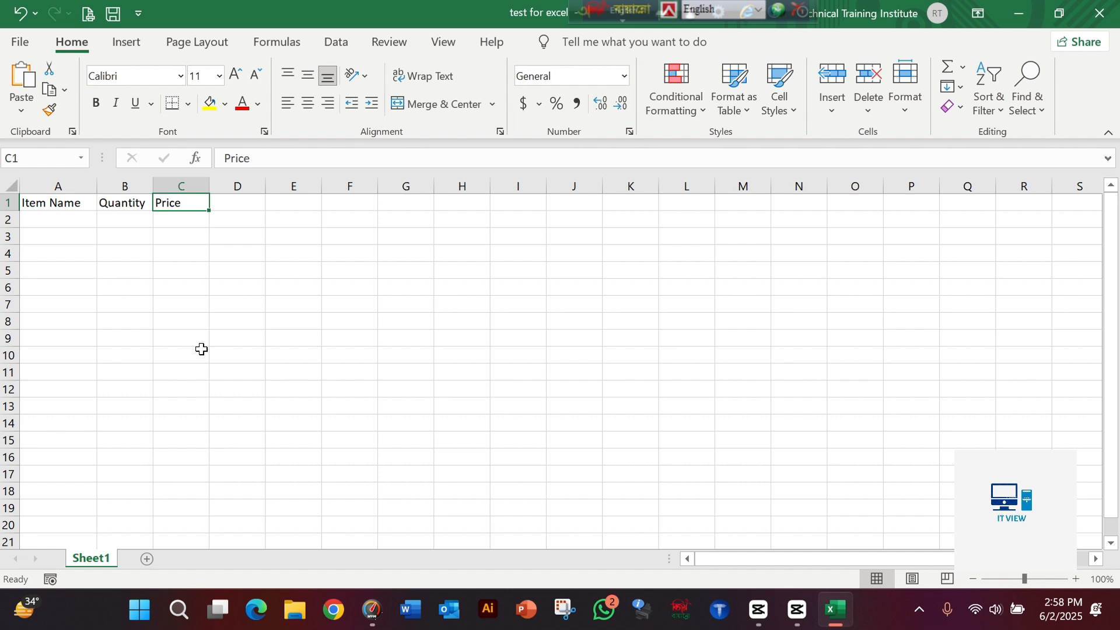
Step: Insert a blank column between the Quantity and Price columns and select cells in it
{"action": "left_click", "coordinate": [129, 186]}
{"action": "left_click", "coordinate": [170, 186]}
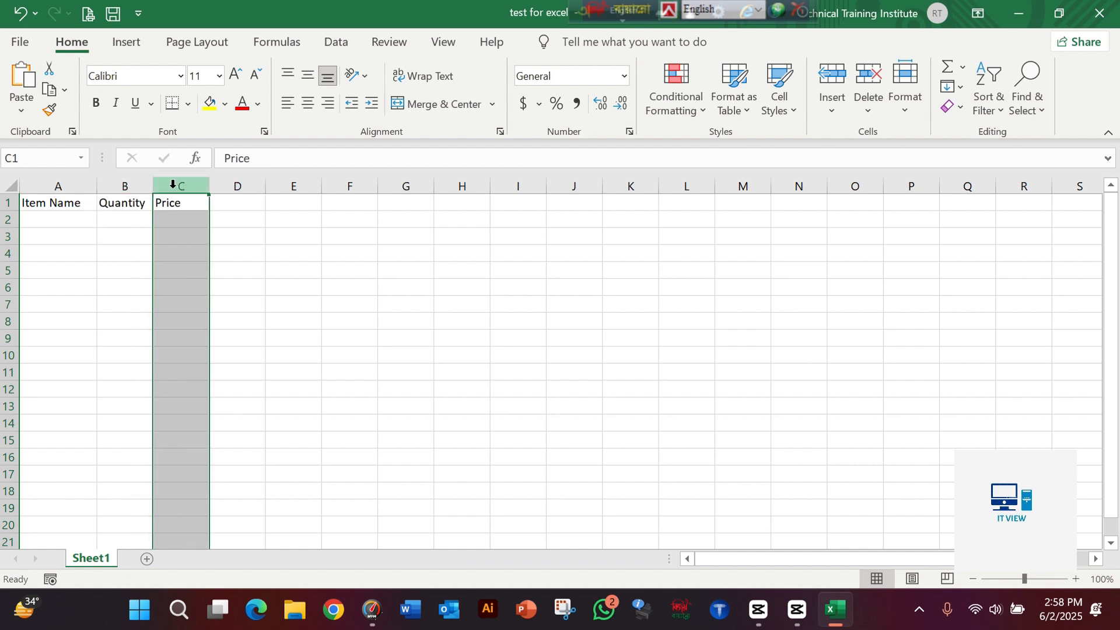
{"action": "left_click", "coordinate": [129, 185]}
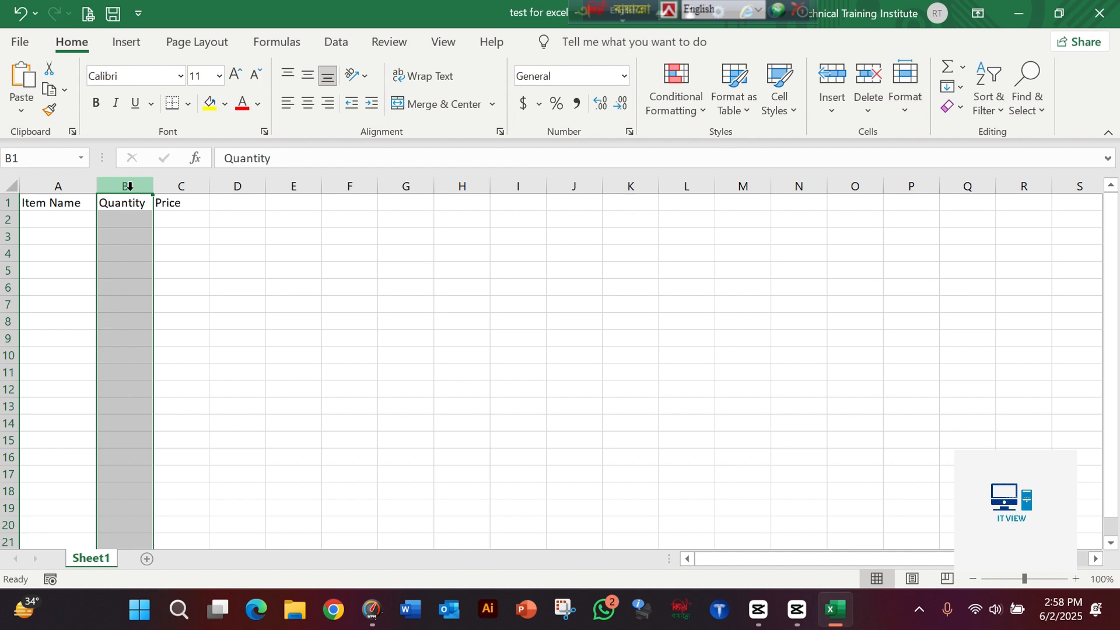
{"action": "left_click", "coordinate": [173, 187]}
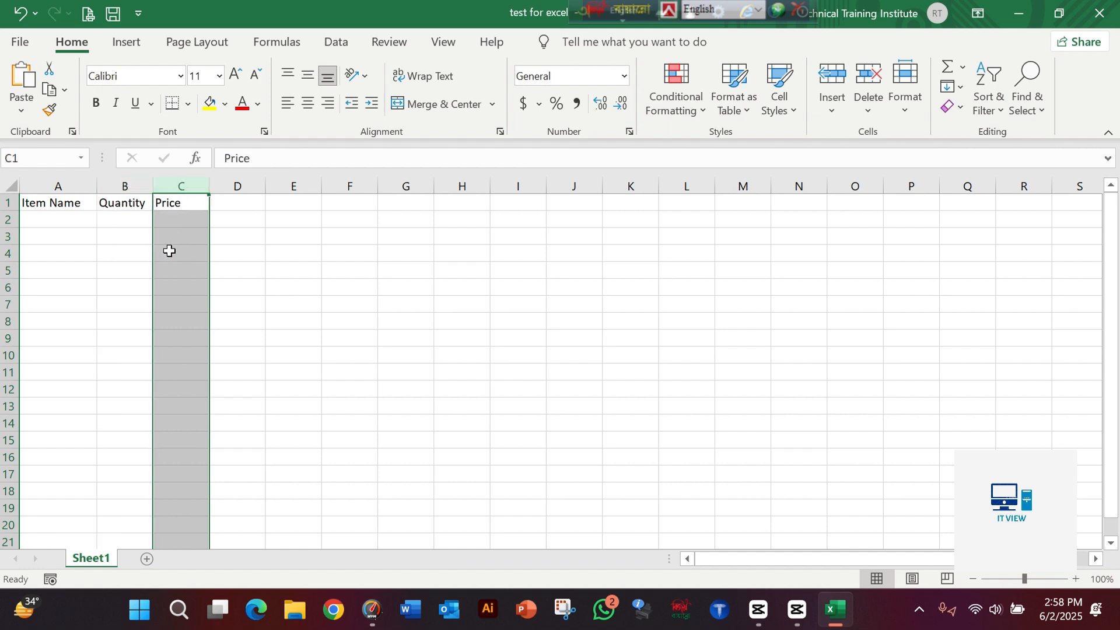
{"action": "right_click", "coordinate": [169, 187]}
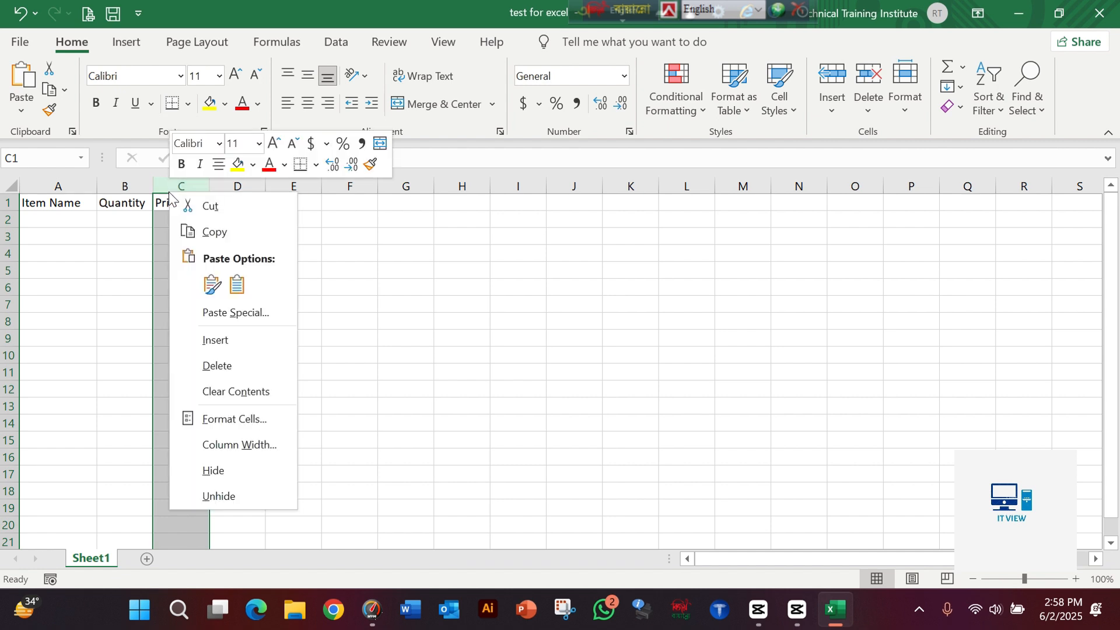
{"action": "left_click", "coordinate": [223, 347]}
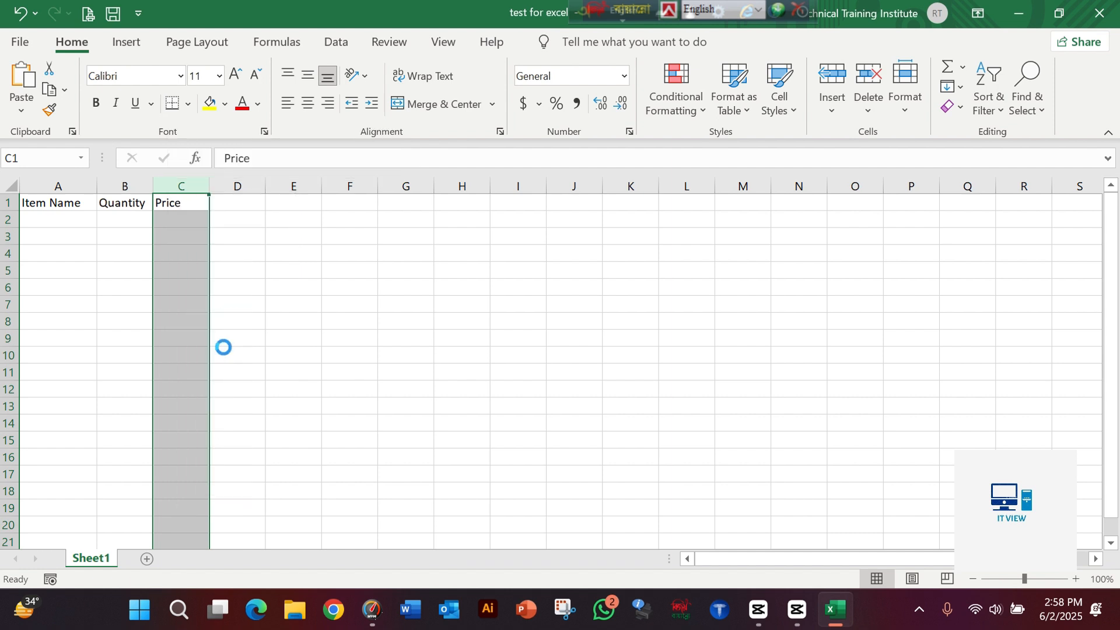
{"action": "left_click", "coordinate": [176, 295]}
{"action": "left_click", "coordinate": [165, 206]}
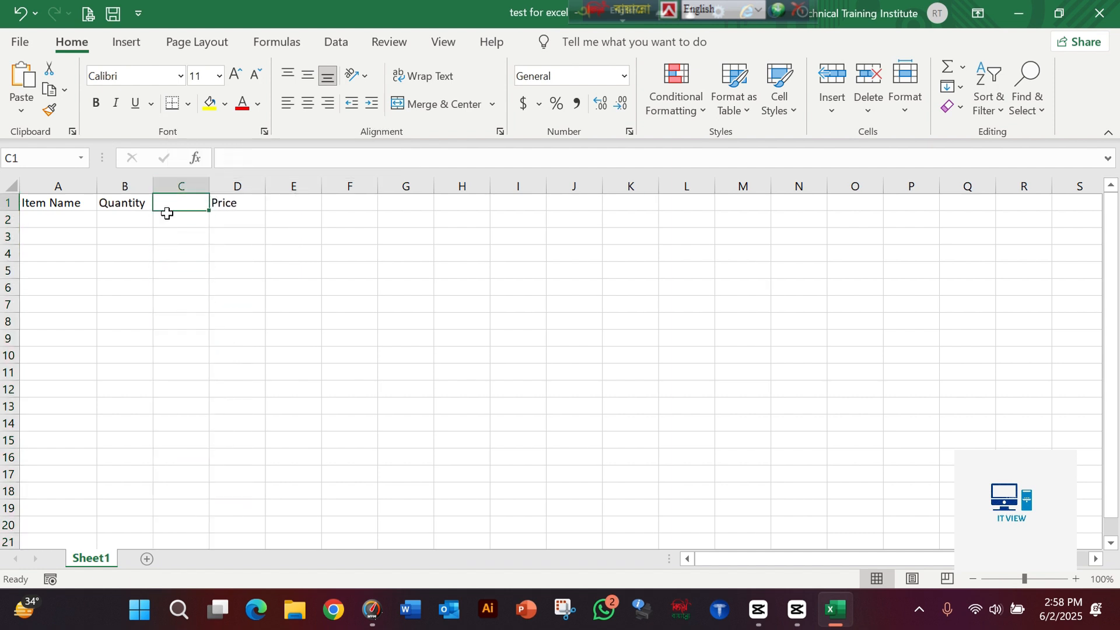
{"action": "left_click", "coordinate": [184, 303]}
{"action": "left_click", "coordinate": [178, 271]}
{"action": "left_click", "coordinate": [176, 237]}
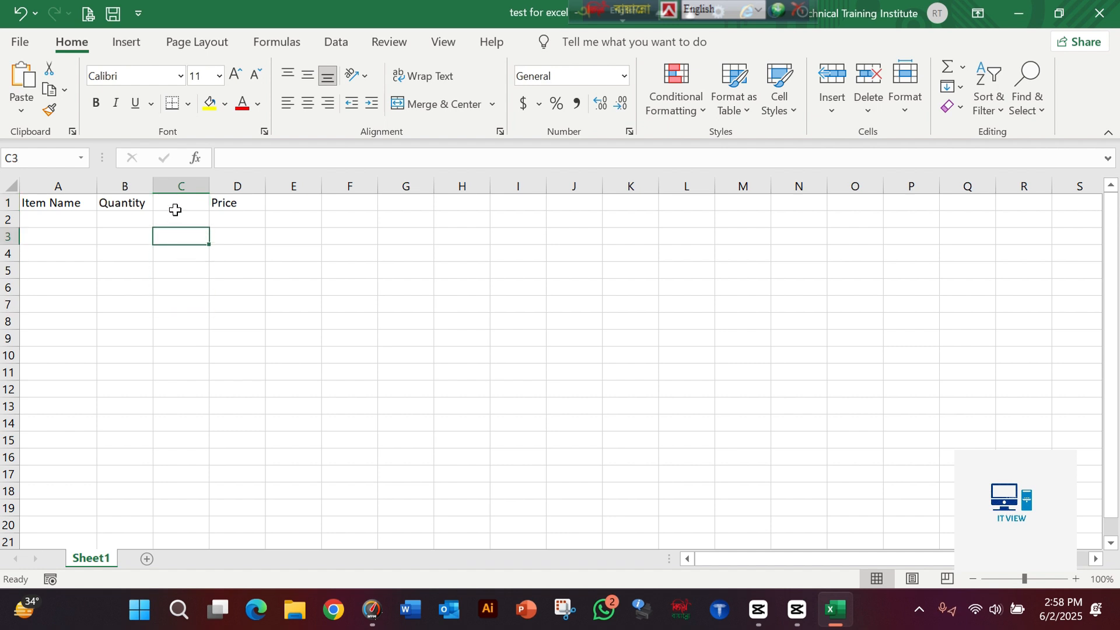
Step: Enter the heading "Rate" in cell C1 of the blank column
{"action": "left_click", "coordinate": [175, 206]}
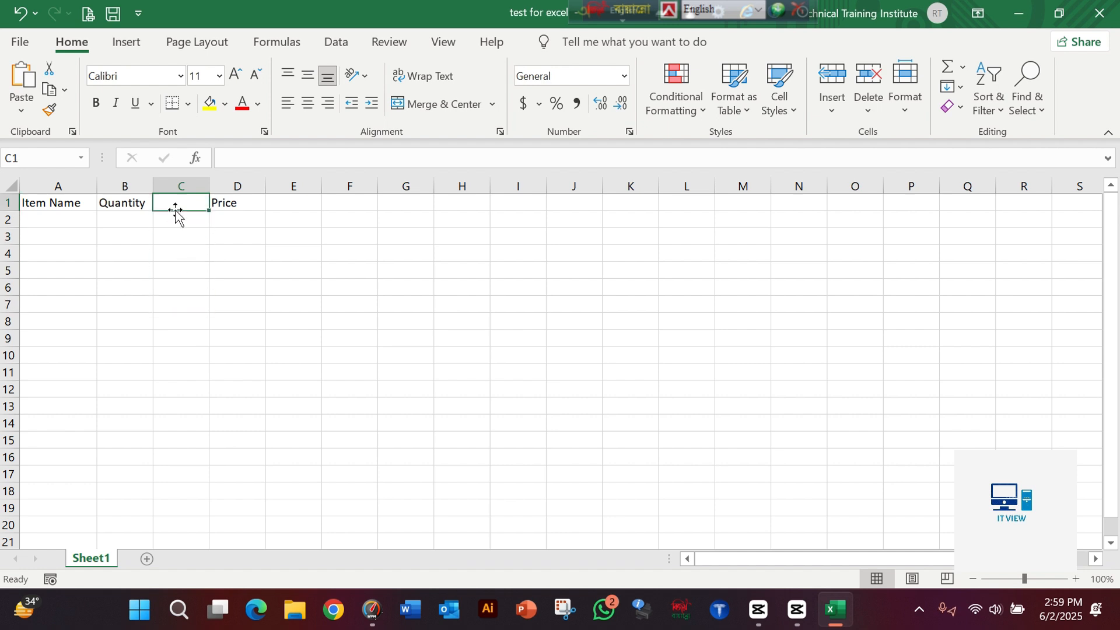
{"action": "type", "text": "T"}
{"action": "key", "text": "BackSpace"}
{"action": "type", "text": "Rate"}
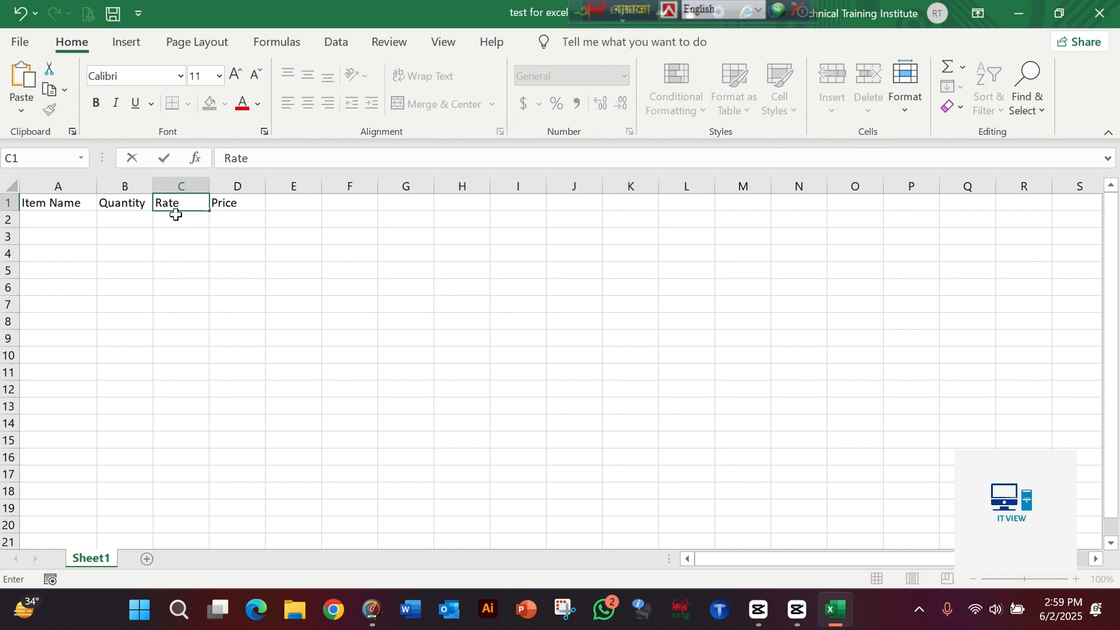
{"action": "left_click", "coordinate": [195, 287]}
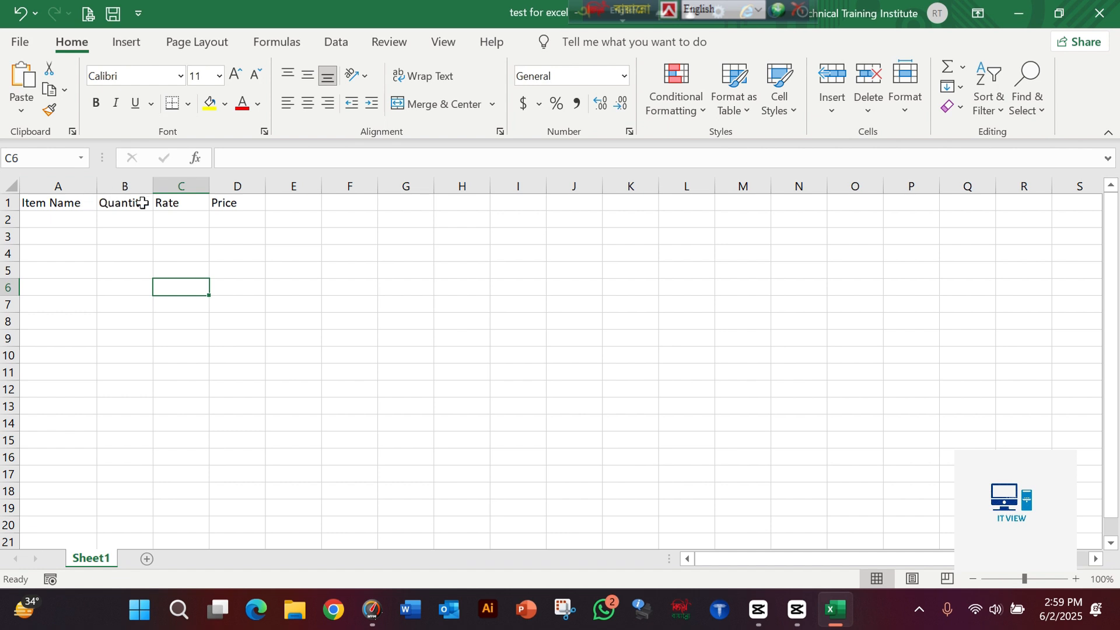
{"action": "left_click", "coordinate": [231, 202]}
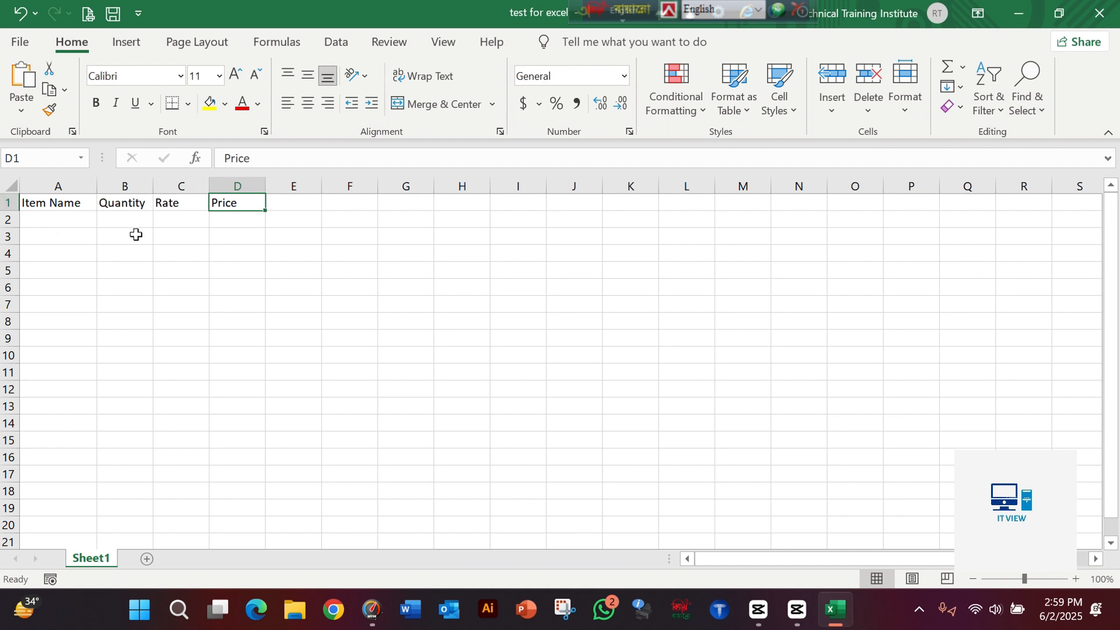
Step: Insert a blank row above the heading row and select cell A1
{"action": "left_click", "coordinate": [3, 203]}
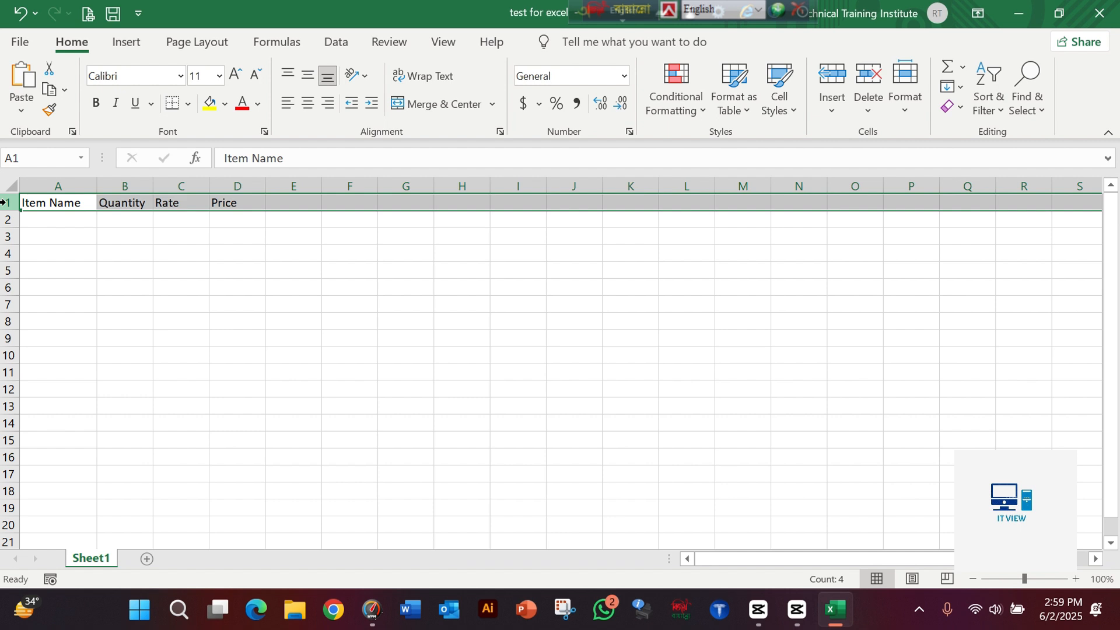
{"action": "right_click", "coordinate": [7, 206]}
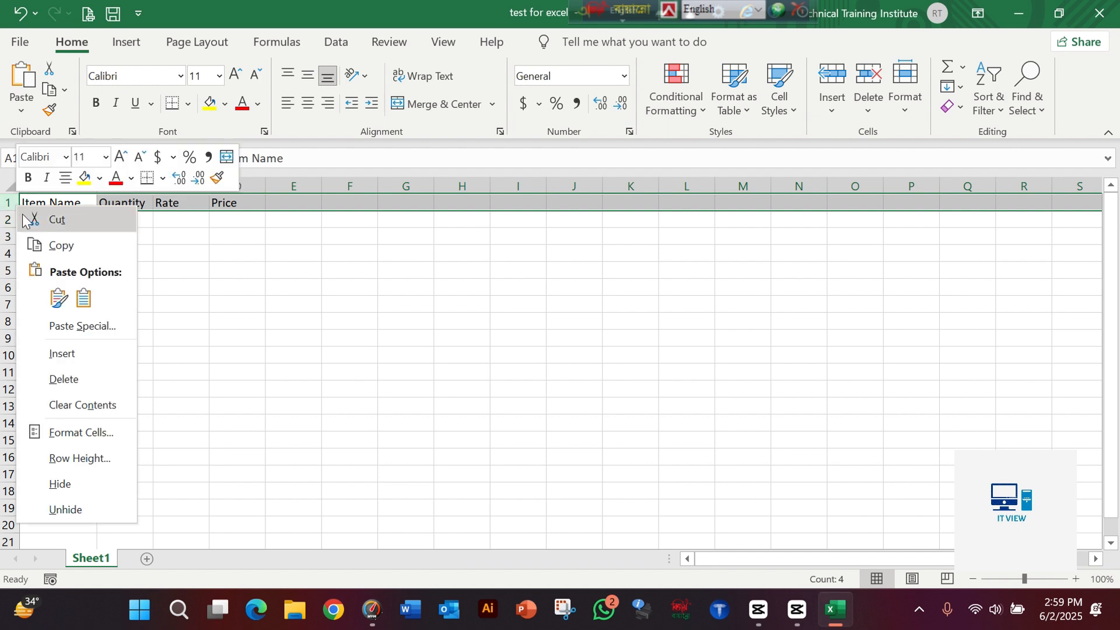
{"action": "left_click", "coordinate": [79, 355]}
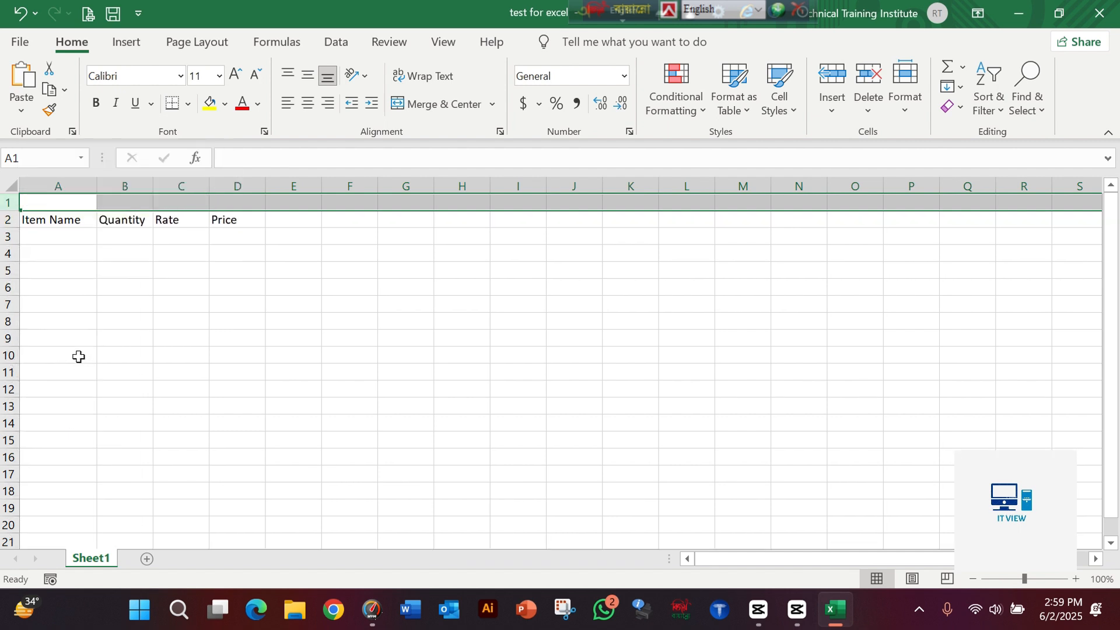
{"action": "left_click", "coordinate": [214, 353]}
{"action": "left_click", "coordinate": [55, 206]}
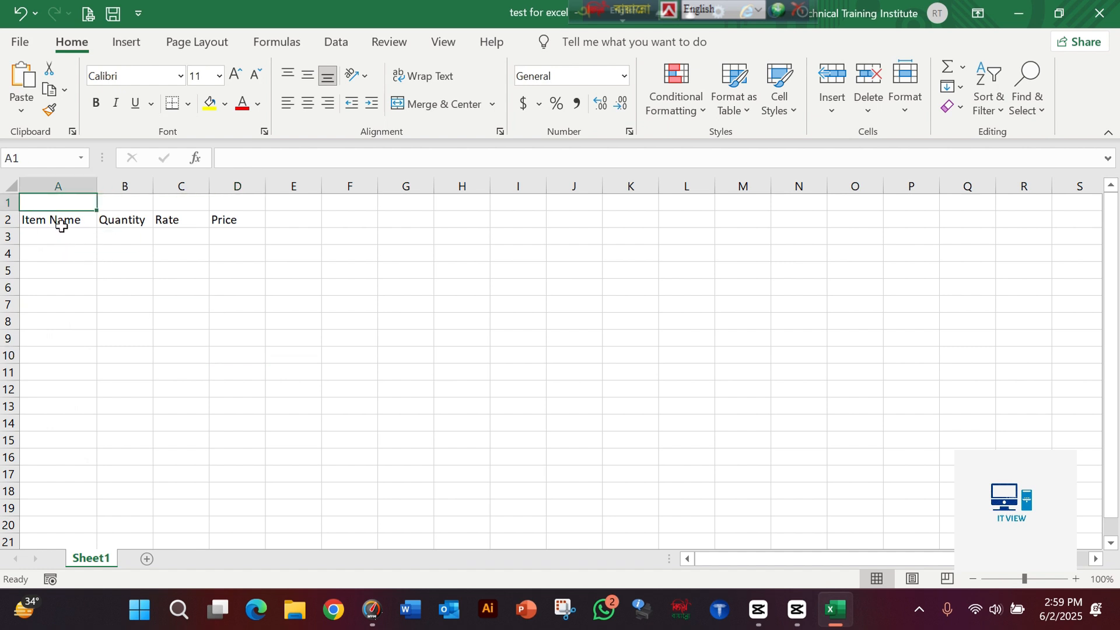
Step: Review the blank row above the headings by selecting cells A1 through D1
{"action": "left_click", "coordinate": [61, 224]}
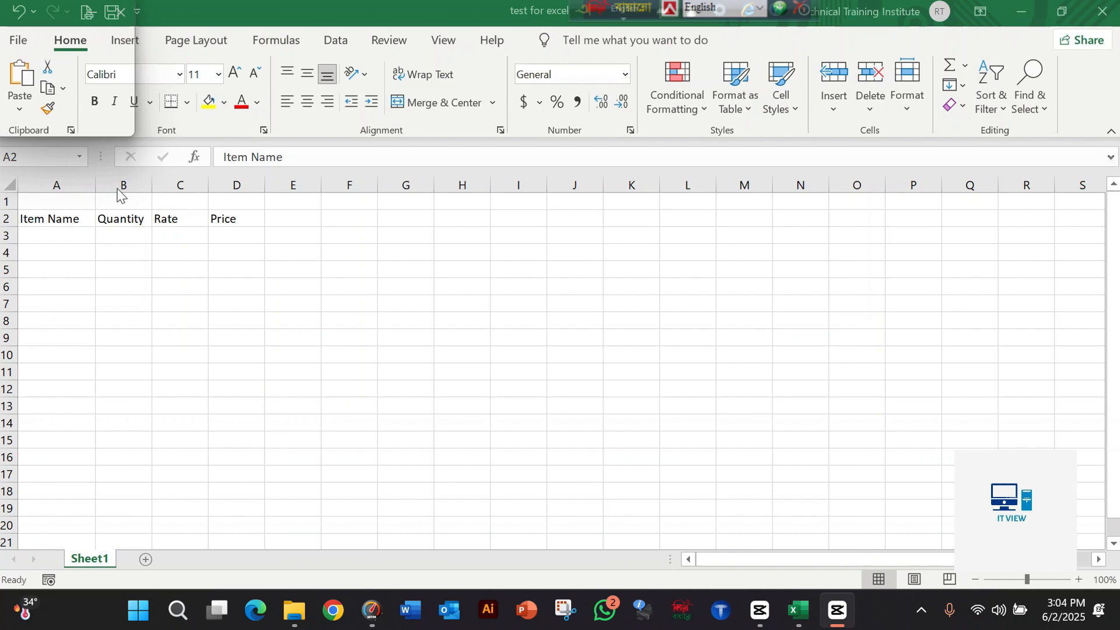
{"action": "left_click", "coordinate": [41, 212]}
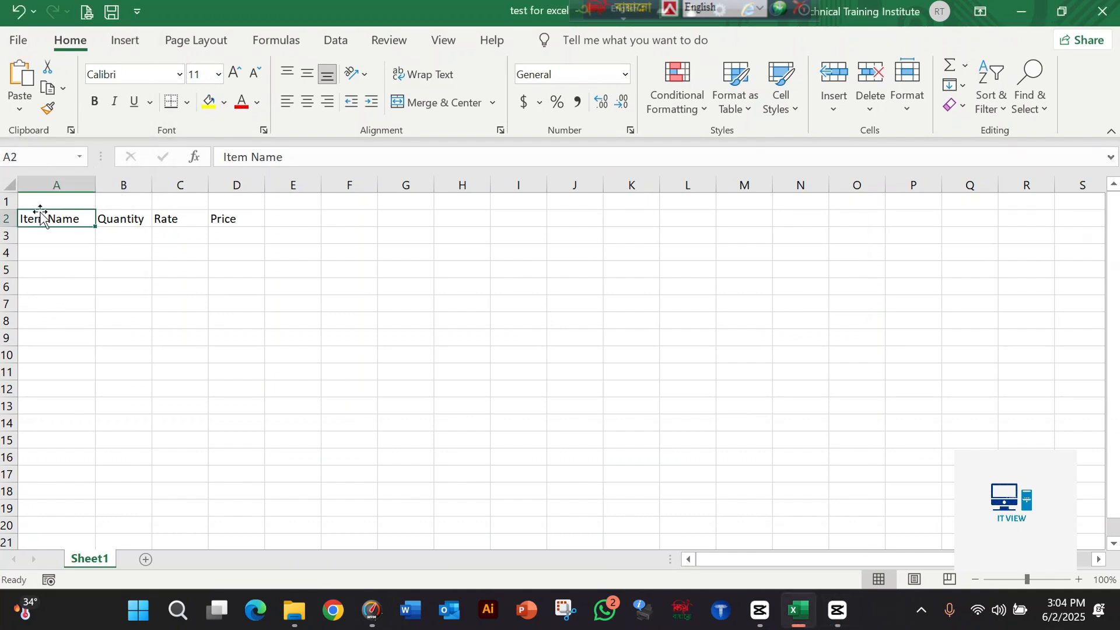
{"action": "left_click", "coordinate": [107, 304]}
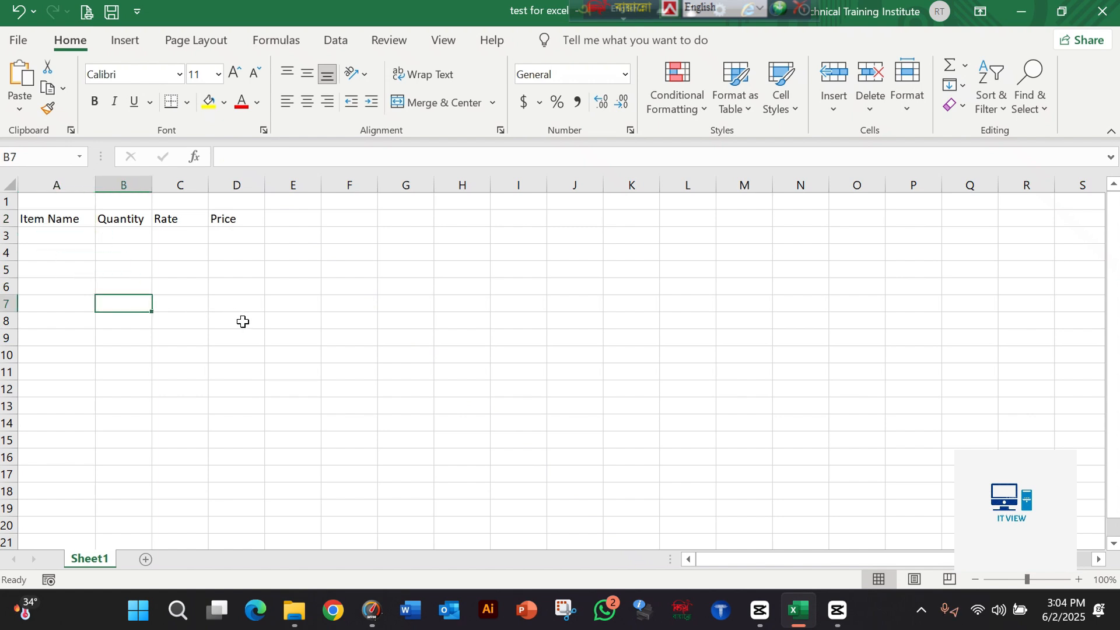
{"action": "left_click_drag", "start_coordinate": [54, 206], "coordinate": [235, 210]}
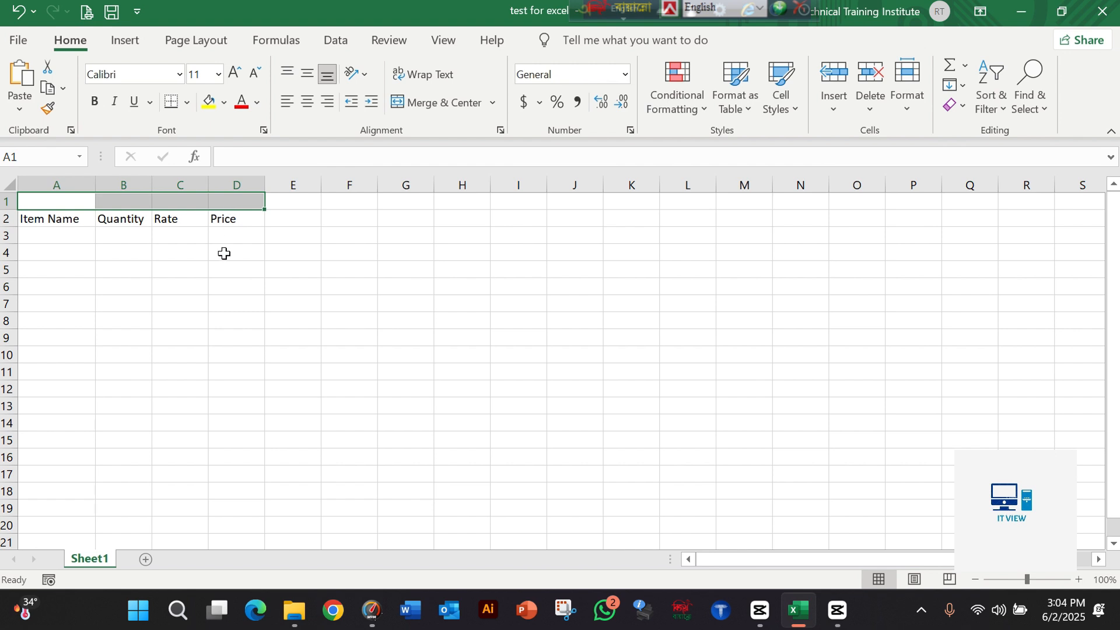
{"action": "left_click", "coordinate": [185, 391]}
Step: Enter the title "Invoive" in cell A1 above the Item Name heading
{"action": "left_click", "coordinate": [46, 202]}
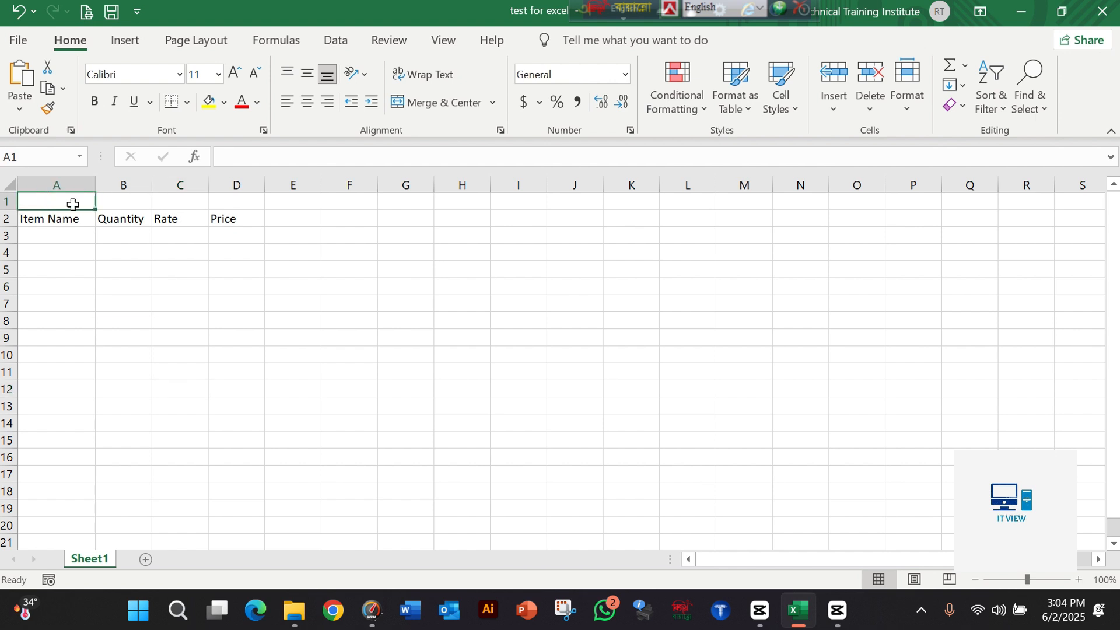
{"action": "type", "text": "In"}
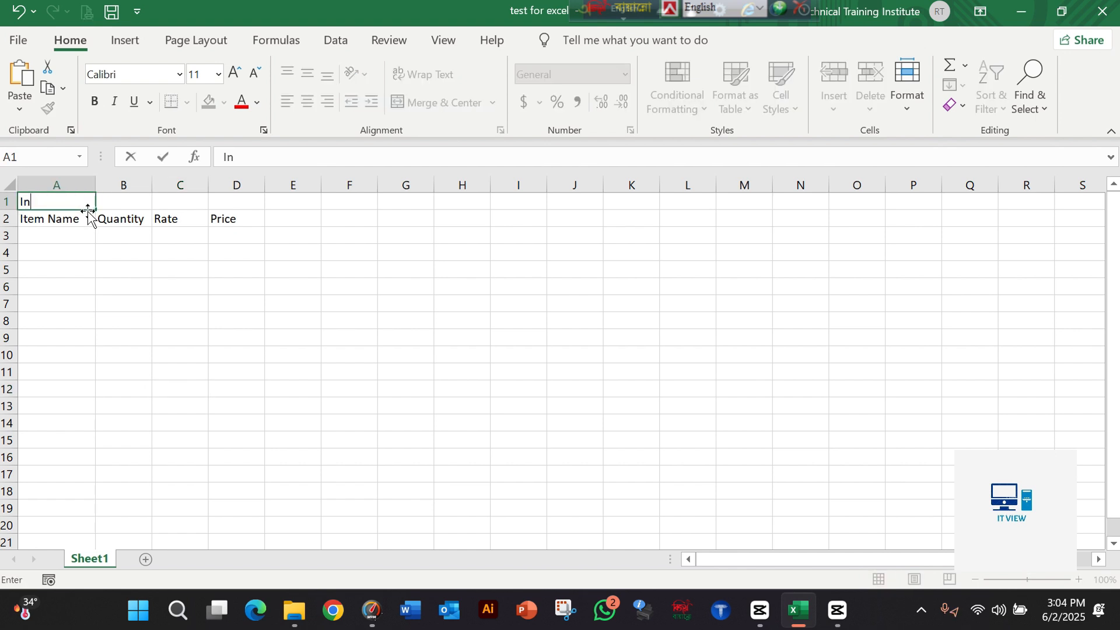
{"action": "type", "text": "voive"}
{"action": "left_click", "coordinate": [106, 265]}
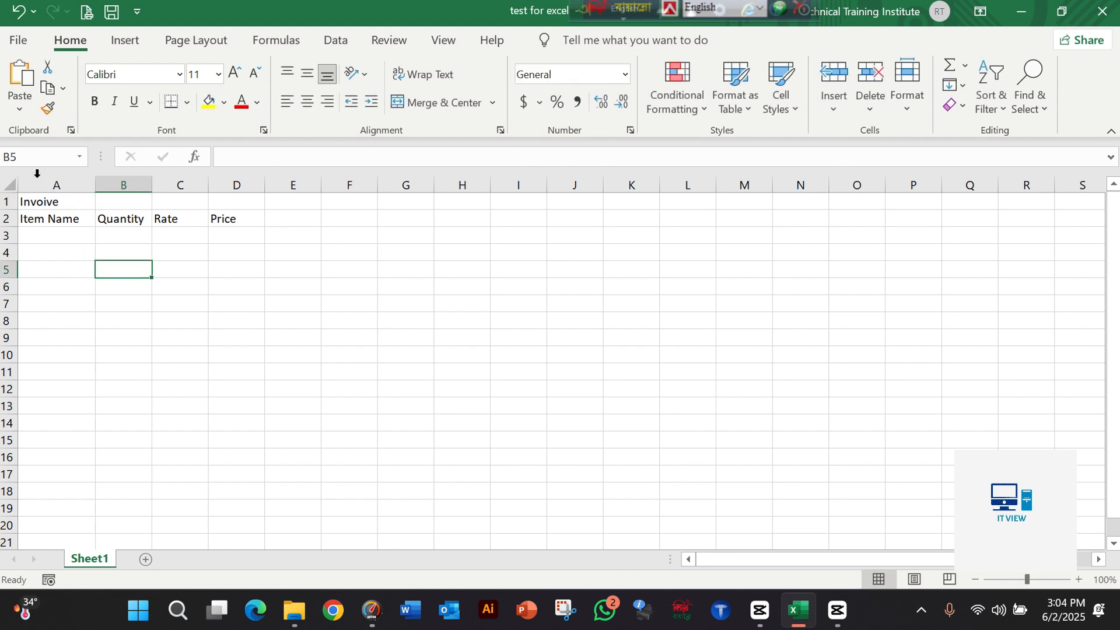
Step: Correct the title text in cell A1 to "Invoice"
{"action": "left_click", "coordinate": [49, 205]}
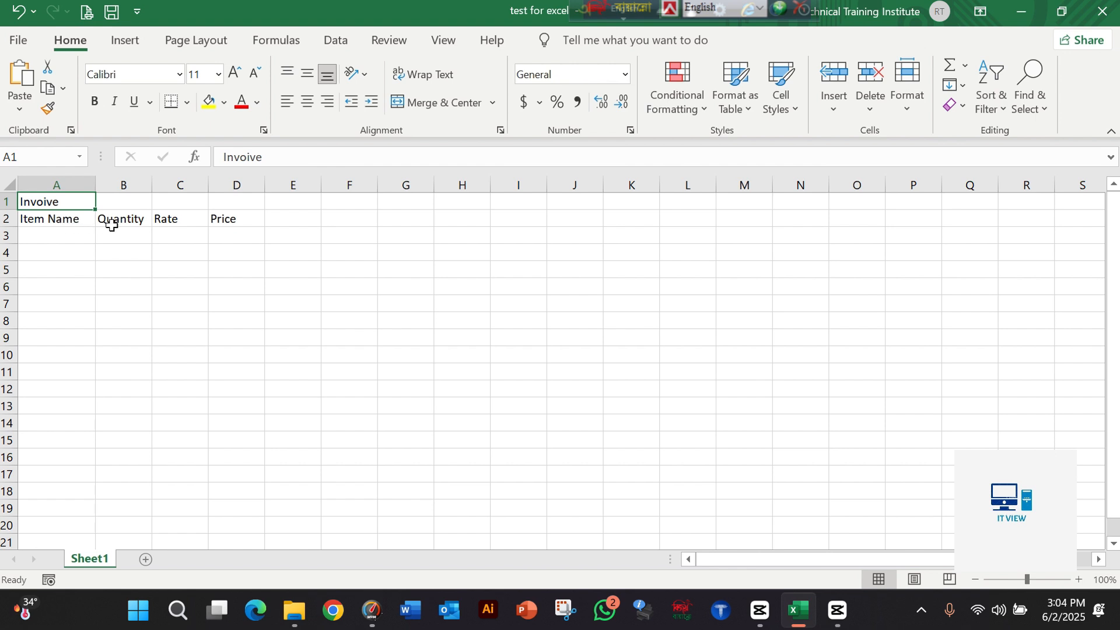
{"action": "left_click", "coordinate": [222, 222]}
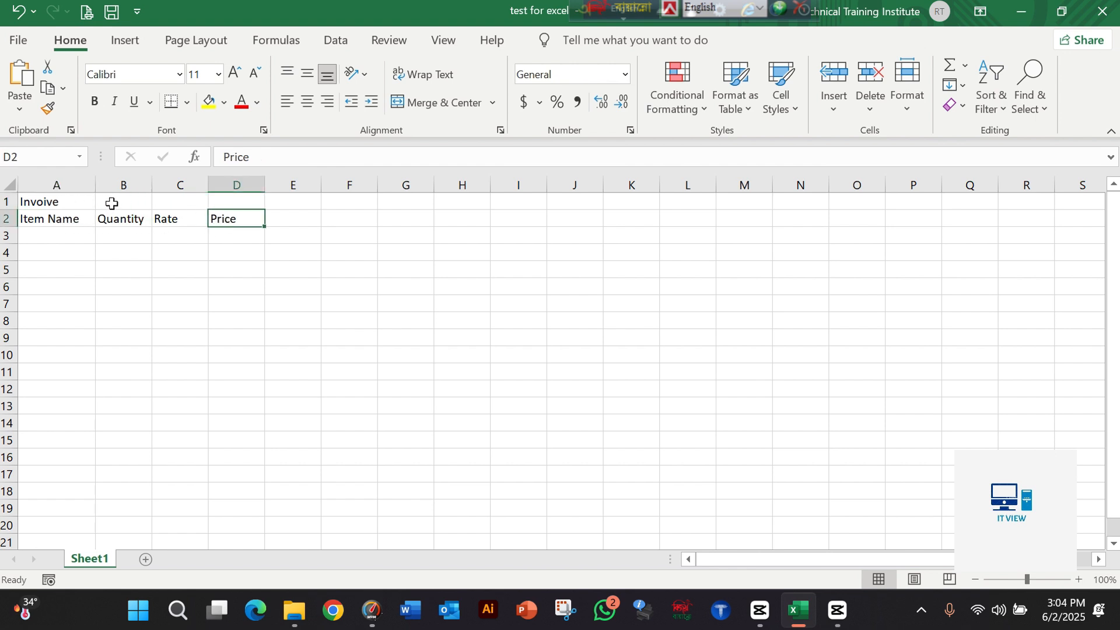
{"action": "left_click", "coordinate": [65, 201]}
{"action": "double_click", "coordinate": [77, 203]}
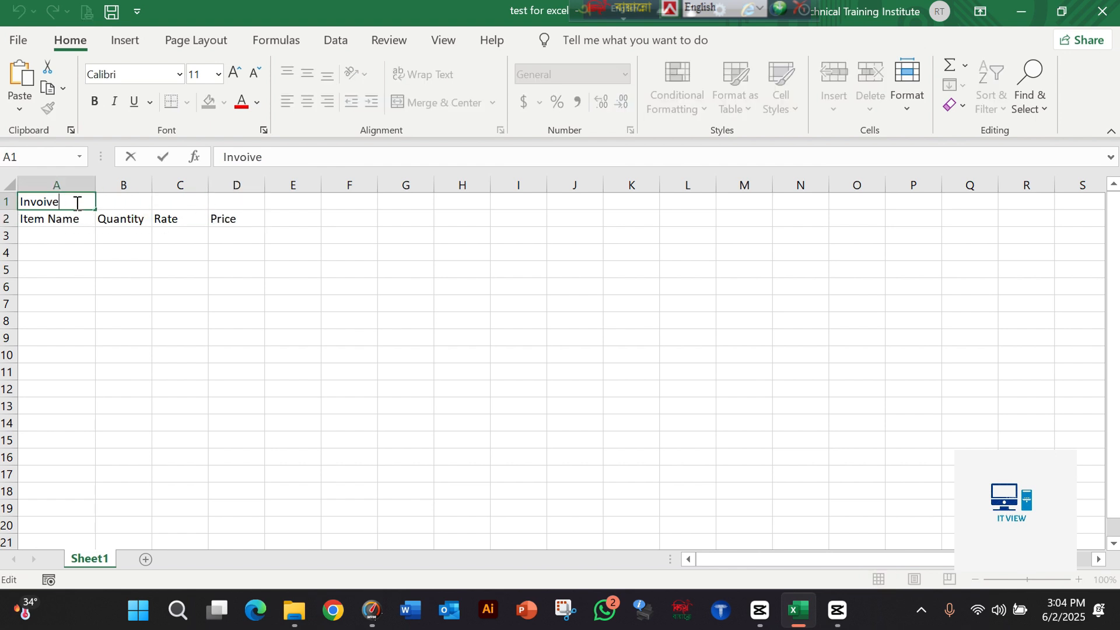
{"action": "key", "text": "BackSpace"}
{"action": "key", "text": "BackSpace"}
{"action": "type", "text": "ce"}
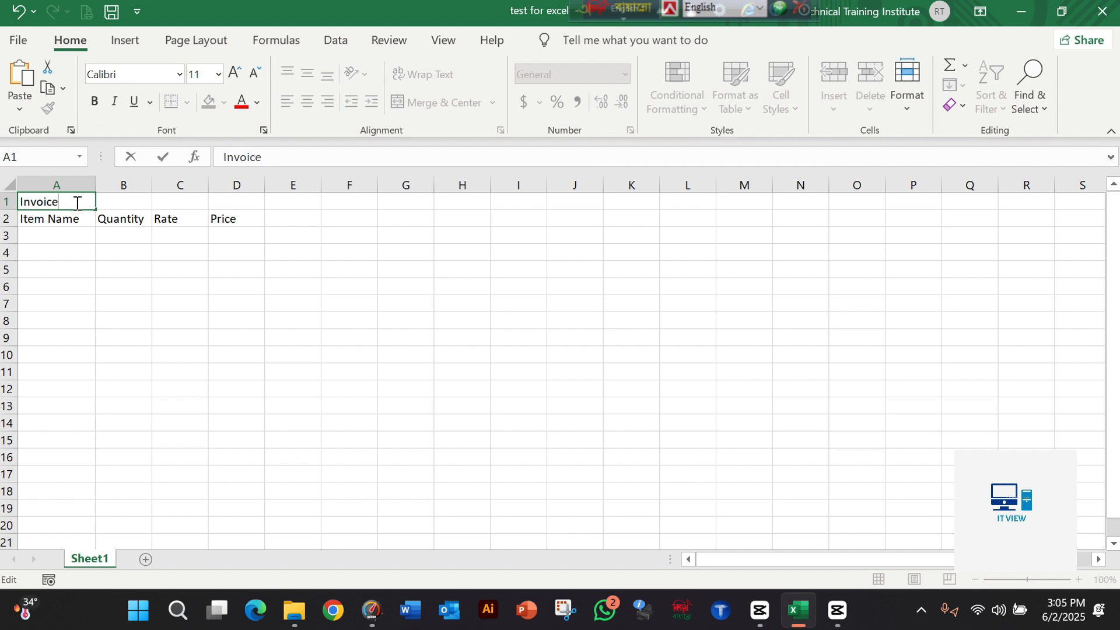
{"action": "left_click", "coordinate": [120, 283]}
Step: Merge and center the "Invoice" title across cells A1 to D1 above the four headings
{"action": "left_click", "coordinate": [55, 207]}
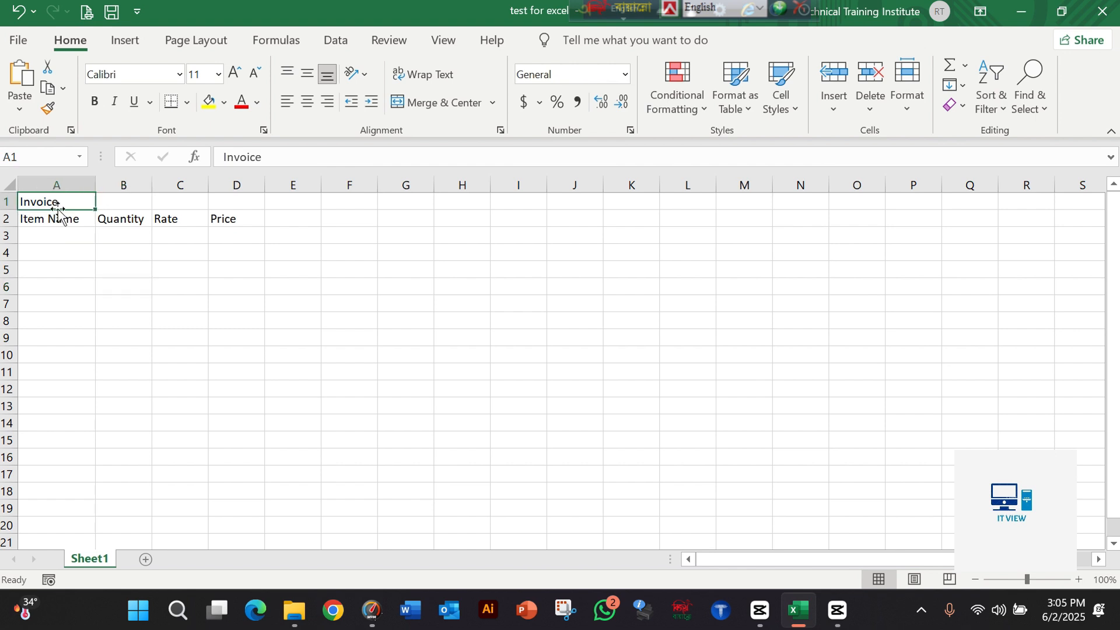
{"action": "left_click", "coordinate": [123, 202]}
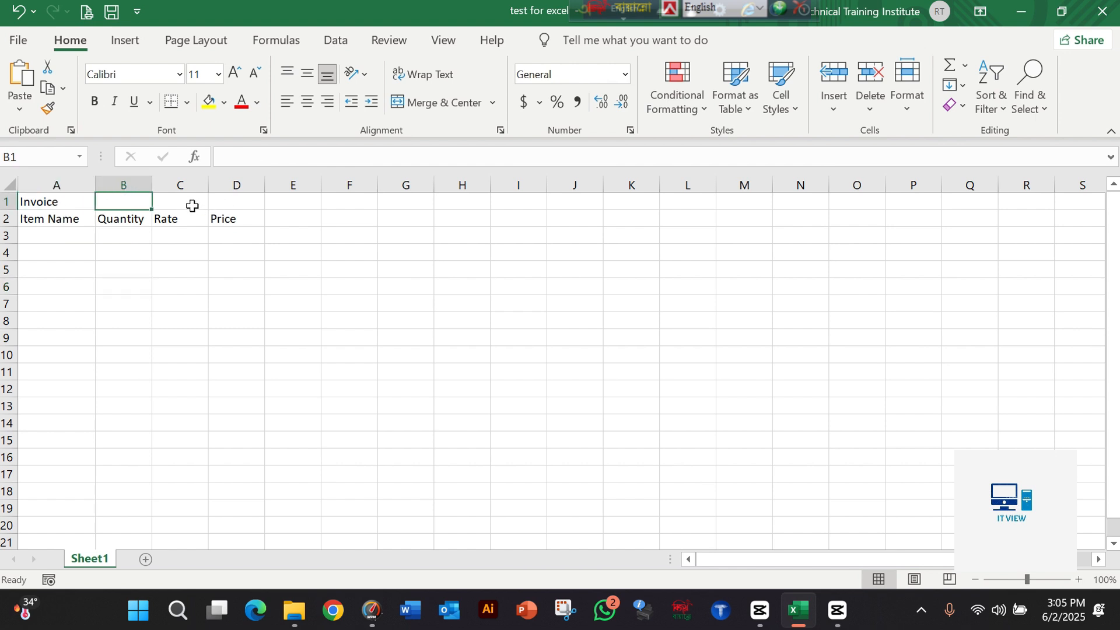
{"action": "left_click", "coordinate": [149, 338]}
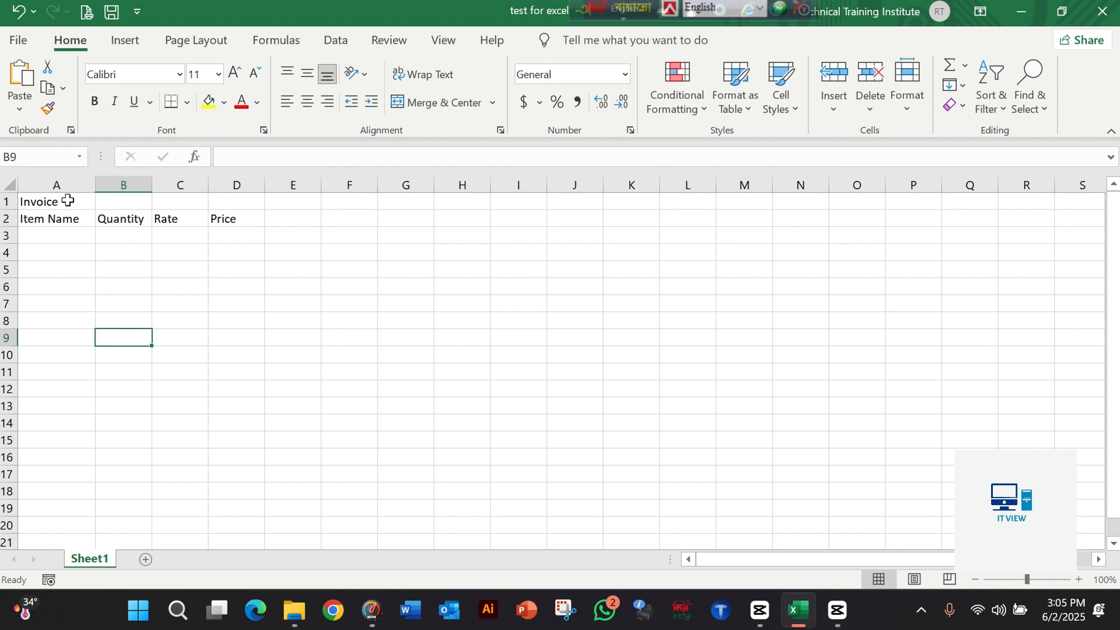
{"action": "left_click_drag", "start_coordinate": [64, 201], "coordinate": [228, 204]}
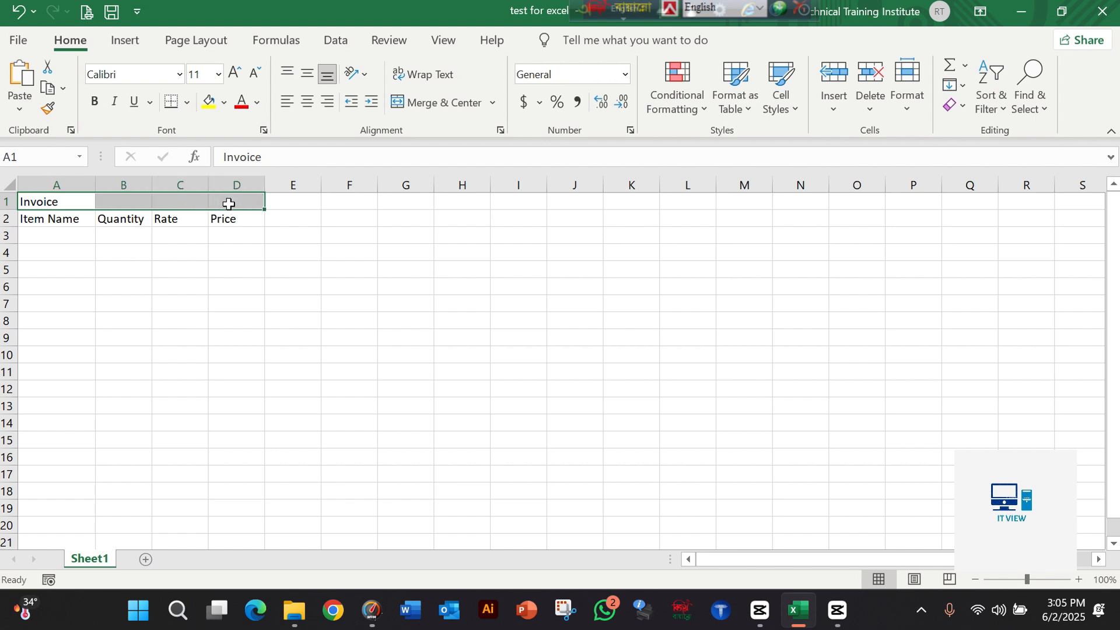
{"action": "left_click", "coordinate": [171, 281]}
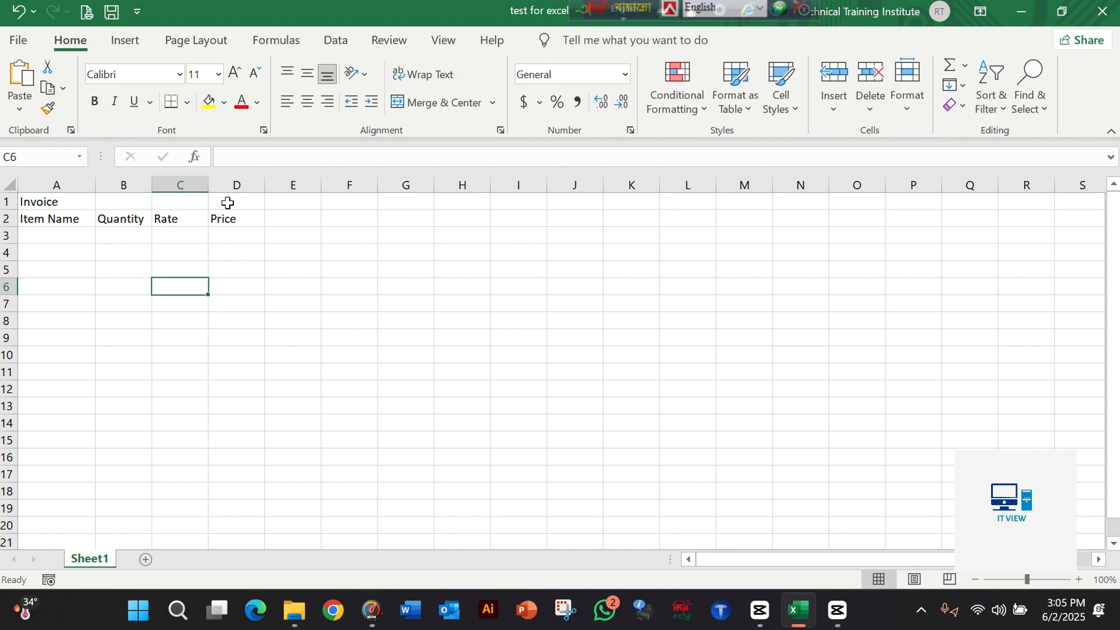
{"action": "left_click_drag", "start_coordinate": [227, 203], "coordinate": [62, 206]}
{"action": "left_click", "coordinate": [60, 300]}
{"action": "left_click", "coordinate": [51, 204]}
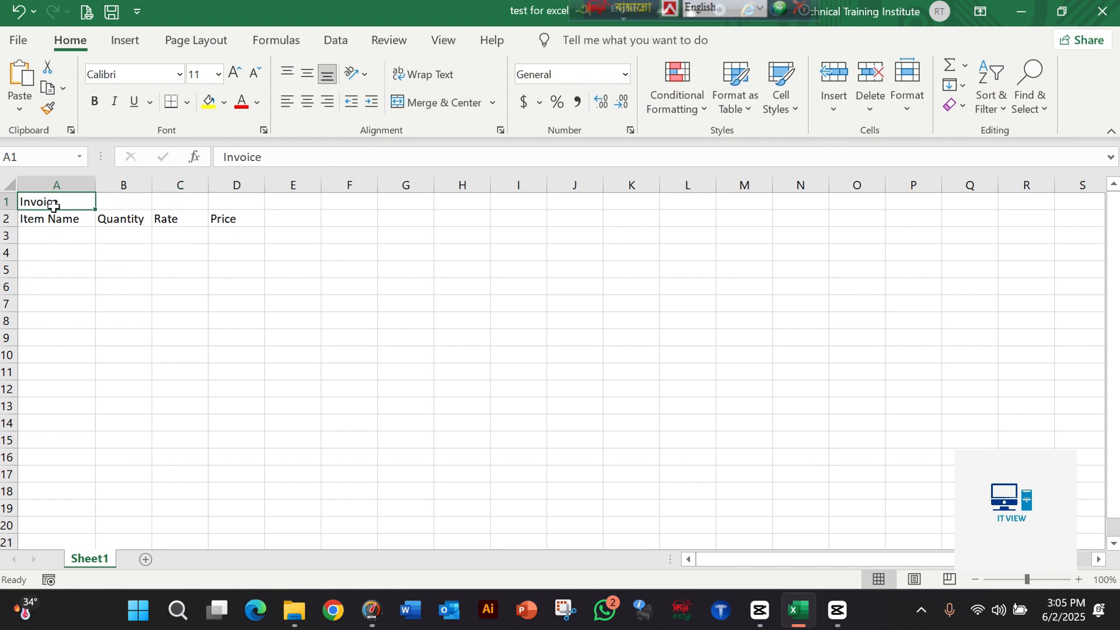
{"action": "left_click_drag", "start_coordinate": [53, 205], "coordinate": [251, 201]}
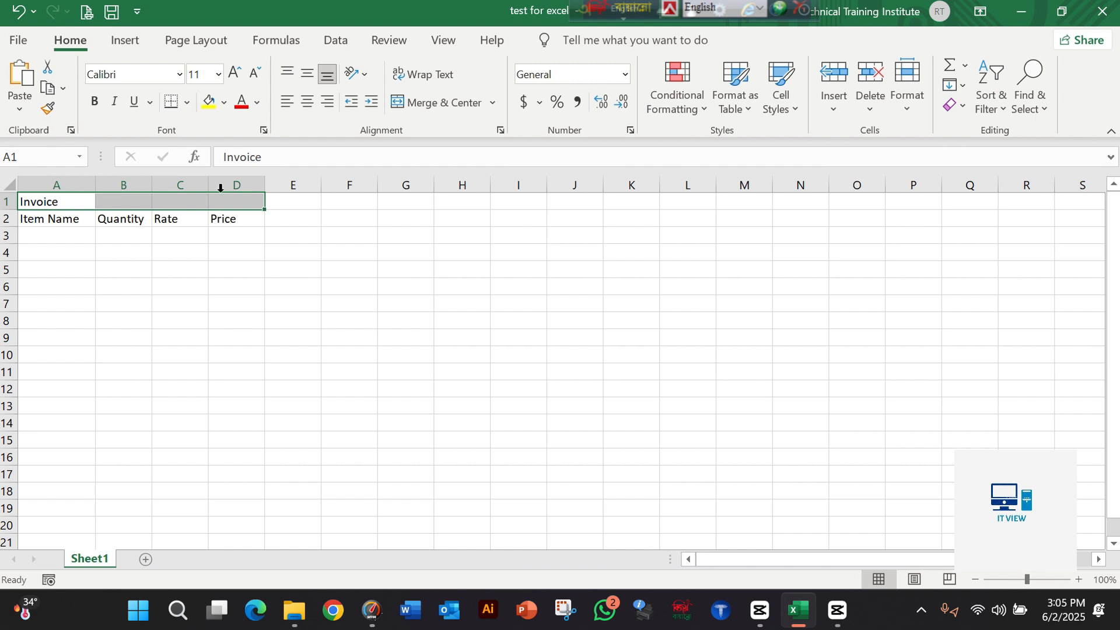
{"action": "left_click", "coordinate": [414, 104]}
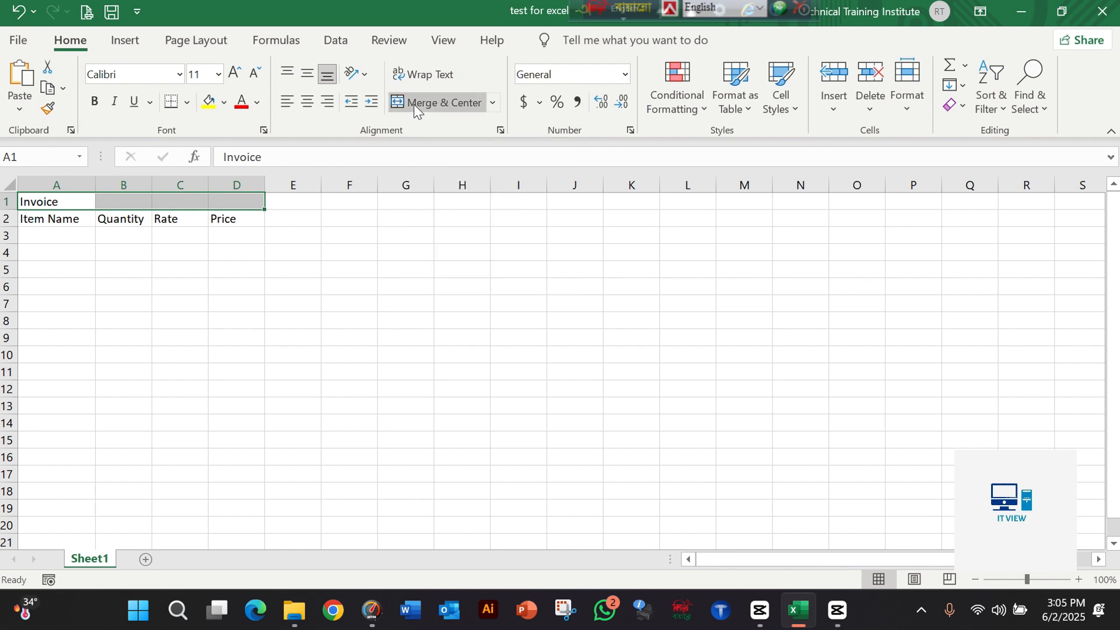
{"action": "left_click", "coordinate": [179, 282]}
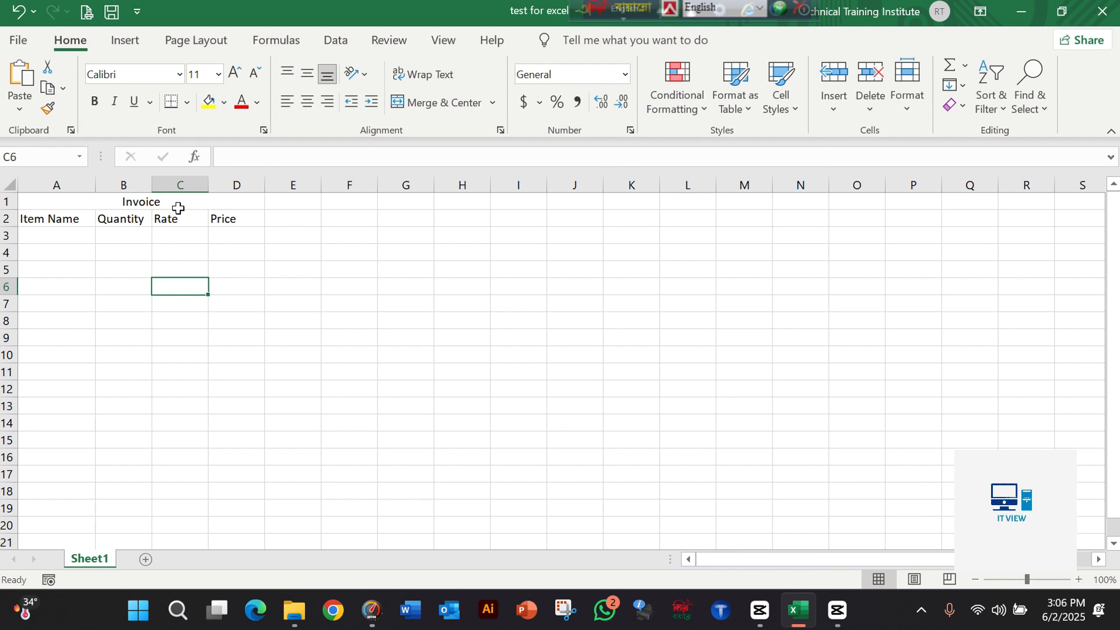
Step: Increase the height of row 1 to about four times the standard row height for the merged title
{"action": "left_click", "coordinate": [178, 208]}
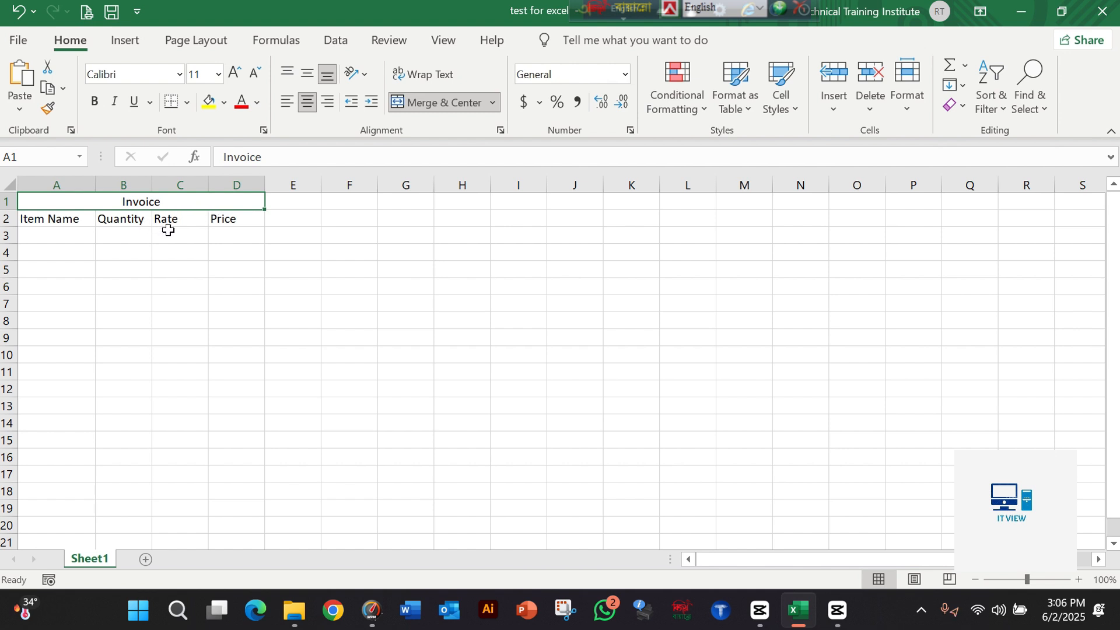
{"action": "left_click", "coordinate": [98, 254]}
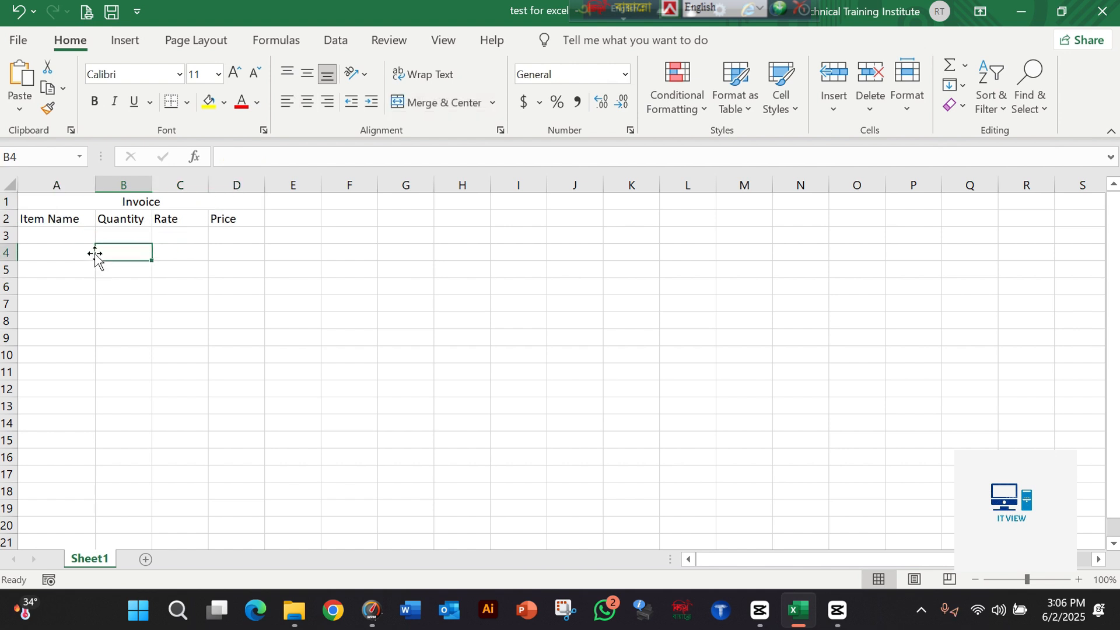
{"action": "left_click", "coordinate": [71, 203]}
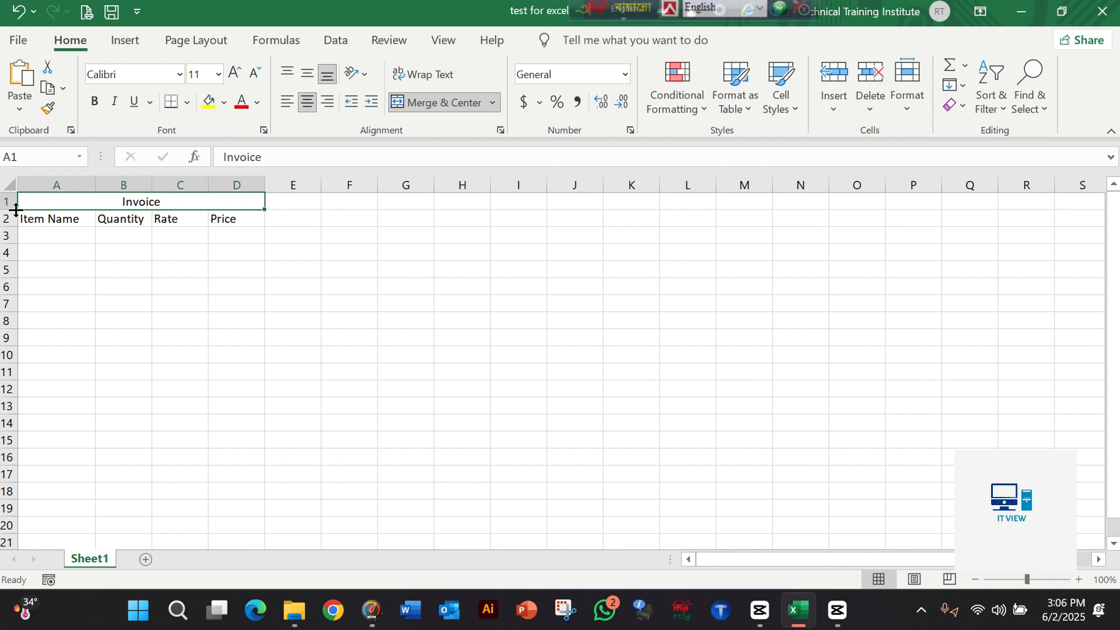
{"action": "left_click_drag", "start_coordinate": [15, 210], "coordinate": [16, 261]}
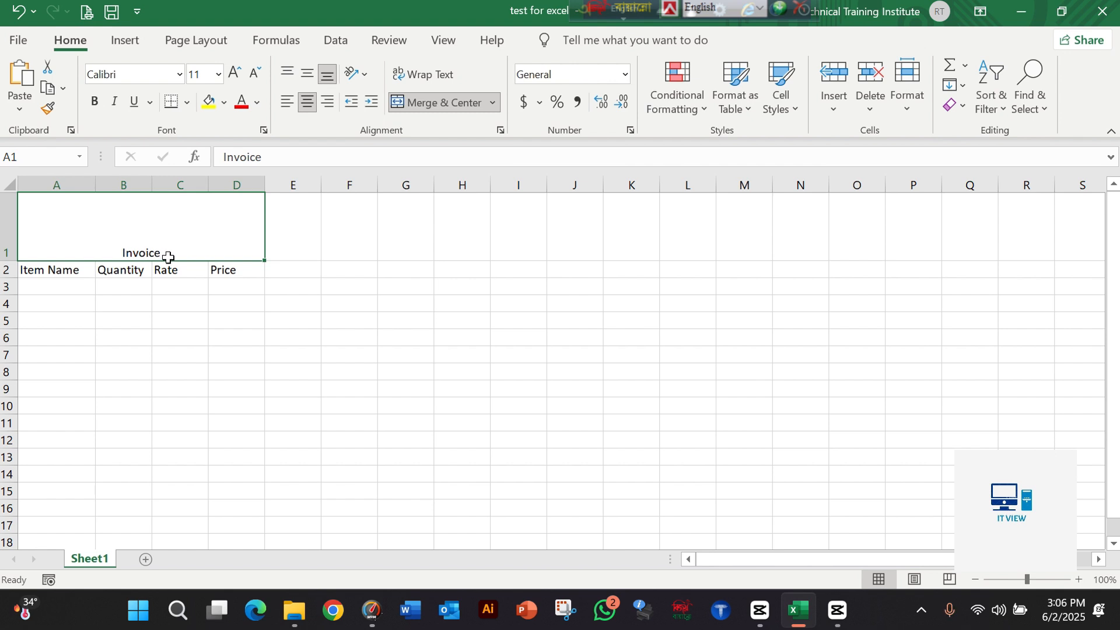
Step: Add a second line reading "IT view" below "Invoice" inside the merged title cell
{"action": "double_click", "coordinate": [147, 238]}
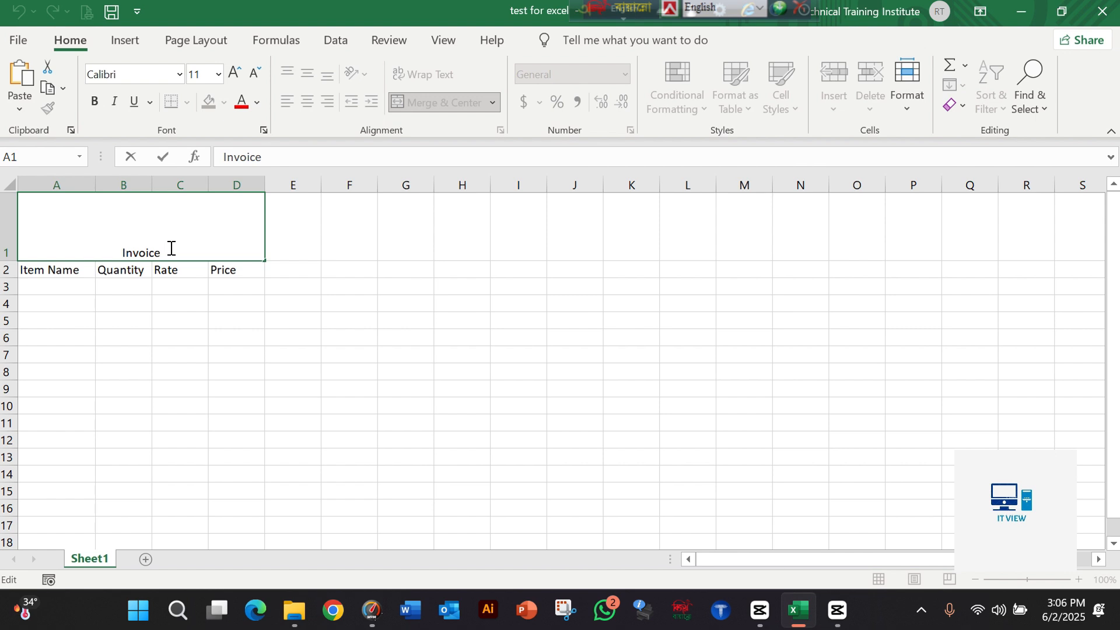
{"action": "key", "text": "alt+Return"}
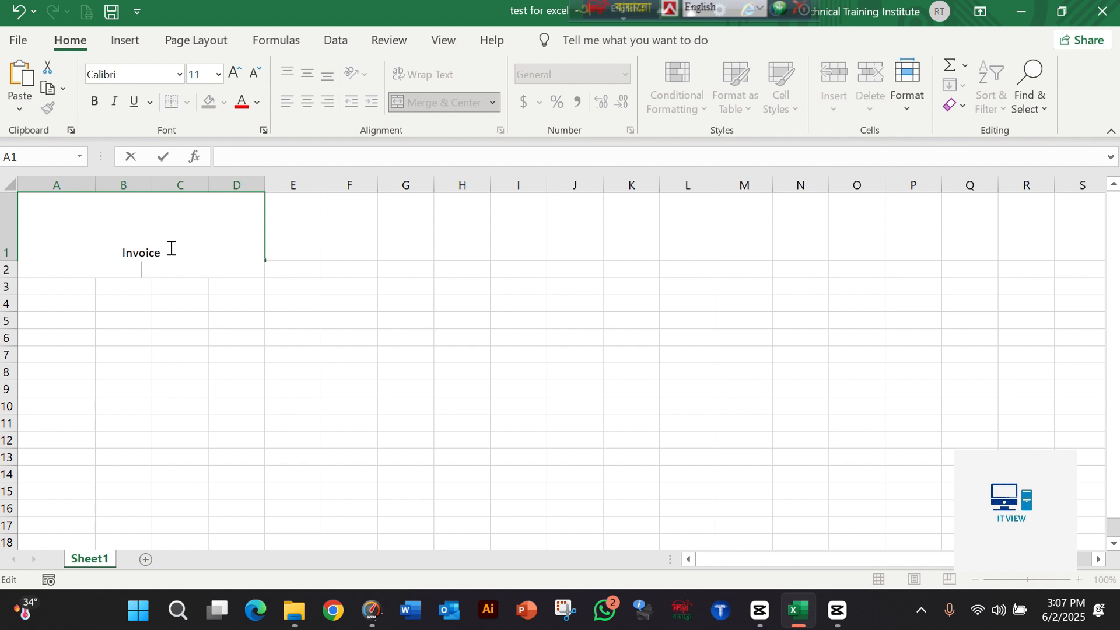
{"action": "type", "text": "IT view"}
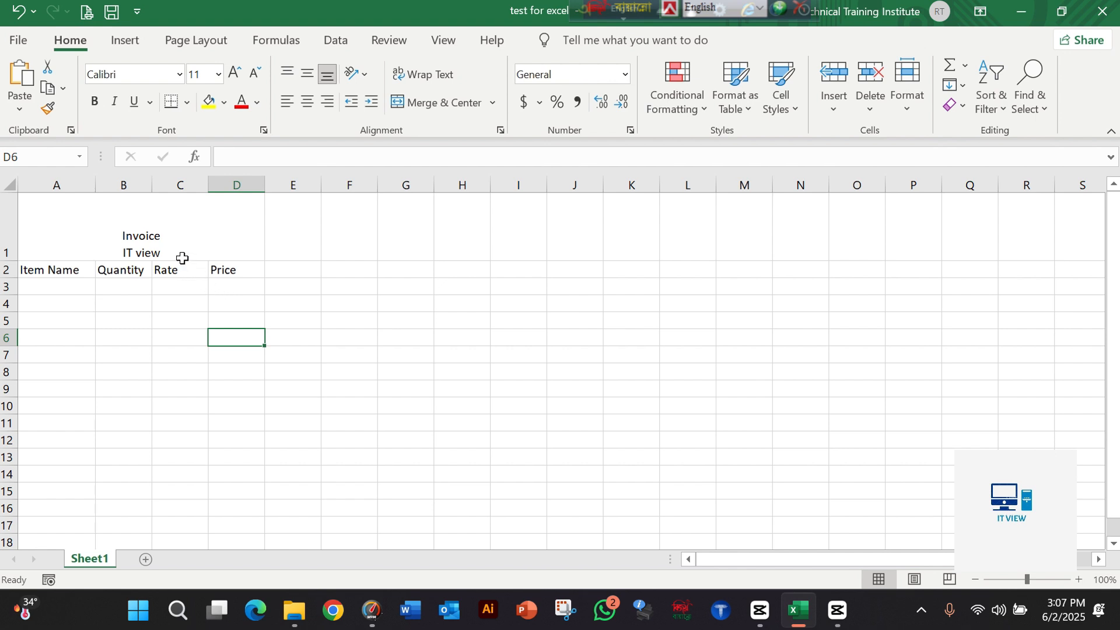
{"action": "left_click", "coordinate": [185, 350]}
{"action": "left_click", "coordinate": [170, 244]}
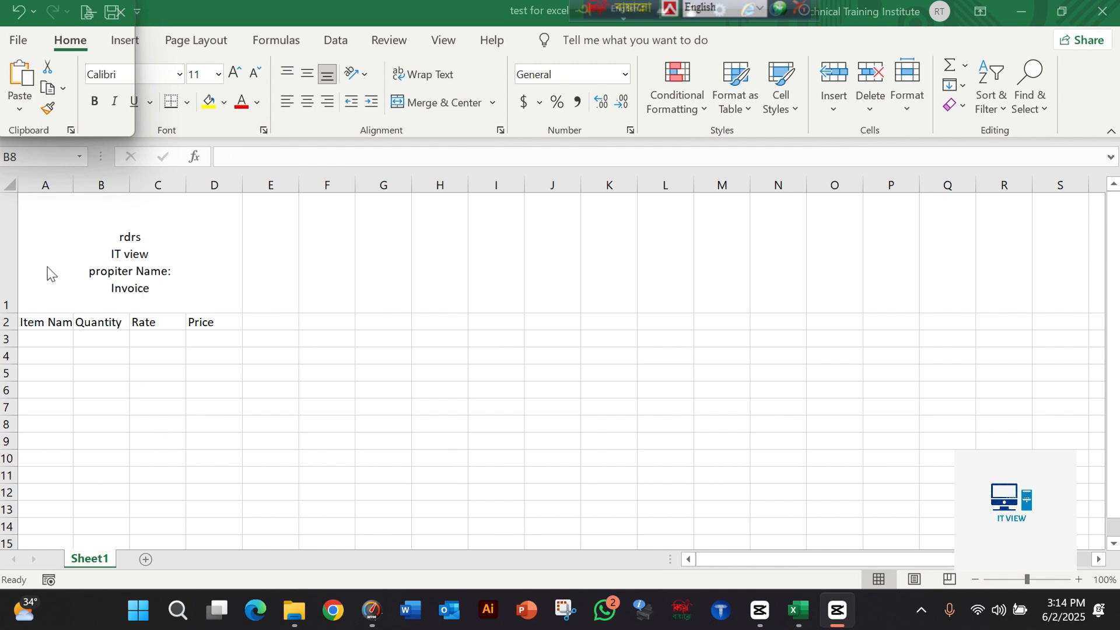
Step: Widen column A so the full "Item Name" heading fits, and widen column B holding the Quantity heading
{"action": "left_click", "coordinate": [48, 327]}
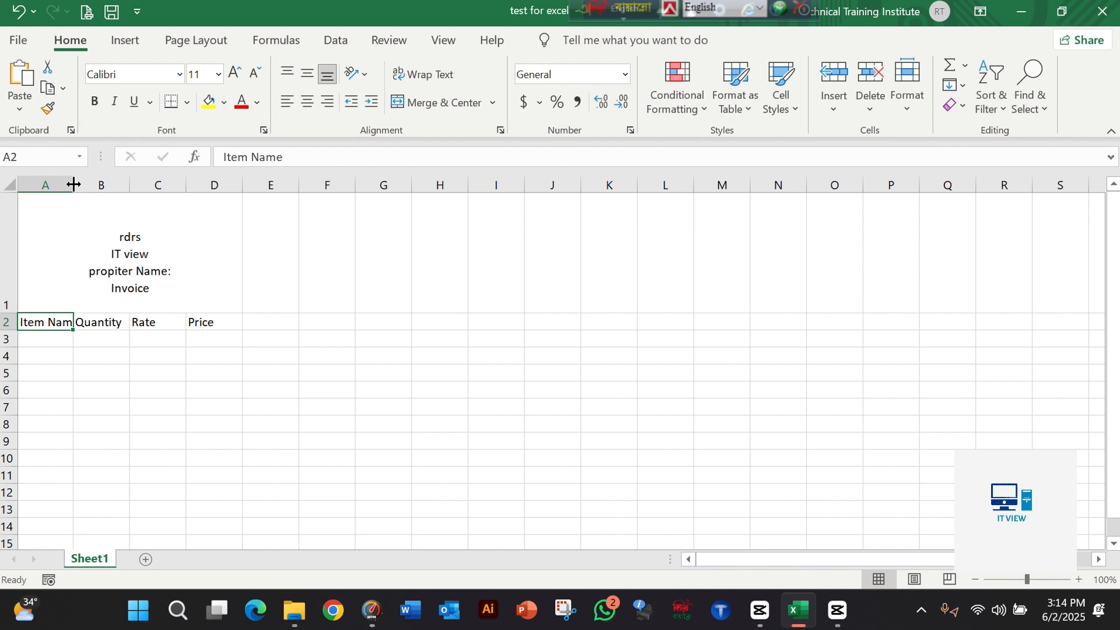
{"action": "left_click_drag", "start_coordinate": [73, 184], "coordinate": [107, 183]}
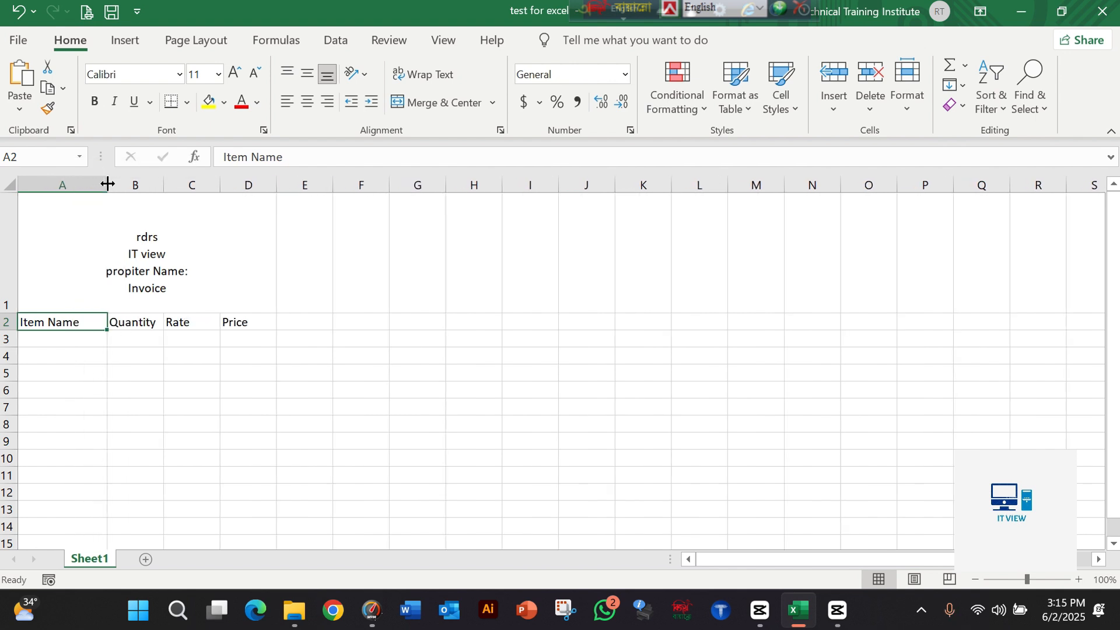
{"action": "left_click", "coordinate": [64, 422]}
{"action": "left_click", "coordinate": [142, 325]}
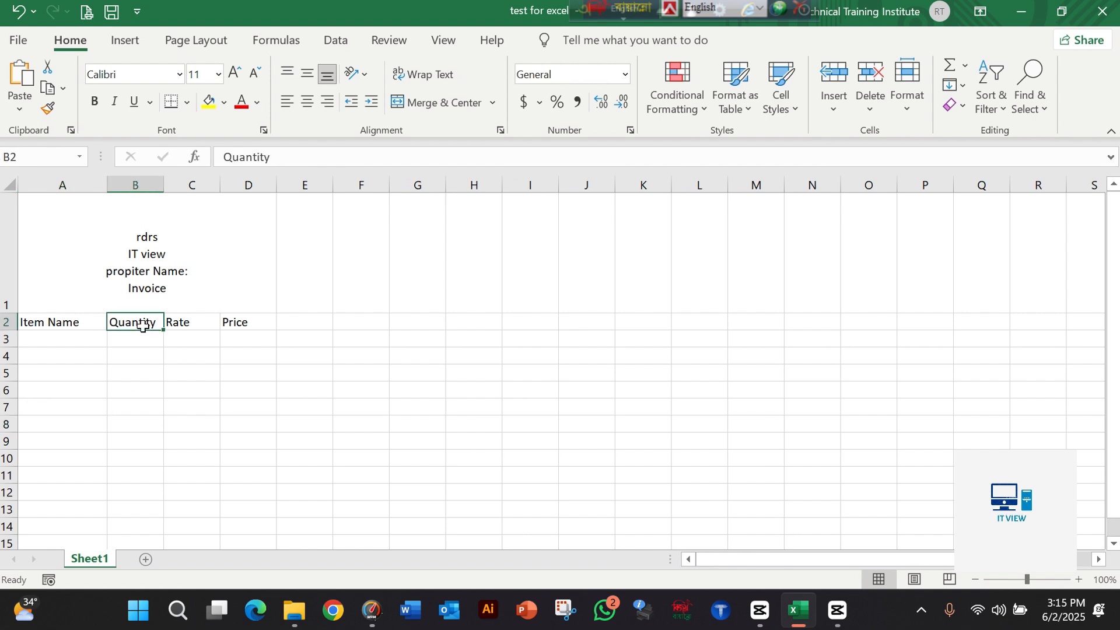
{"action": "left_click_drag", "start_coordinate": [164, 185], "coordinate": [195, 183]}
{"action": "left_click", "coordinate": [161, 379]}
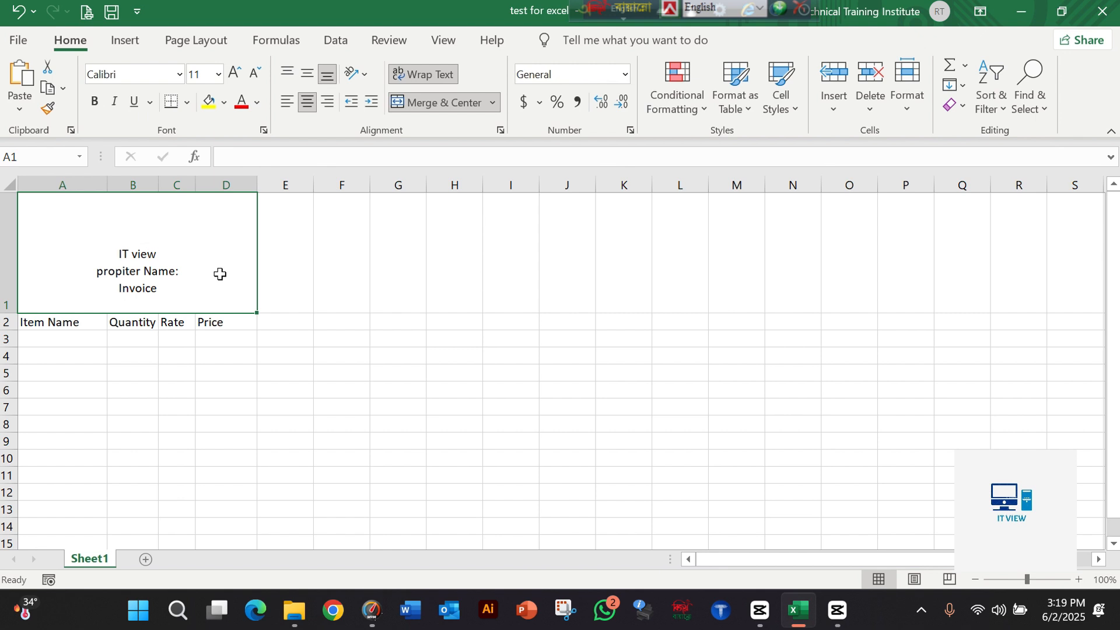
Step: Select the "IT view" line of text inside the merged title cell, then leave the cell without editing it
{"action": "double_click", "coordinate": [143, 257]}
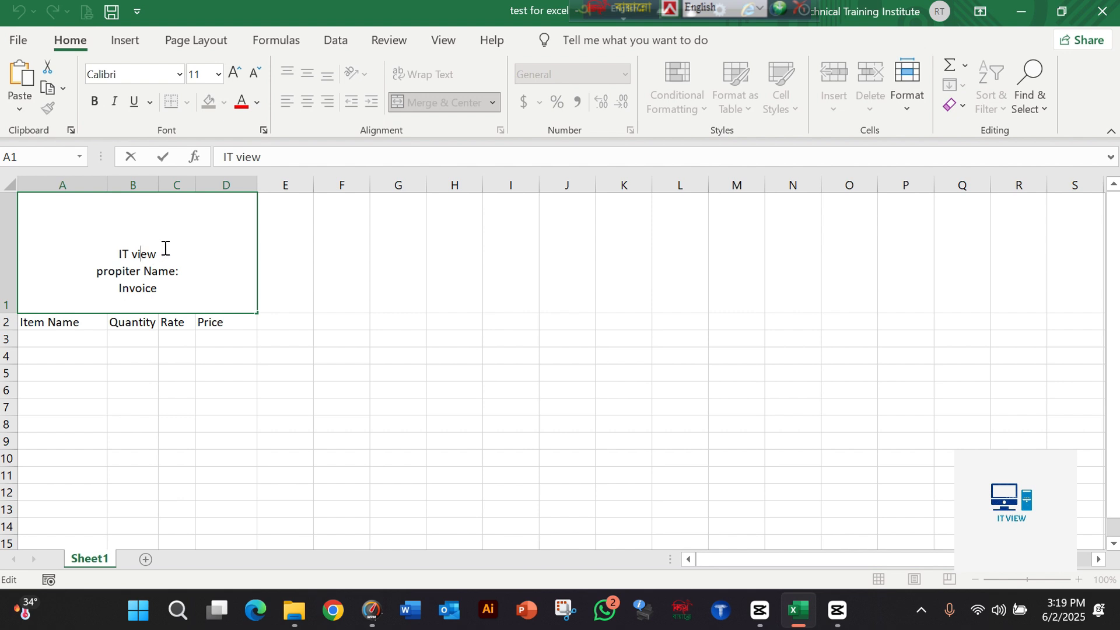
{"action": "left_click_drag", "start_coordinate": [166, 248], "coordinate": [92, 253]}
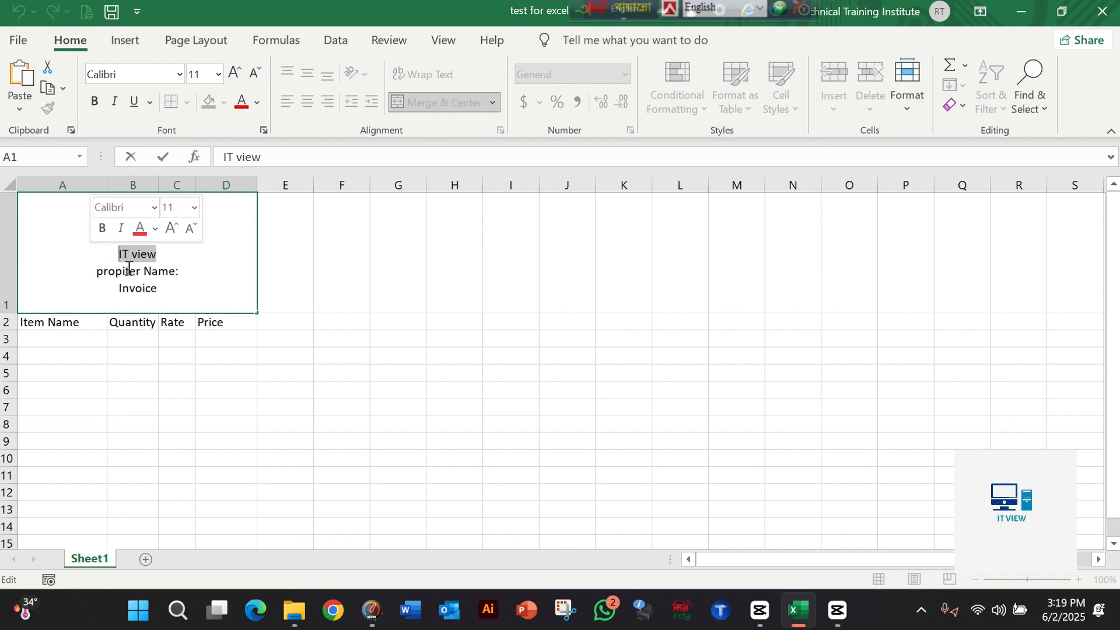
{"action": "left_click", "coordinate": [290, 275]}
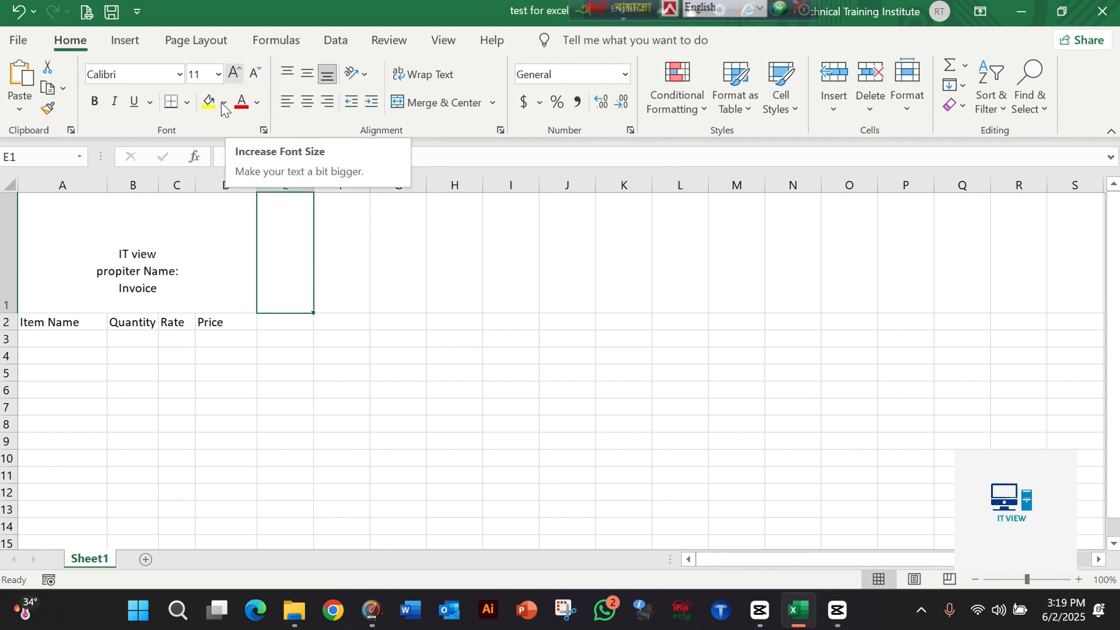
Step: Enlarge the "IT view" line in the merged title cell to font size 36, leaving the other title lines as they are
{"action": "double_click", "coordinate": [162, 255]}
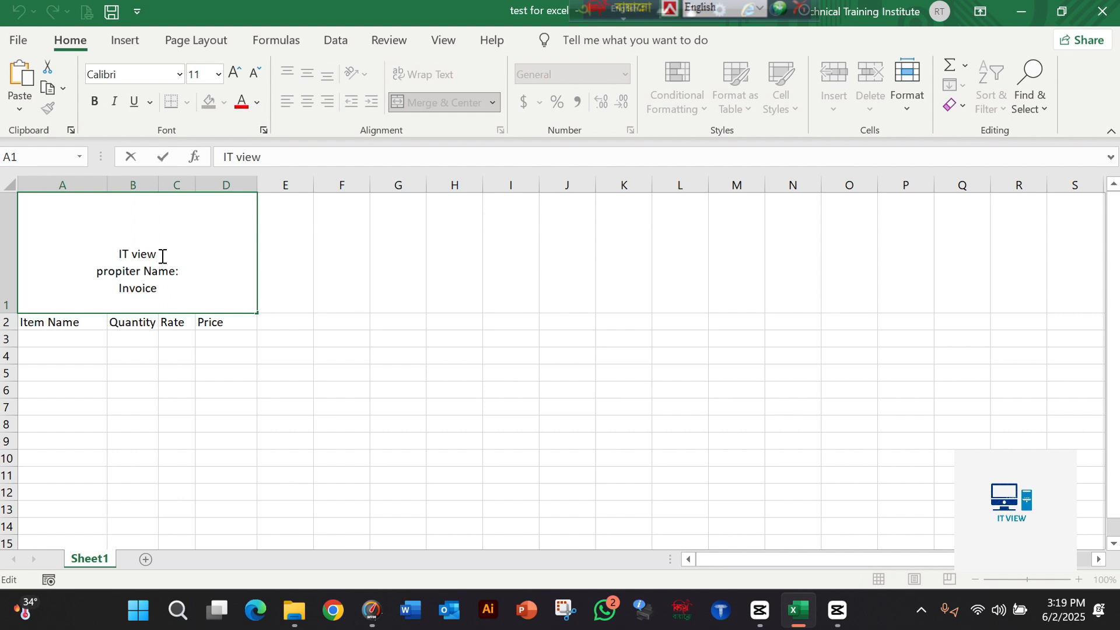
{"action": "left_click_drag", "start_coordinate": [162, 254], "coordinate": [118, 254]}
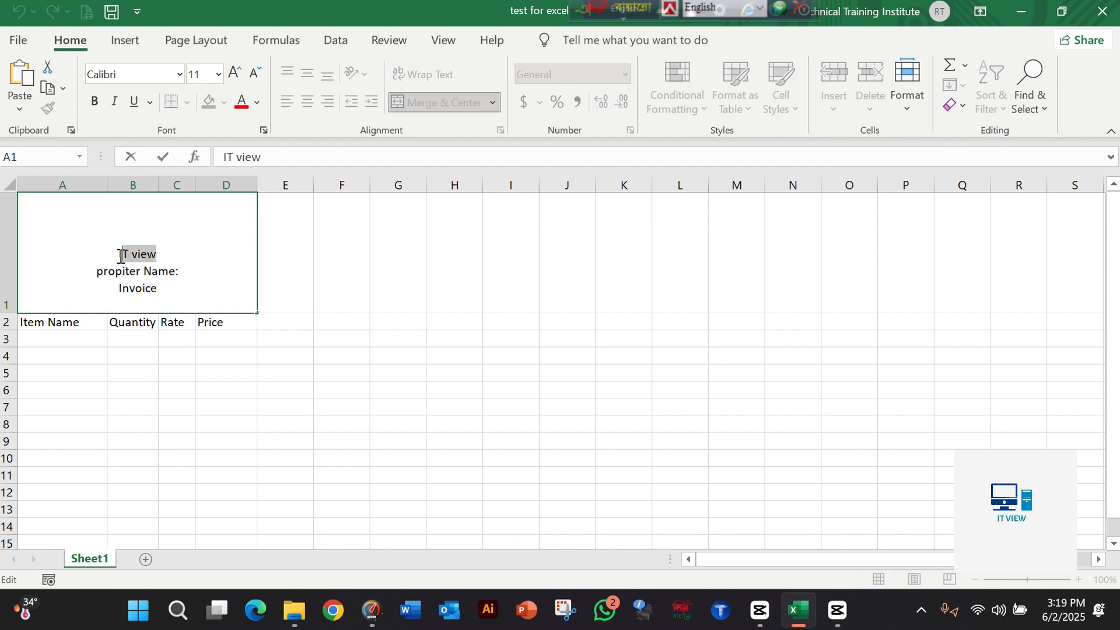
{"action": "left_click", "coordinate": [232, 74]}
{"action": "left_click", "coordinate": [232, 75]}
{"action": "left_click", "coordinate": [232, 75]}
{"action": "left_click", "coordinate": [232, 75]}
{"action": "left_click", "coordinate": [233, 75]}
{"action": "left_click", "coordinate": [232, 74]}
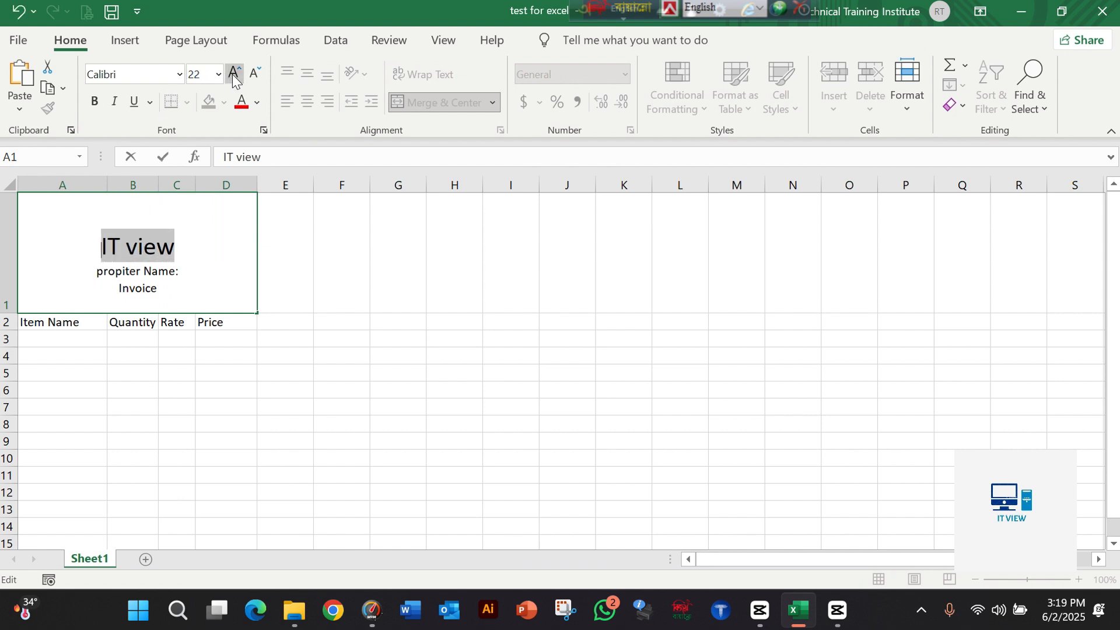
{"action": "left_click", "coordinate": [232, 75]}
{"action": "left_click", "coordinate": [232, 74]}
{"action": "left_click", "coordinate": [232, 75]}
{"action": "left_click", "coordinate": [232, 75]}
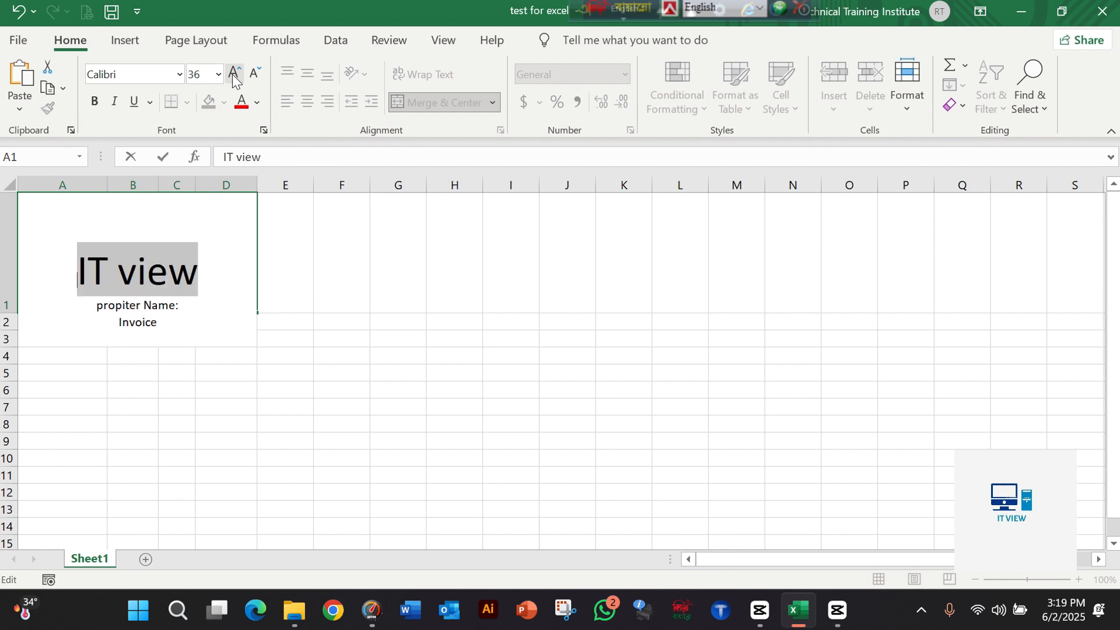
{"action": "left_click", "coordinate": [232, 250]}
Step: Widen column D, holding the Price heading, to about twice its width so the merged title has more room
{"action": "left_click", "coordinate": [253, 184]}
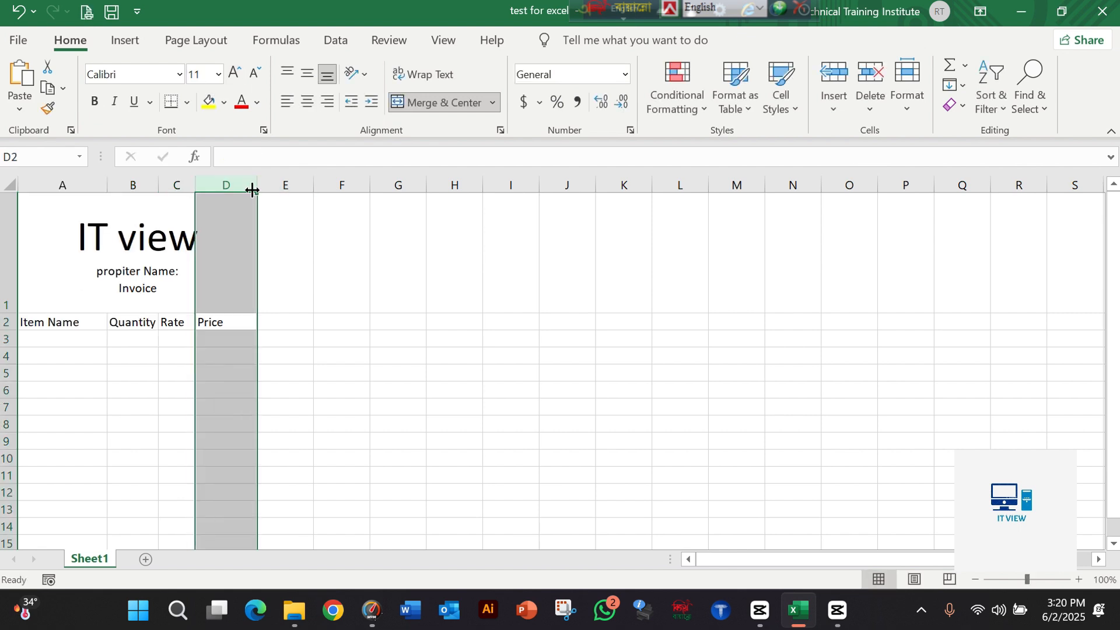
{"action": "left_click_drag", "start_coordinate": [253, 189], "coordinate": [321, 186]}
{"action": "left_click", "coordinate": [235, 264]}
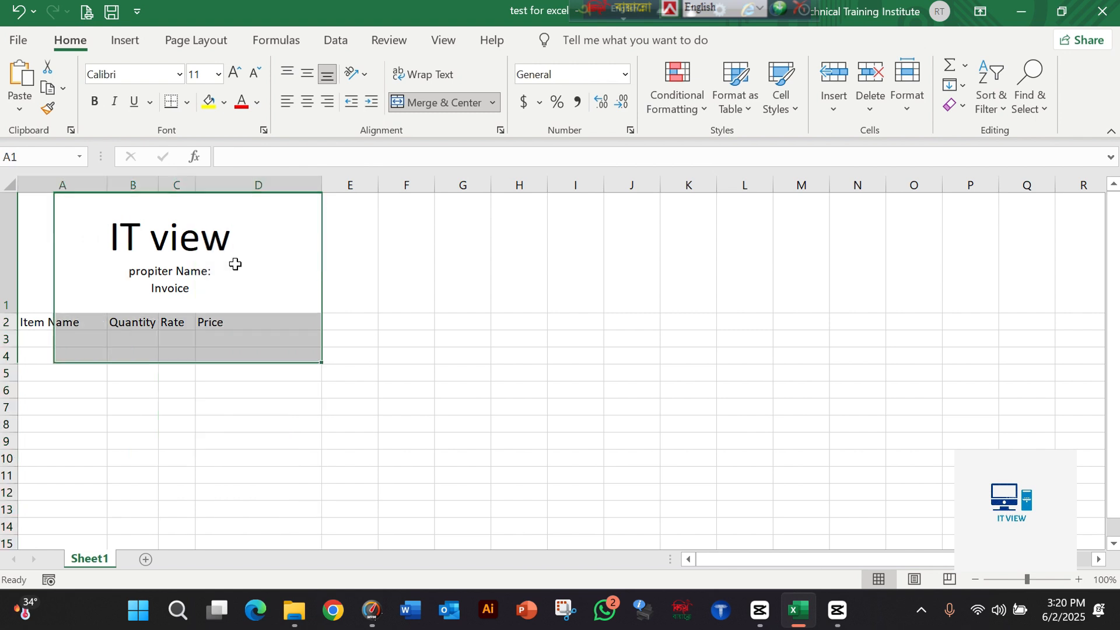
Step: Delete one blank line above "IT view" in the merged title cell
{"action": "left_click", "coordinate": [175, 285]}
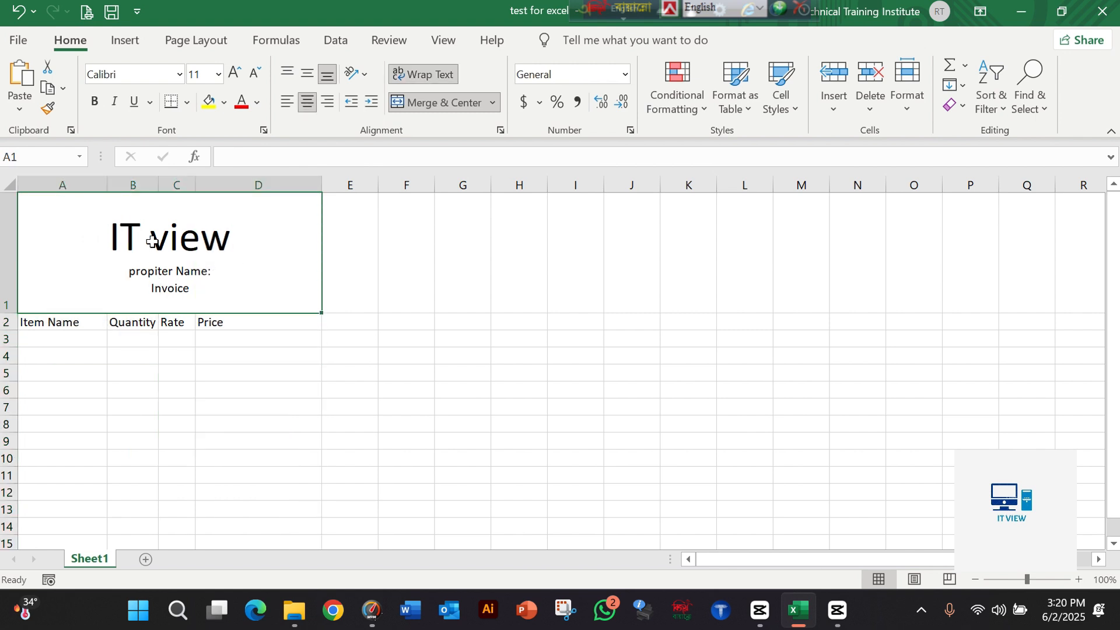
{"action": "double_click", "coordinate": [186, 242]}
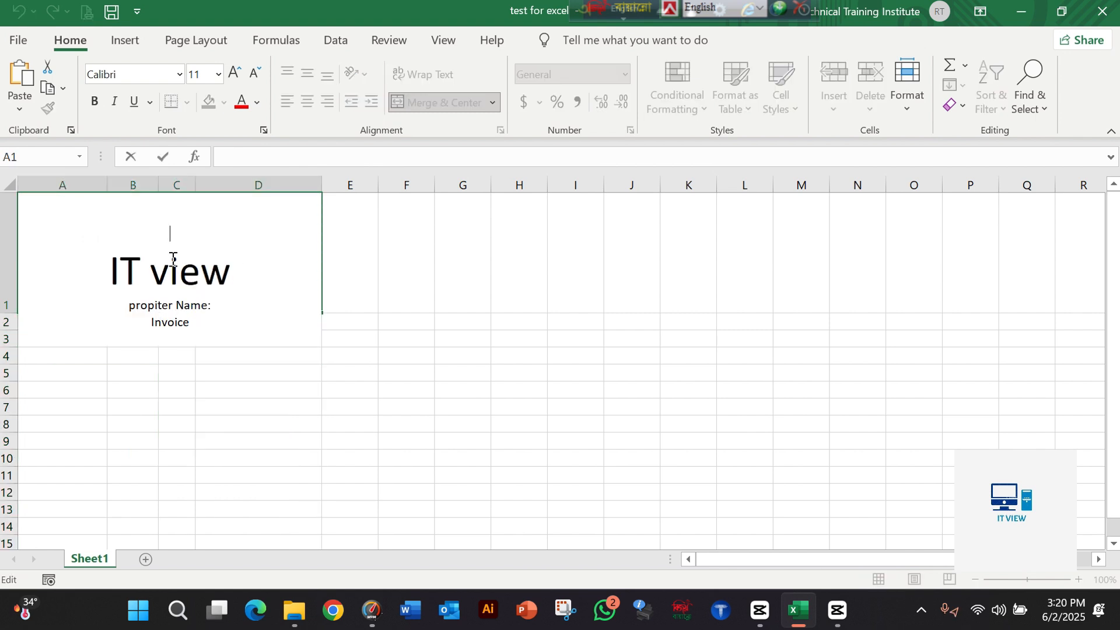
{"action": "key", "text": "Delete"}
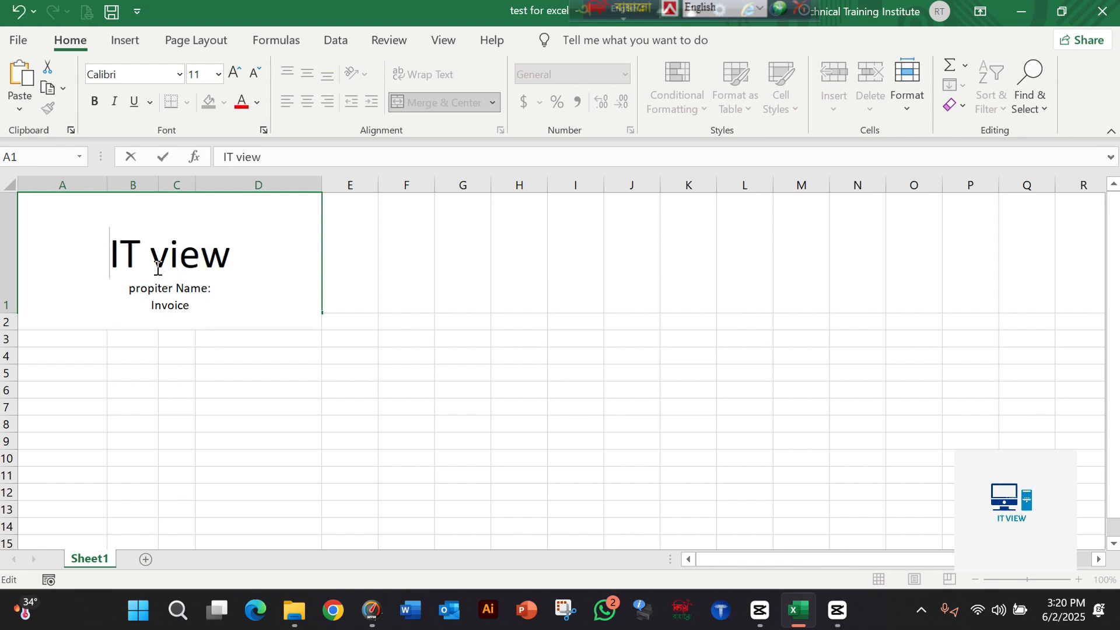
{"action": "left_click", "coordinate": [168, 260]}
{"action": "left_click", "coordinate": [150, 288]}
{"action": "left_click", "coordinate": [156, 390]}
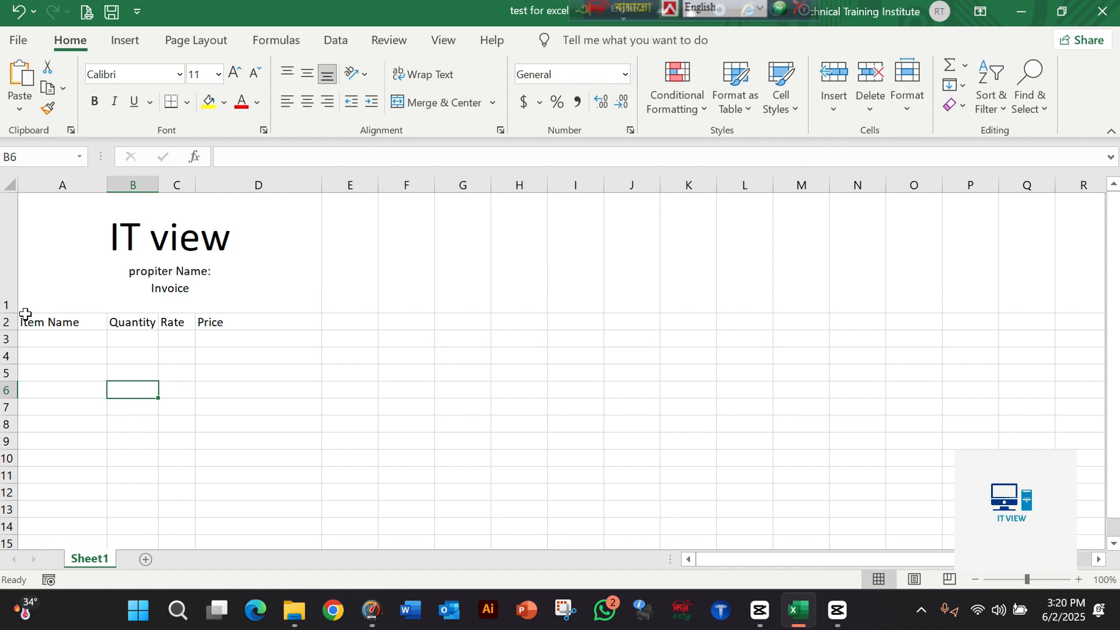
Step: Increase the height of row 1 to about twelve times the standard row height
{"action": "left_click", "coordinate": [81, 425]}
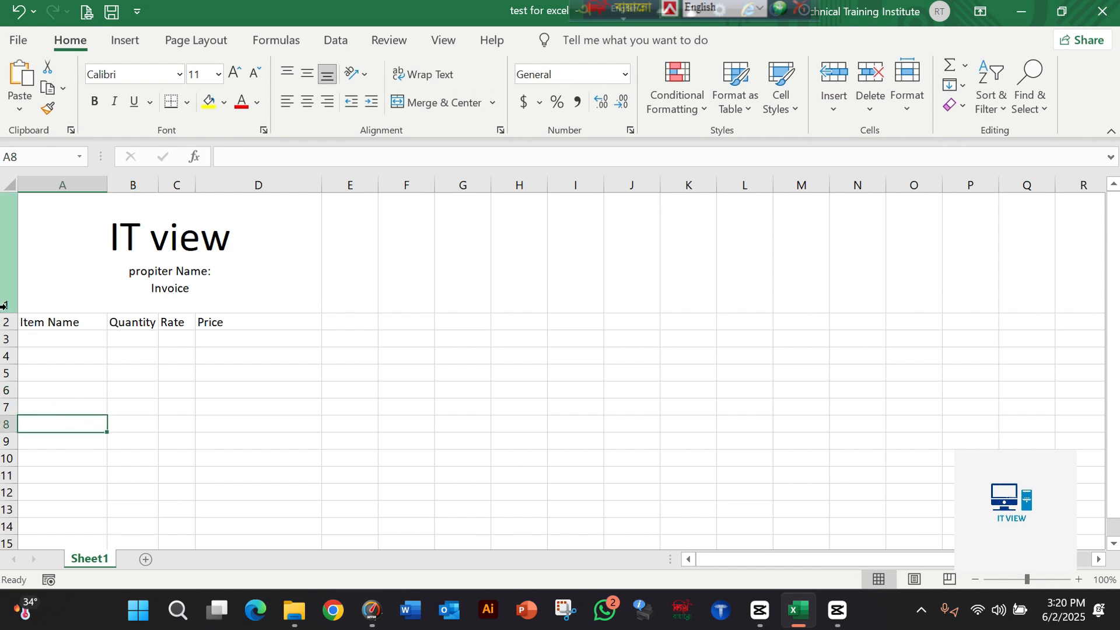
{"action": "left_click_drag", "start_coordinate": [17, 315], "coordinate": [13, 394]}
{"action": "left_click", "coordinate": [149, 359]}
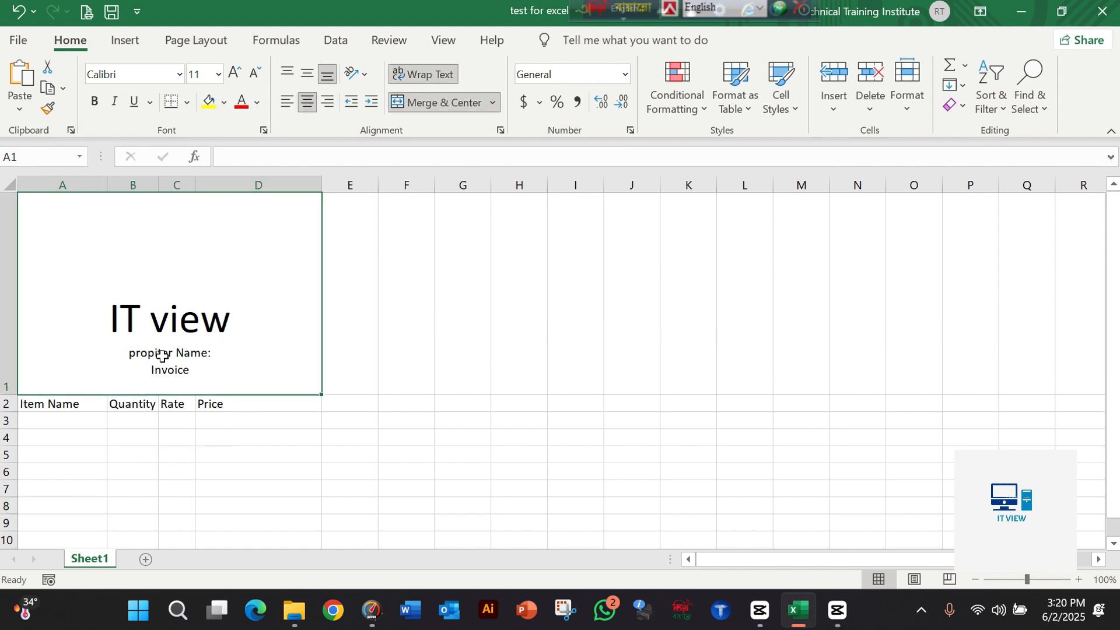
Step: Try to swap the "IT view" and "propiter Name:" lines inside the merged title cell
{"action": "double_click", "coordinate": [159, 356]}
{"action": "left_click_drag", "start_coordinate": [212, 353], "coordinate": [128, 354]}
{"action": "key", "text": "ctrl+c"}
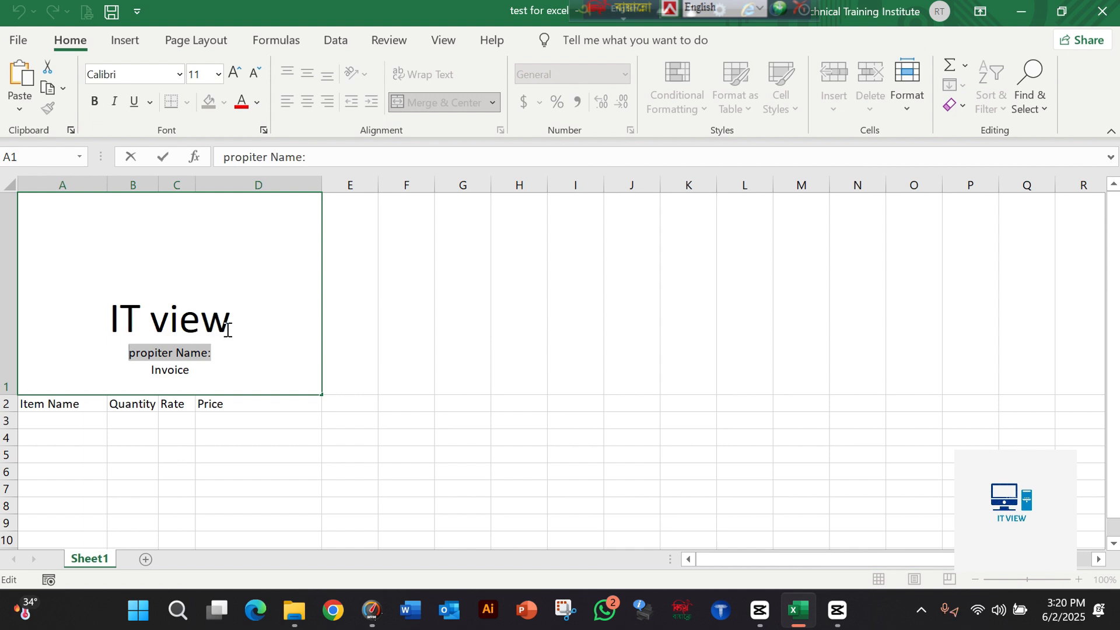
{"action": "left_click_drag", "start_coordinate": [230, 325], "coordinate": [100, 325]}
{"action": "key", "text": "ctrl+v"}
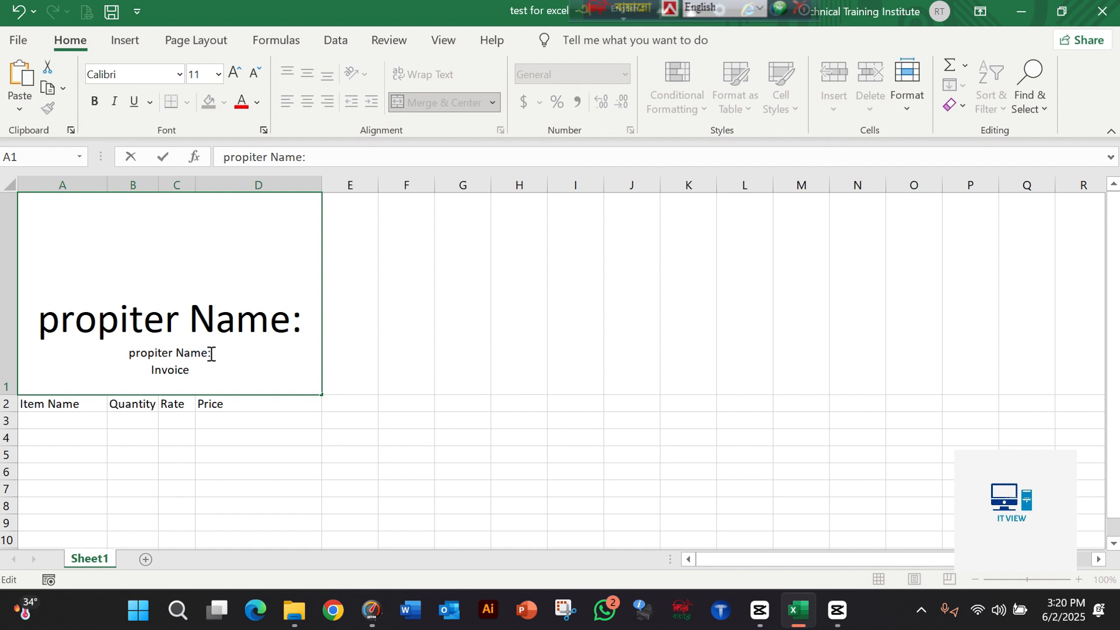
{"action": "left_click_drag", "start_coordinate": [209, 353], "coordinate": [130, 357]}
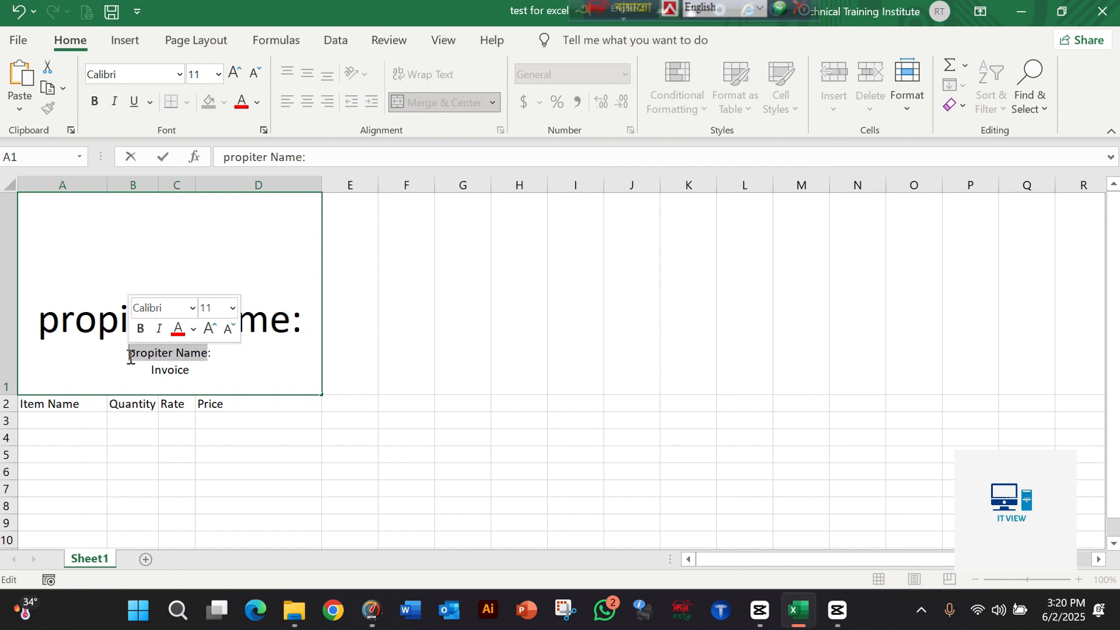
{"action": "type", "text": "IT"}
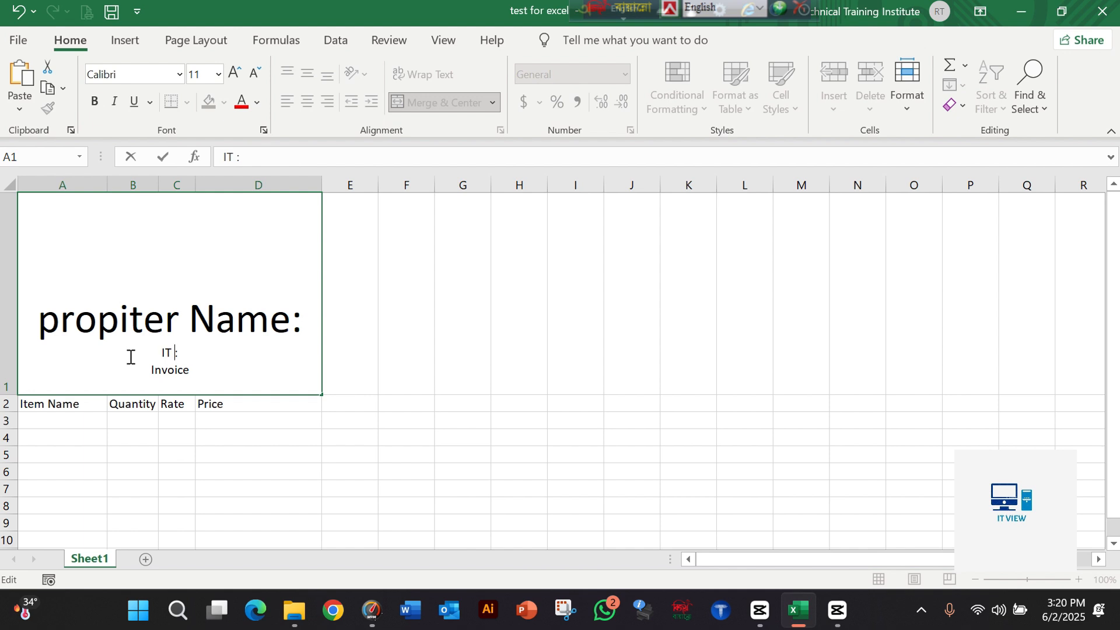
{"action": "type", "text": " view"}
{"action": "left_click", "coordinate": [282, 442]}
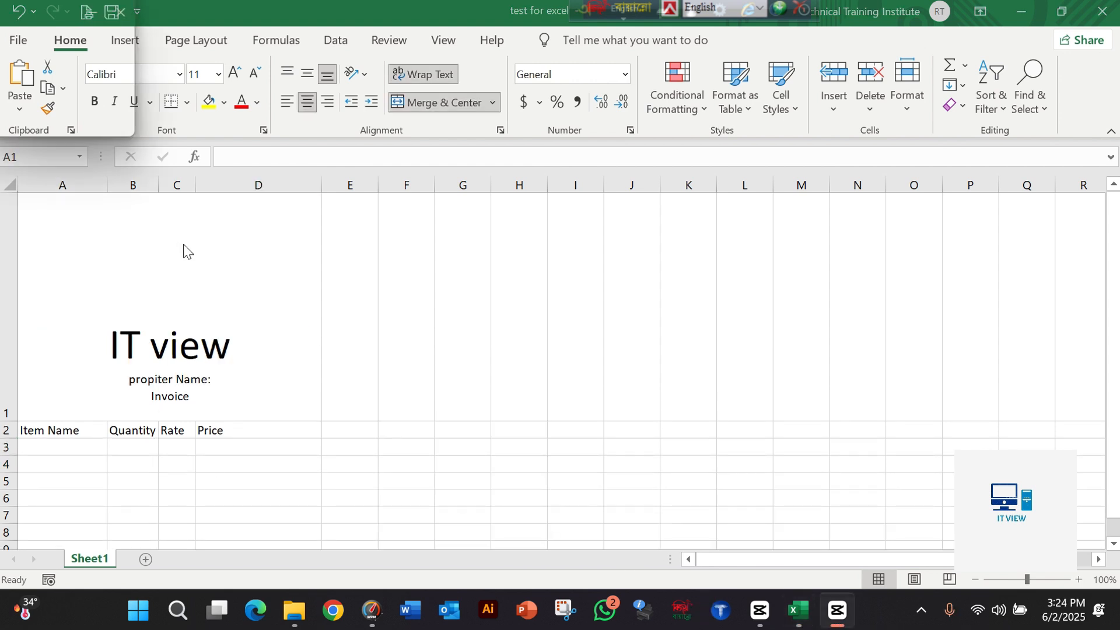
{"action": "left_click", "coordinate": [162, 371]}
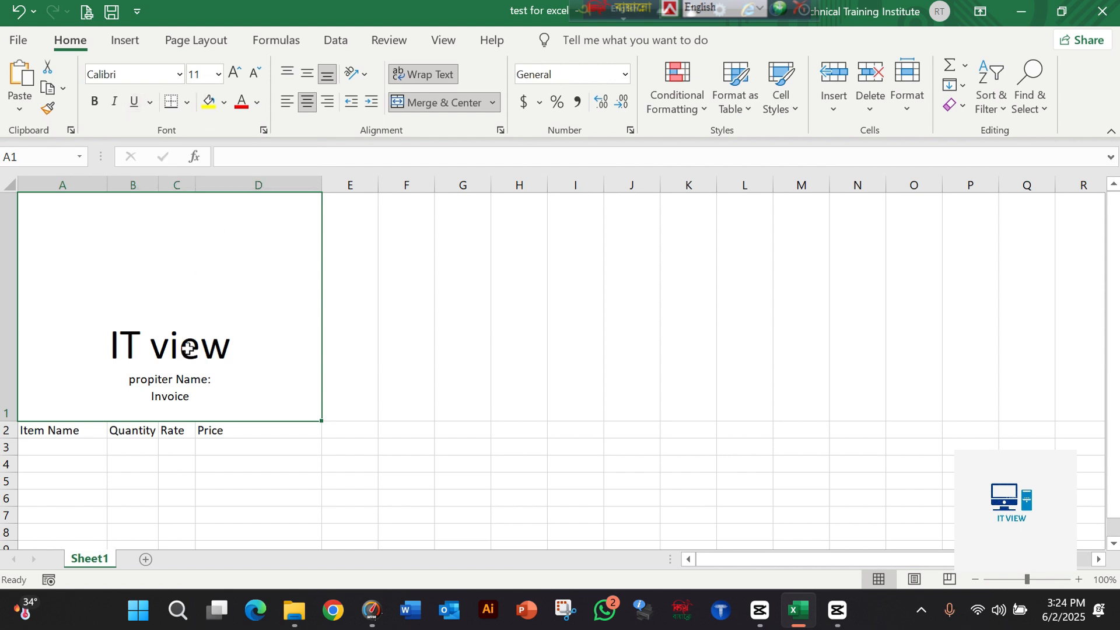
{"action": "scroll", "coordinate": [187, 347], "scroll_direction": "down", "scroll_amount": 1}
{"action": "scroll", "coordinate": [187, 345], "scroll_direction": "up", "scroll_amount": 2}
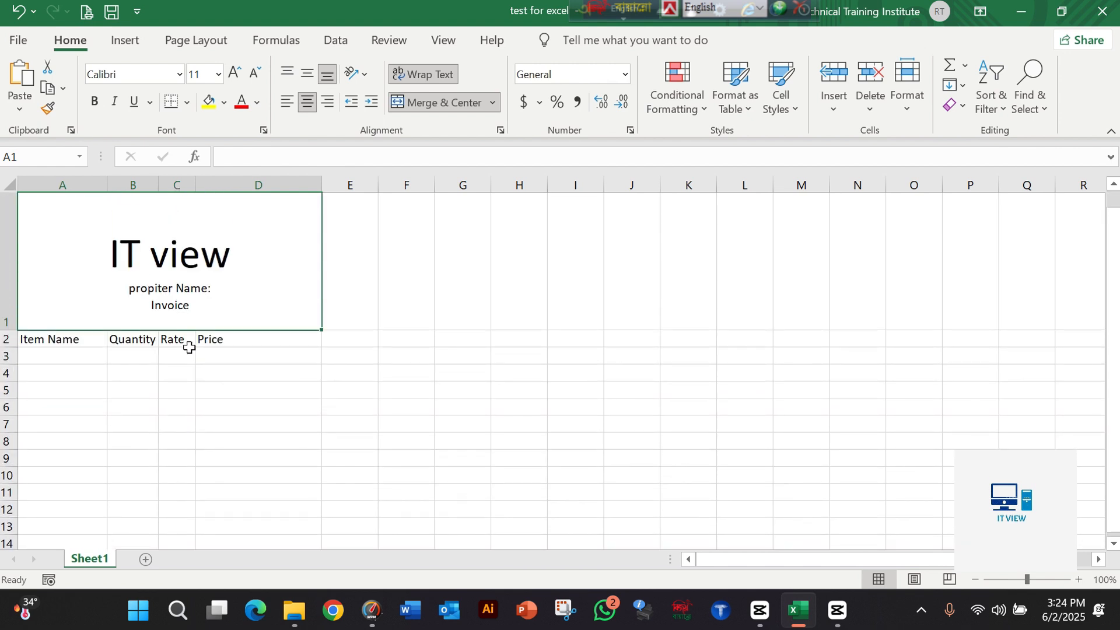
Step: Enter the first two items below the Item Name heading: "Mobile" in A3 and "Laptop" in A4
{"action": "left_click", "coordinate": [57, 453]}
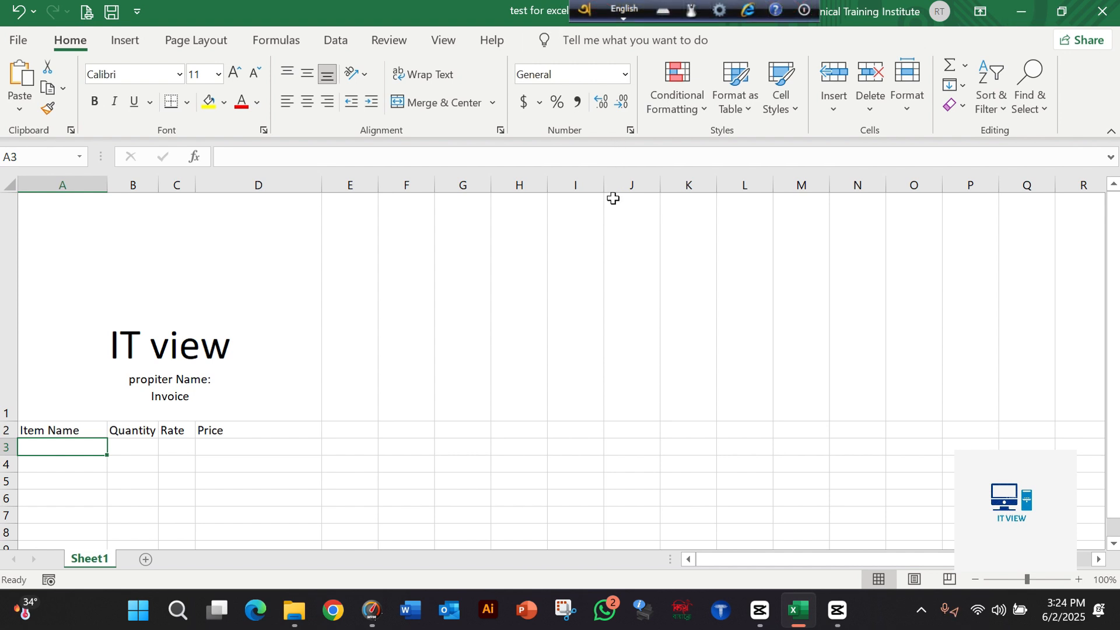
{"action": "type", "text": "MO"}
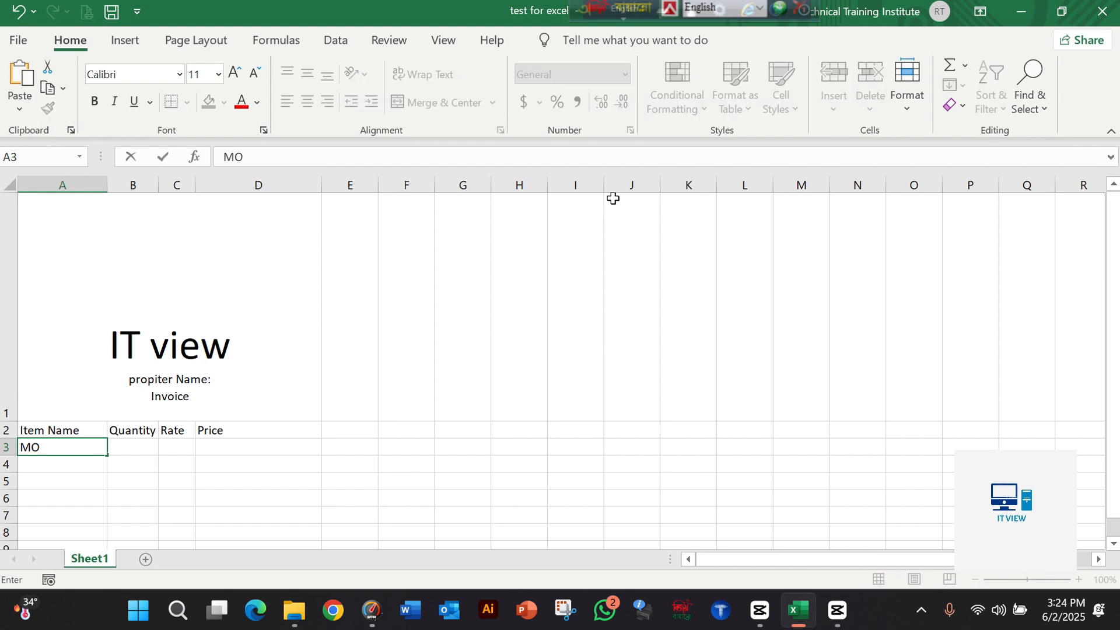
{"action": "type", "text": "bile"}
{"action": "key", "text": "ctrl+Return"}
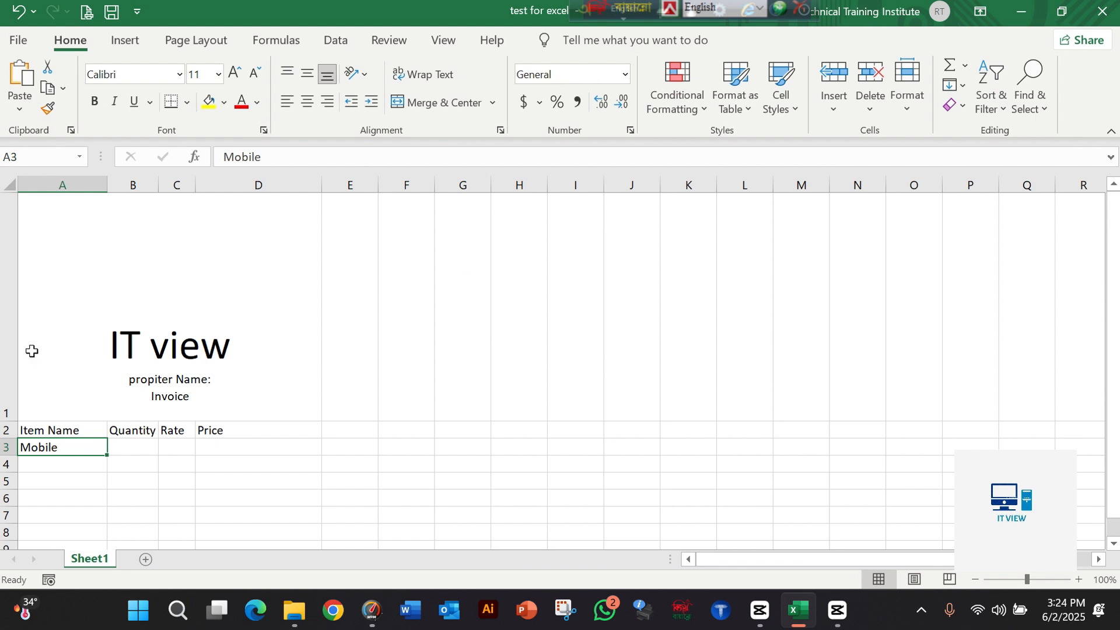
{"action": "double_click", "coordinate": [74, 465]}
{"action": "type", "text": "La"}
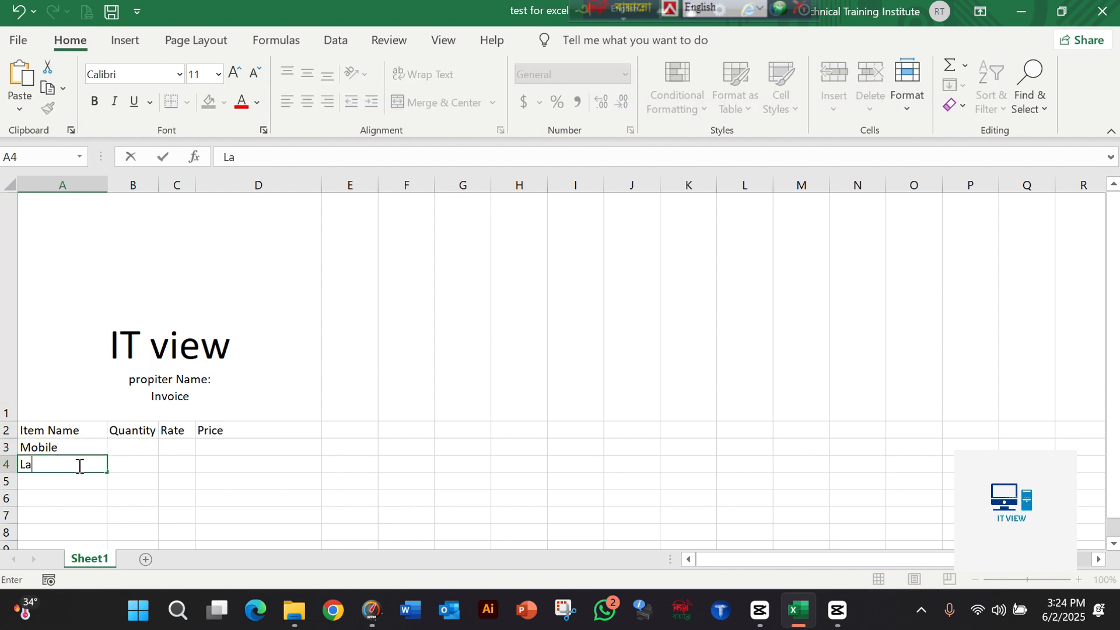
{"action": "type", "text": "ptop"}
Step: Add "Keybord" in A5 and "Mouse" in A6 to the item list
{"action": "left_click", "coordinate": [72, 483]}
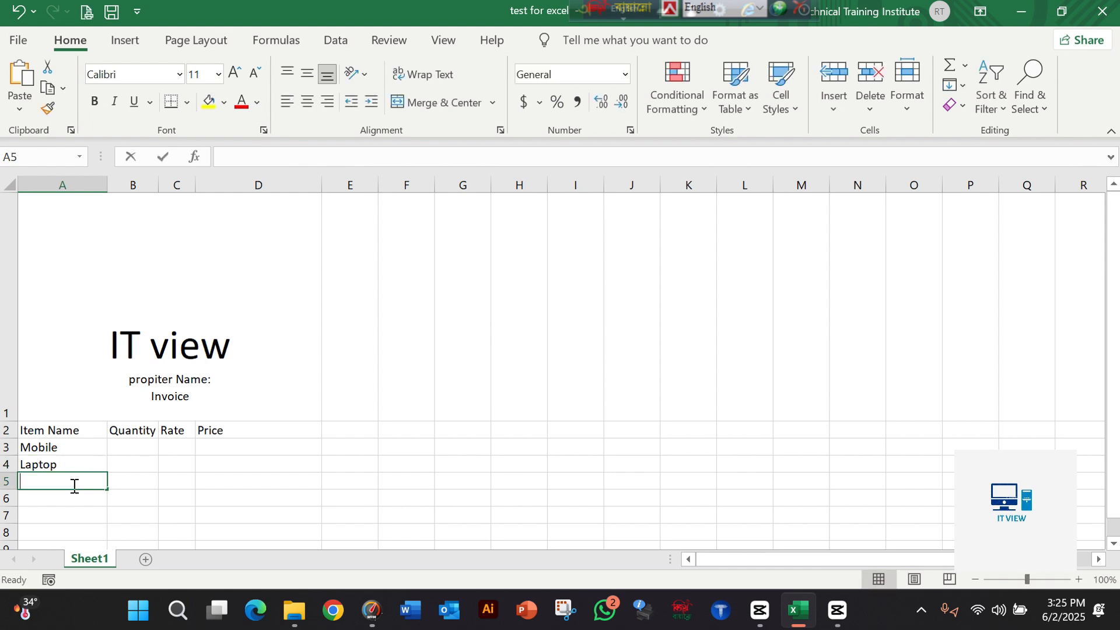
{"action": "type", "text": "KEy"}
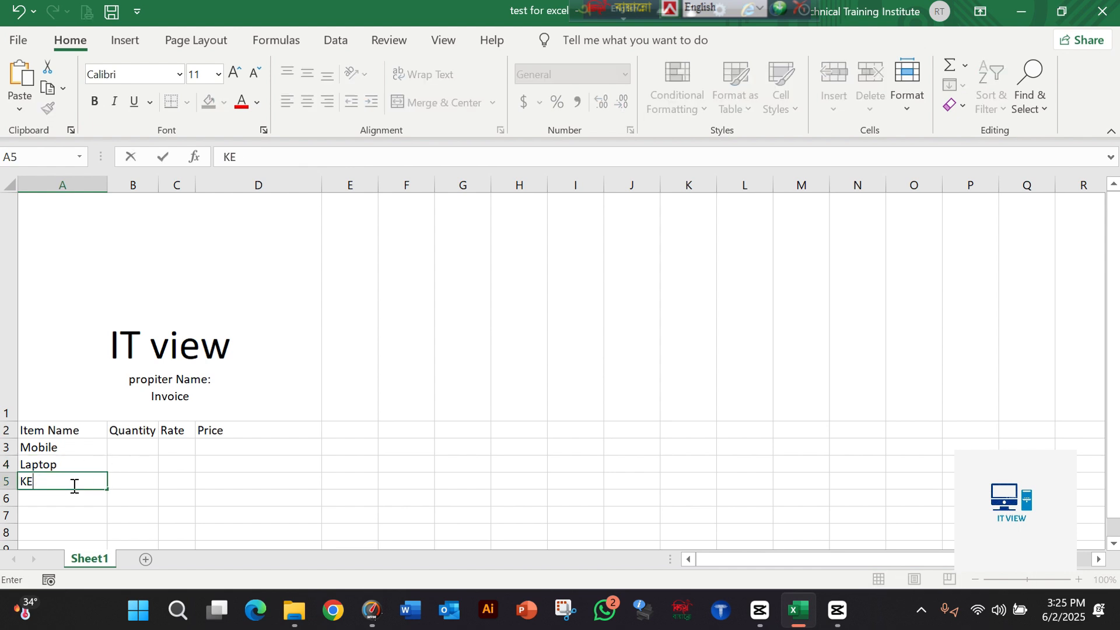
{"action": "key", "text": "BackSpace"}
{"action": "type", "text": "eybord"}
{"action": "key", "text": "Return"}
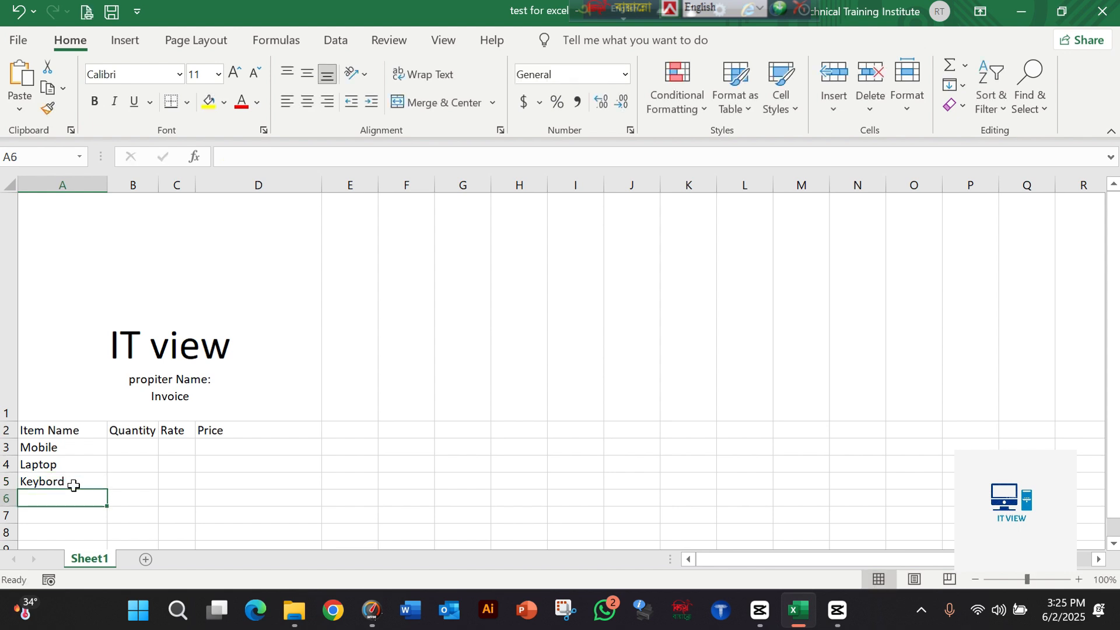
{"action": "type", "text": "Mous"}
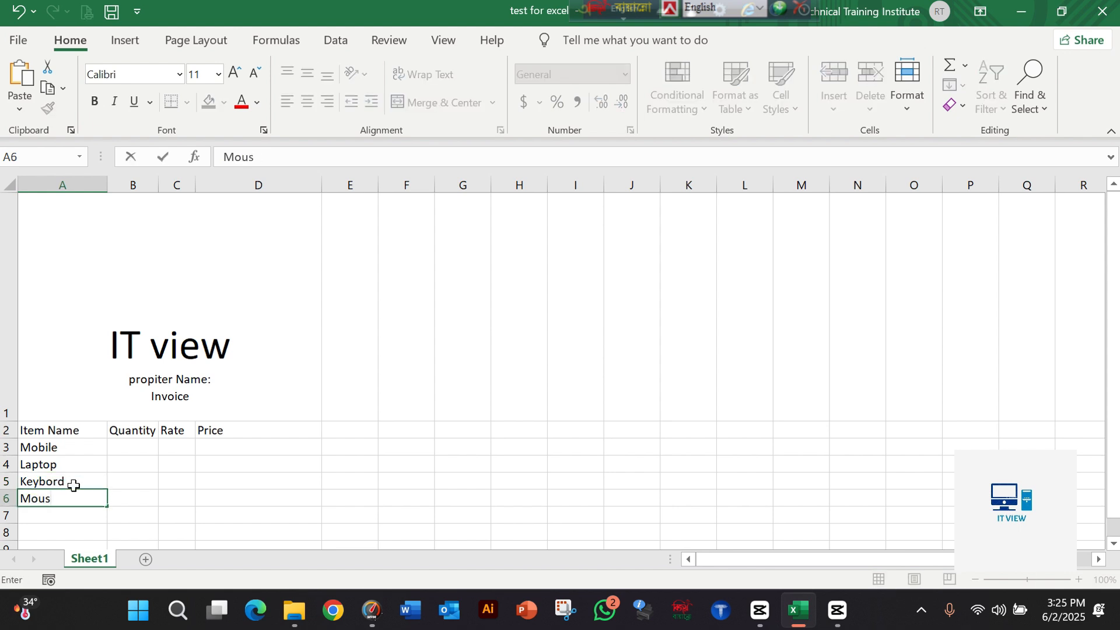
{"action": "type", "text": "e"}
{"action": "key", "text": "Return"}
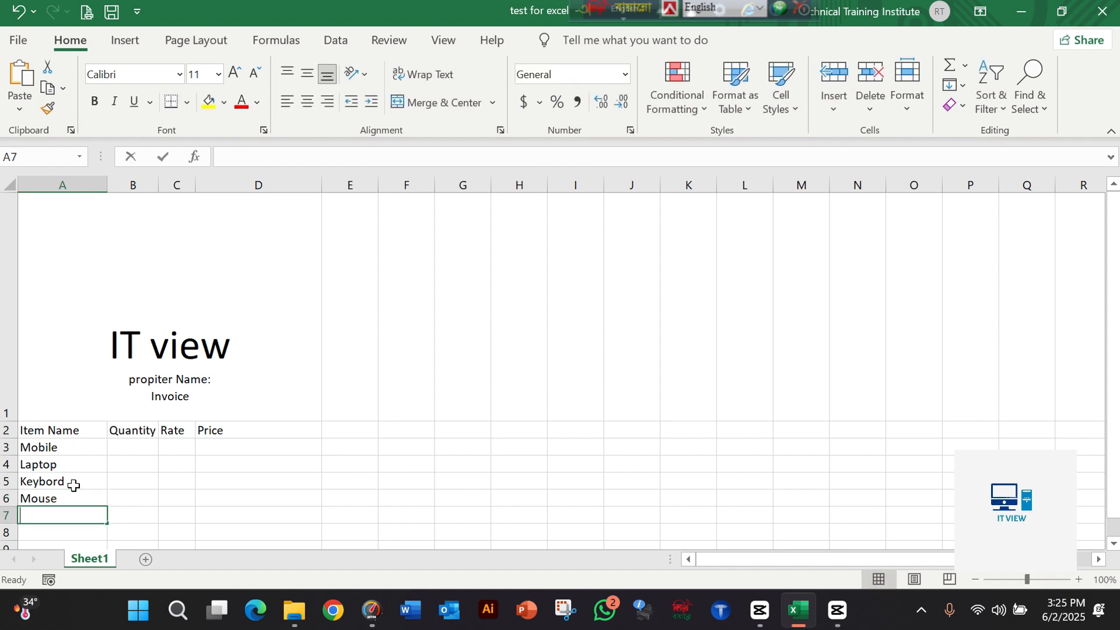
Step: Complete the item list with "Monitor" in A7 and "Speaker" in A8
{"action": "type", "text": "MOni"}
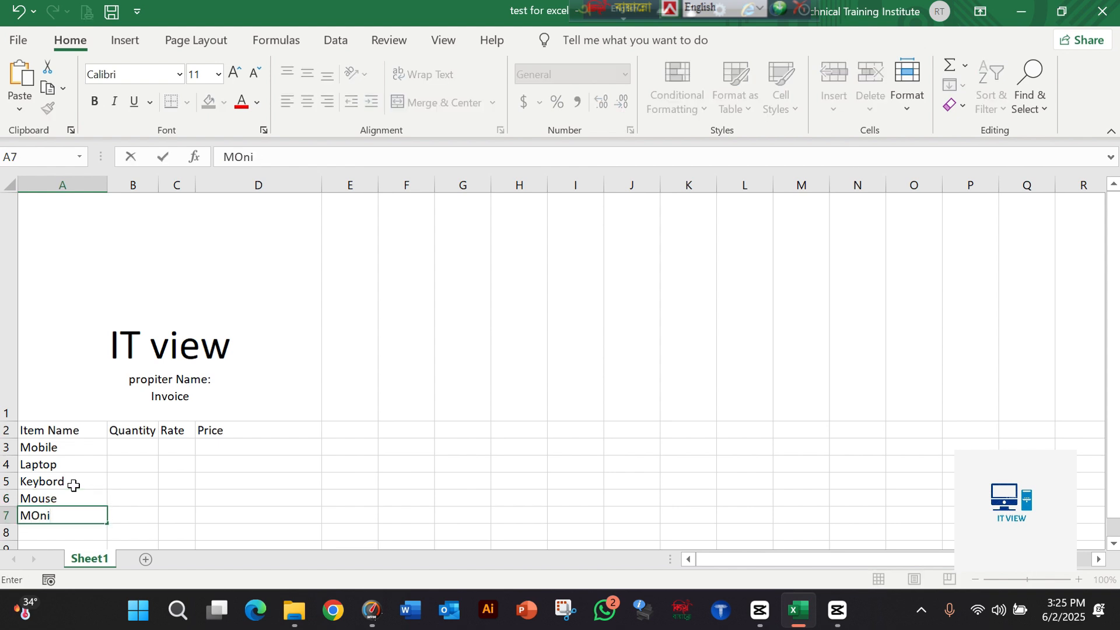
{"action": "key", "text": "BackSpace"}
{"action": "key", "text": "BackSpace"}
{"action": "key", "text": "BackSpace"}
{"action": "type", "text": "onitor"}
{"action": "scroll", "coordinate": [74, 486], "scroll_direction": "down", "scroll_amount": 1}
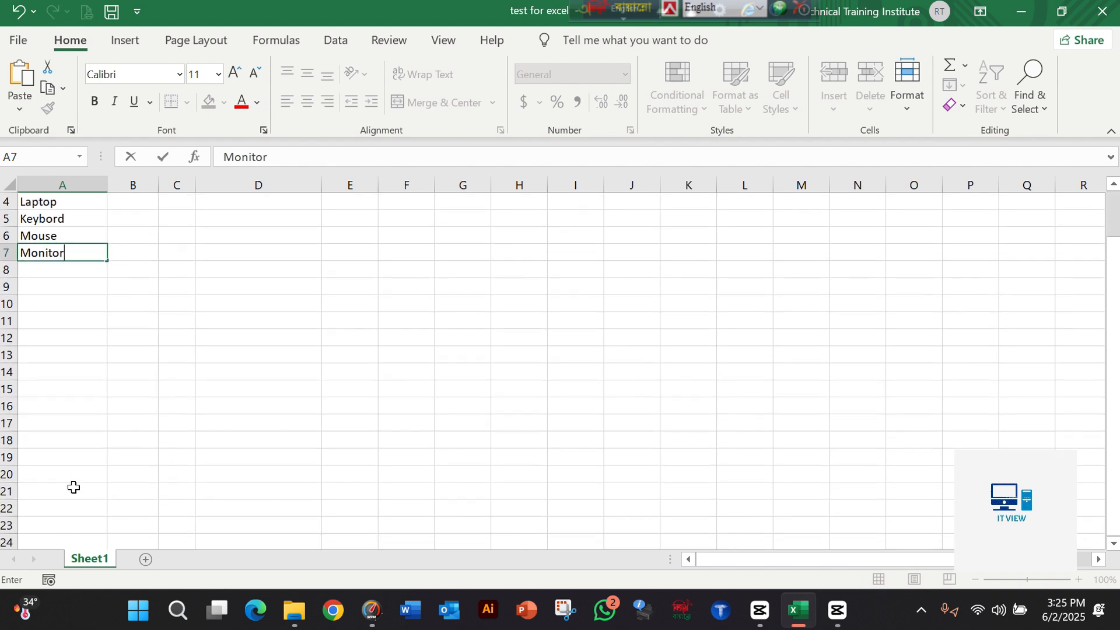
{"action": "left_click", "coordinate": [58, 269]}
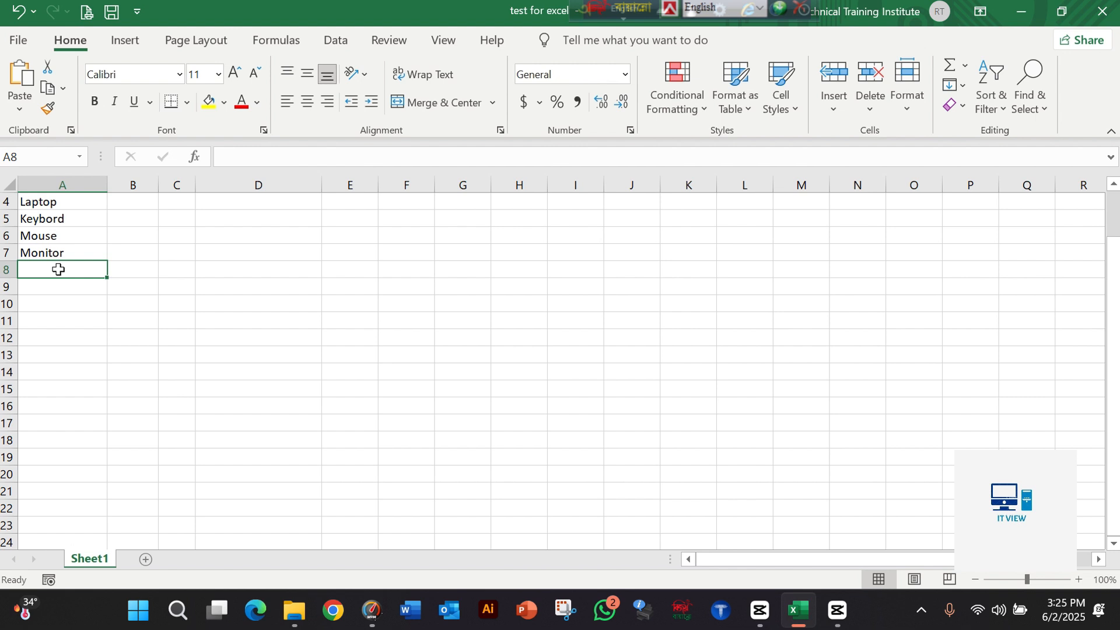
{"action": "type", "text": "Speaker"}
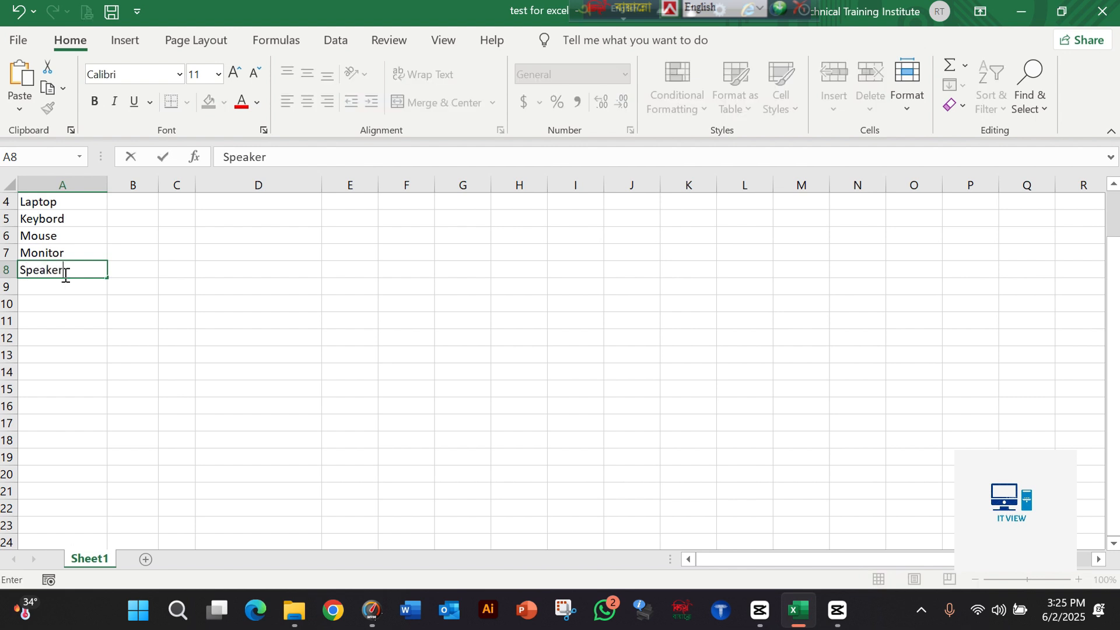
{"action": "left_click", "coordinate": [133, 316]}
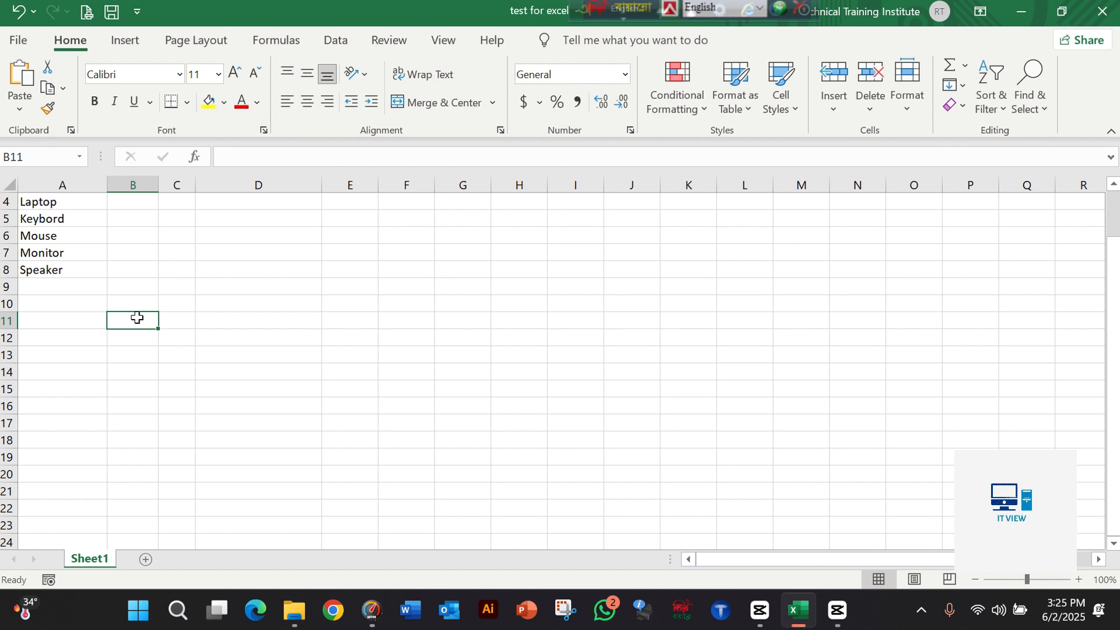
{"action": "scroll", "coordinate": [137, 318], "scroll_direction": "up", "scroll_amount": 1}
{"action": "scroll", "coordinate": [137, 317], "scroll_direction": "up", "scroll_amount": 1}
{"action": "scroll", "coordinate": [137, 318], "scroll_direction": "up", "scroll_amount": 1, "text": "ctrl"}
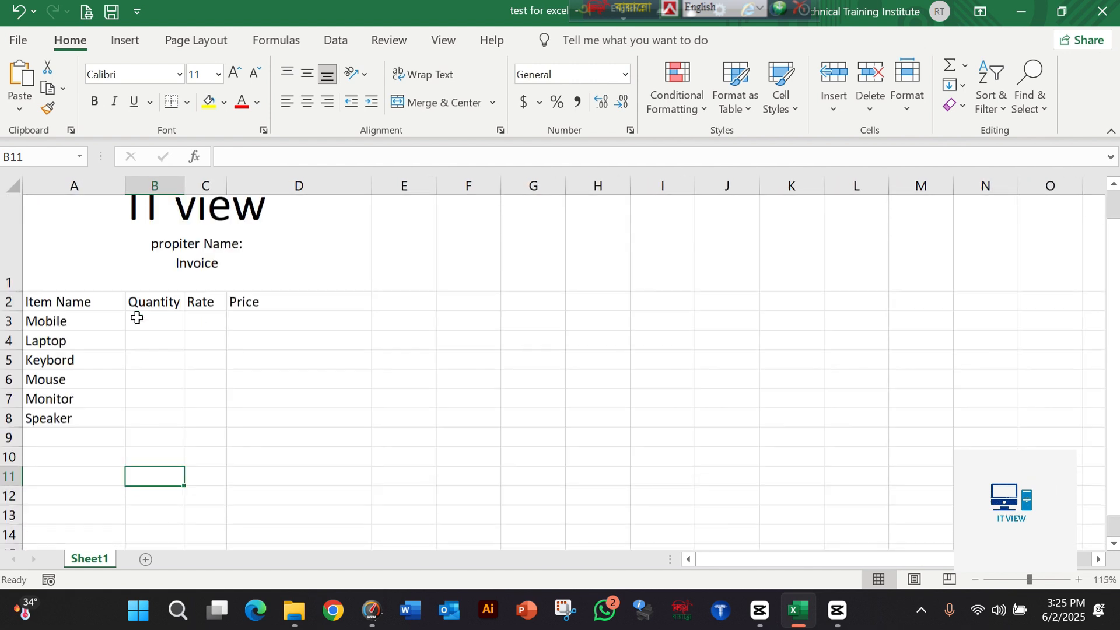
{"action": "scroll", "coordinate": [137, 317], "scroll_direction": "down", "scroll_amount": 1}
{"action": "scroll", "coordinate": [138, 315], "scroll_direction": "up", "scroll_amount": 2}
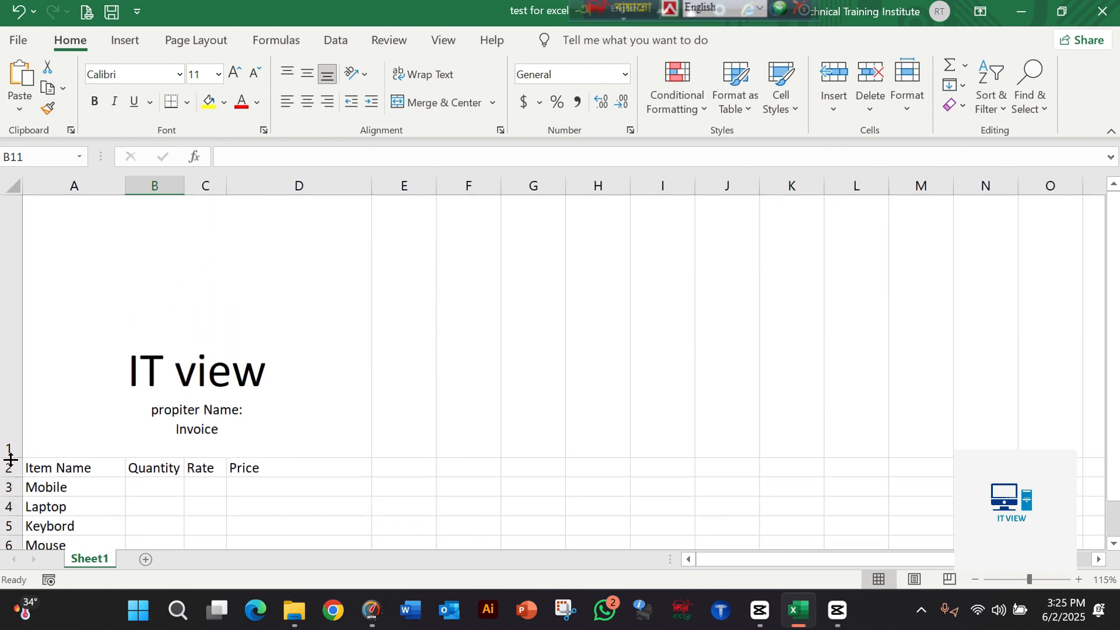
Step: Reduce the height of title row 1 so it closely fits the three lines of title text
{"action": "left_click_drag", "start_coordinate": [11, 460], "coordinate": [33, 307]}
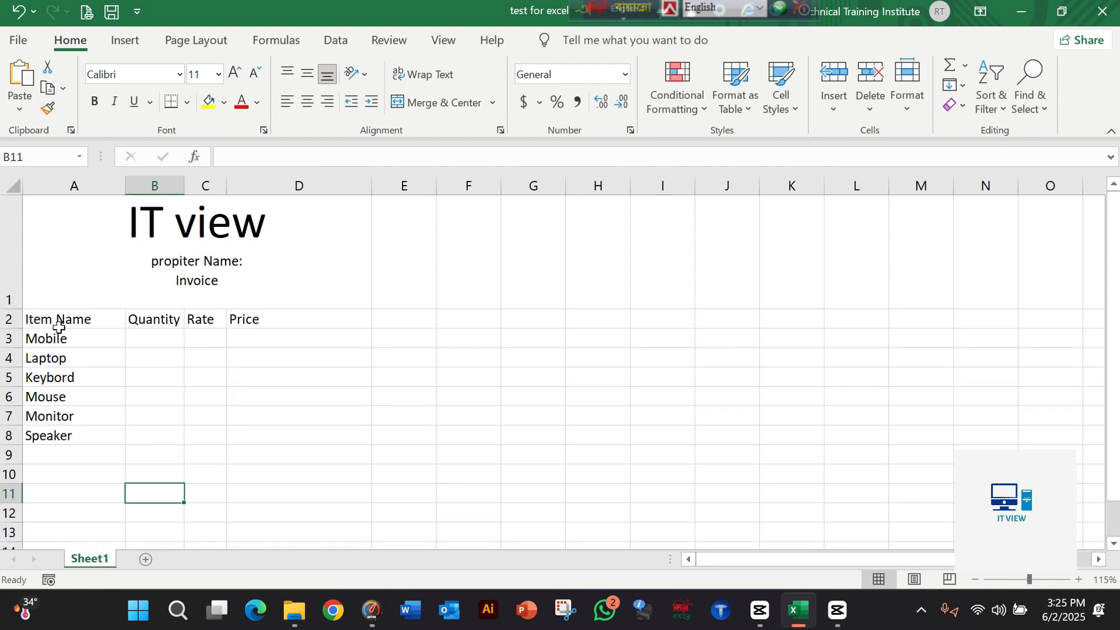
{"action": "left_click", "coordinate": [150, 393]}
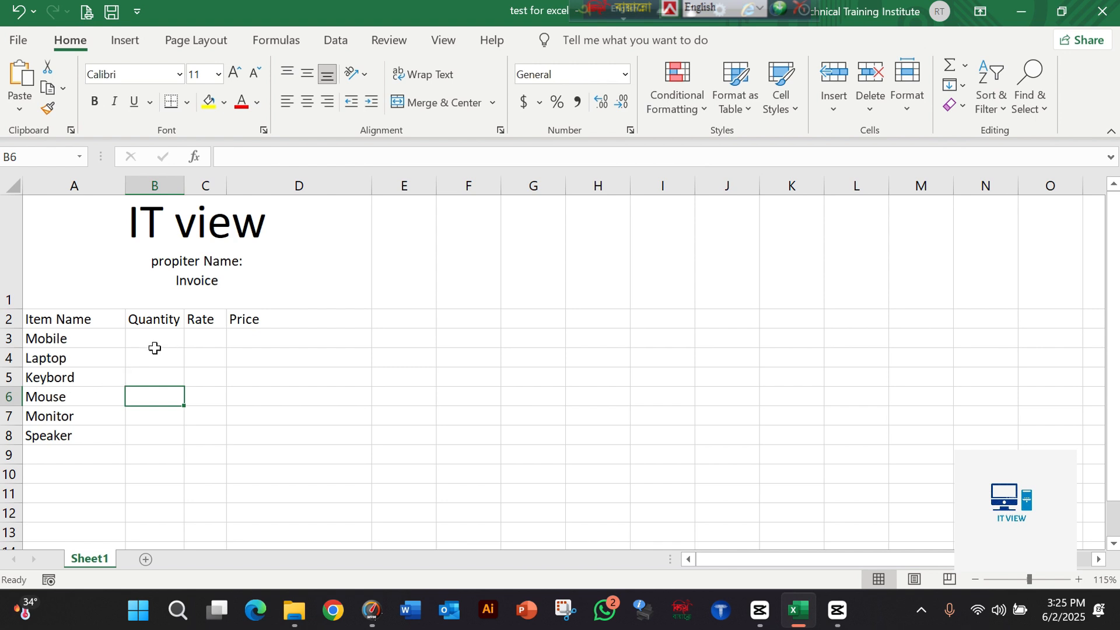
{"action": "left_click", "coordinate": [182, 244]}
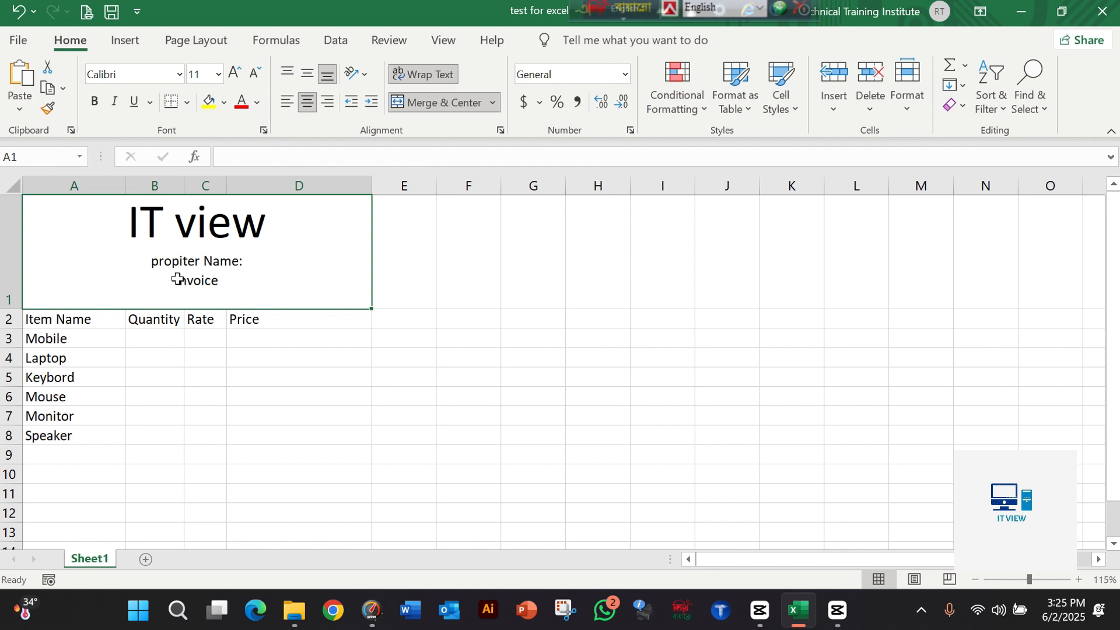
{"action": "left_click", "coordinate": [75, 343]}
{"action": "left_click", "coordinate": [75, 357]}
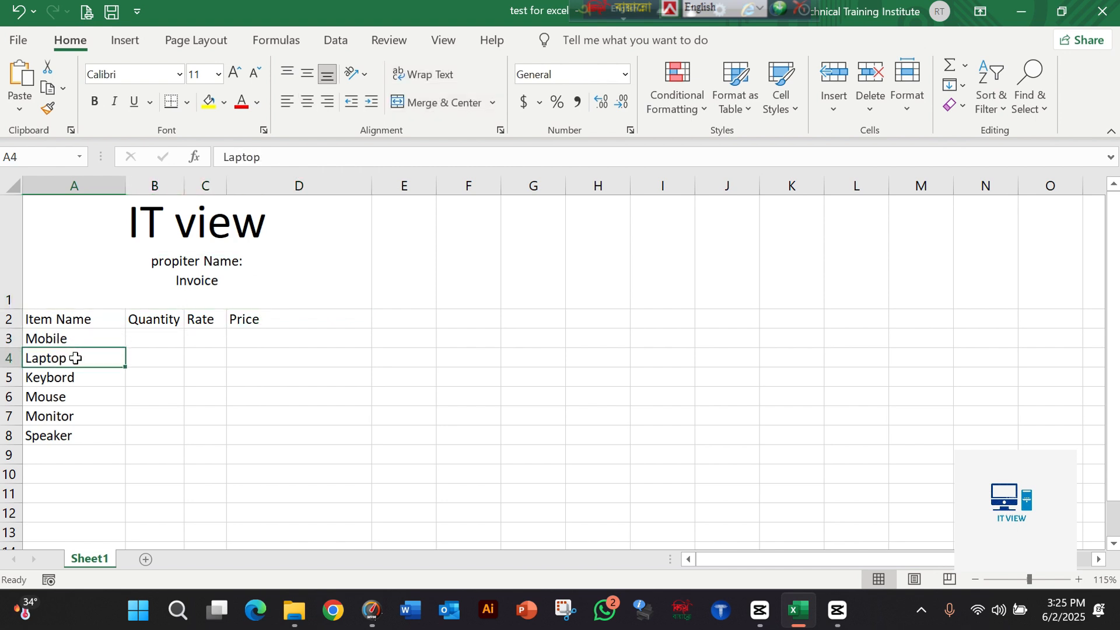
{"action": "left_click", "coordinate": [71, 380]}
{"action": "left_click", "coordinate": [70, 414]}
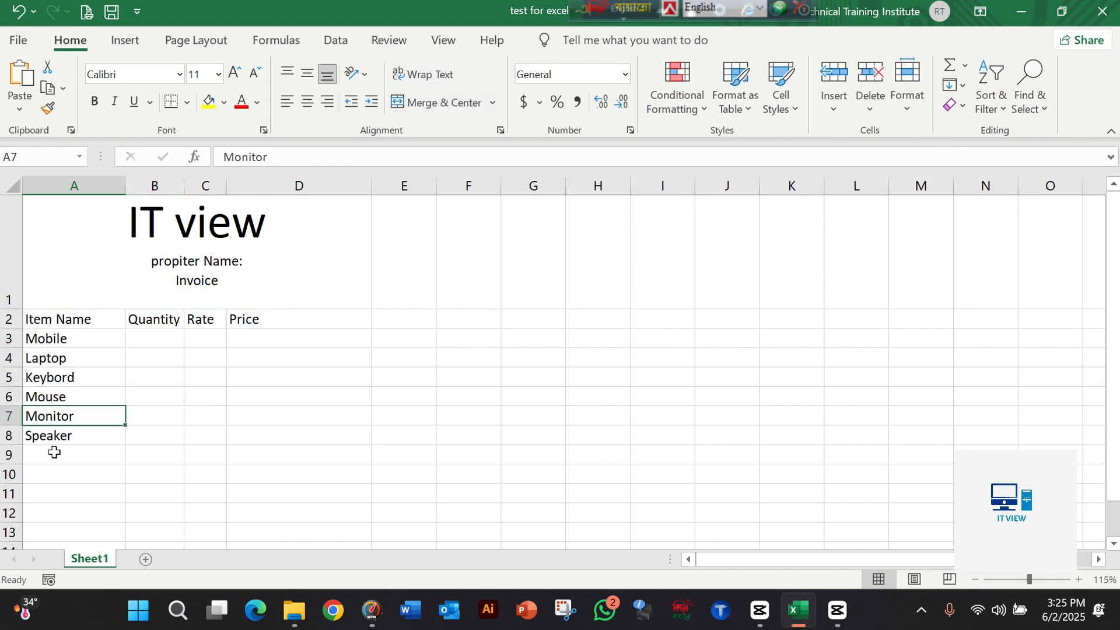
{"action": "left_click", "coordinate": [50, 321]}
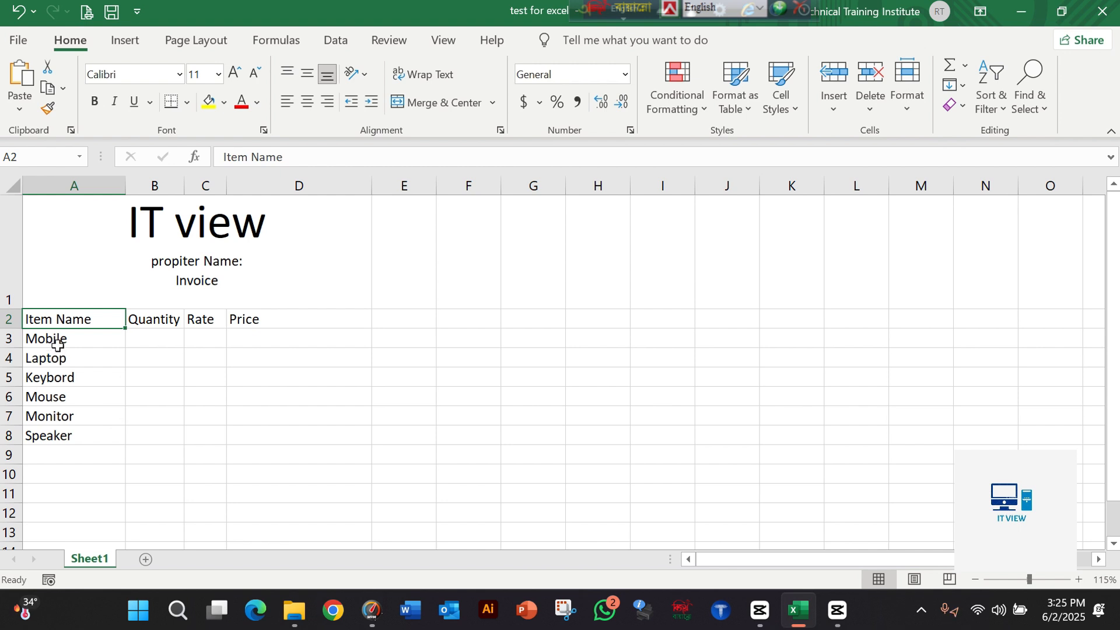
{"action": "left_click", "coordinate": [199, 373]}
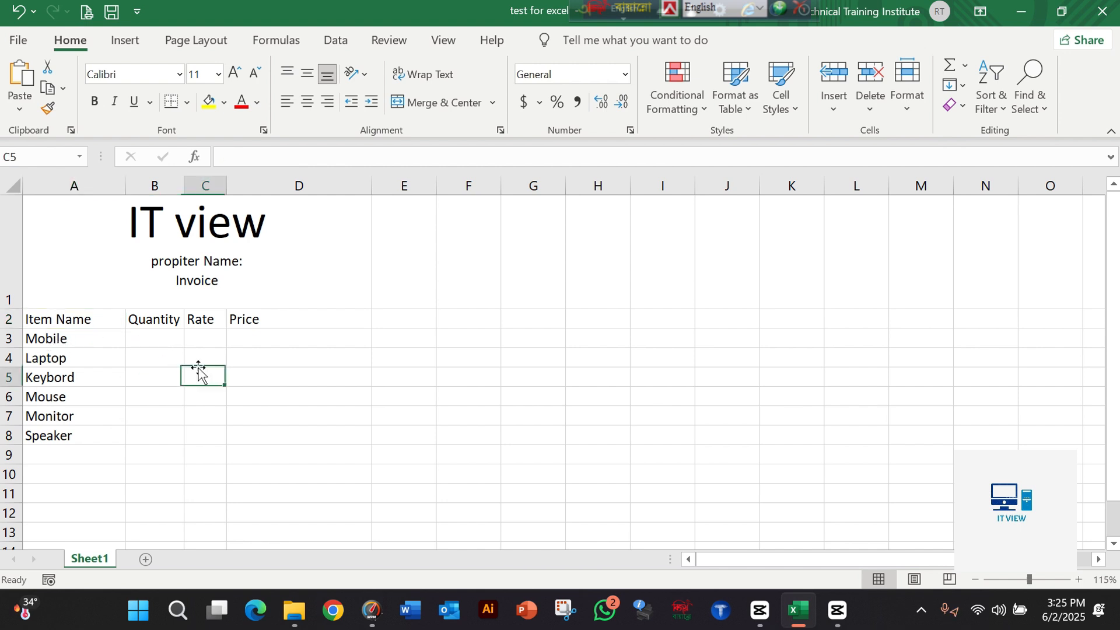
Step: Fill the heading cells A2 to D2, from Item Name to Price, with the blue theme colour
{"action": "left_click", "coordinate": [48, 321]}
{"action": "left_click_drag", "start_coordinate": [48, 322], "coordinate": [310, 318]}
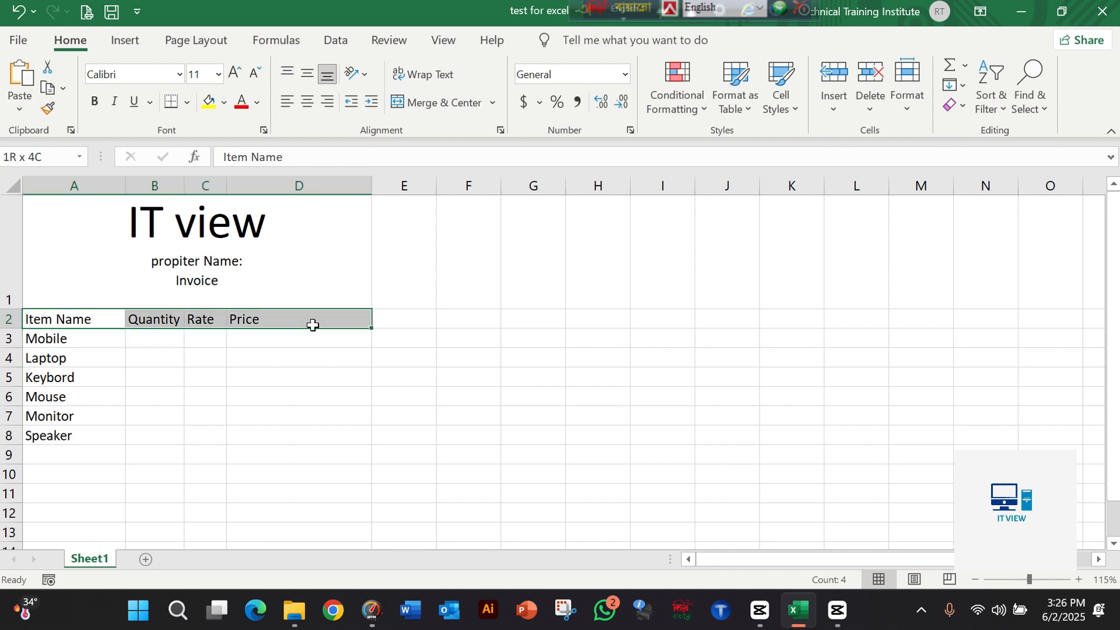
{"action": "left_click", "coordinate": [224, 102]}
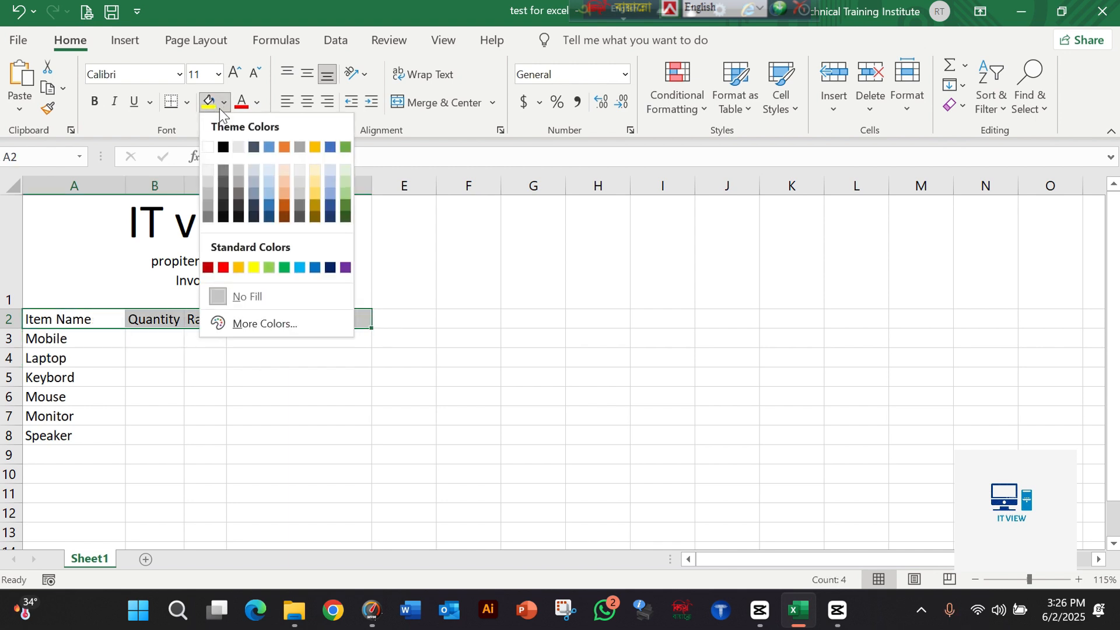
{"action": "left_click", "coordinate": [223, 147]}
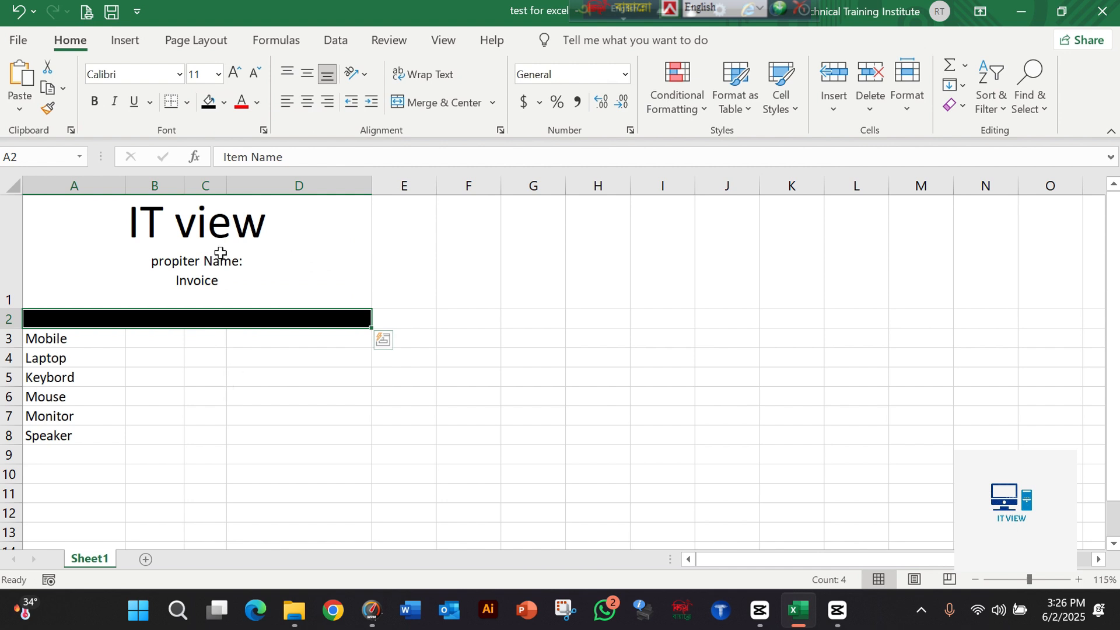
{"action": "left_click", "coordinate": [224, 103]}
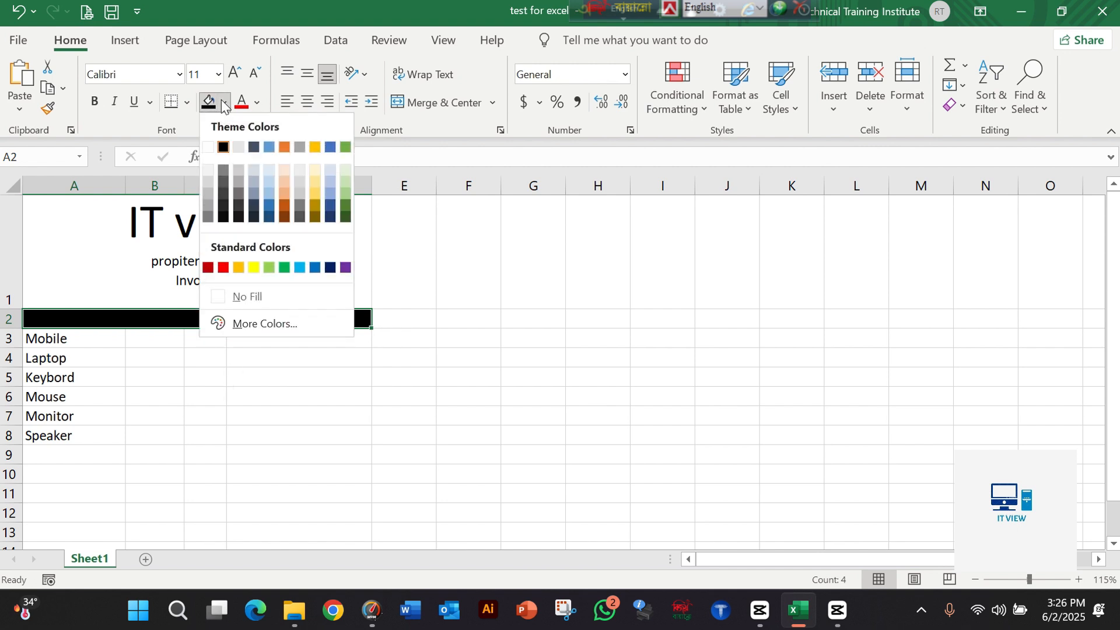
{"action": "left_click", "coordinate": [269, 147]}
{"action": "left_click", "coordinate": [166, 400]}
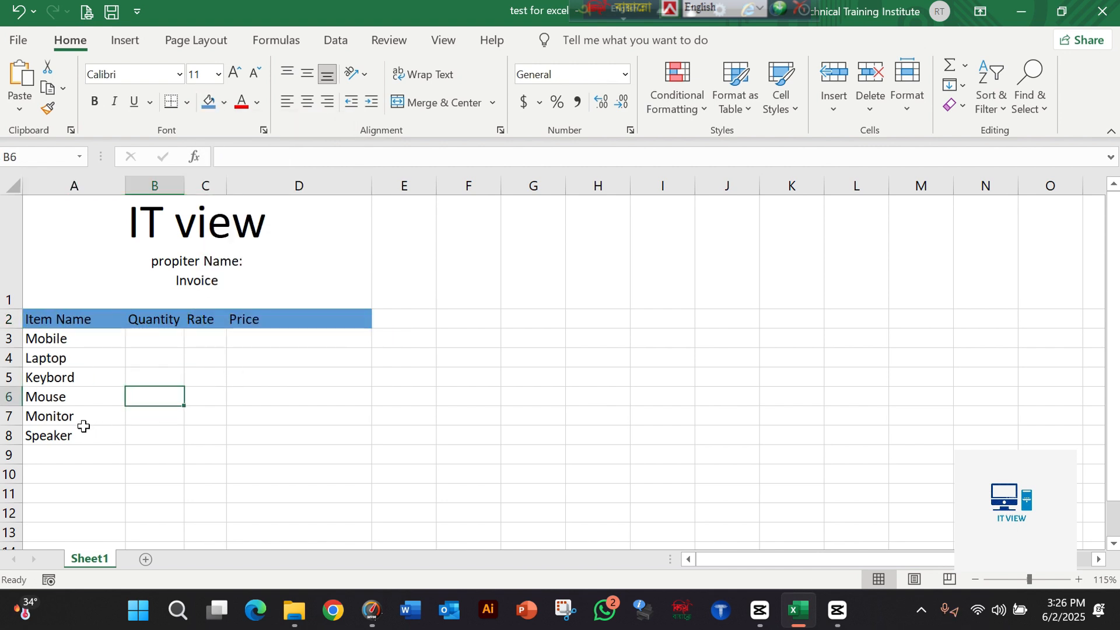
Step: Make heading row 2 taller and align the text in A2 to D2 to the top of the cells
{"action": "left_click_drag", "start_coordinate": [17, 328], "coordinate": [17, 343]}
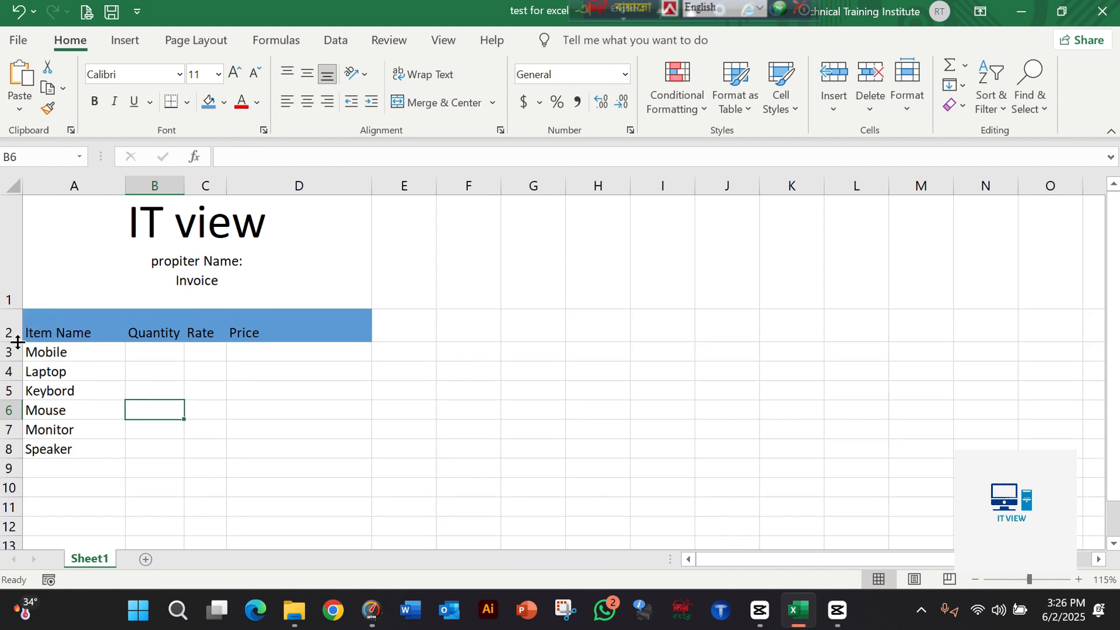
{"action": "left_click", "coordinate": [58, 330]}
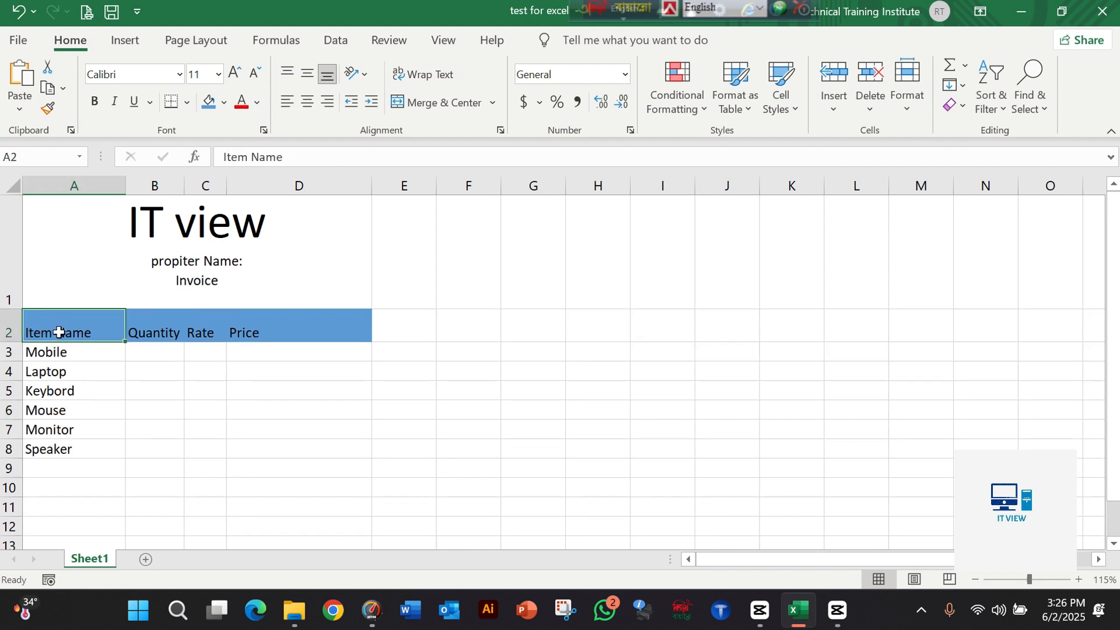
{"action": "left_click_drag", "start_coordinate": [280, 323], "coordinate": [82, 330]}
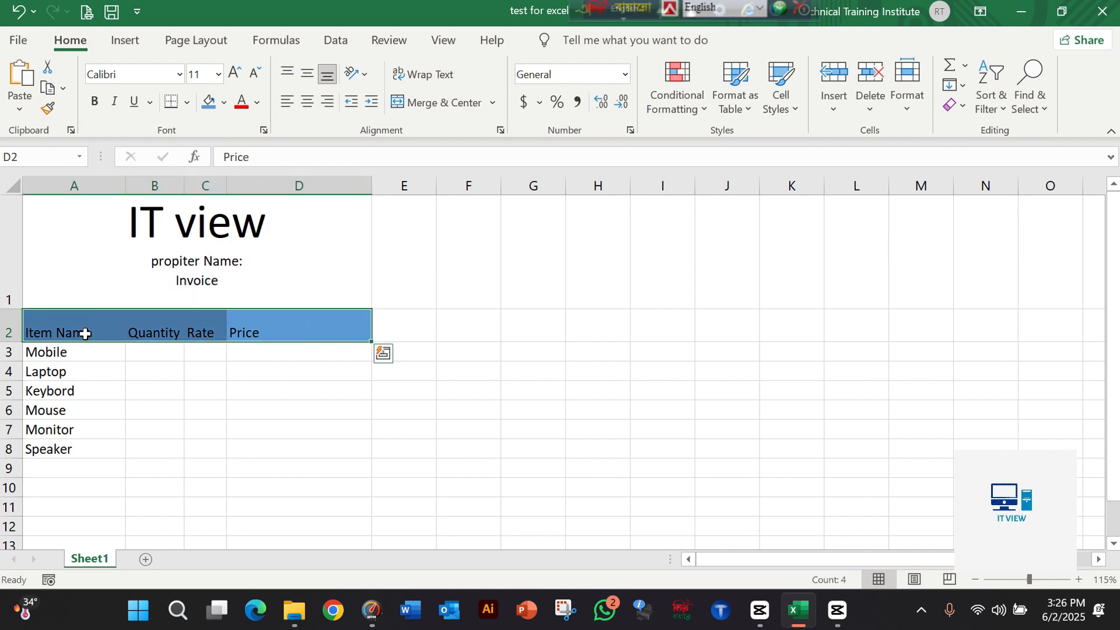
{"action": "left_click", "coordinate": [306, 73]}
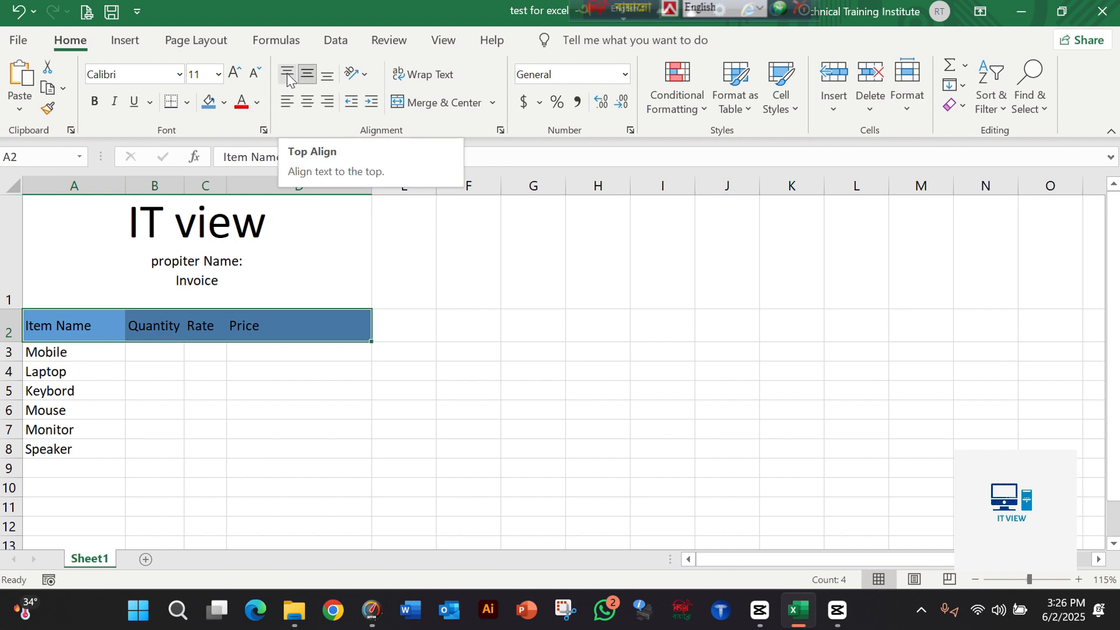
{"action": "left_click", "coordinate": [288, 78]}
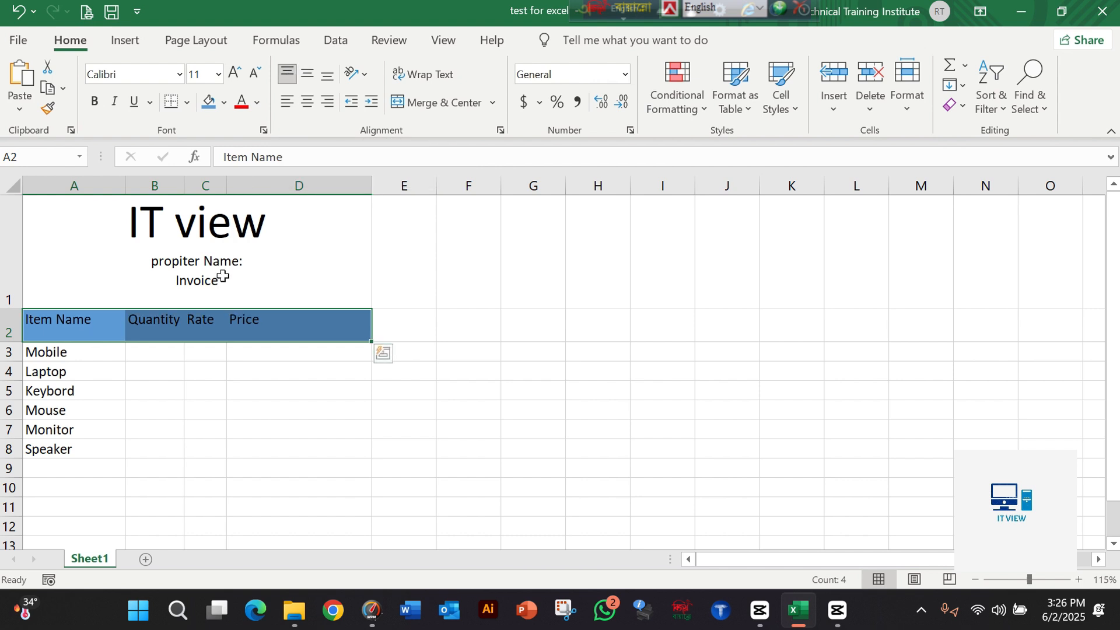
{"action": "left_click", "coordinate": [170, 417]}
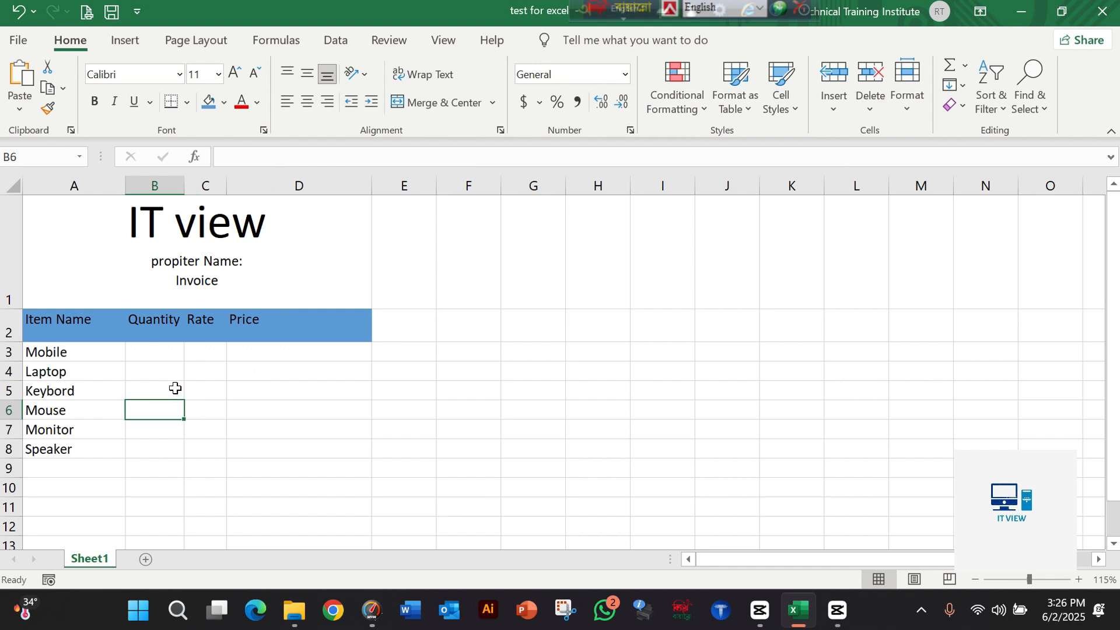
{"action": "left_click", "coordinate": [163, 370]}
{"action": "left_click", "coordinate": [104, 331]}
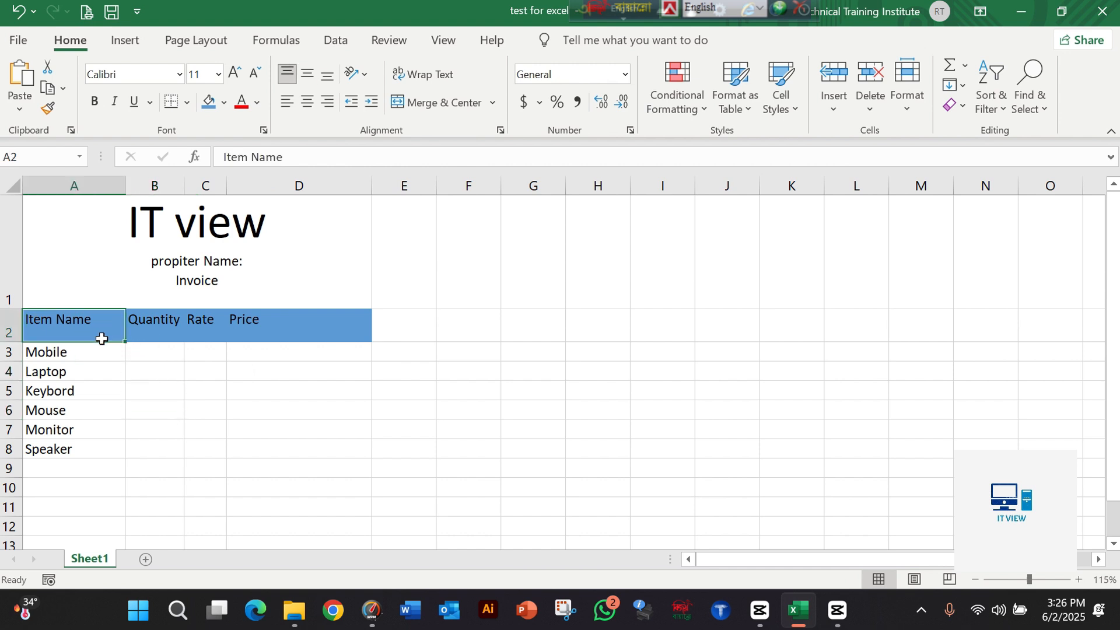
{"action": "left_click", "coordinate": [101, 356]}
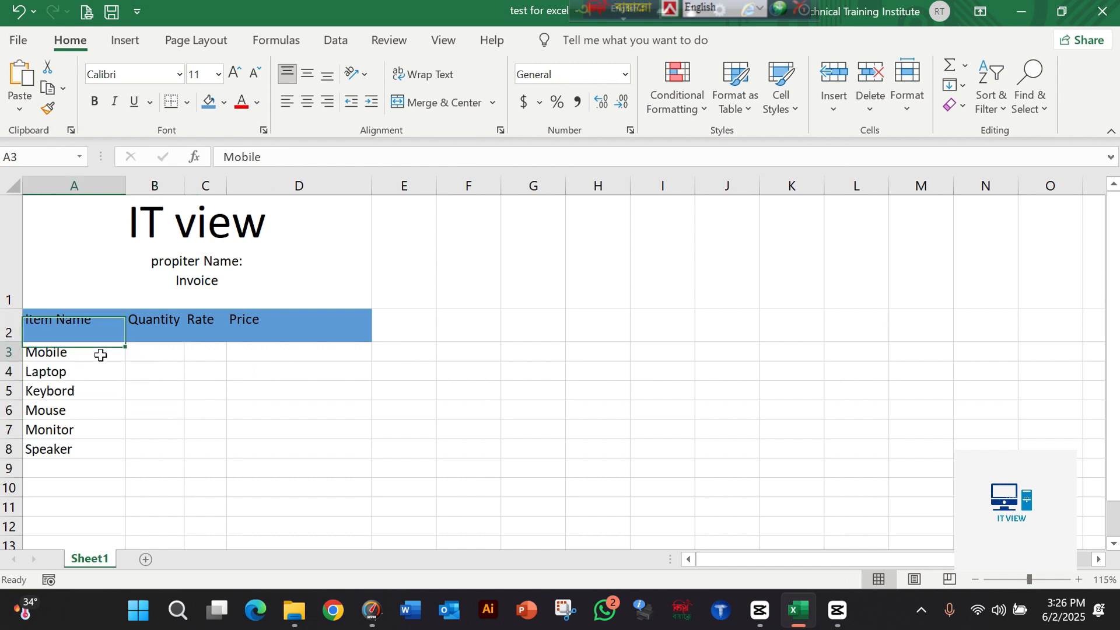
{"action": "left_click", "coordinate": [165, 355]}
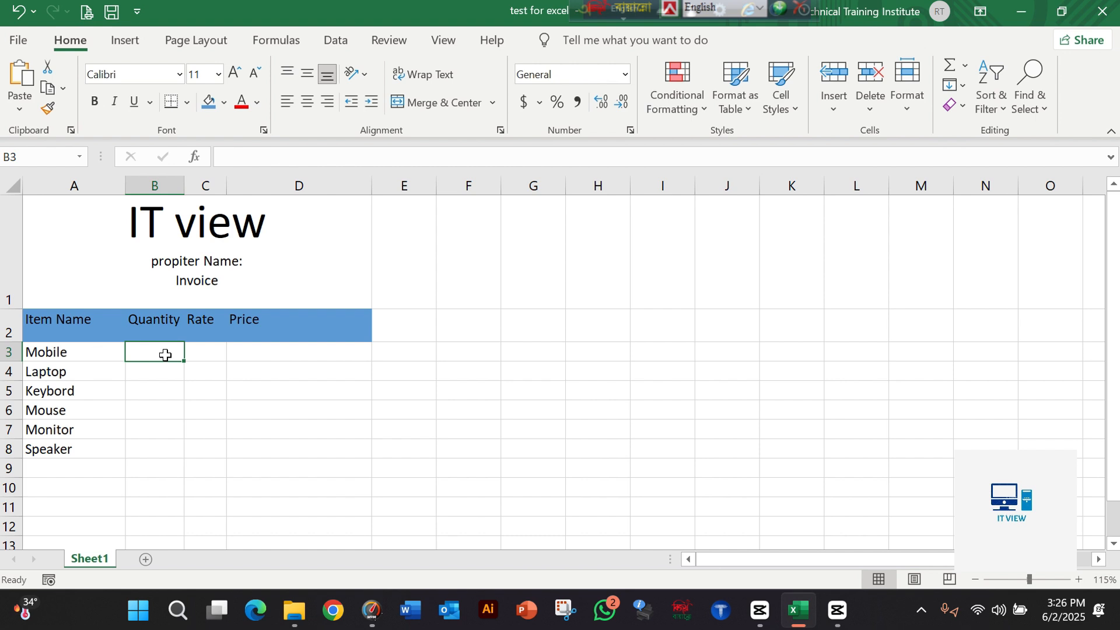
{"action": "type", "text": "7000"}
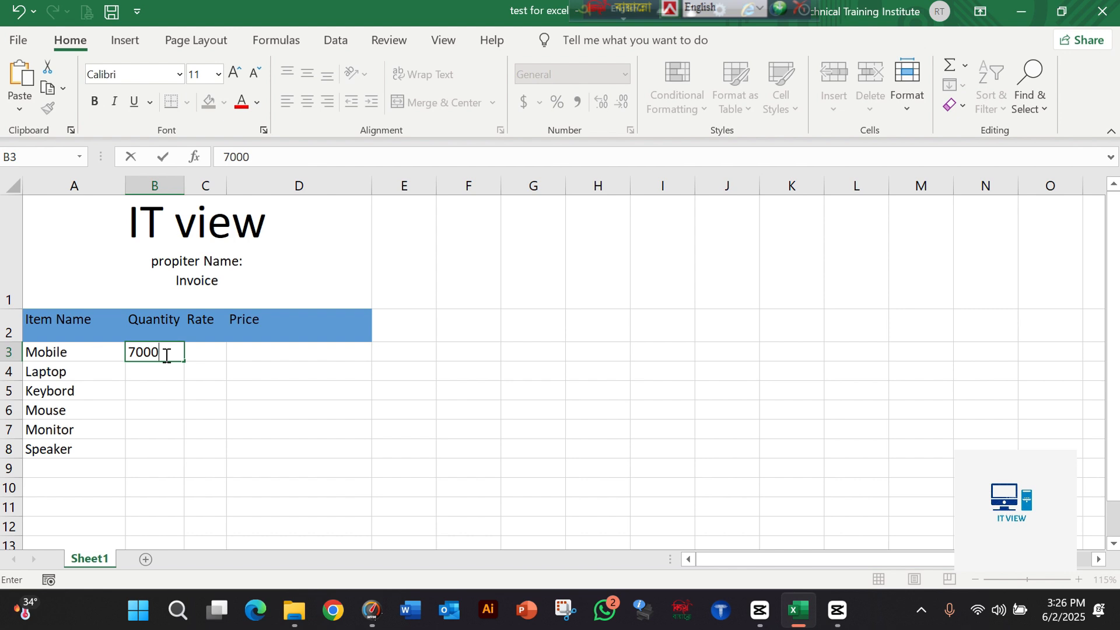
{"action": "left_click", "coordinate": [210, 358]}
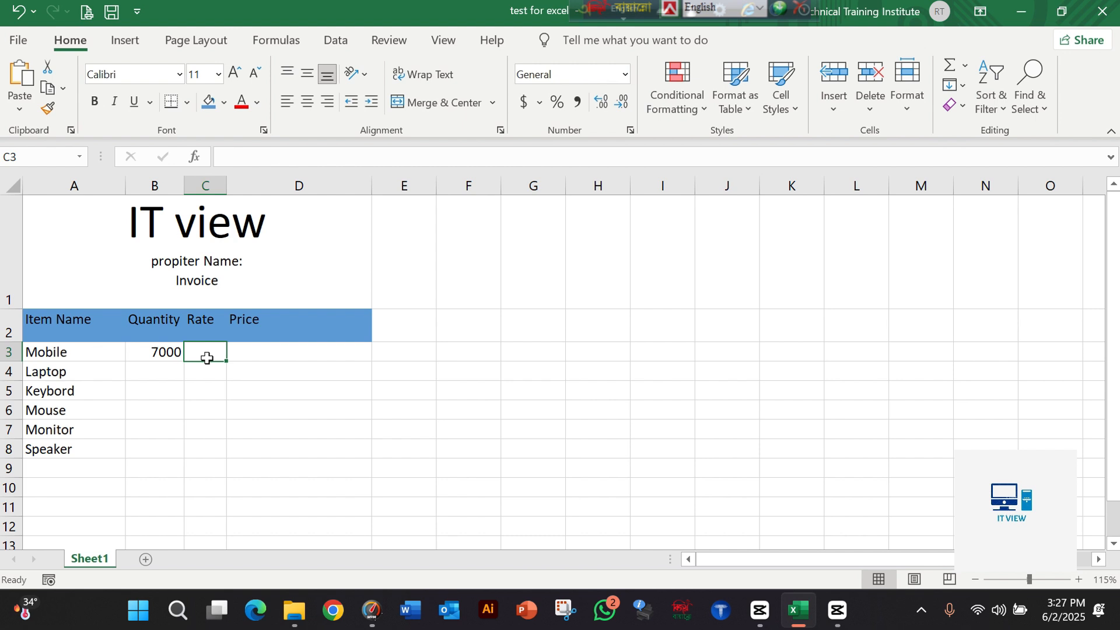
Step: Fill in the Mobile row with quantity 1 in B3 and rate 7000 in C3
{"action": "left_click", "coordinate": [166, 354]}
{"action": "key", "text": "BackSpace"}
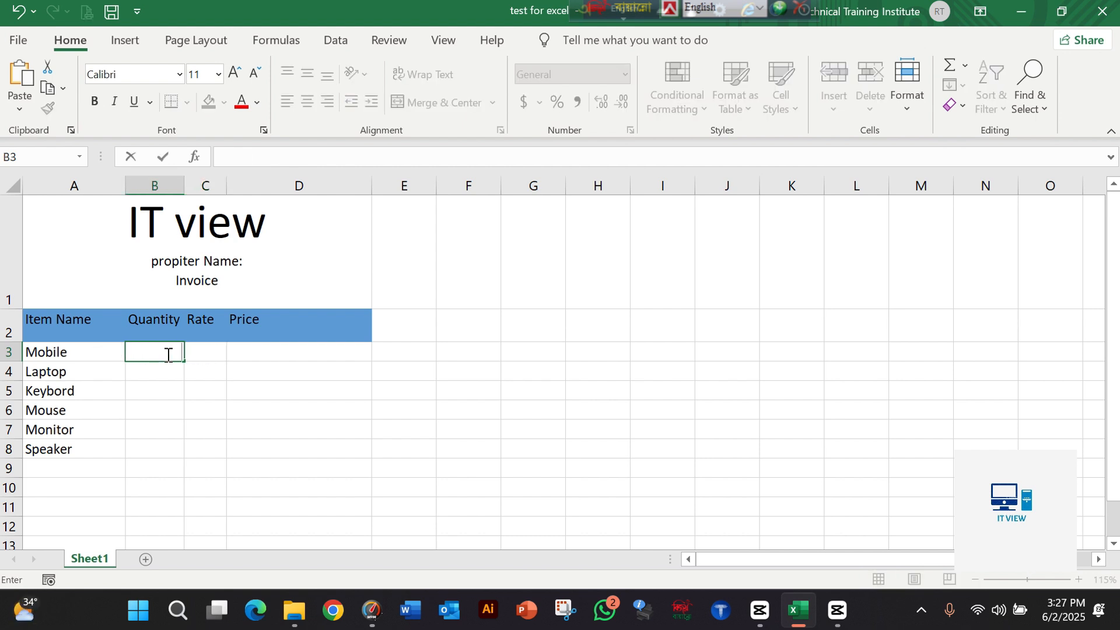
{"action": "type", "text": "1"}
{"action": "left_click", "coordinate": [198, 354]}
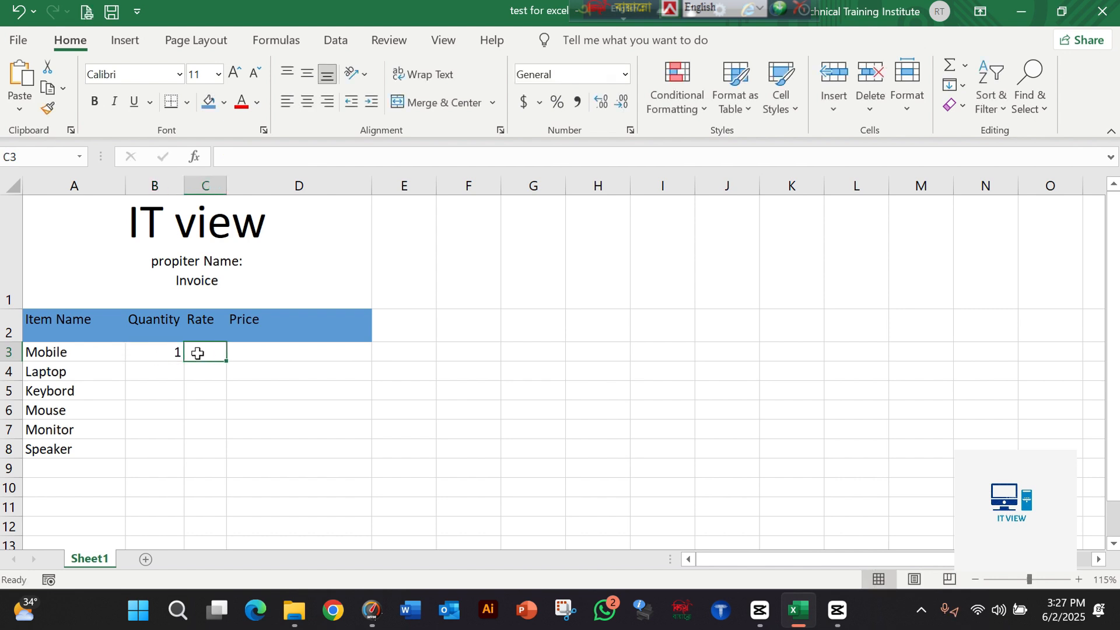
{"action": "type", "text": "7000"}
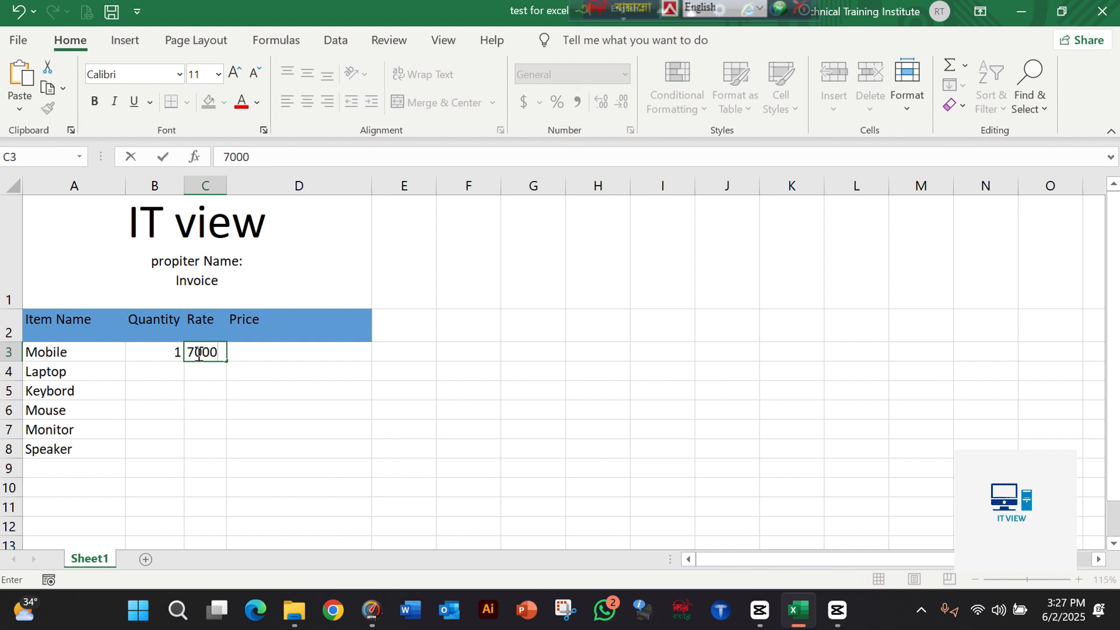
{"action": "left_click", "coordinate": [190, 392]}
Step: Fill in the Laptop row with quantity 2 in B4 and rate 45000 in C4
{"action": "left_click", "coordinate": [167, 377]}
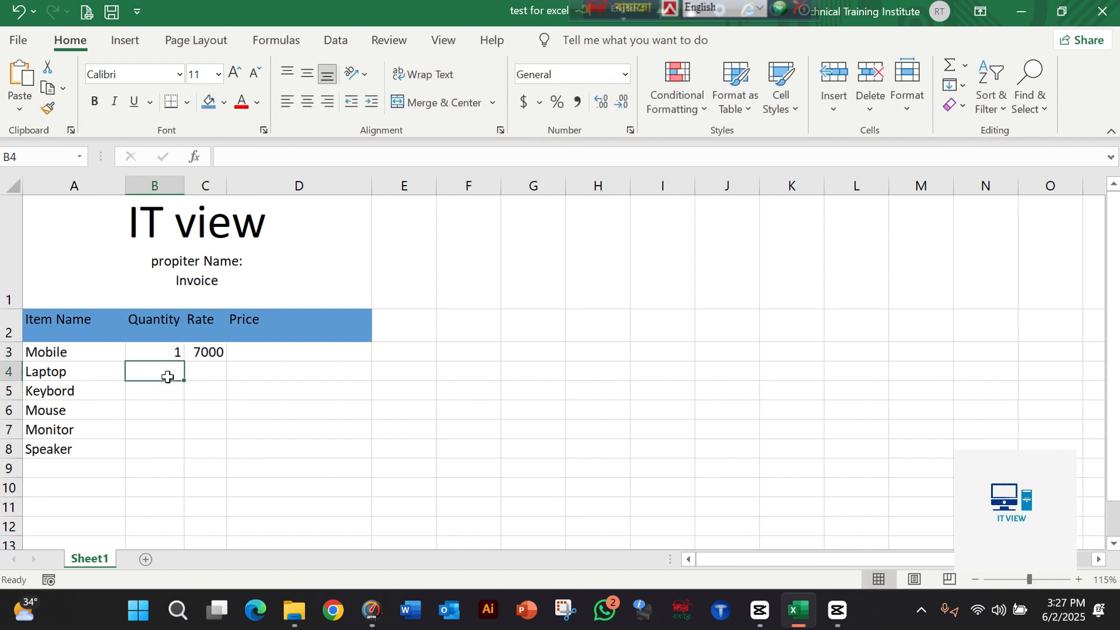
{"action": "type", "text": "2"}
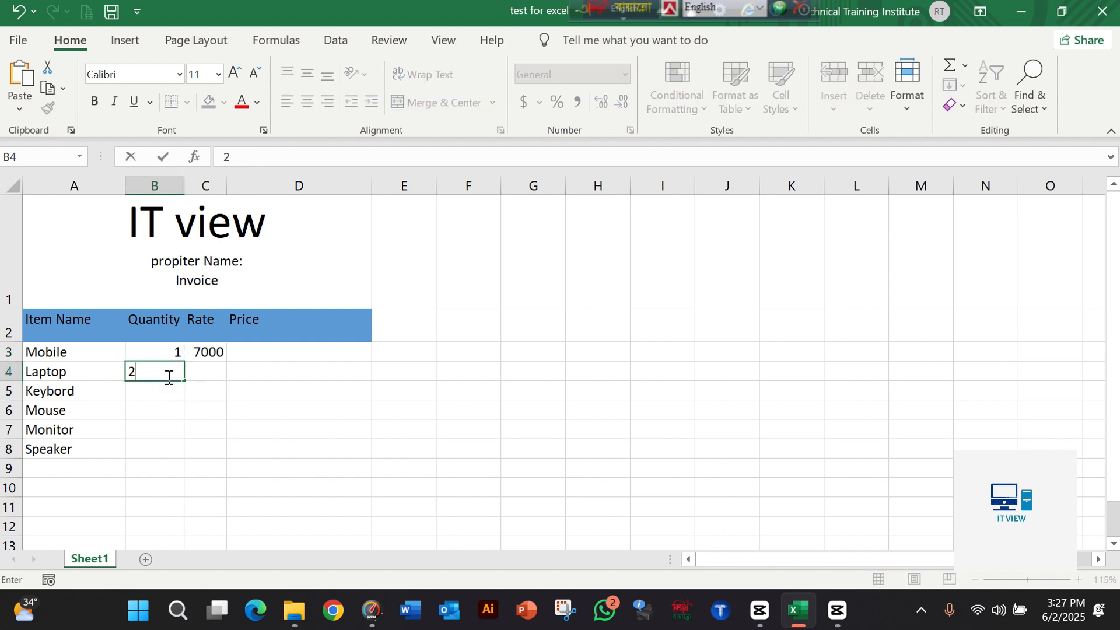
{"action": "left_click", "coordinate": [204, 376]}
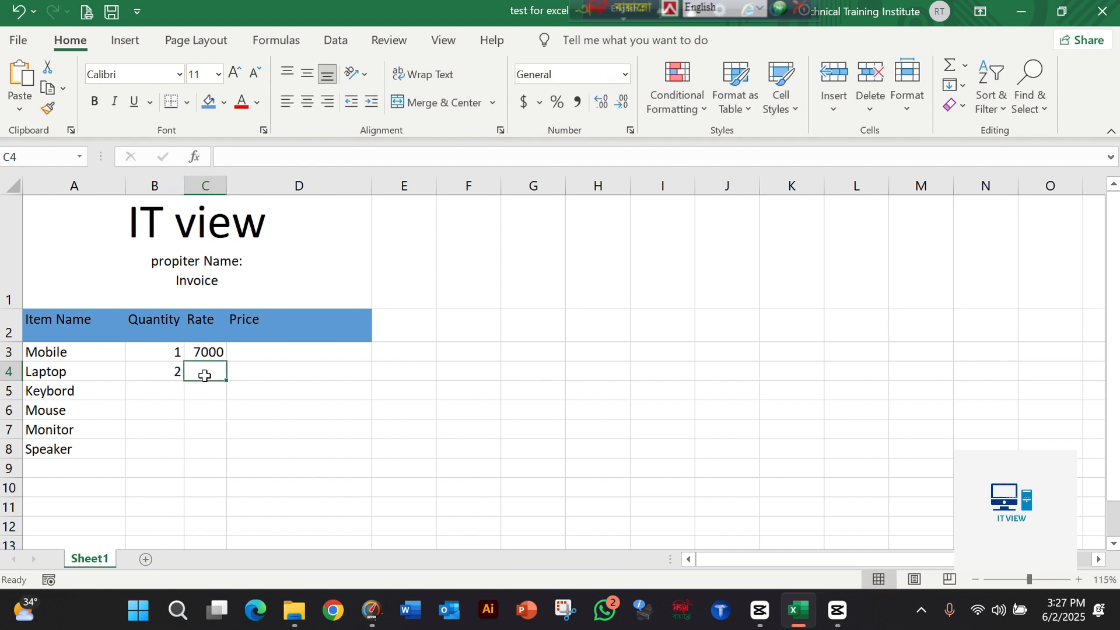
{"action": "type", "text": "4"}
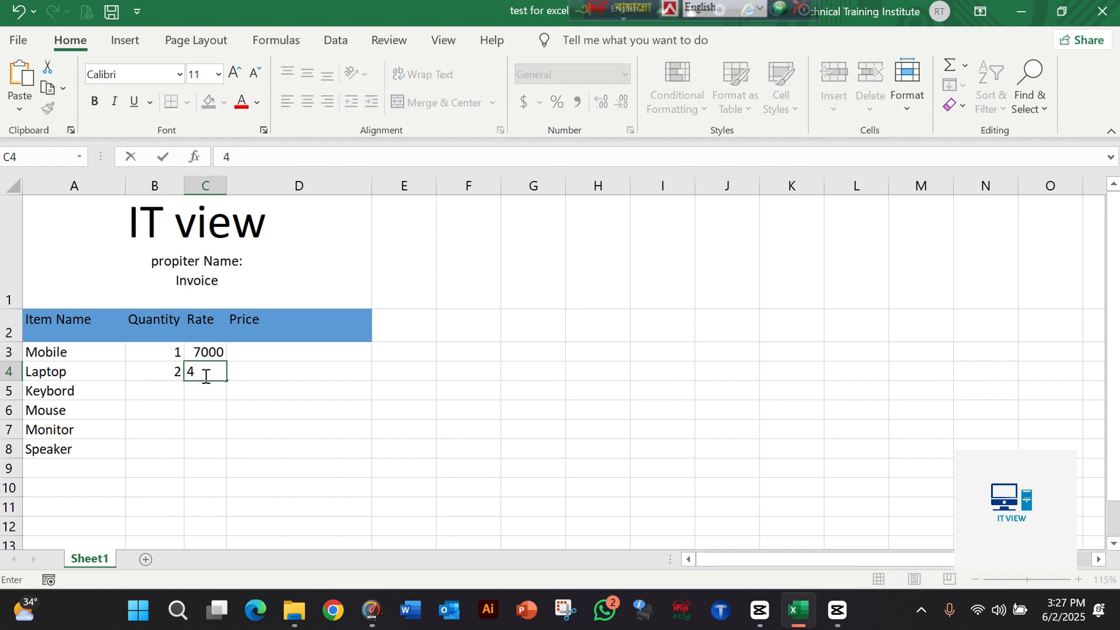
{"action": "type", "text": "5000"}
{"action": "left_click", "coordinate": [213, 387]}
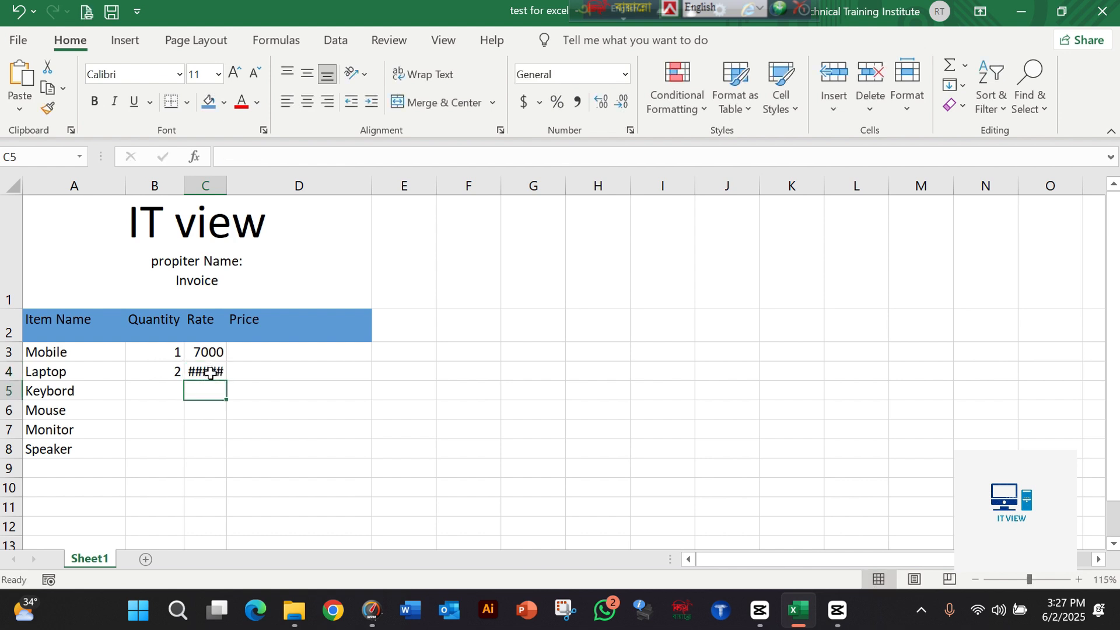
Step: Widen the Rate column C so that the Laptop rate in C4 fits in its cell
{"action": "left_click", "coordinate": [210, 372]}
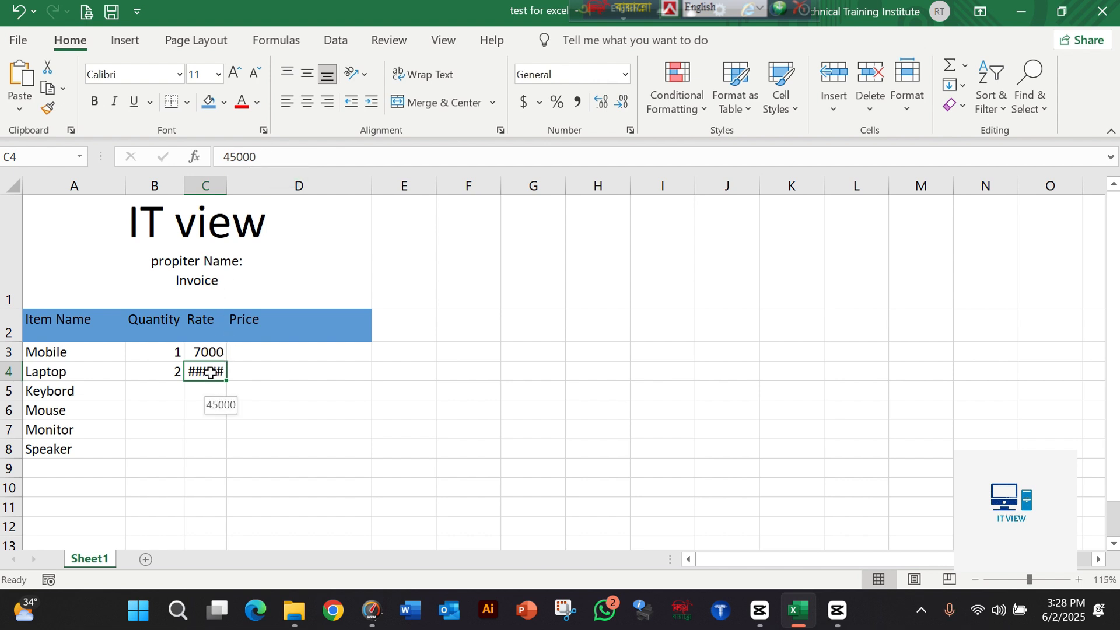
{"action": "left_click", "coordinate": [203, 405]}
{"action": "left_click", "coordinate": [203, 373]}
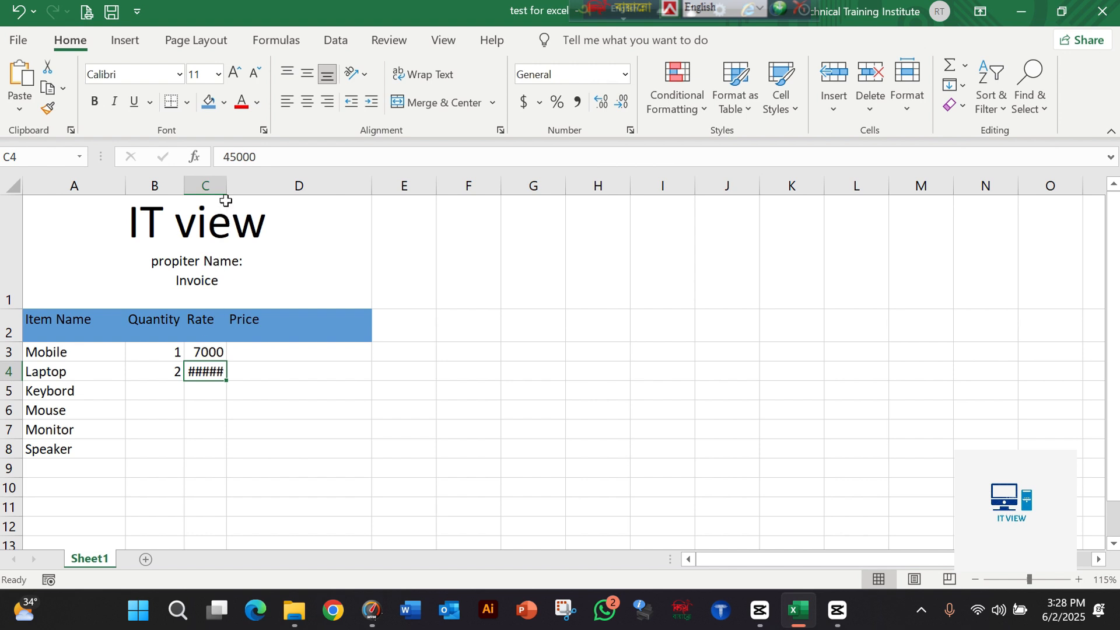
{"action": "left_click_drag", "start_coordinate": [228, 183], "coordinate": [250, 181]}
{"action": "left_click", "coordinate": [213, 408]}
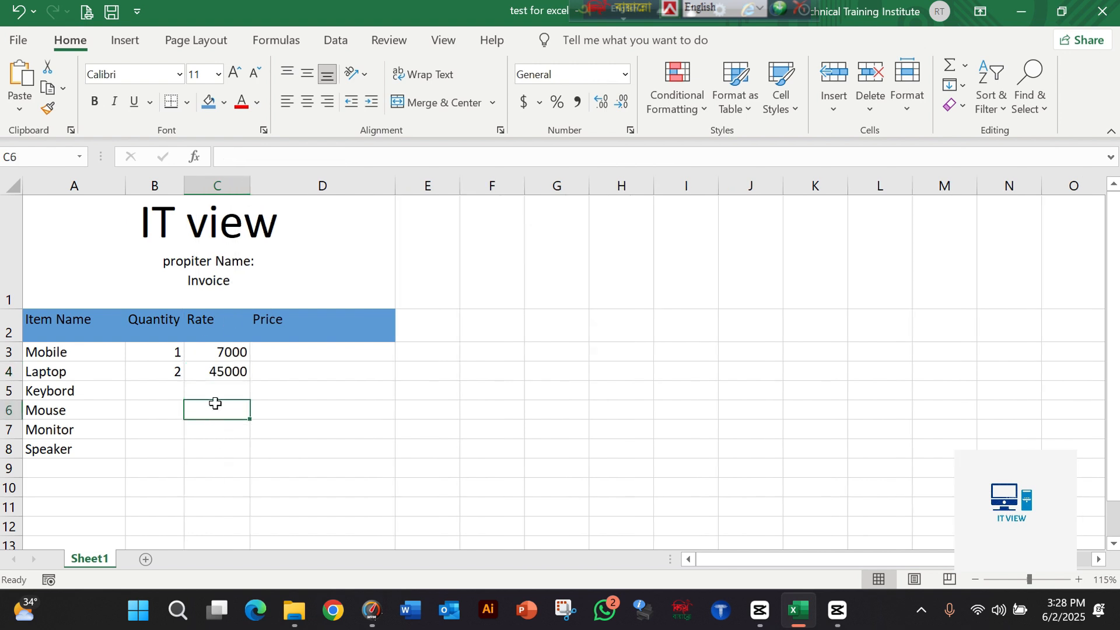
{"action": "left_click", "coordinate": [221, 373]}
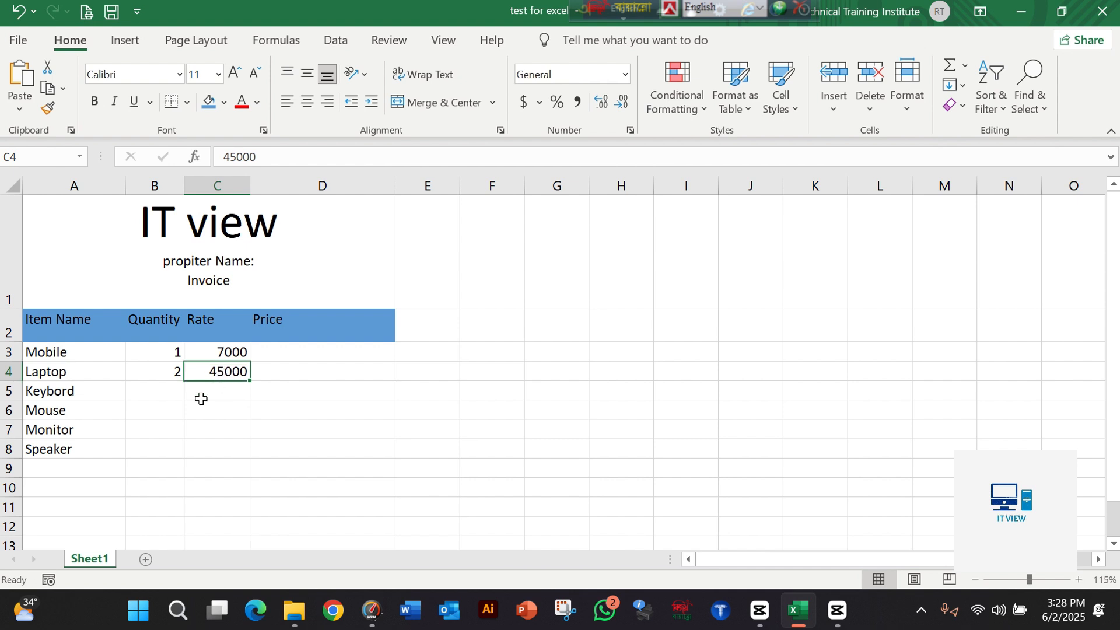
Step: Fill in the Keybord row with quantity 1 in B5 and rate 500 in C5
{"action": "left_click", "coordinate": [156, 391]}
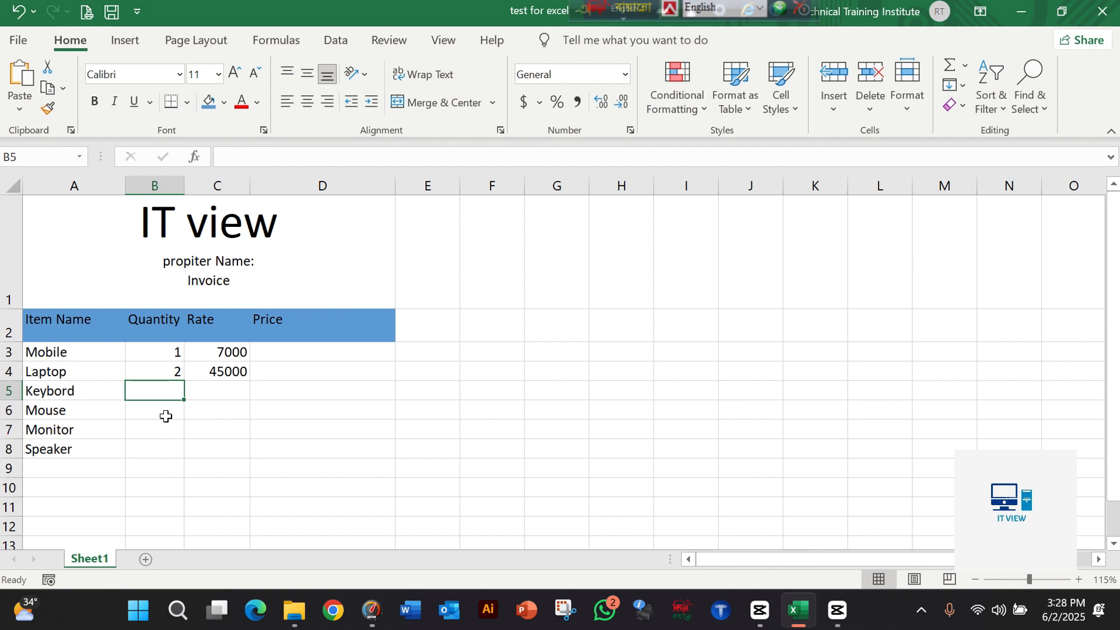
{"action": "type", "text": "1"}
{"action": "left_click", "coordinate": [223, 393]}
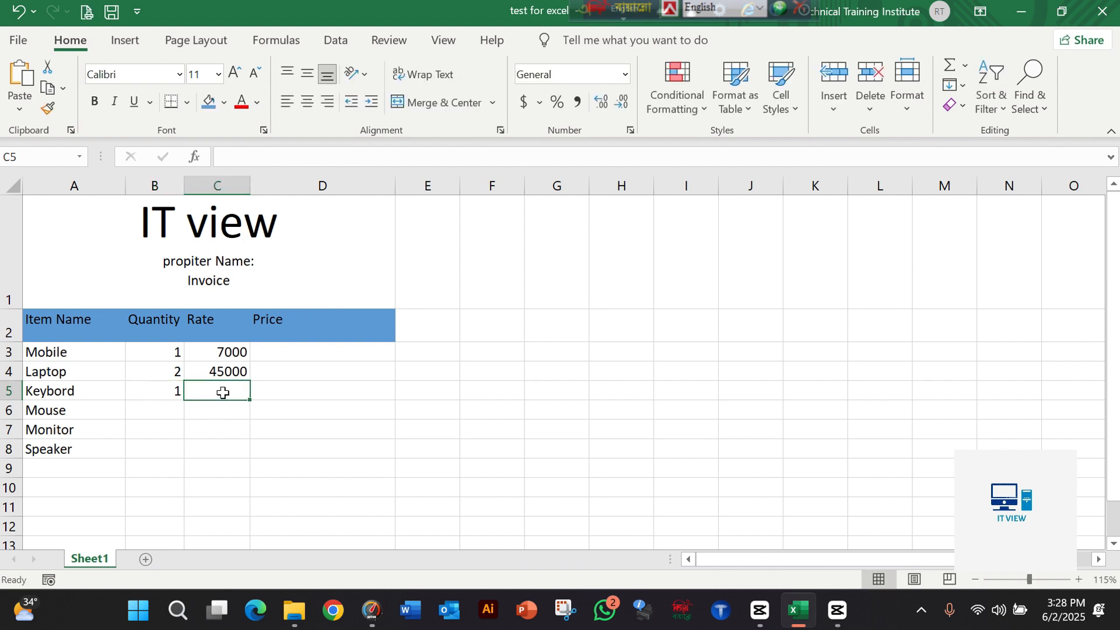
{"action": "type", "text": "500"}
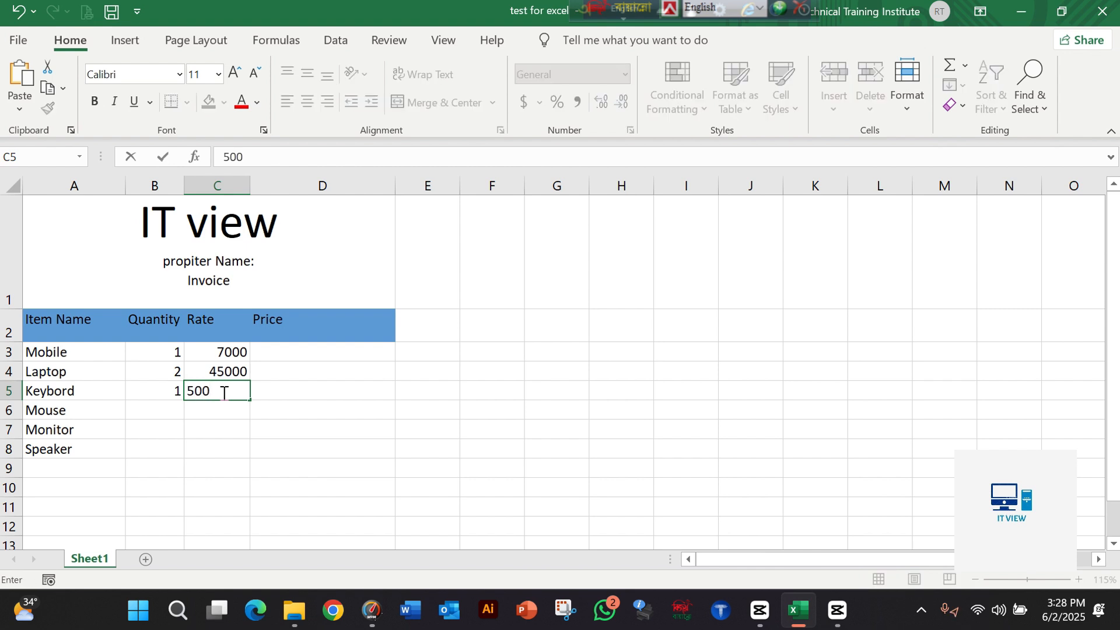
Step: Fill in the Mouse row with quantity 1 in B6 and rate 350 in C6
{"action": "left_click", "coordinate": [172, 409]}
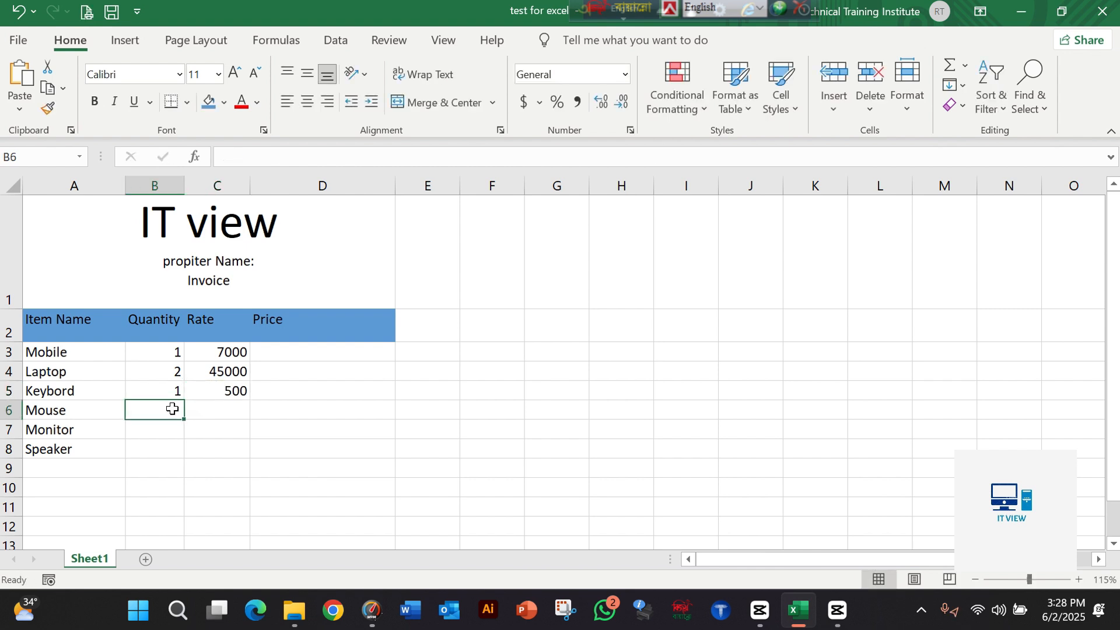
{"action": "type", "text": "1"}
{"action": "left_click", "coordinate": [228, 416]}
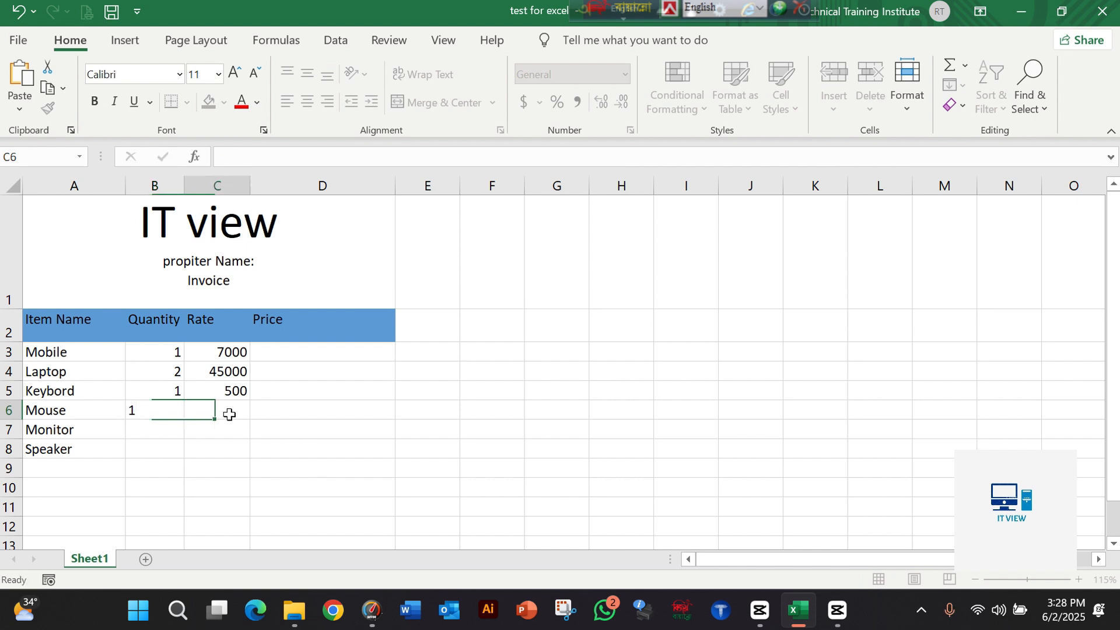
{"action": "type", "text": "5"}
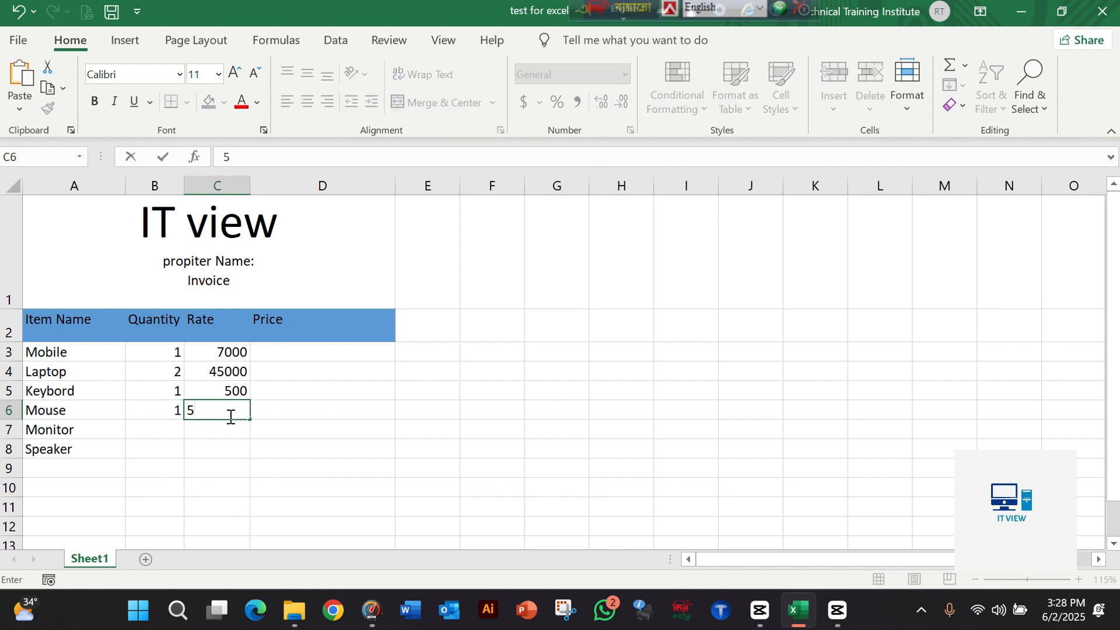
{"action": "key", "text": "BackSpace"}
{"action": "type", "text": "350"}
{"action": "left_click", "coordinate": [221, 429]}
Step: Fill in the Monitor row with quantity 2 in B7 and rate 7000 in C7
{"action": "left_click", "coordinate": [166, 431]}
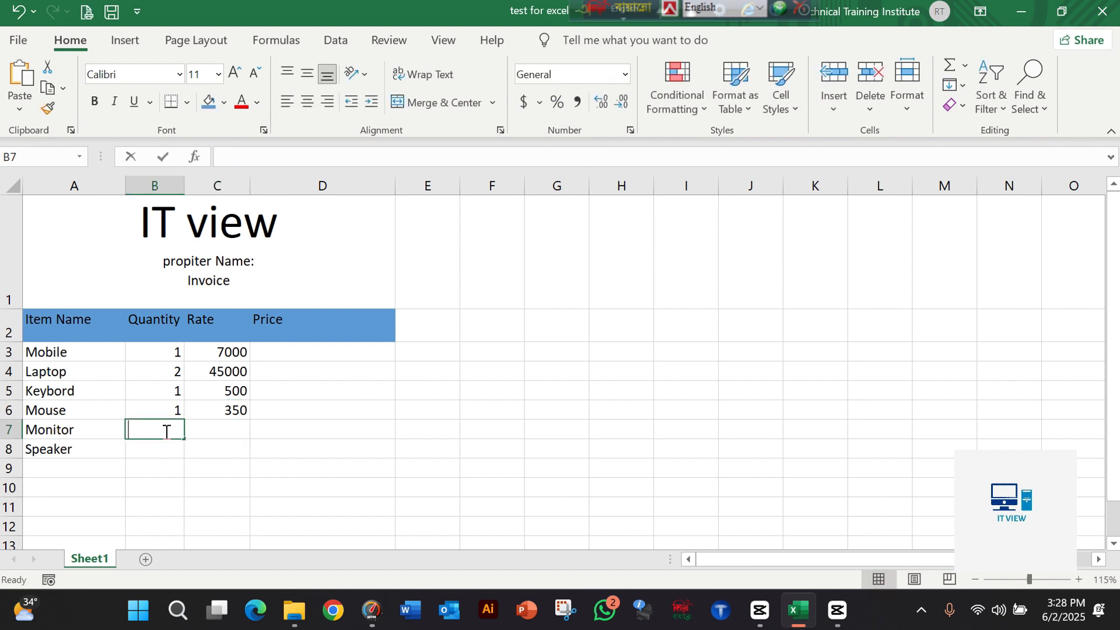
{"action": "type", "text": "1"}
{"action": "key", "text": "BackSpace"}
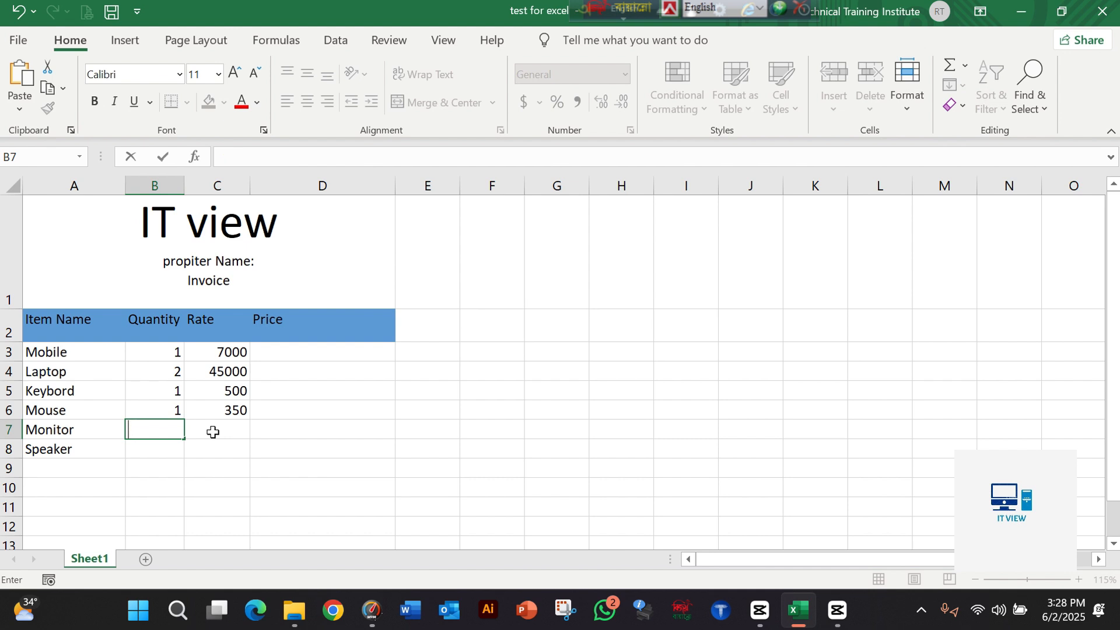
{"action": "type", "text": "2"}
{"action": "left_click", "coordinate": [213, 432]}
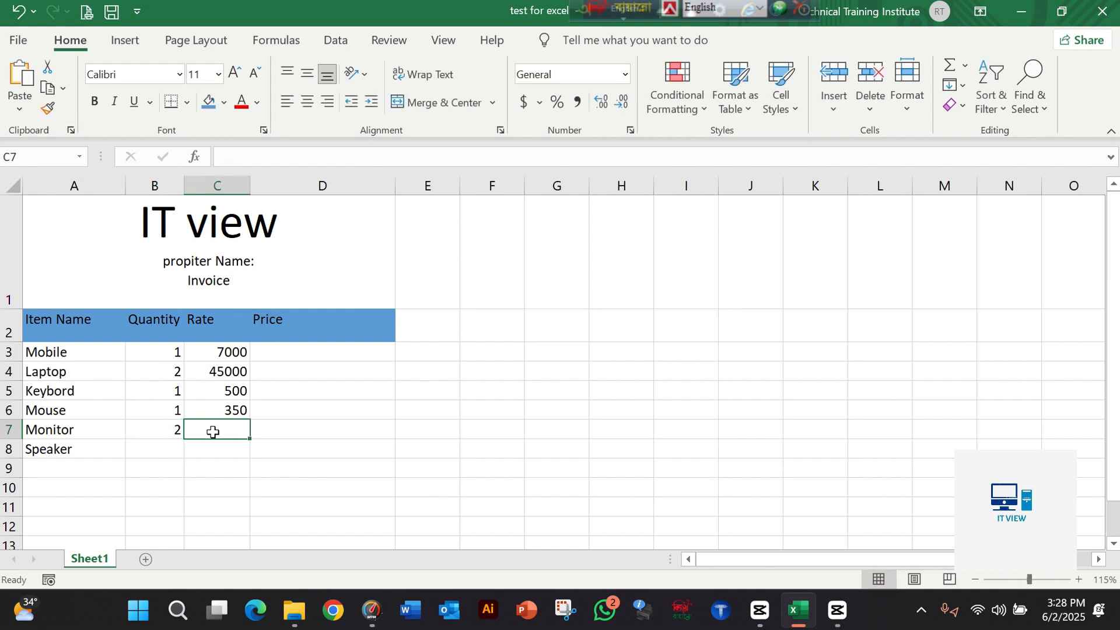
{"action": "type", "text": "7000"}
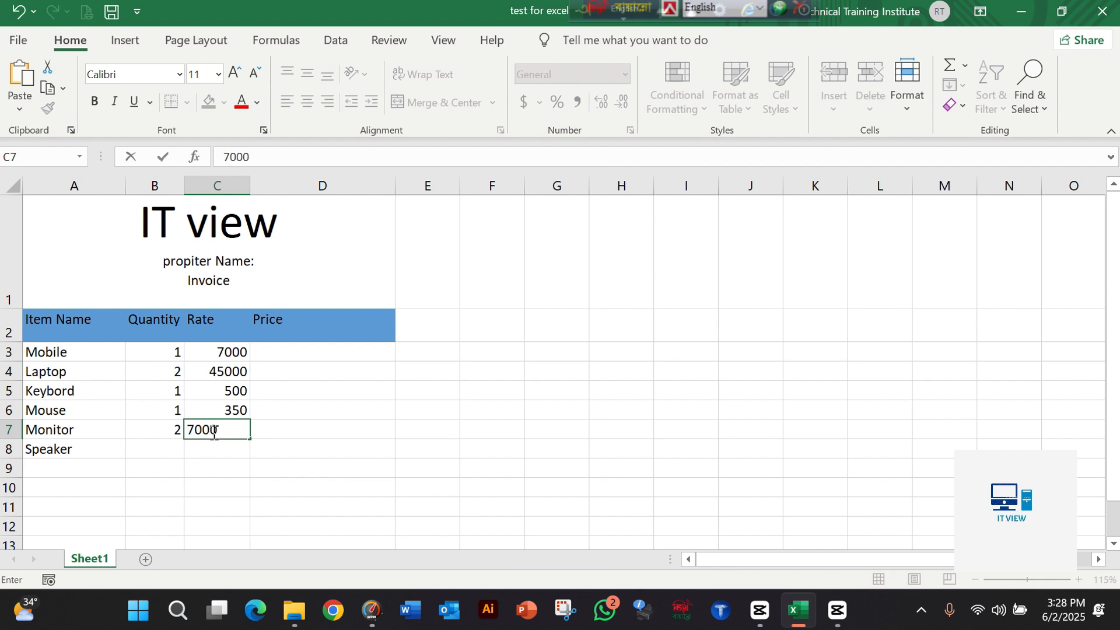
{"action": "left_click", "coordinate": [282, 442]}
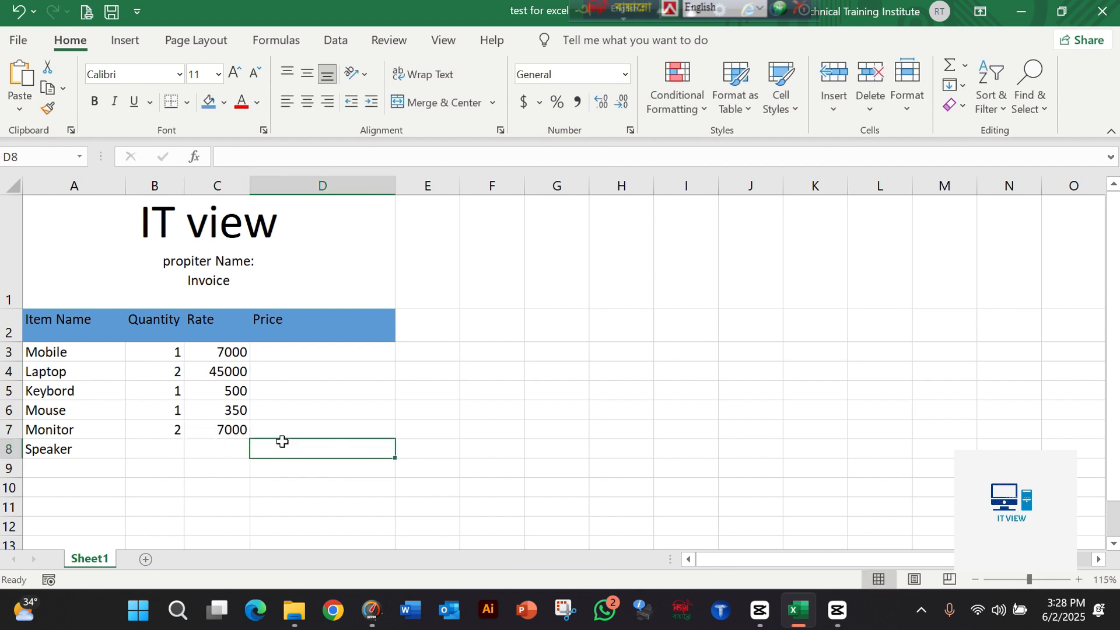
Step: Fill in the Speaker row with quantity 1 in B8 and rate 5500 in C8
{"action": "left_click", "coordinate": [158, 456]}
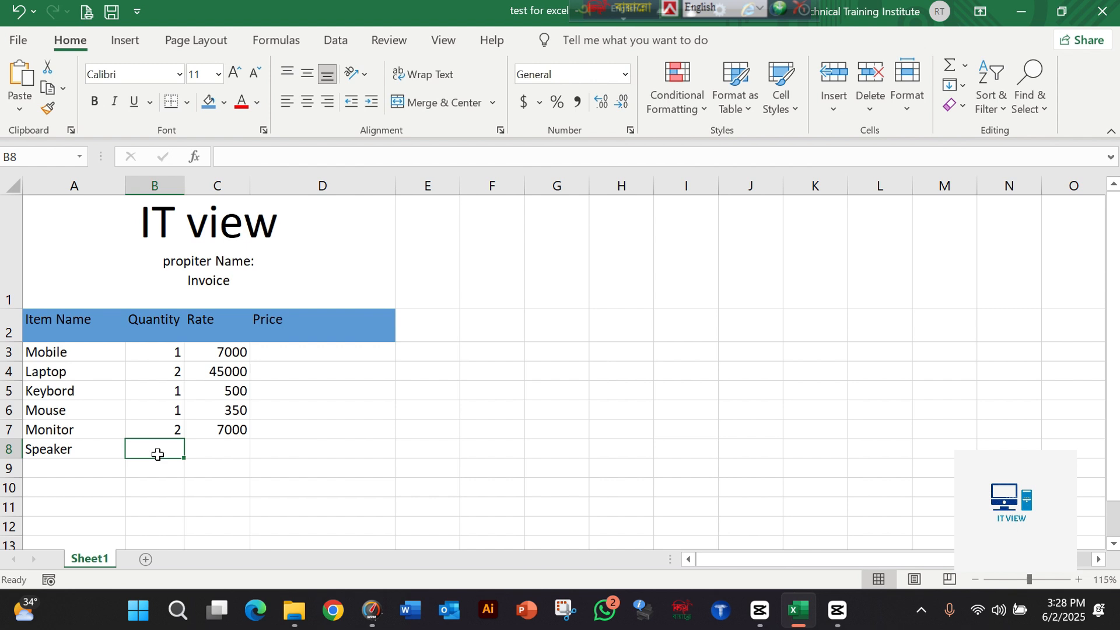
{"action": "double_click", "coordinate": [158, 454]}
{"action": "type", "text": "1"}
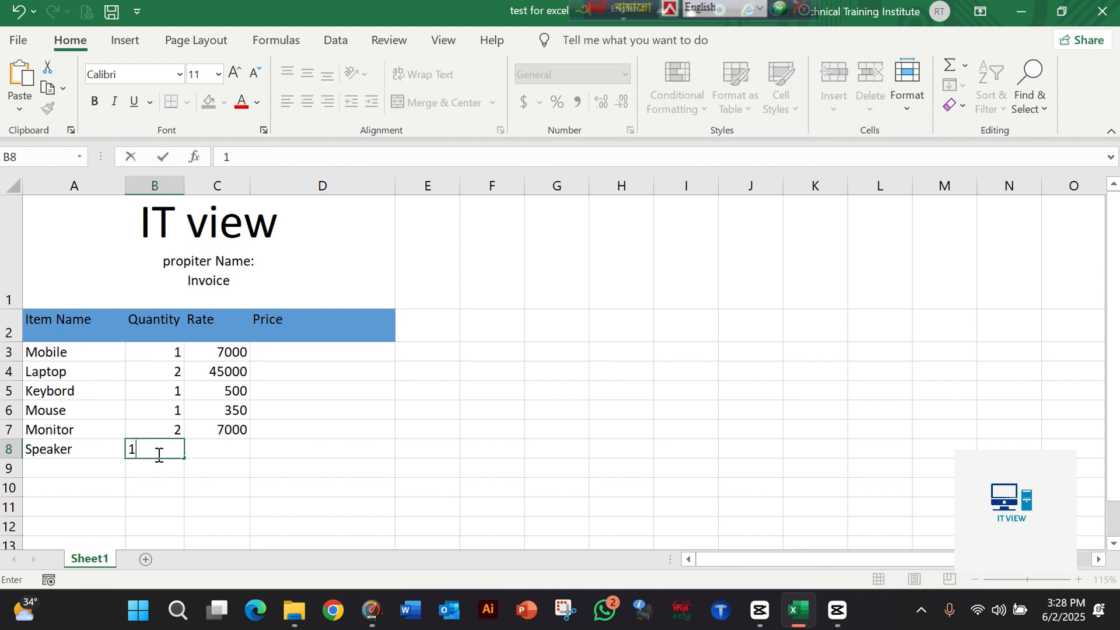
{"action": "left_click", "coordinate": [203, 447]}
{"action": "type", "text": "55"}
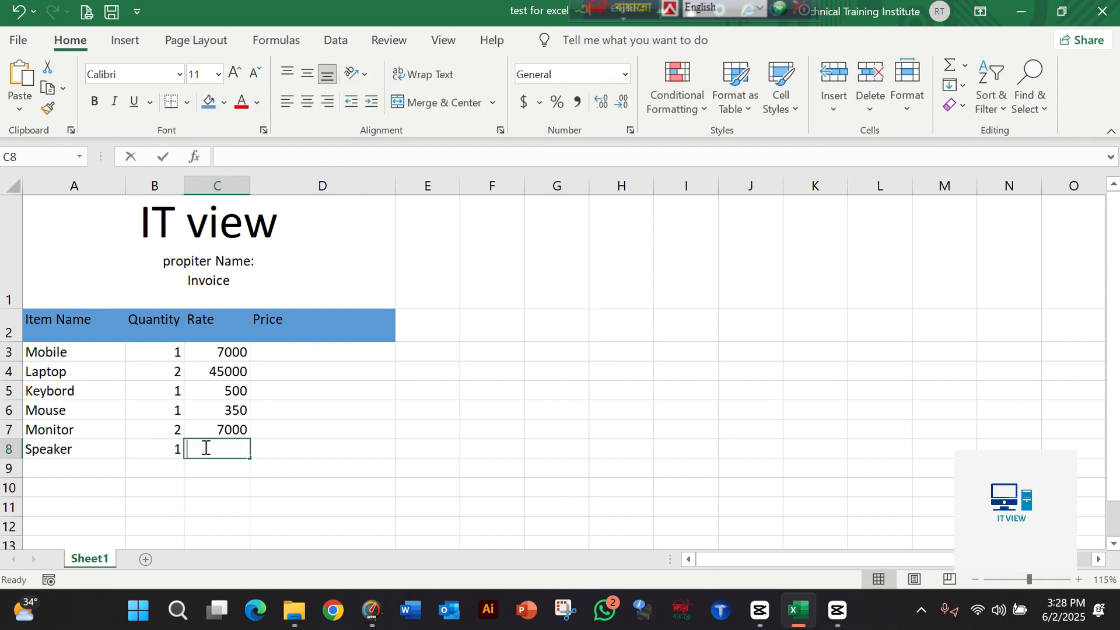
{"action": "type", "text": "00"}
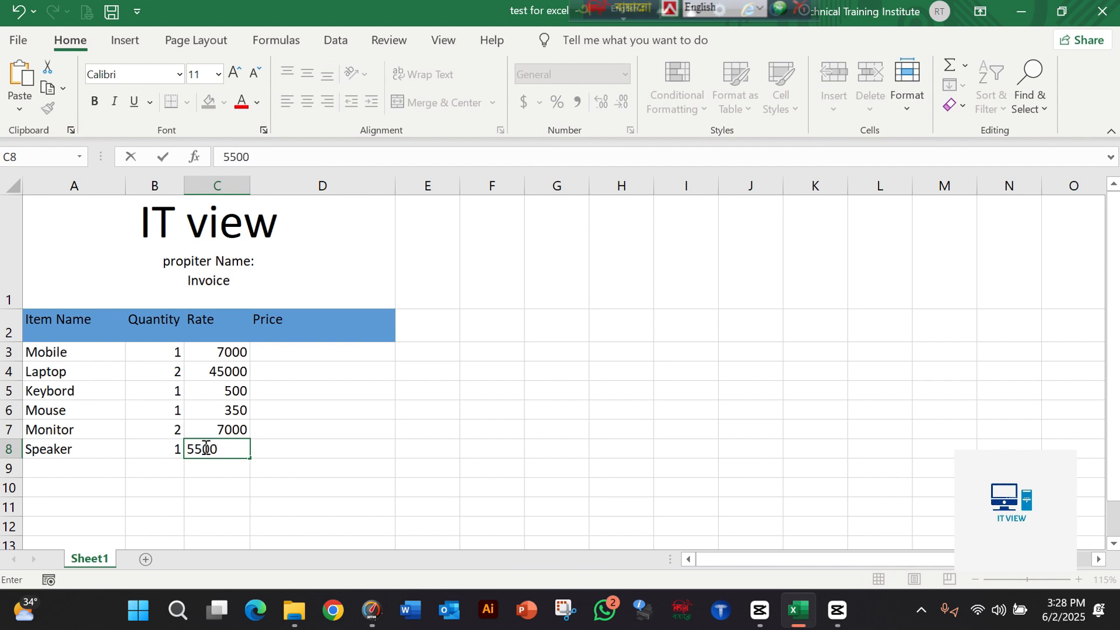
{"action": "left_click", "coordinate": [268, 450]}
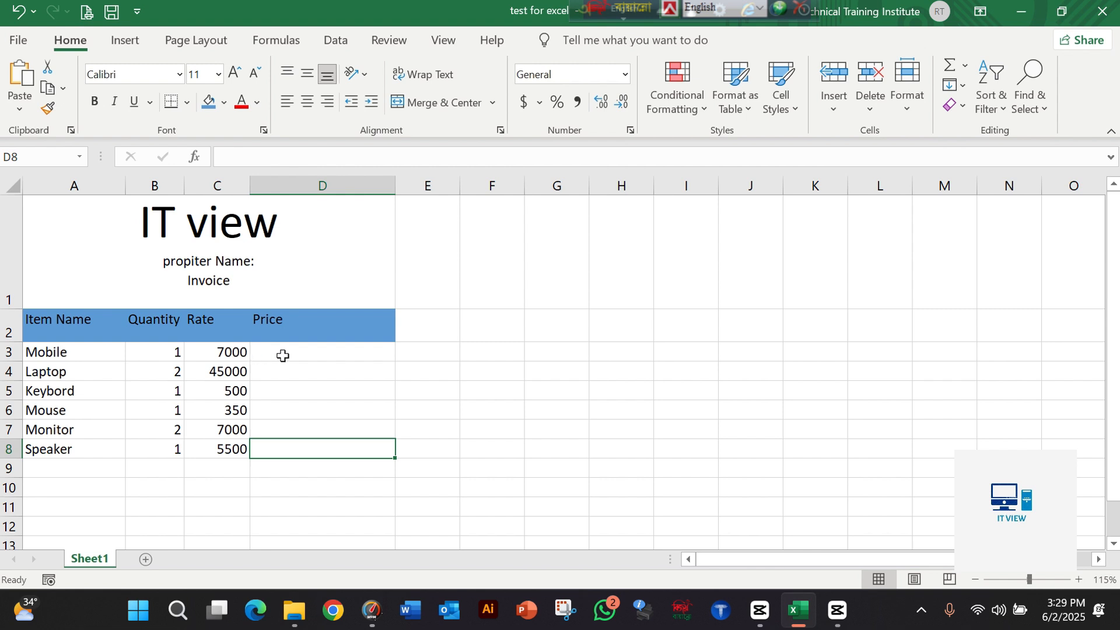
Step: Examine the Price heading and its empty cells alongside the quantity and rate of the Laptop row
{"action": "left_click", "coordinate": [282, 355]}
{"action": "left_click", "coordinate": [281, 325]}
{"action": "double_click", "coordinate": [281, 325]}
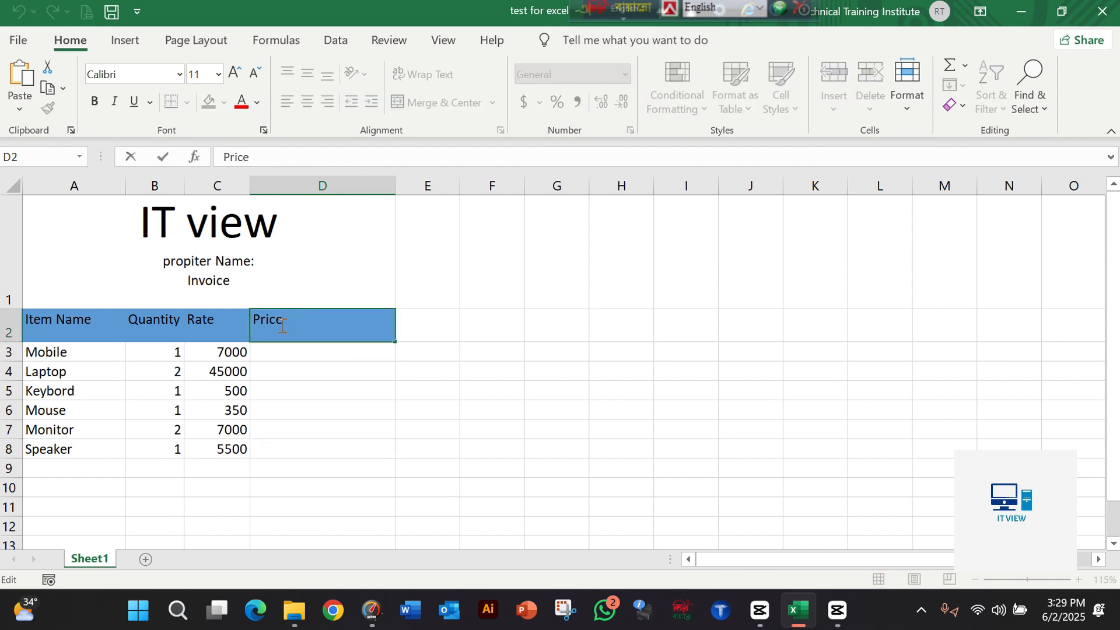
{"action": "left_click", "coordinate": [313, 373]}
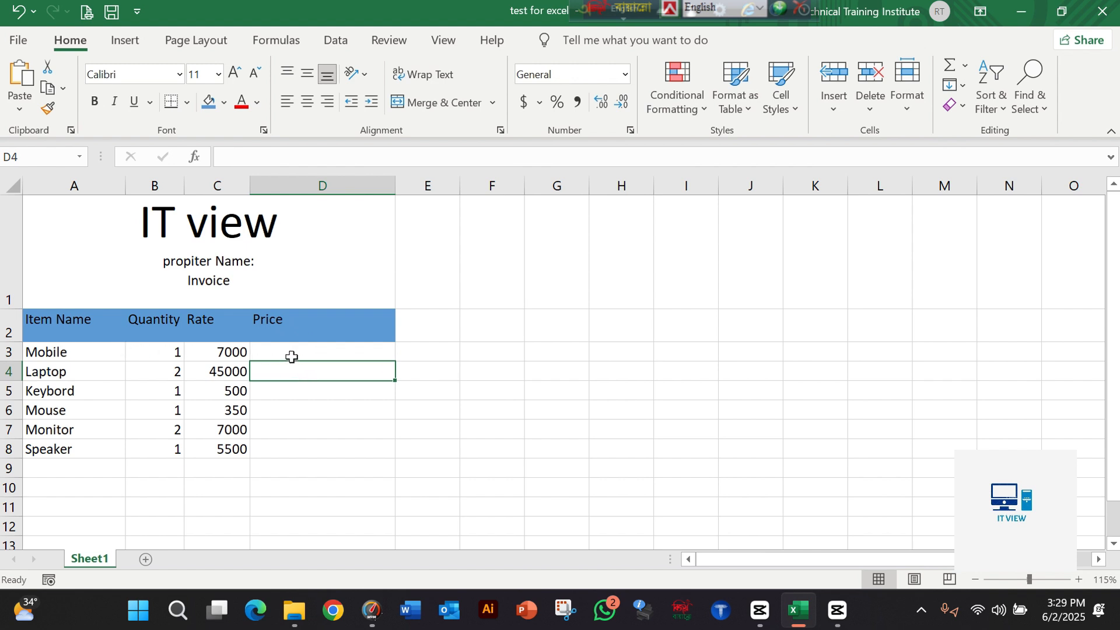
{"action": "left_click", "coordinate": [291, 357]}
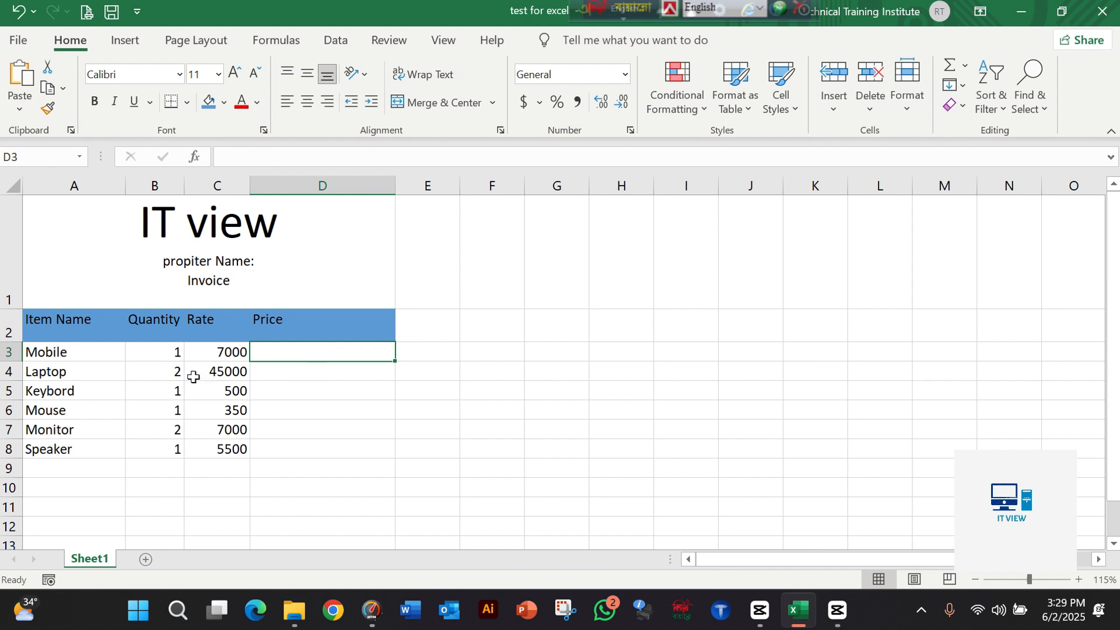
{"action": "left_click", "coordinate": [232, 372]}
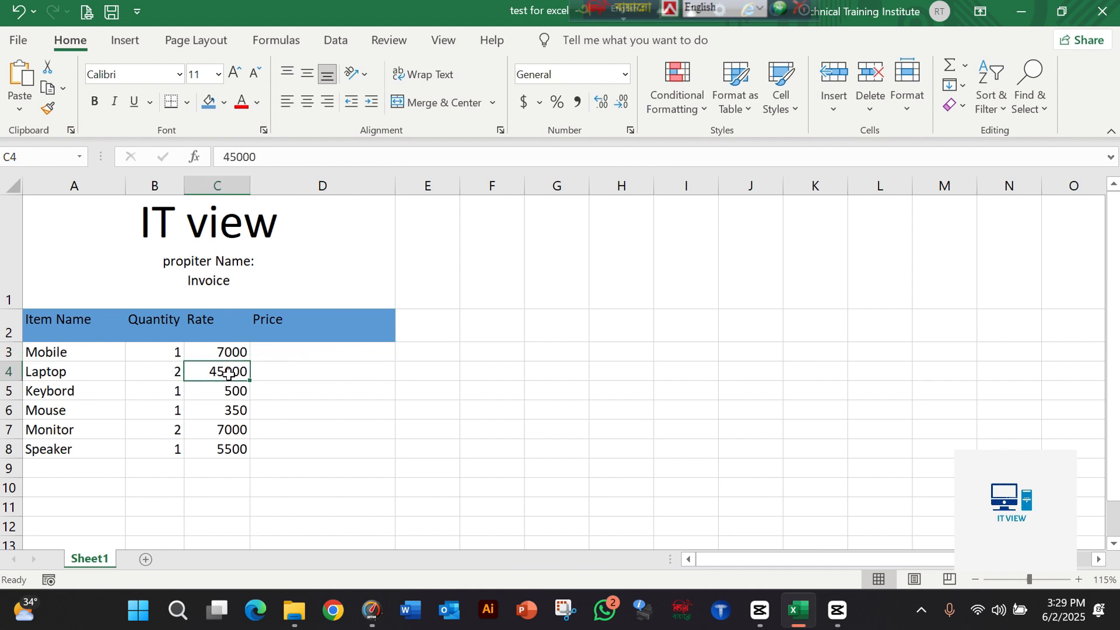
{"action": "left_click", "coordinate": [162, 376]}
{"action": "left_click", "coordinate": [312, 379]}
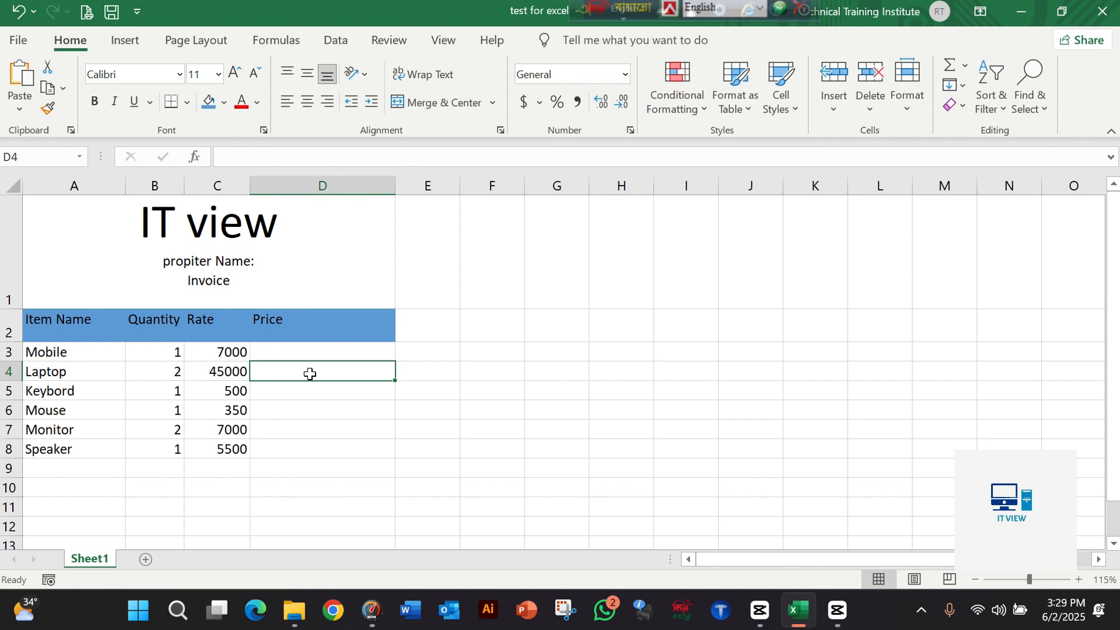
Step: Calculate the Mobile price in D3 from its quantity and rate with the formula =SUM(B3*C3)
{"action": "left_click", "coordinate": [292, 354]}
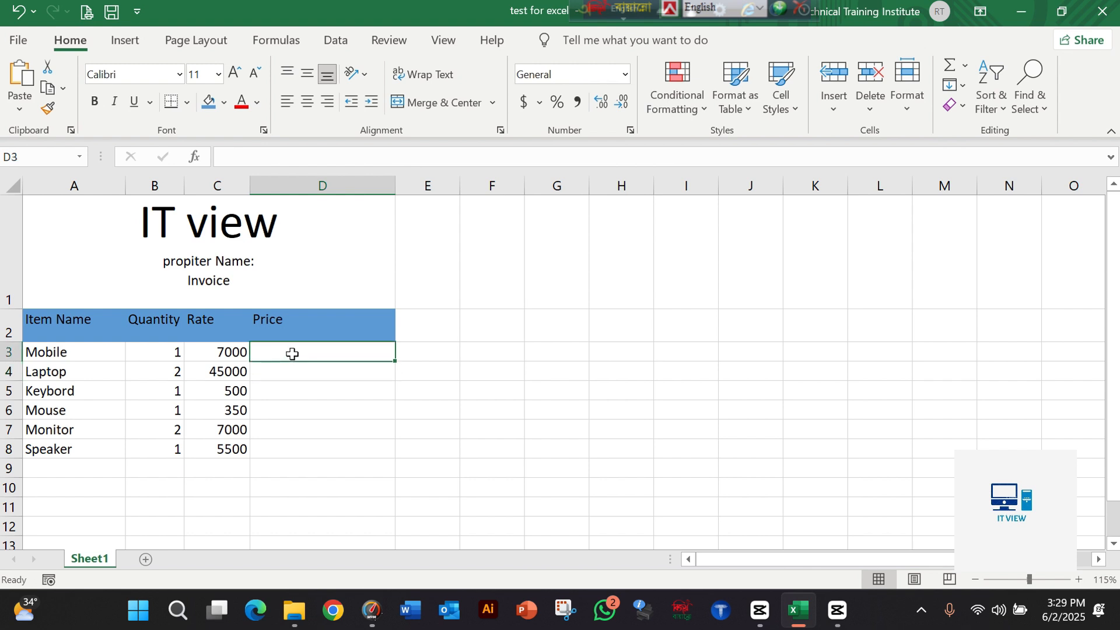
{"action": "type", "text": "="}
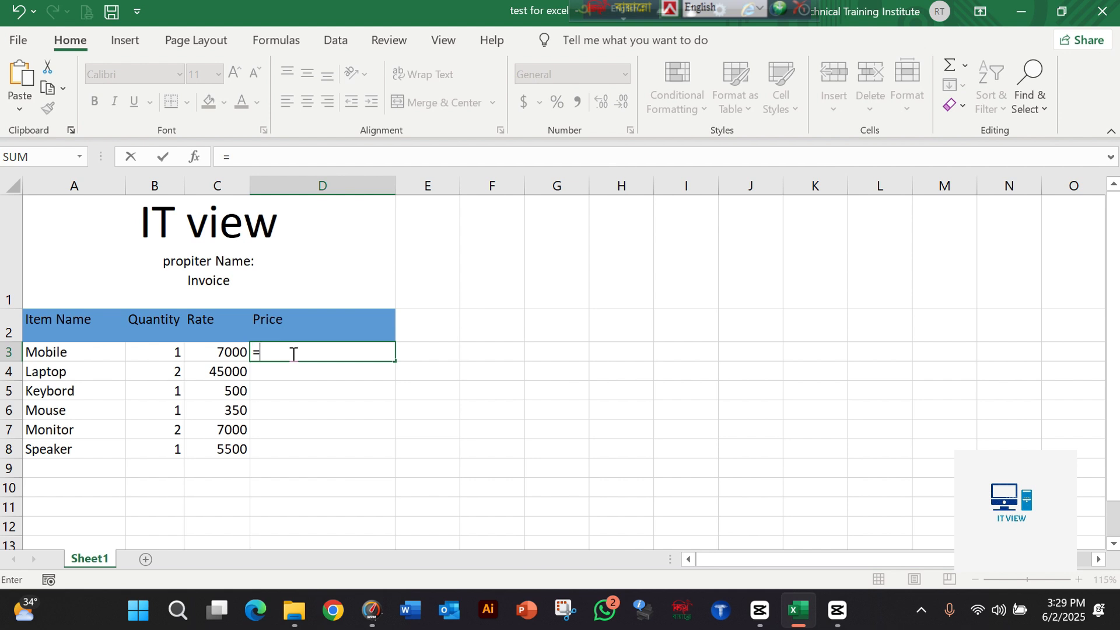
{"action": "type", "text": "sum"}
{"action": "key", "text": "Tab"}
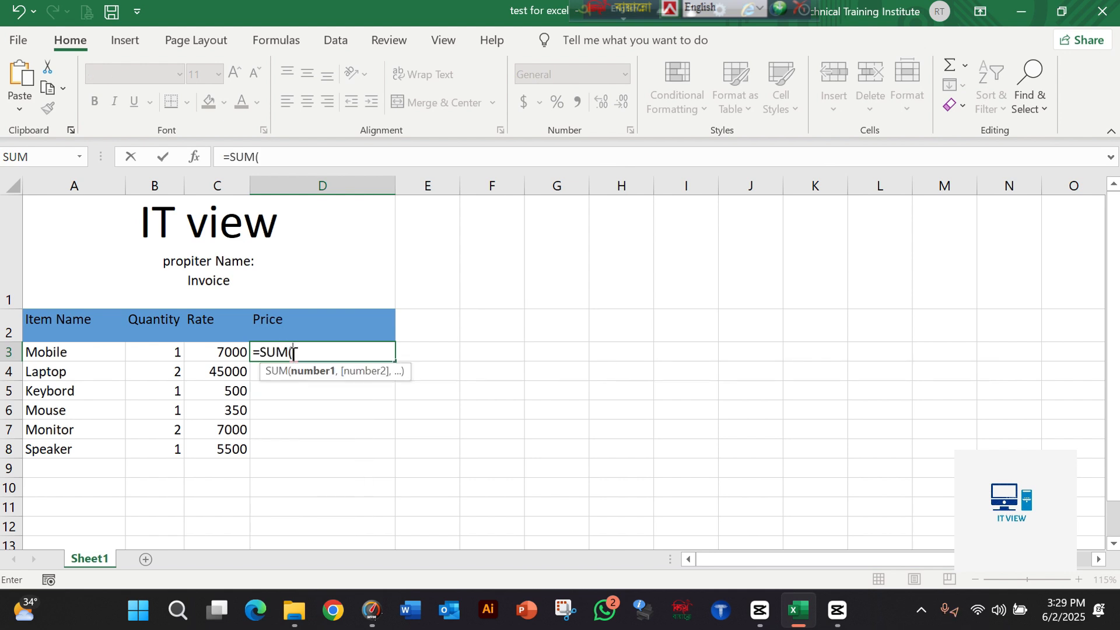
{"action": "left_click", "coordinate": [164, 354]}
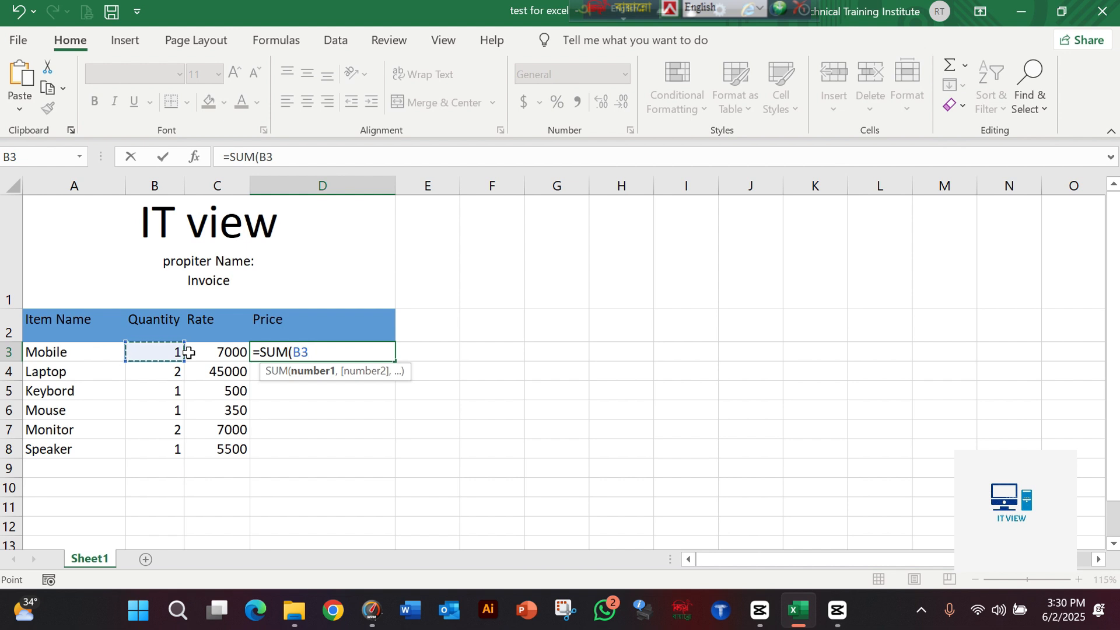
{"action": "type", "text": "*"}
{"action": "left_click", "coordinate": [225, 354]}
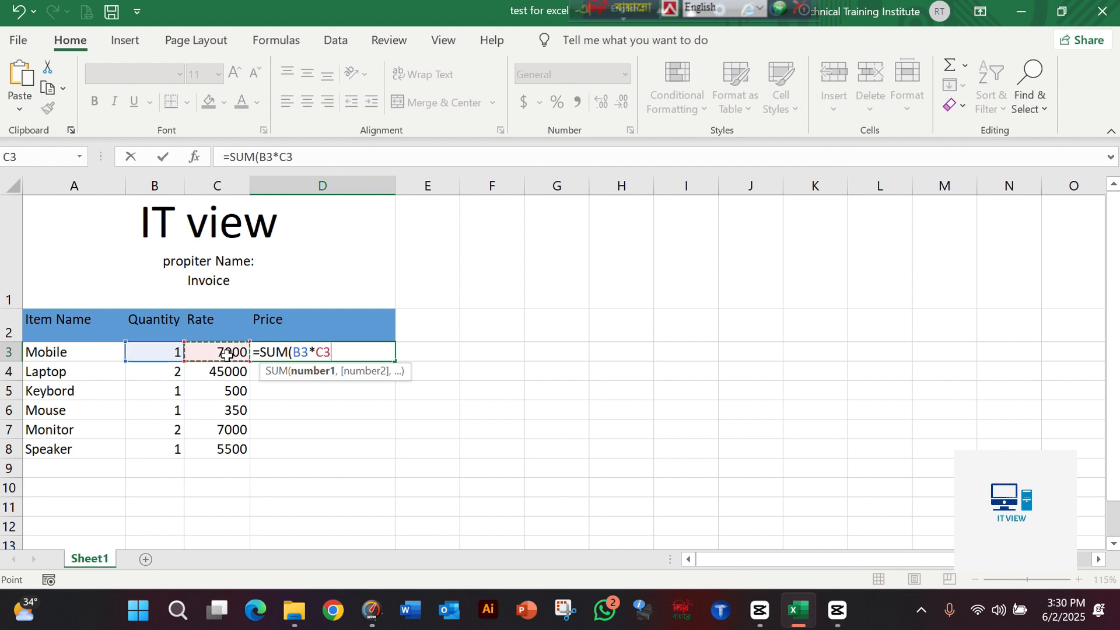
{"action": "type", "text": ")"}
{"action": "key", "text": "Return"}
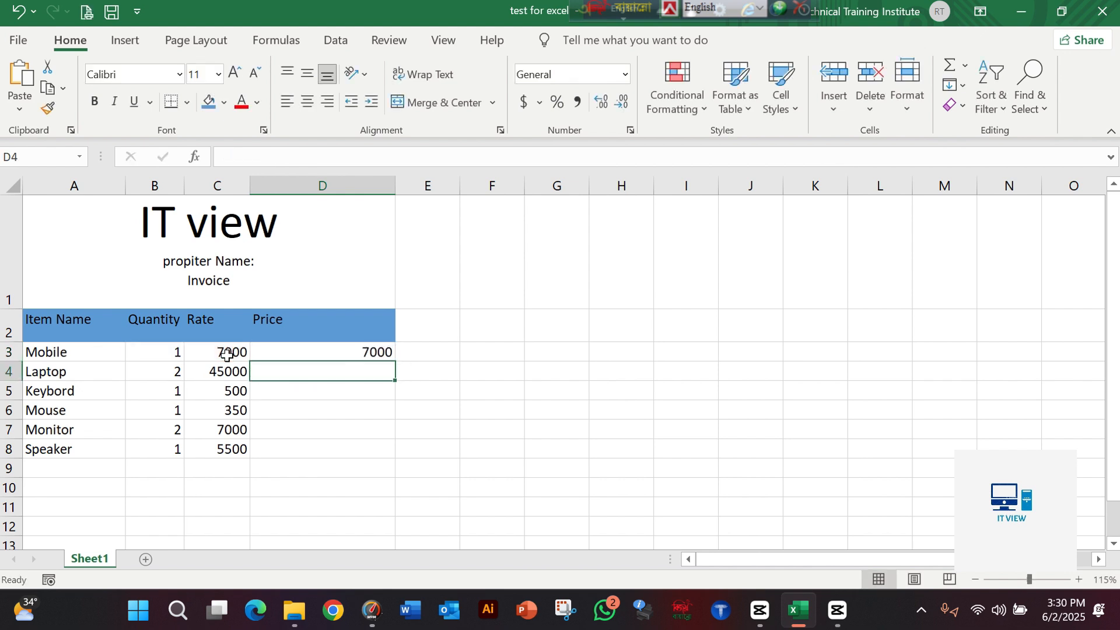
Step: Copy the price formula from D3 down through D8 for the remaining items
{"action": "left_click", "coordinate": [329, 346]}
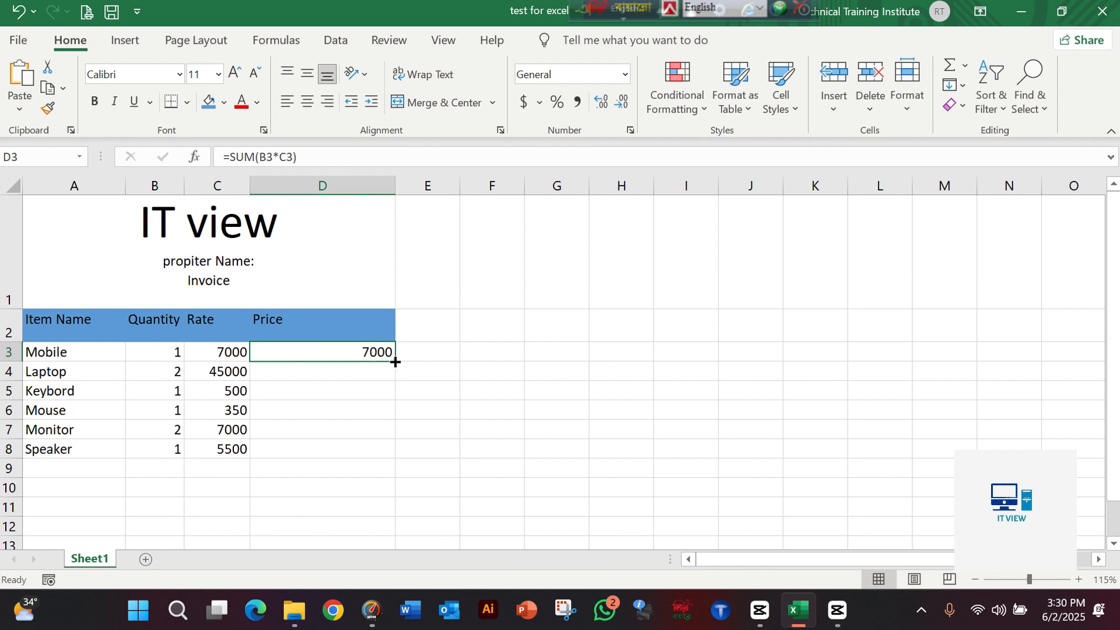
{"action": "left_click_drag", "start_coordinate": [395, 362], "coordinate": [395, 362]}
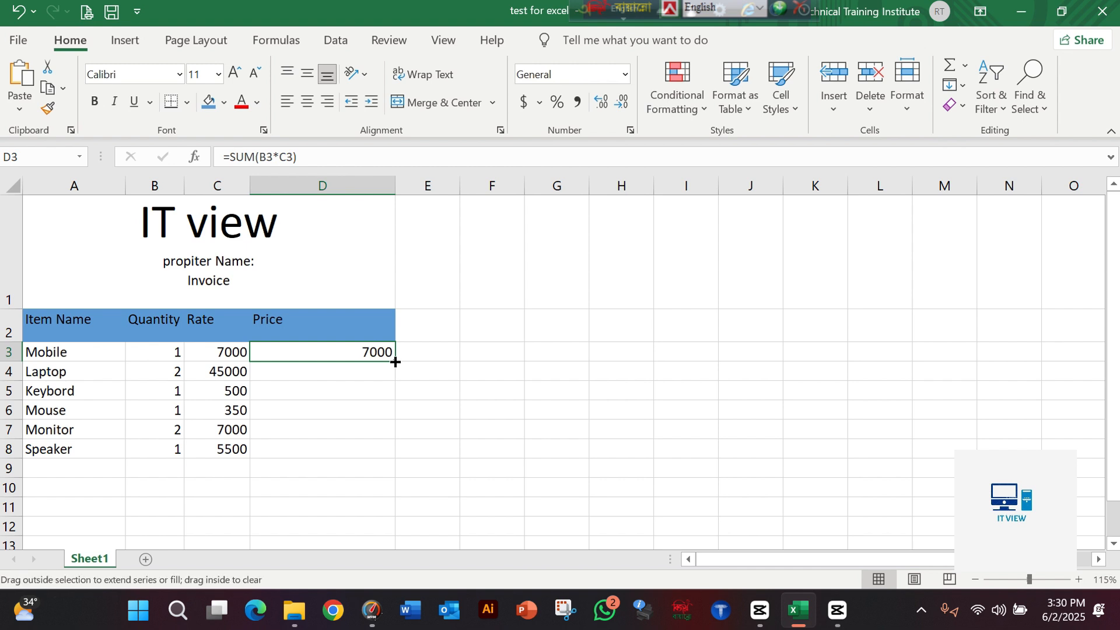
{"action": "left_click_drag", "start_coordinate": [395, 362], "coordinate": [389, 460]}
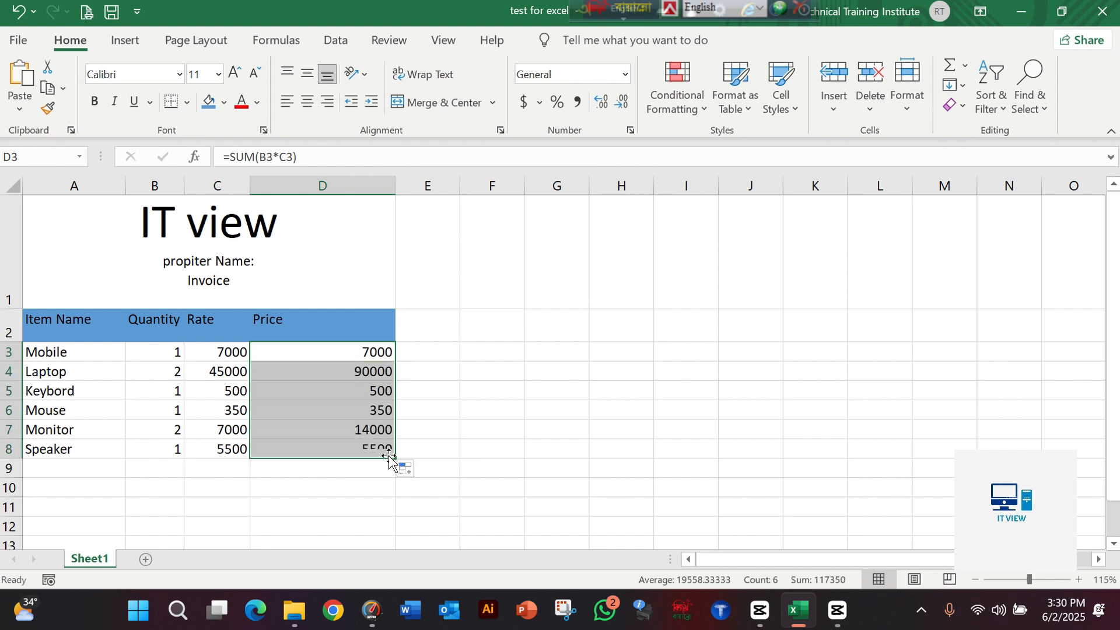
Step: Check the calculated prices in D4 to D8 and their formulas against the quantities and rates in their rows
{"action": "left_click", "coordinate": [364, 431]}
{"action": "left_click", "coordinate": [229, 373]}
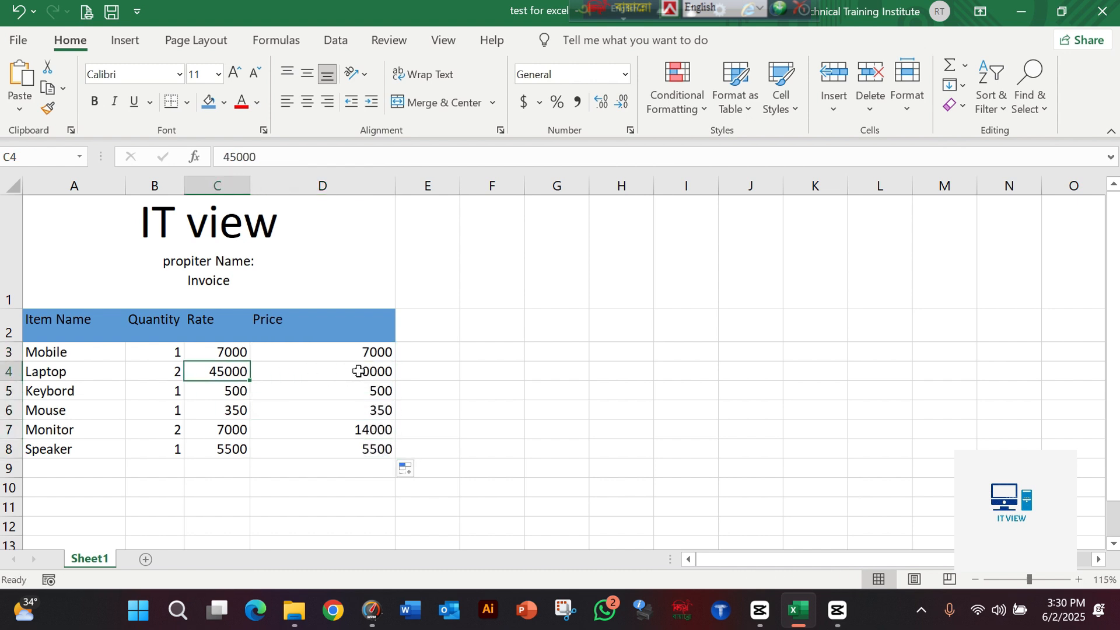
{"action": "left_click", "coordinate": [372, 372]}
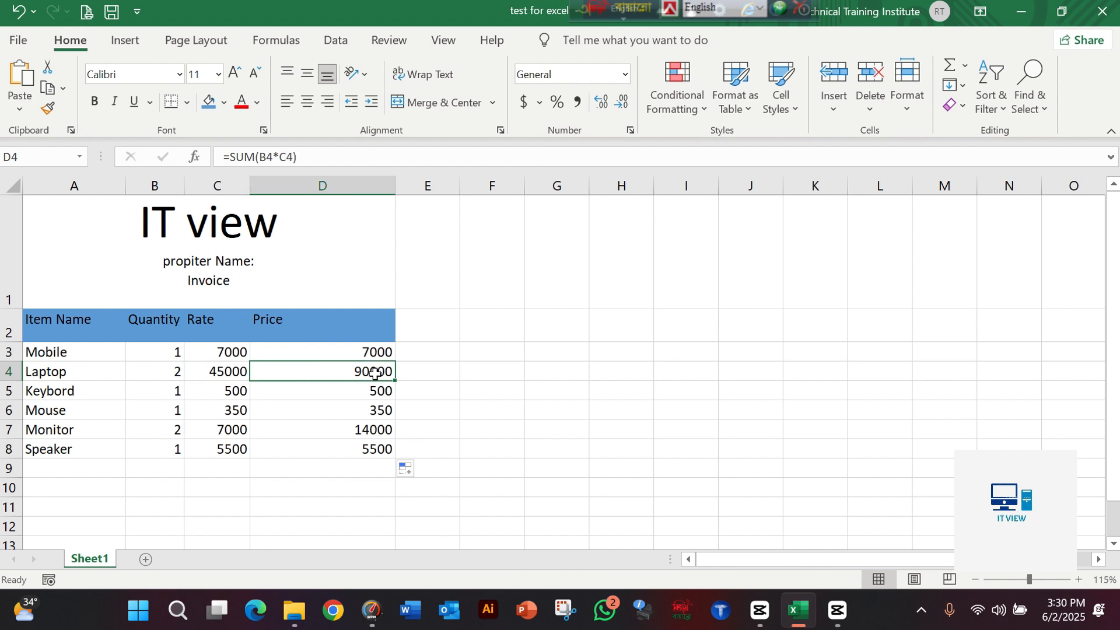
{"action": "left_click", "coordinate": [229, 397]}
{"action": "left_click", "coordinate": [174, 395]}
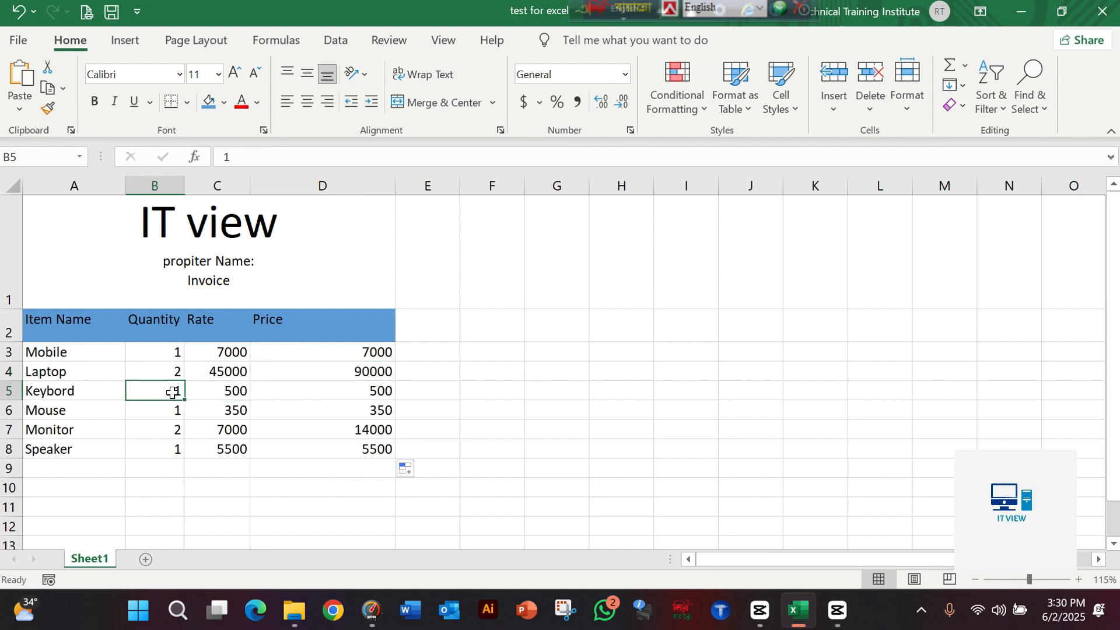
{"action": "left_click", "coordinate": [380, 397]}
{"action": "left_click", "coordinate": [375, 411]}
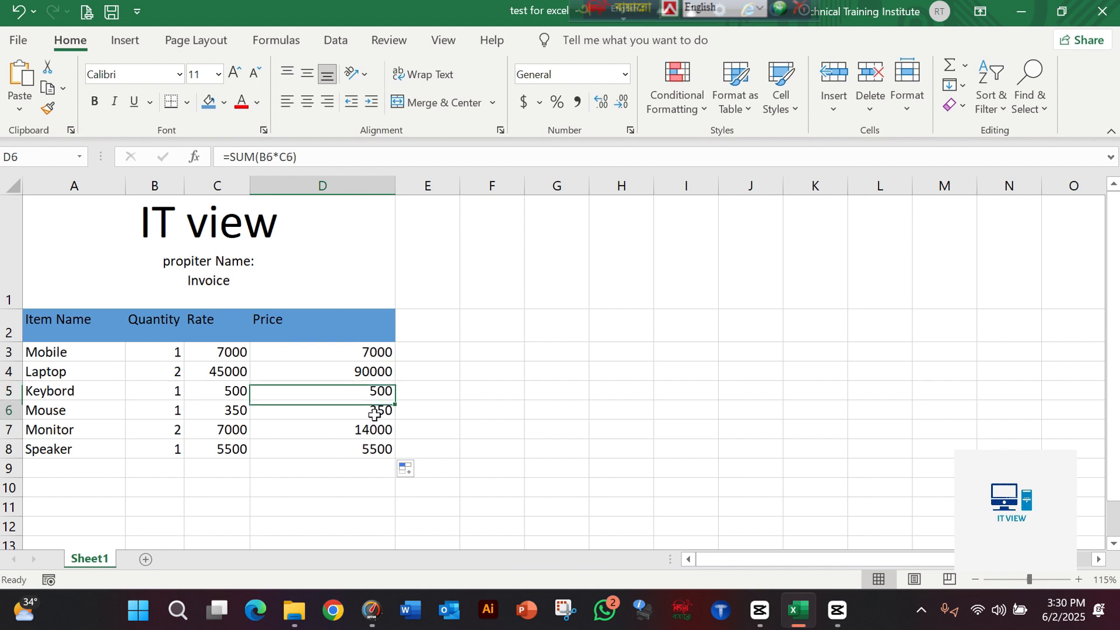
{"action": "left_click", "coordinate": [374, 430]}
{"action": "left_click", "coordinate": [372, 448]}
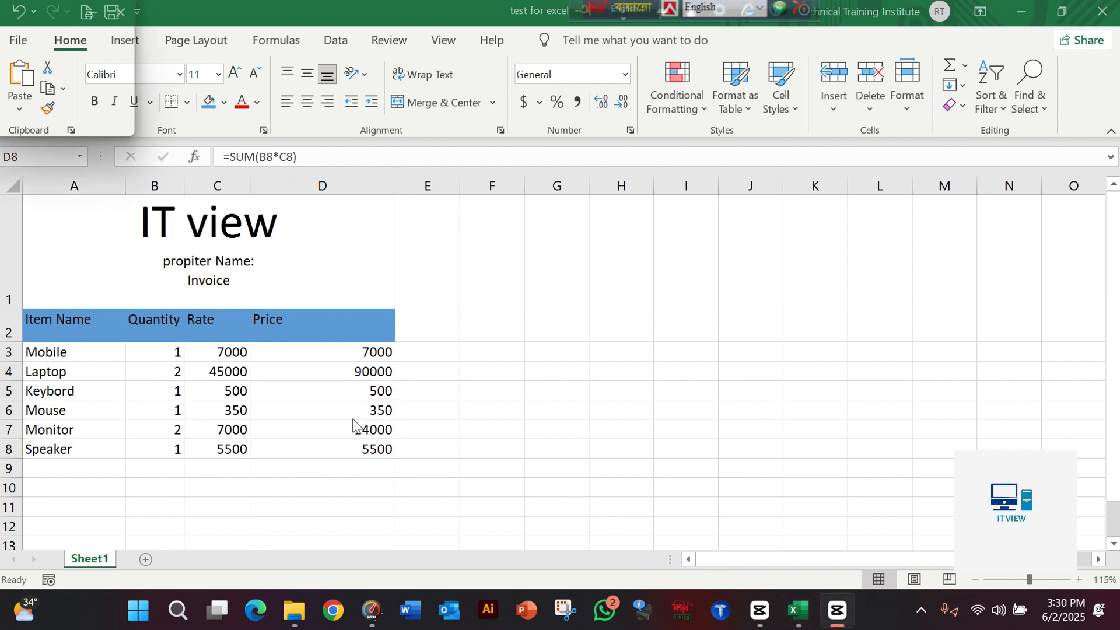
Step: Replace the Mobile price formula in D3 with the direct multiplication =B3*C3
{"action": "left_click", "coordinate": [374, 350]}
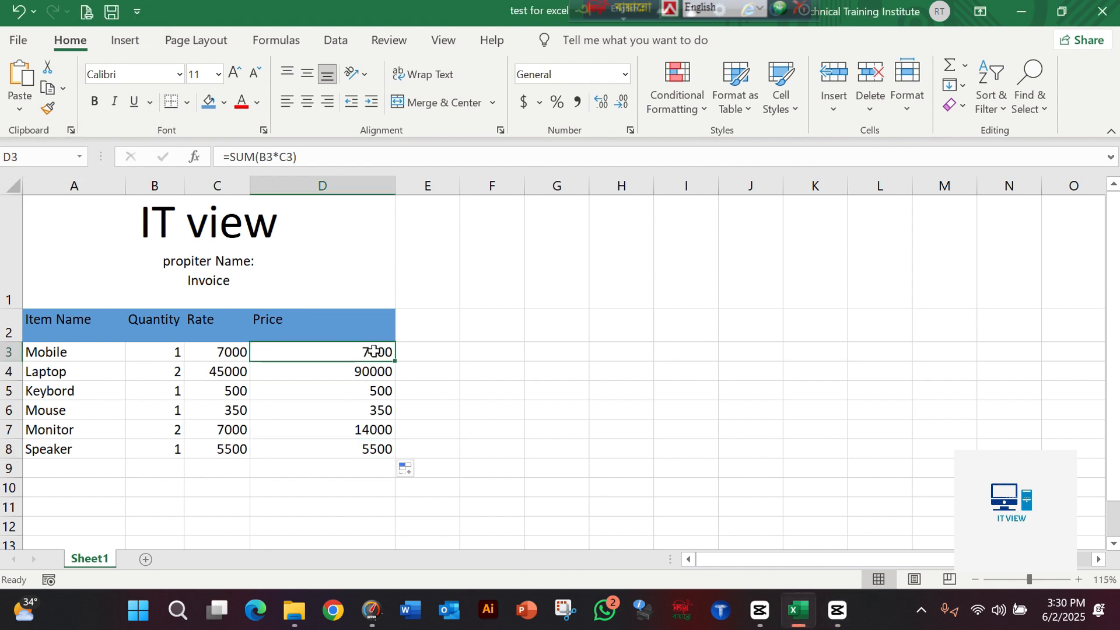
{"action": "double_click", "coordinate": [375, 350]}
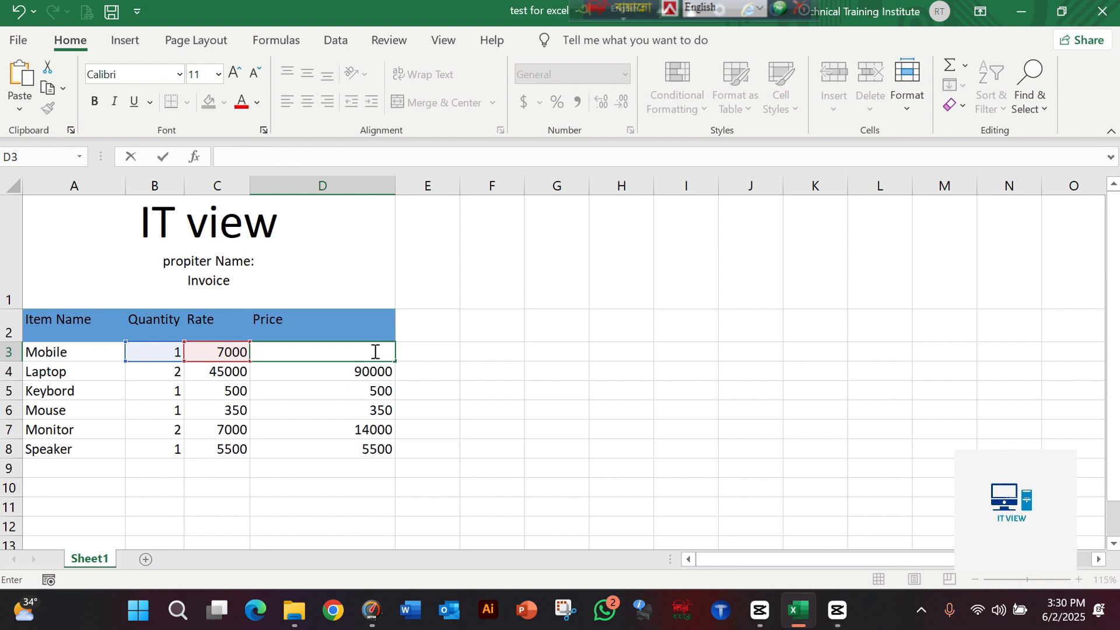
{"action": "type", "text": "="}
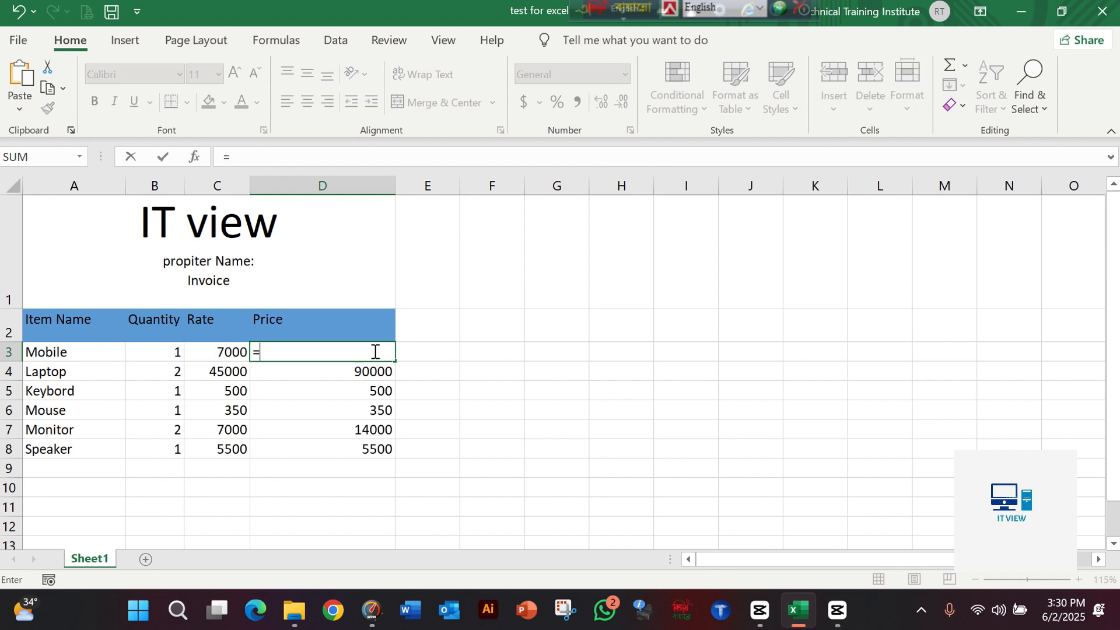
{"action": "left_click", "coordinate": [169, 354]}
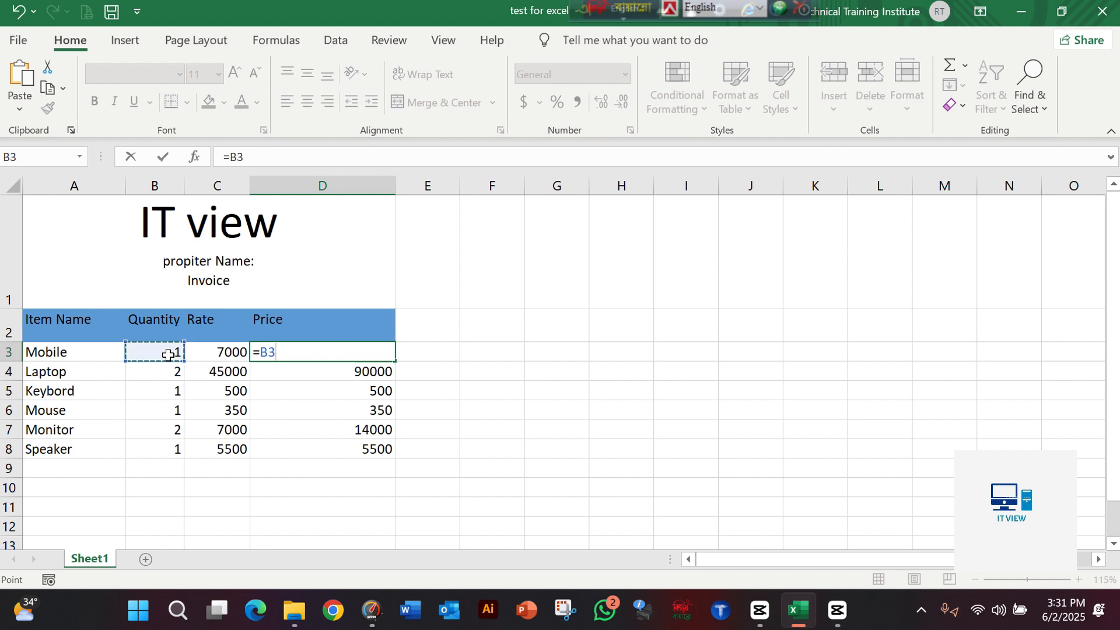
{"action": "type", "text": "*"}
{"action": "left_click", "coordinate": [210, 357]}
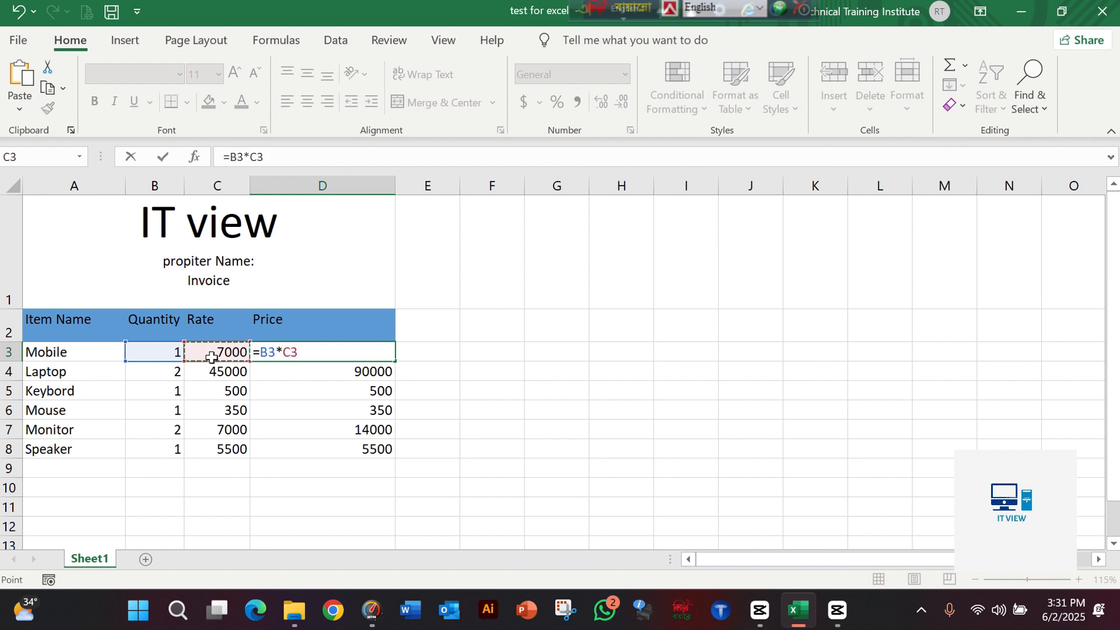
{"action": "key", "text": "Return"}
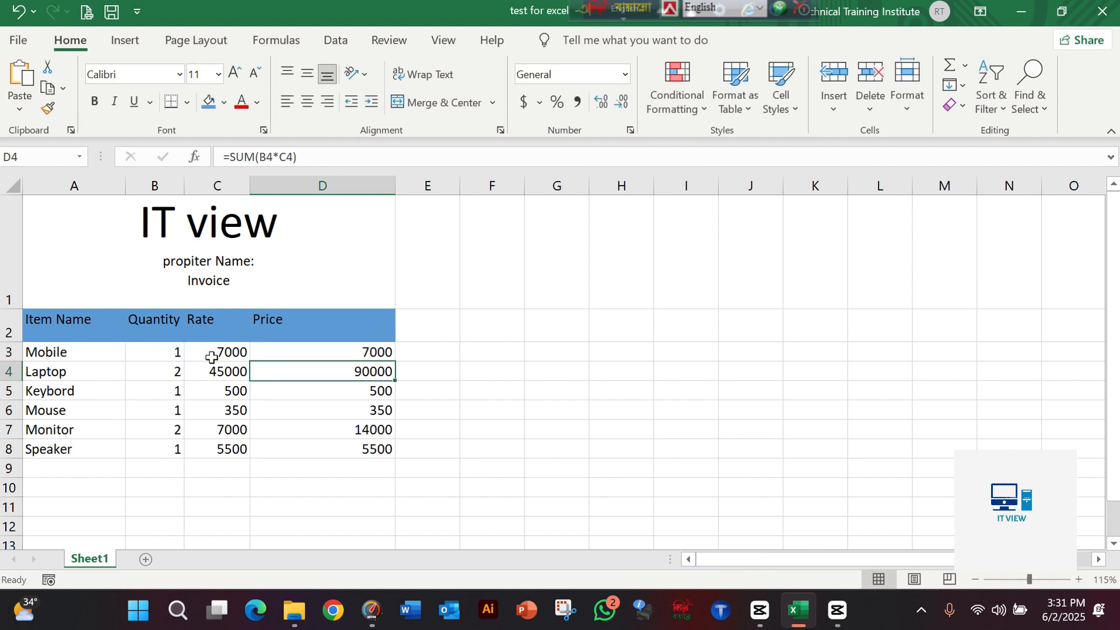
Step: Copy the multiplication formula from D3 down through D8, replacing the SUM-based price formulas
{"action": "left_click", "coordinate": [286, 352]}
{"action": "left_click_drag", "start_coordinate": [399, 361], "coordinate": [385, 453]}
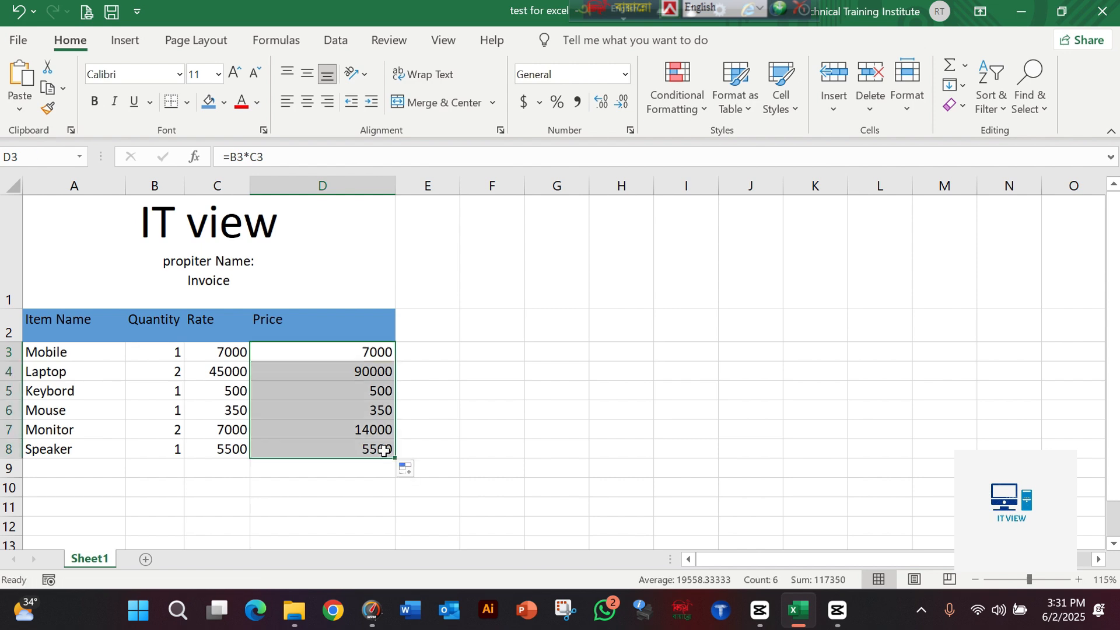
{"action": "left_click", "coordinate": [342, 426]}
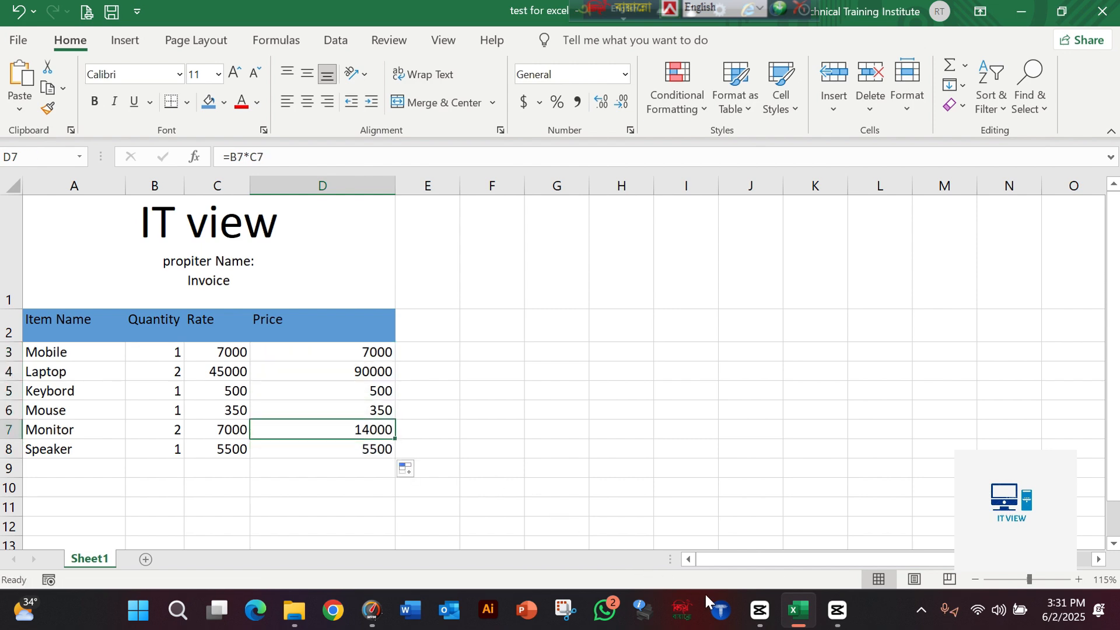
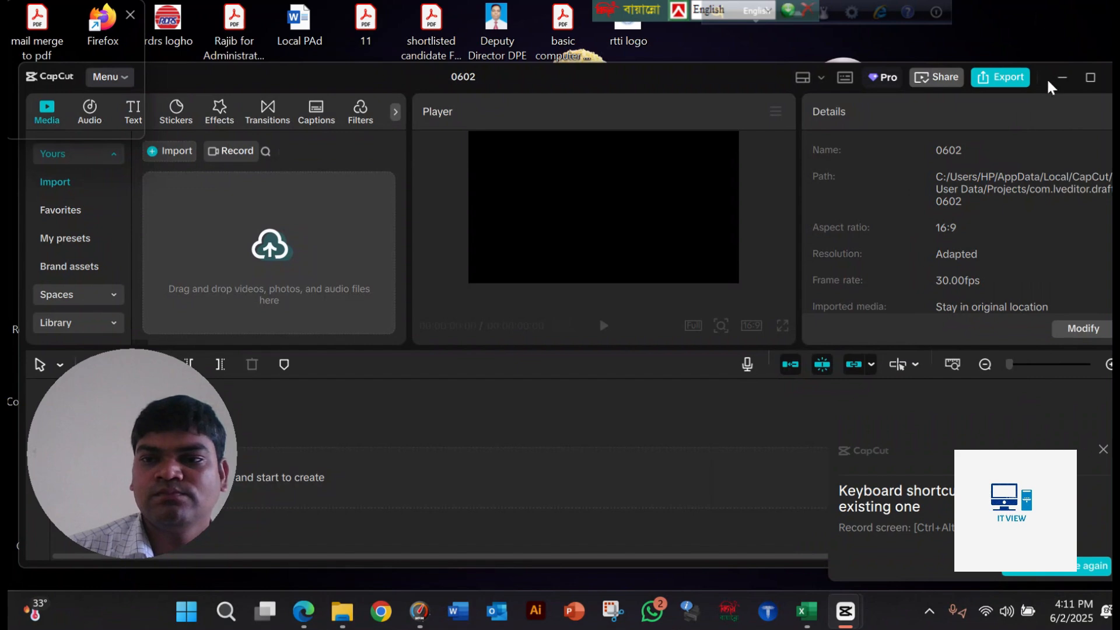
Step: Minimize the CapCut window and switch back to the "test for excel" workbook in Excel
{"action": "left_click", "coordinate": [1062, 78]}
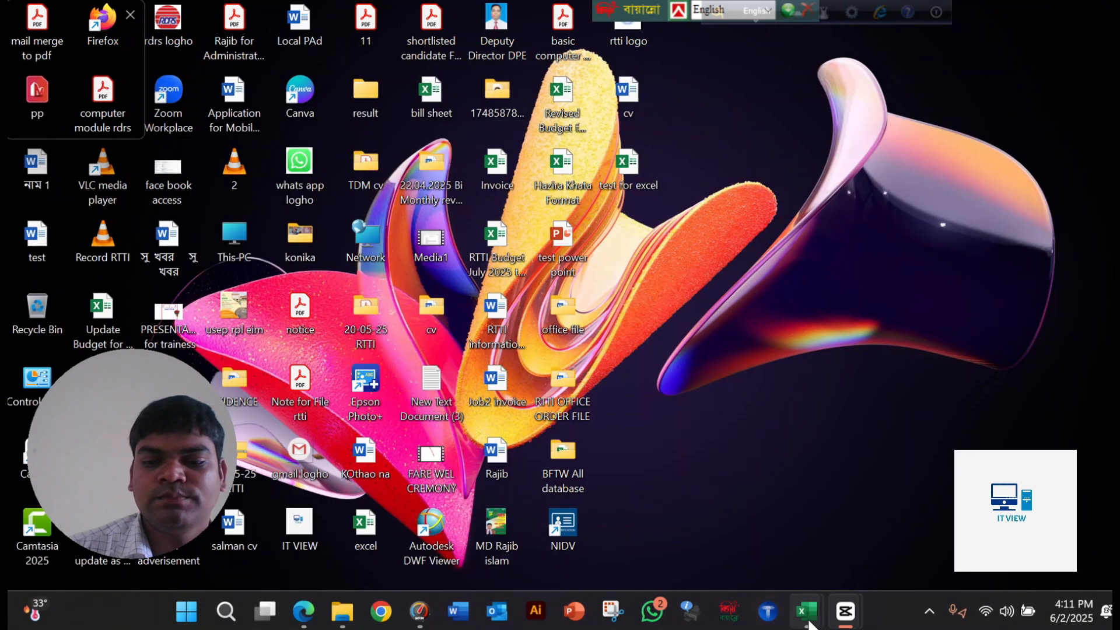
{"action": "mouse_move", "coordinate": [819, 622]}
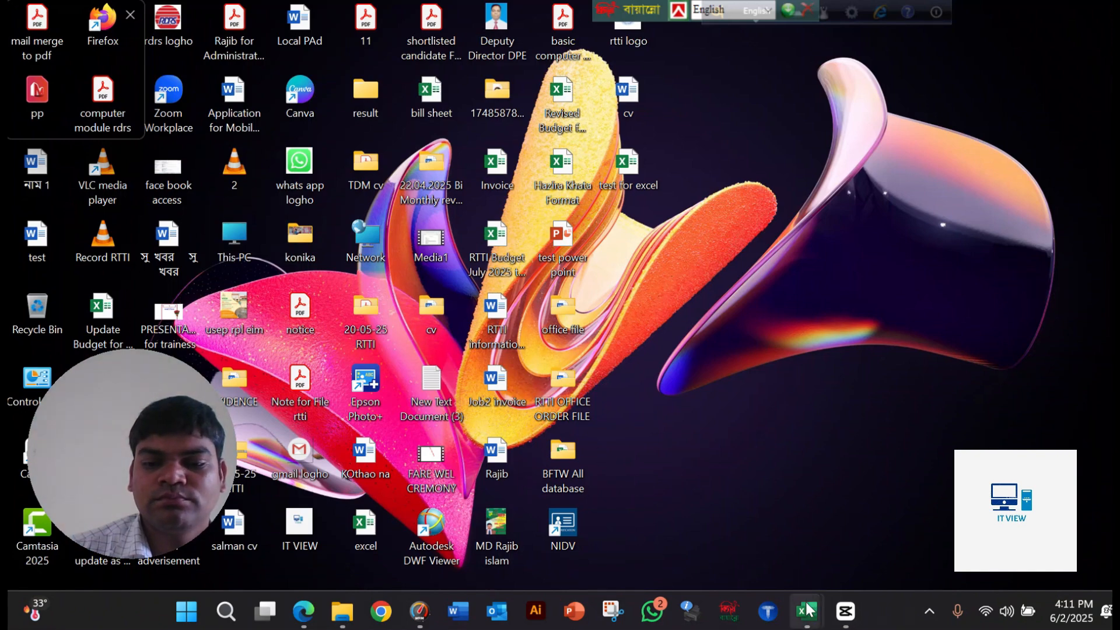
{"action": "left_click", "coordinate": [711, 540]}
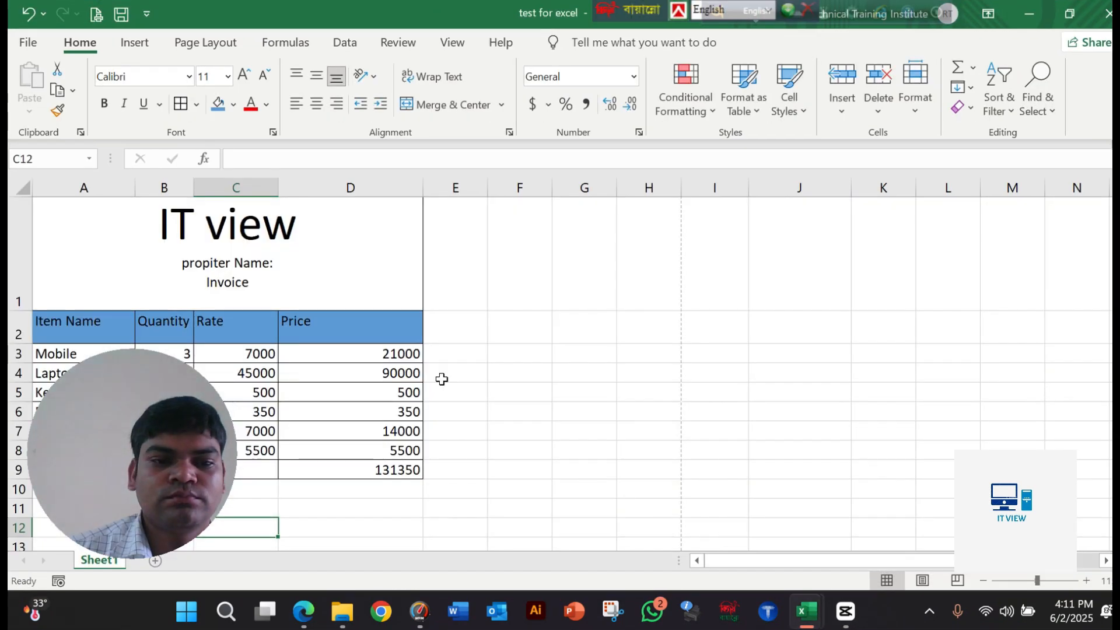
{"action": "left_click_drag", "start_coordinate": [175, 453], "coordinate": [350, 327]}
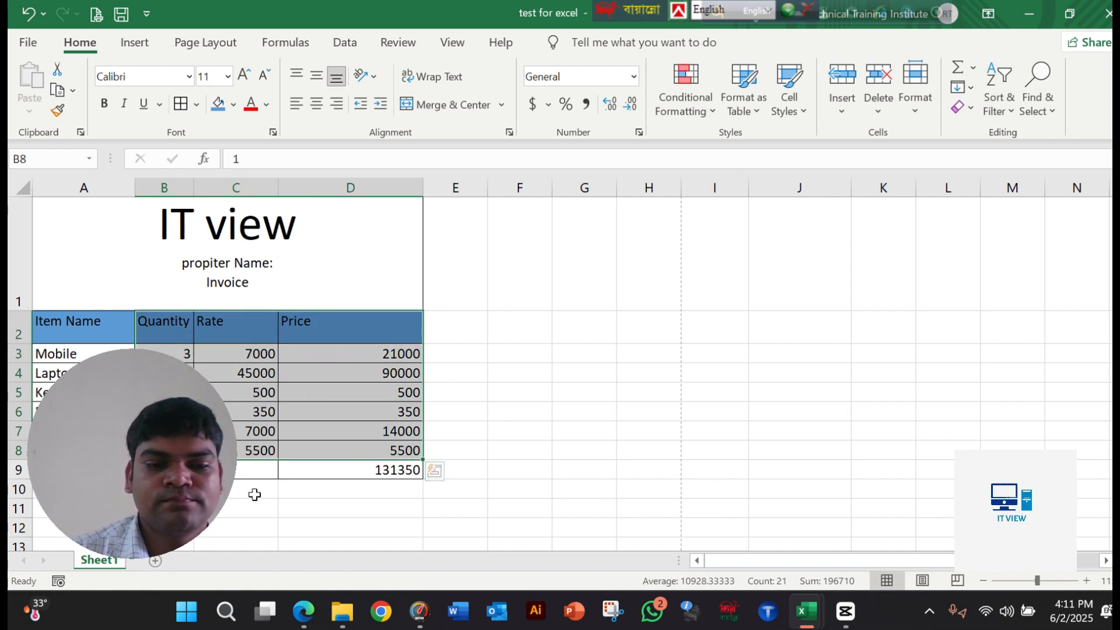
{"action": "left_click", "coordinate": [708, 595]}
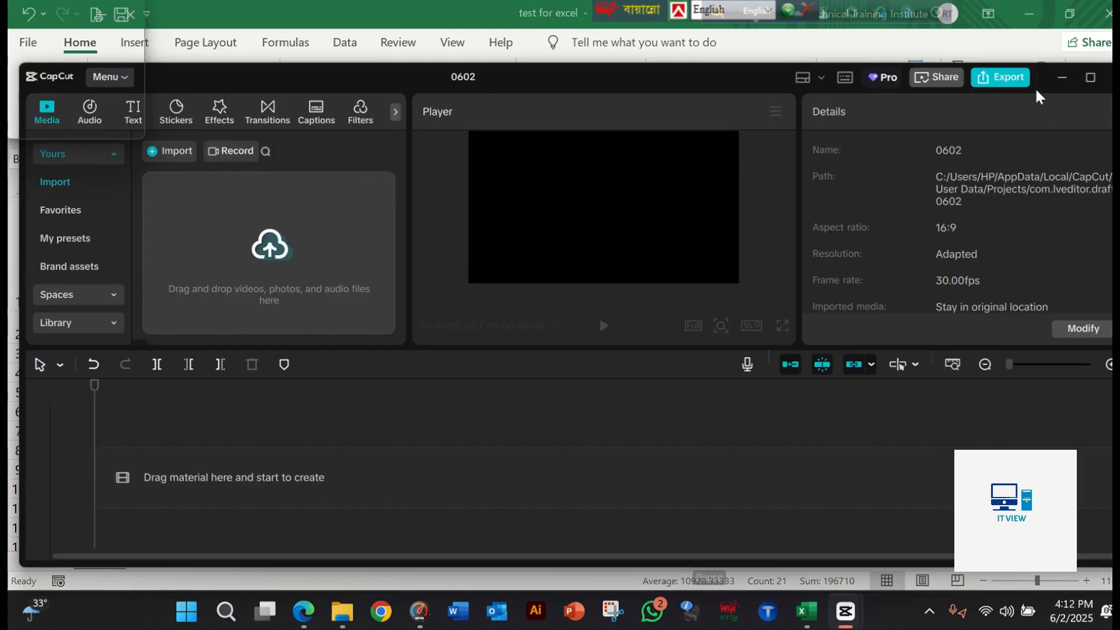
{"action": "left_click", "coordinate": [1062, 77]}
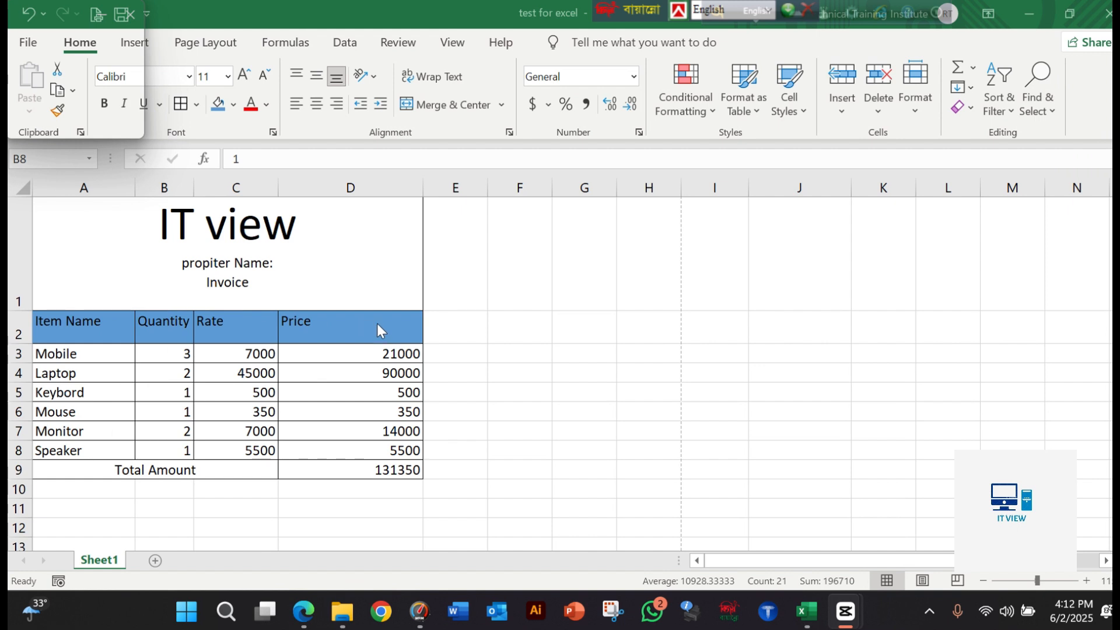
Step: Re-enter the total amount formula in D9 as =SUM(D3:D8) to add up all item prices
{"action": "left_click", "coordinate": [358, 467]}
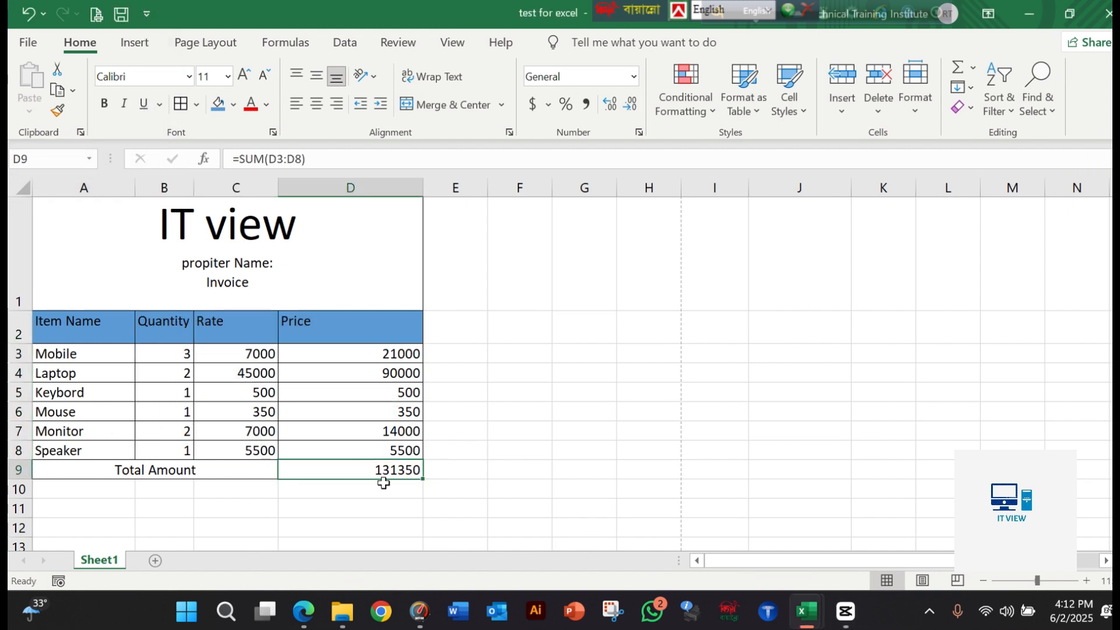
{"action": "left_click", "coordinate": [357, 438]}
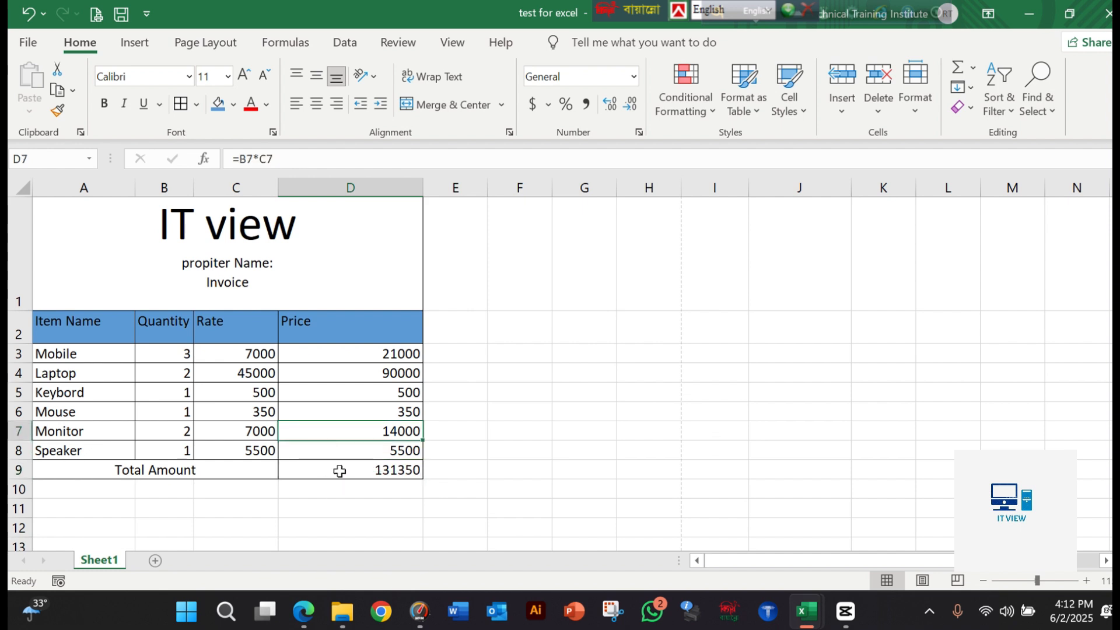
{"action": "left_click", "coordinate": [342, 464]}
{"action": "double_click", "coordinate": [342, 463]}
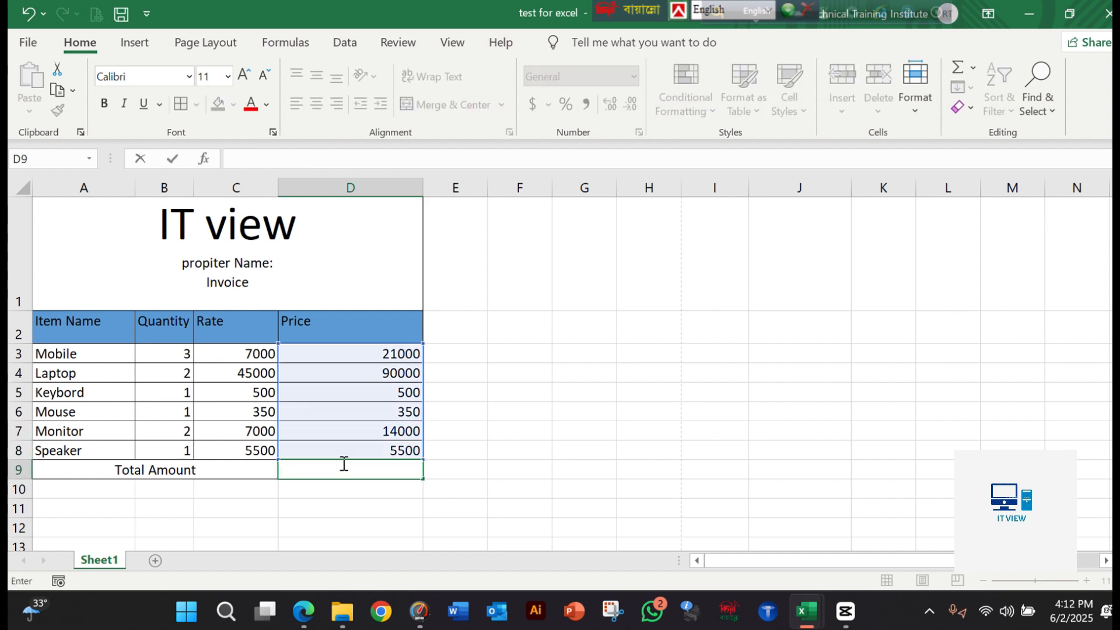
{"action": "type", "text": "=sum"}
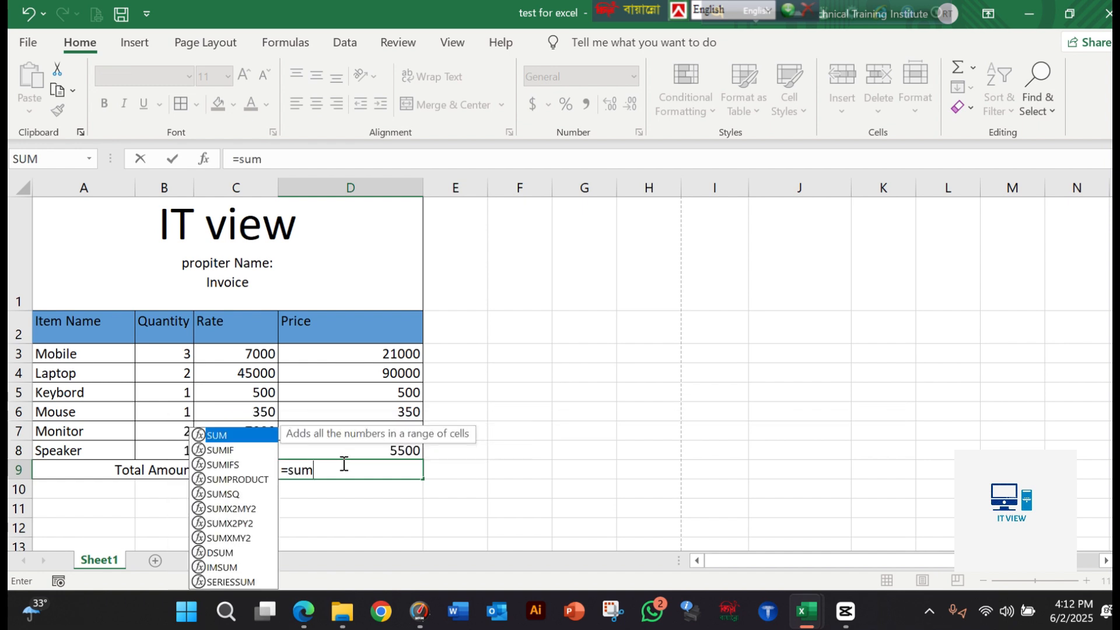
{"action": "key", "text": "Tab"}
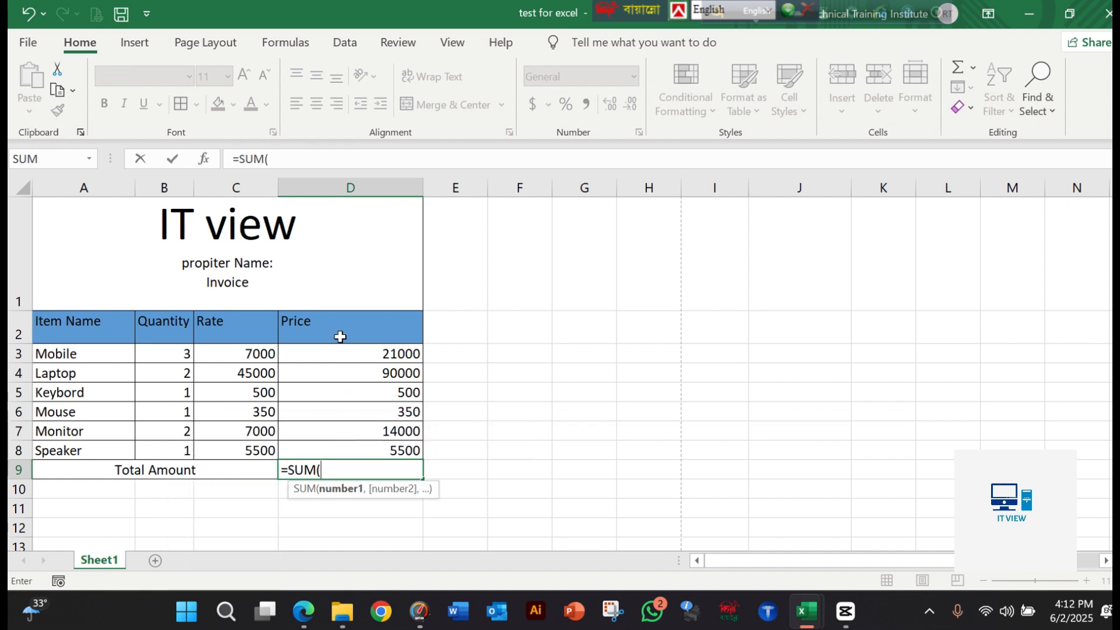
{"action": "left_click_drag", "start_coordinate": [339, 352], "coordinate": [359, 451]}
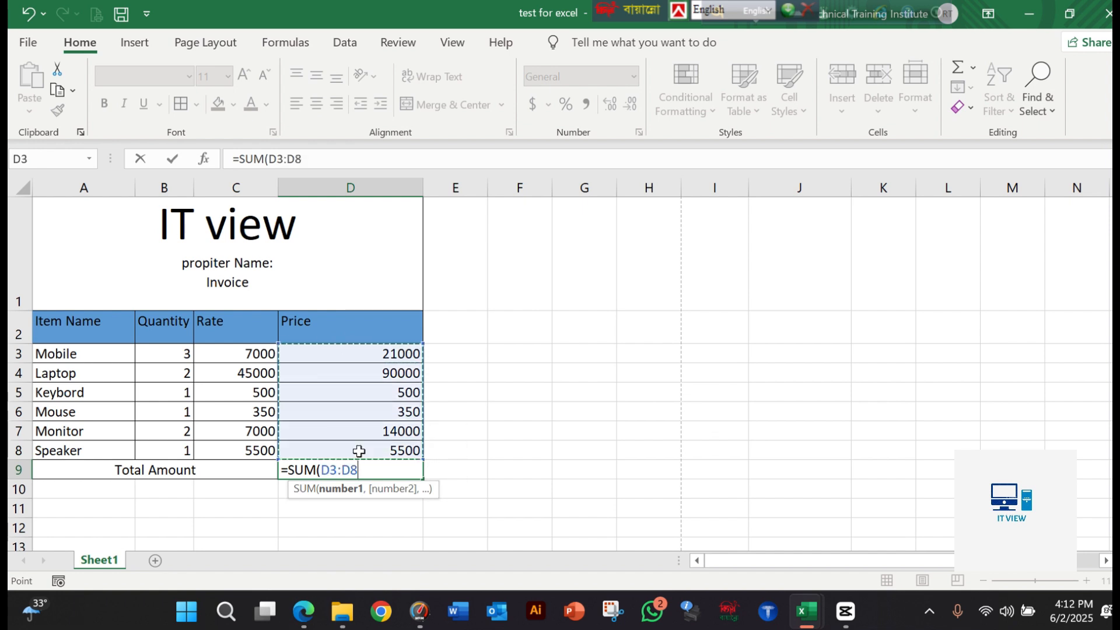
{"action": "key", "text": "Return"}
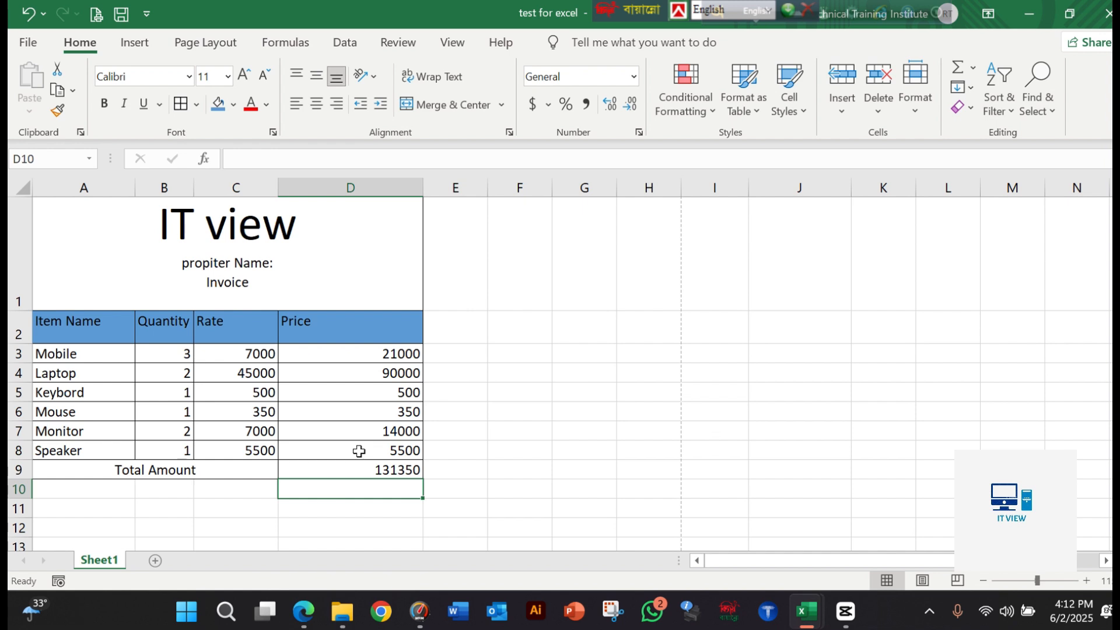
{"action": "left_click", "coordinate": [363, 465]}
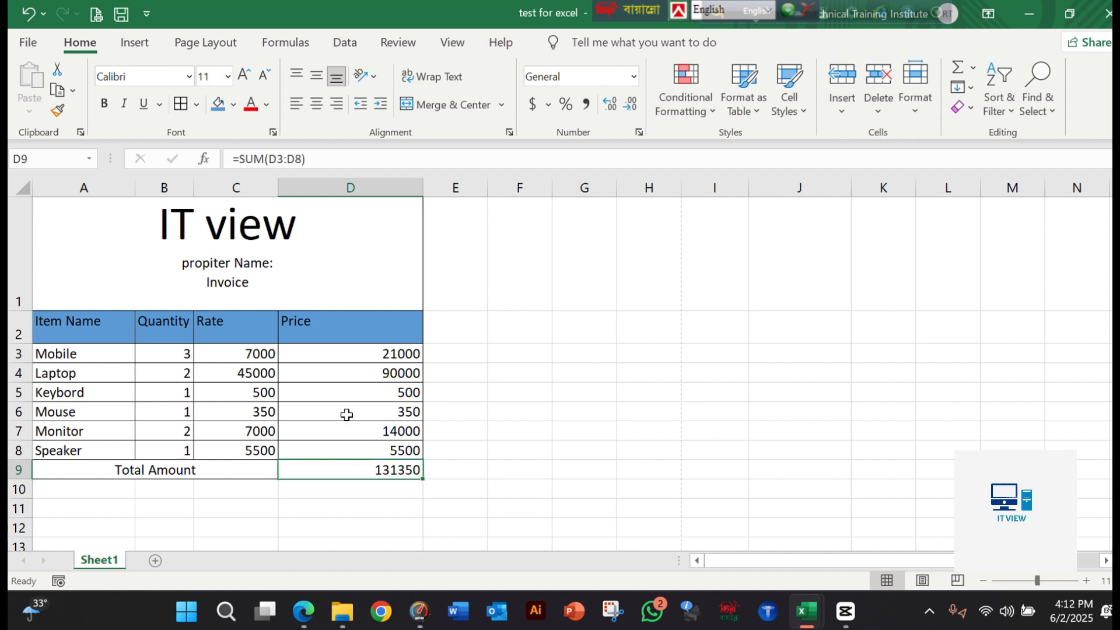
Step: Apply All Borders to the whole invoice range A1:D9
{"action": "left_click_drag", "start_coordinate": [80, 225], "coordinate": [295, 464]}
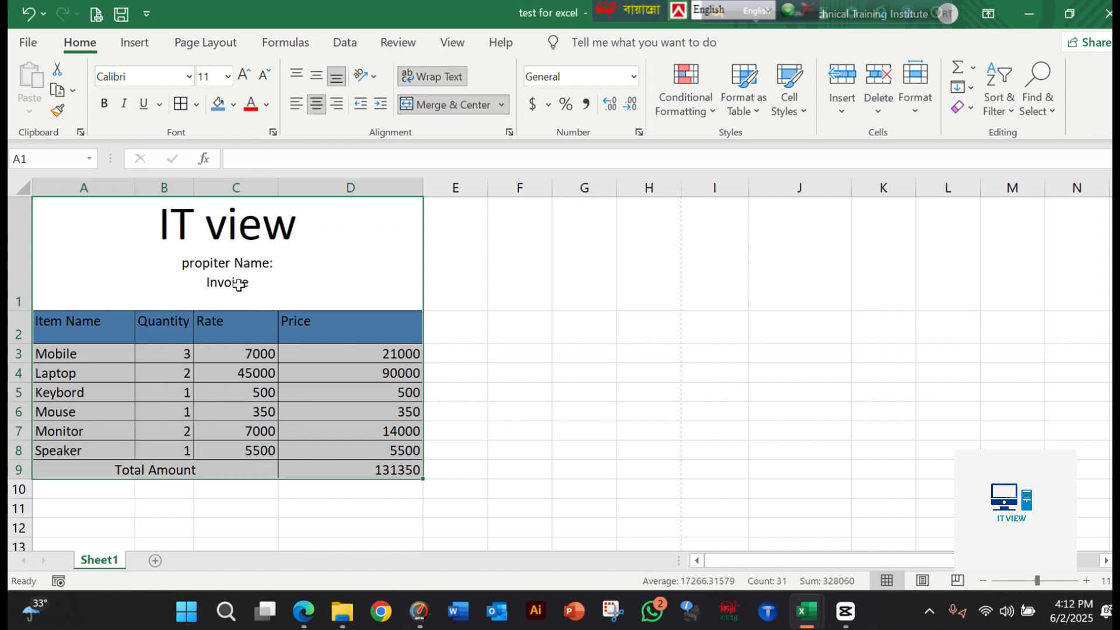
{"action": "left_click", "coordinate": [198, 108]}
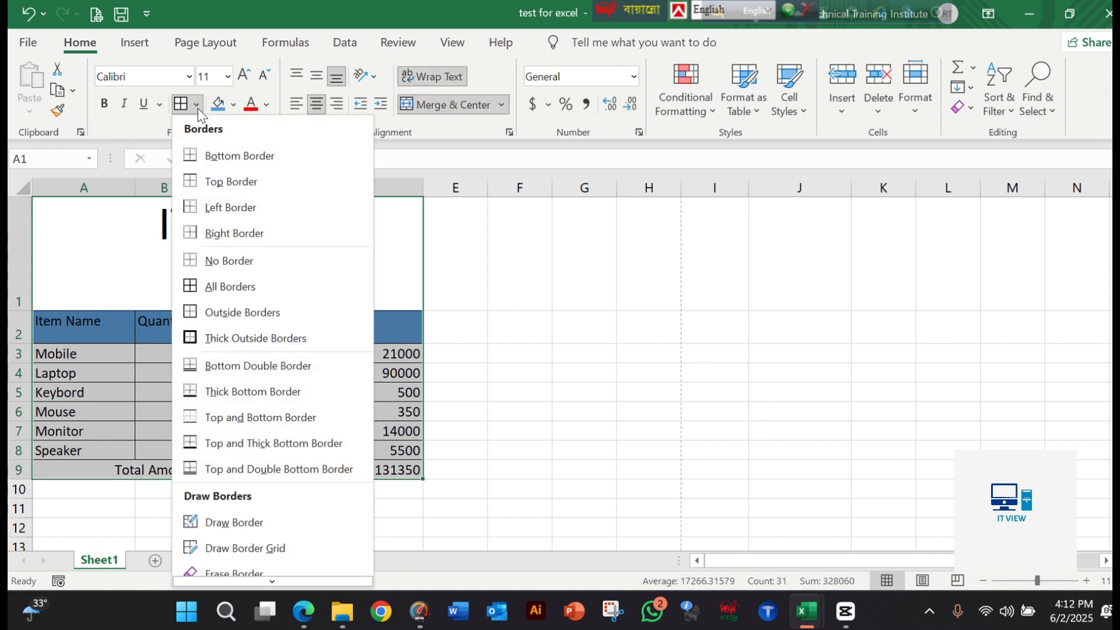
{"action": "left_click", "coordinate": [227, 285]}
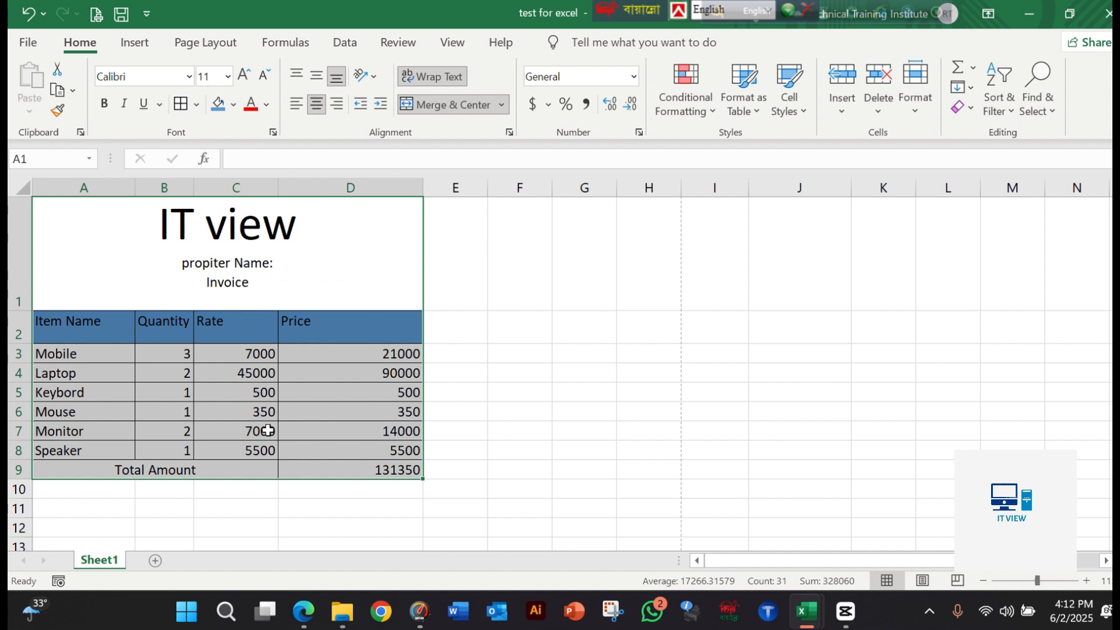
{"action": "left_click", "coordinate": [322, 416]}
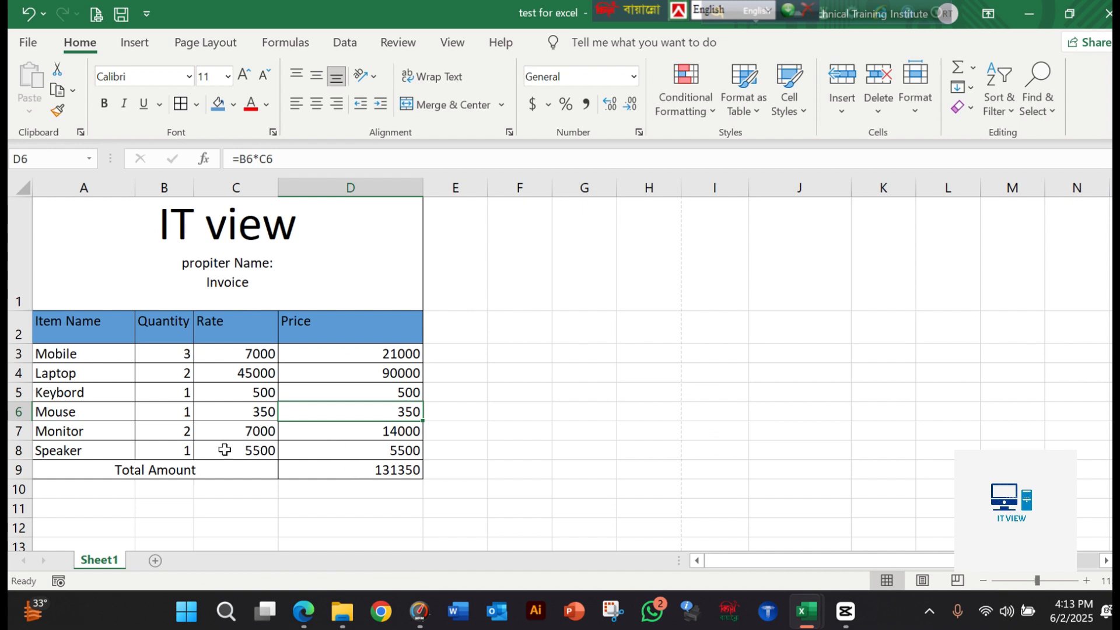
Step: Unmerge the Total Amount cell in row 9, and merge and center it across A9:C9 again
{"action": "left_click", "coordinate": [218, 468]}
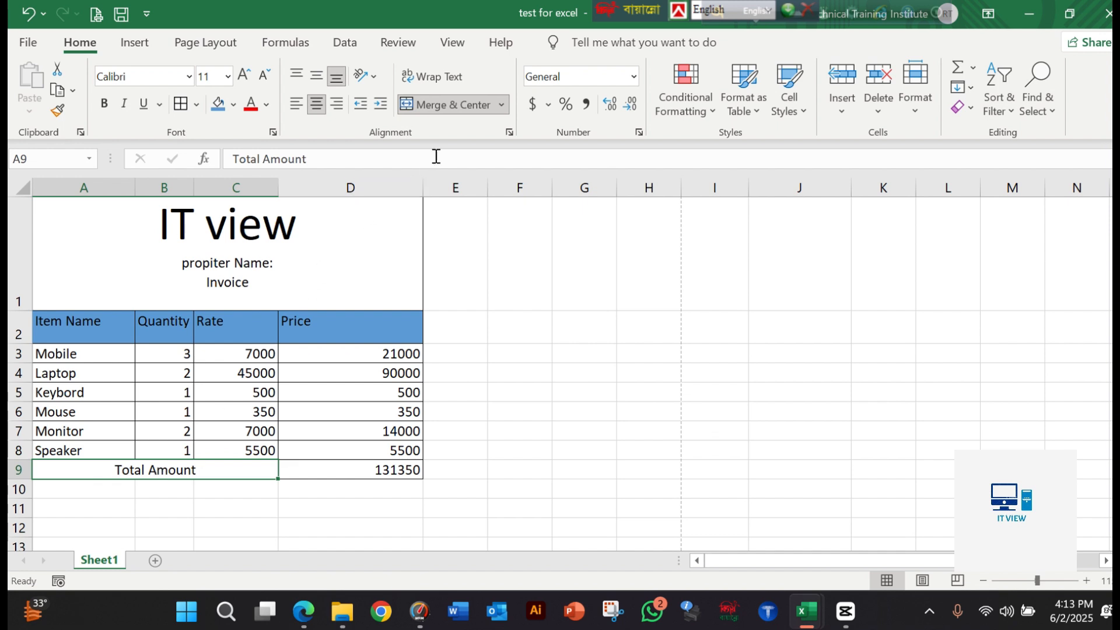
{"action": "left_click", "coordinate": [467, 104]}
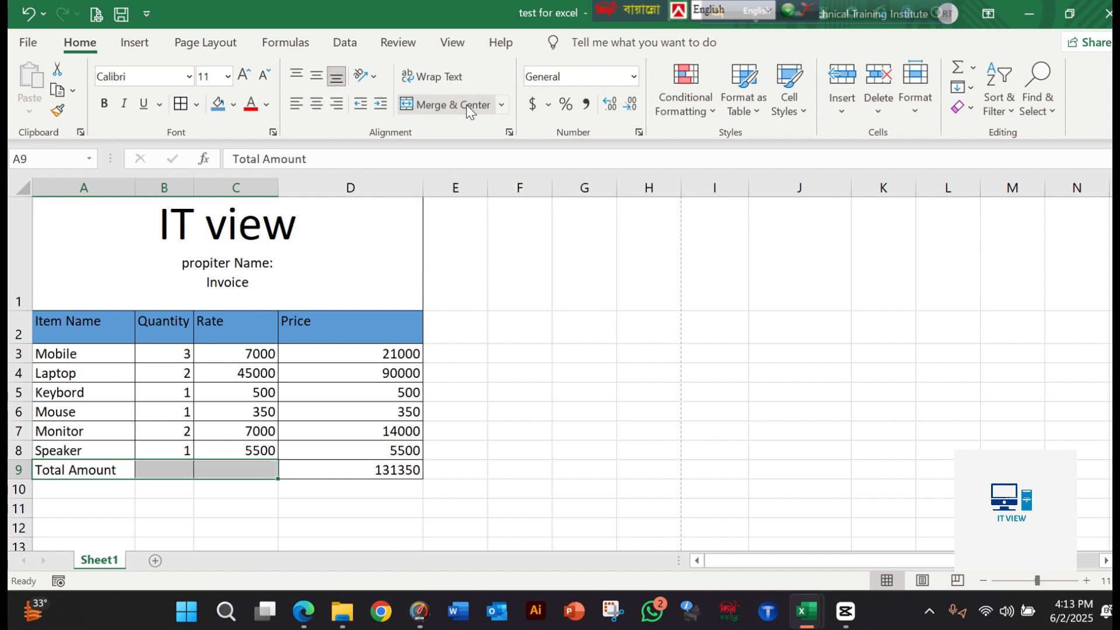
{"action": "left_click", "coordinate": [131, 527]}
{"action": "left_click", "coordinate": [111, 503]}
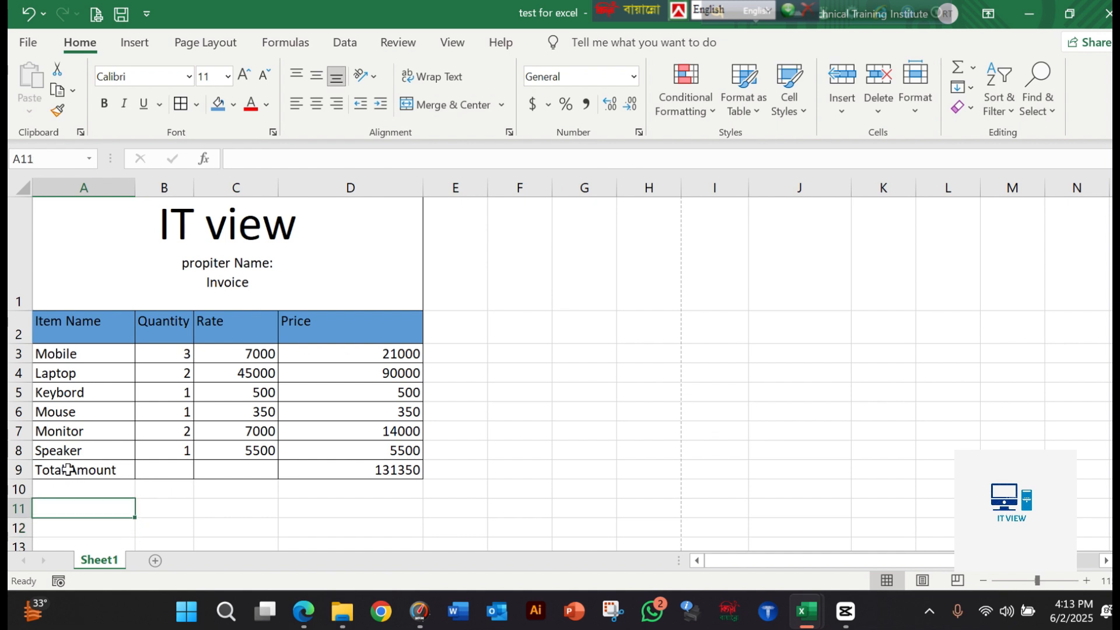
{"action": "left_click_drag", "start_coordinate": [68, 469], "coordinate": [222, 468]}
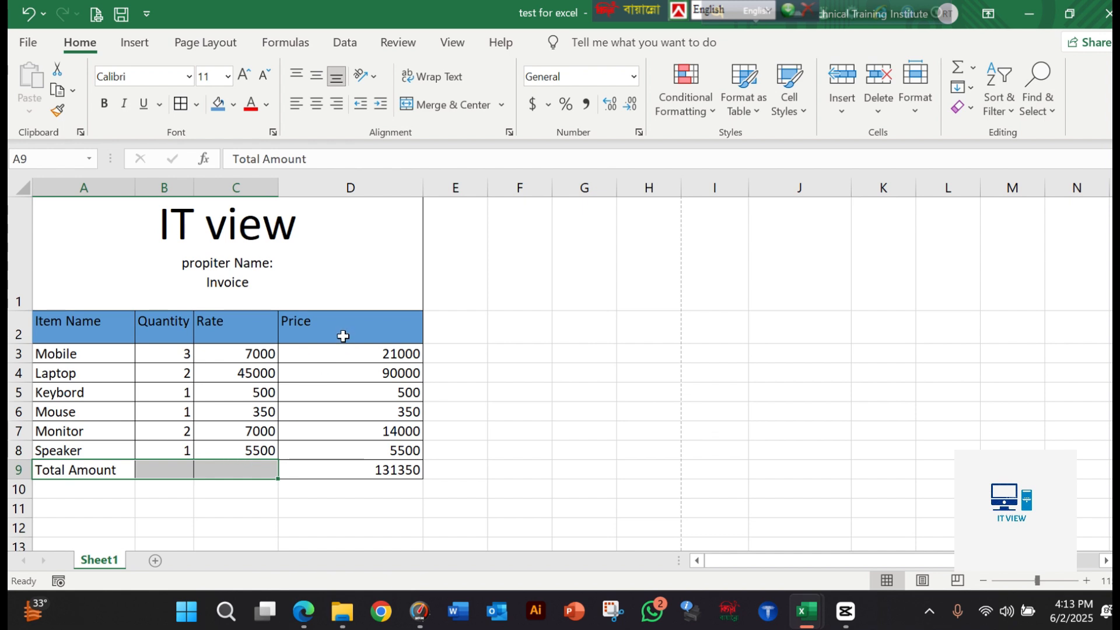
{"action": "left_click", "coordinate": [434, 103]}
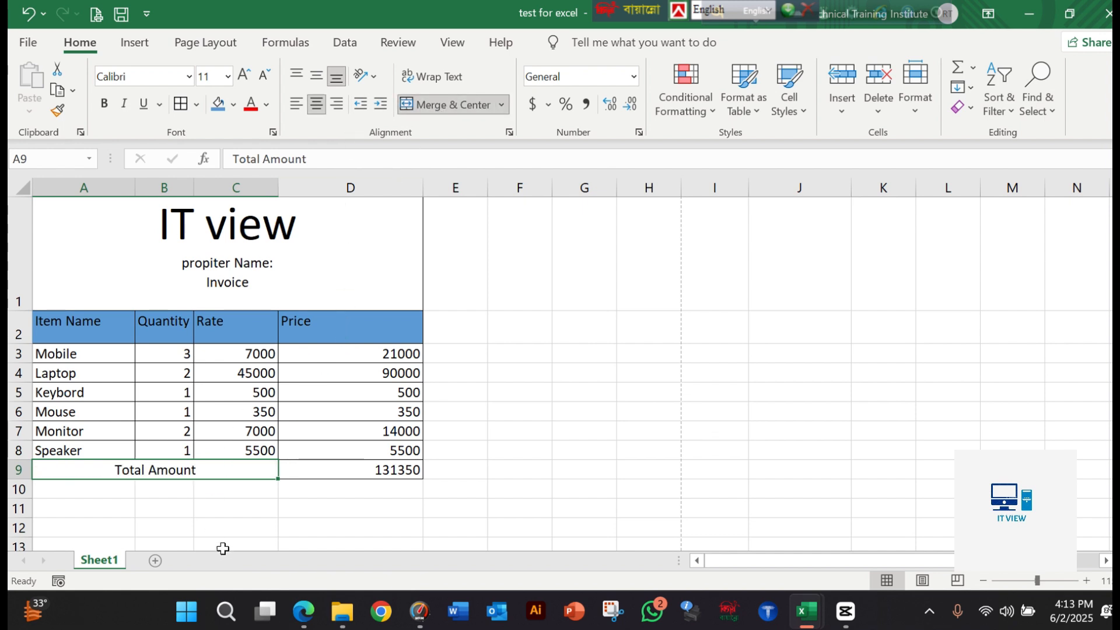
{"action": "left_click", "coordinate": [239, 525]}
{"action": "left_click", "coordinate": [330, 460]}
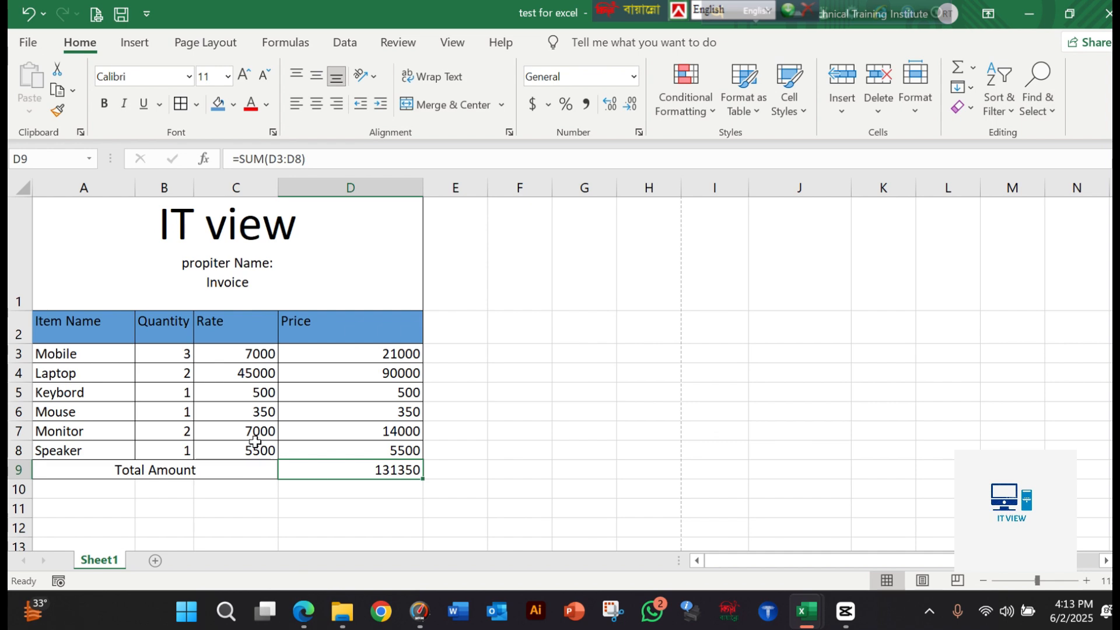
{"action": "scroll", "coordinate": [255, 438], "scroll_direction": "down", "scroll_amount": 1}
{"action": "scroll", "coordinate": [245, 441], "scroll_direction": "up", "scroll_amount": 1}
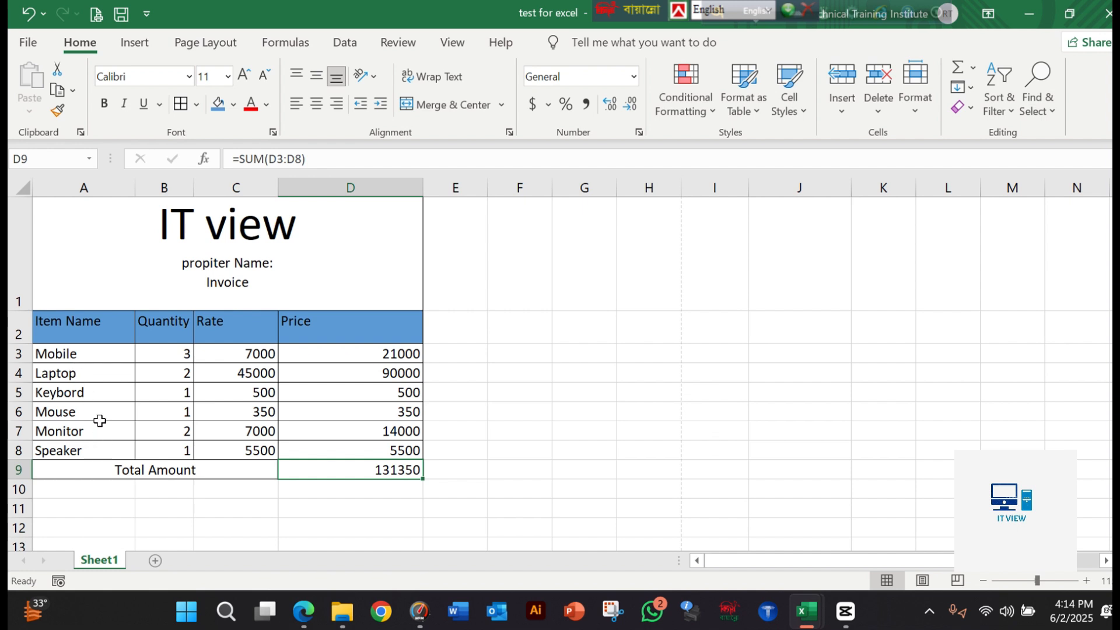
{"action": "left_click", "coordinate": [87, 448]}
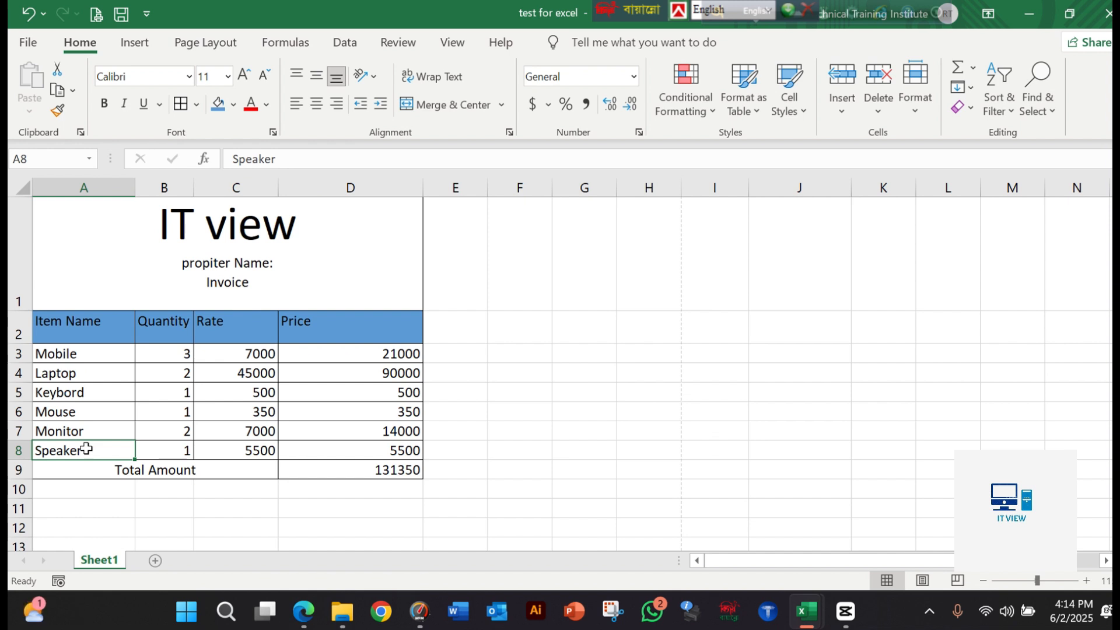
Step: Replace the item name in A8 with Mobile
{"action": "type", "text": "MO"}
{"action": "key", "text": "BackSpace"}
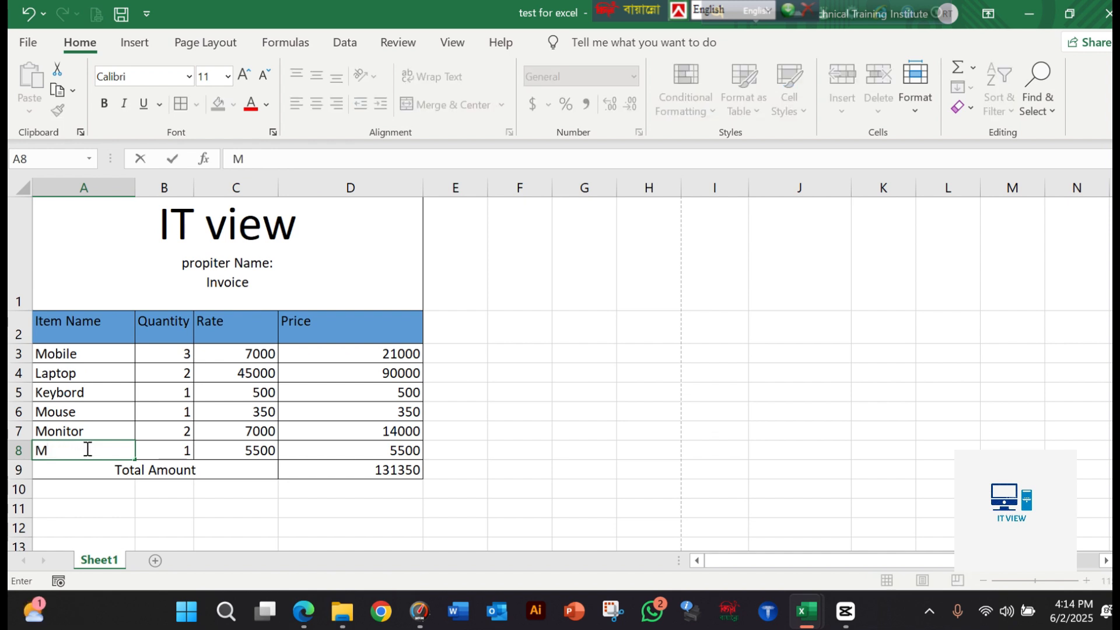
{"action": "type", "text": "obile"}
{"action": "left_click", "coordinate": [232, 454]}
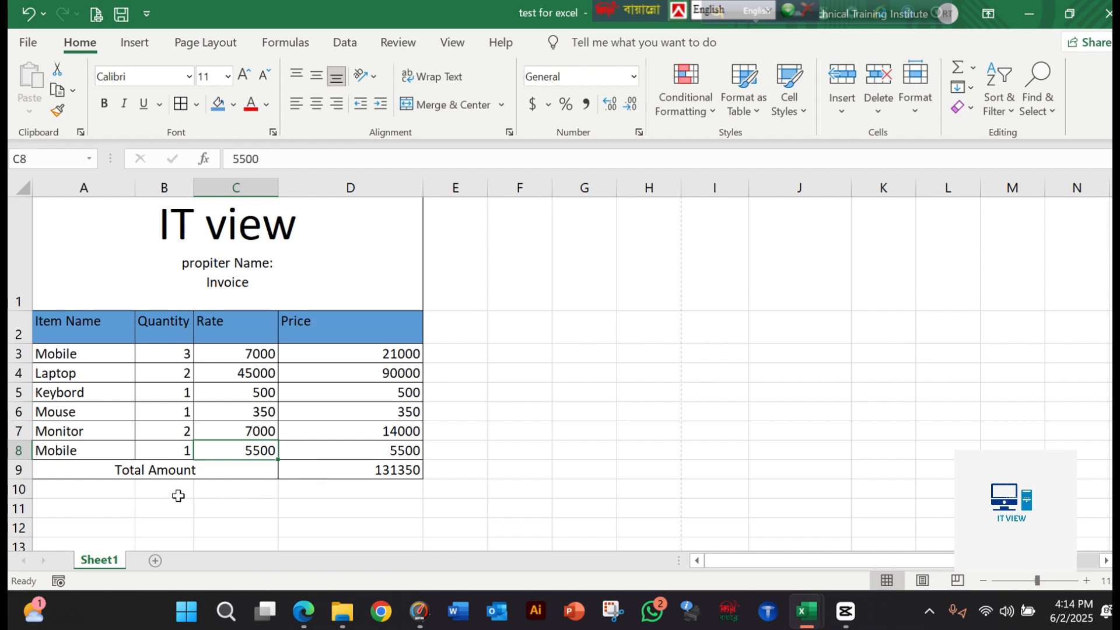
{"action": "left_click", "coordinate": [223, 491]}
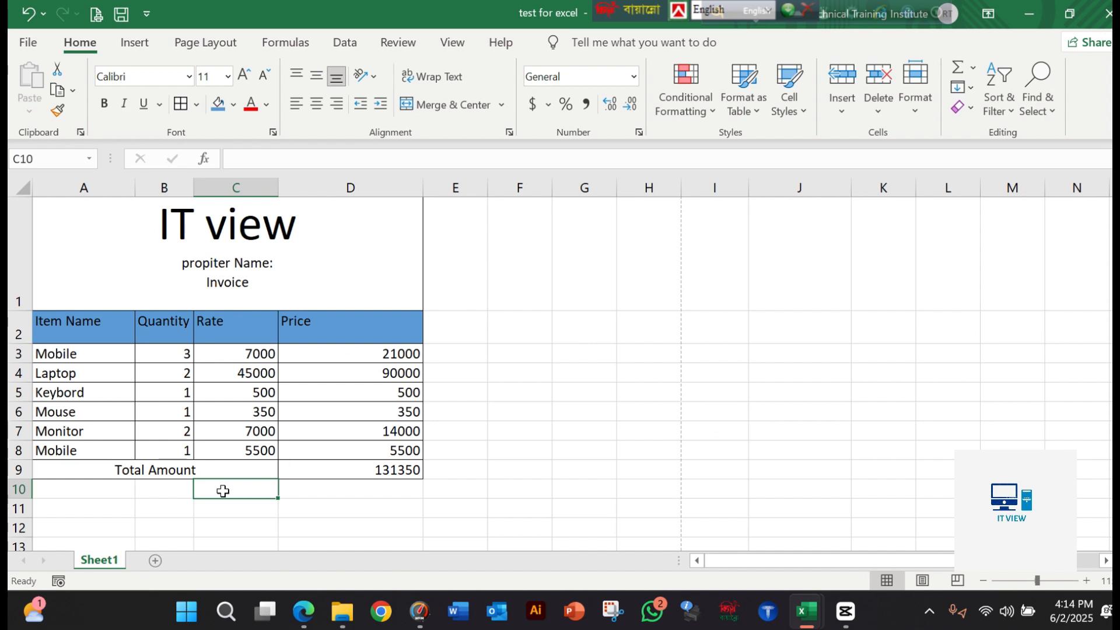
{"action": "type", "text": "M"}
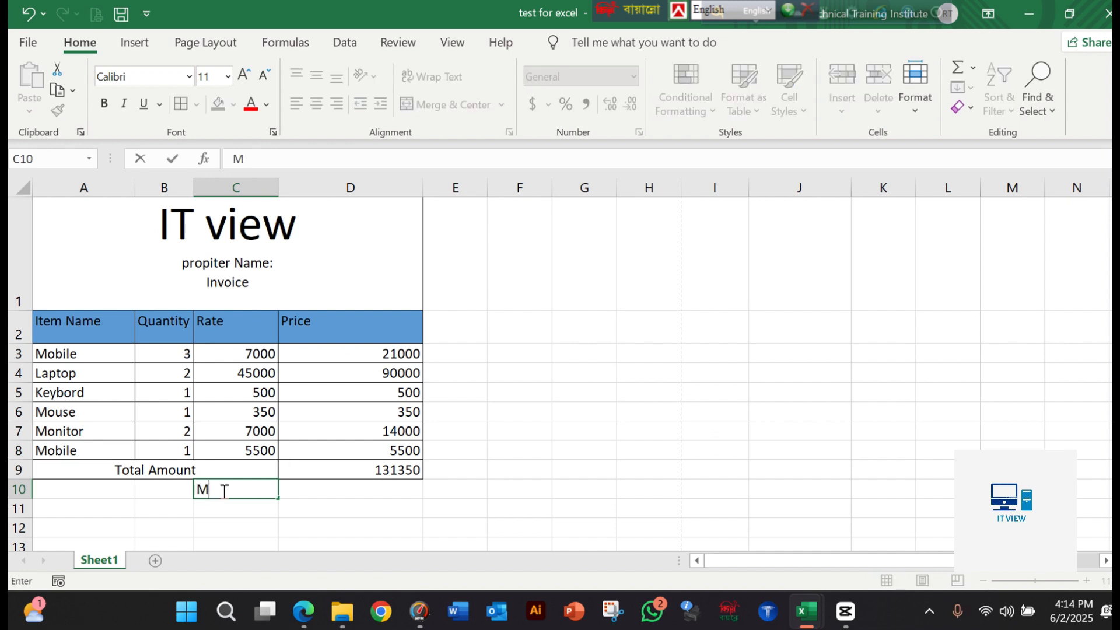
{"action": "key", "text": "BackSpace"}
Step: Merge and center A10:C10 below the Total Amount row and label it "Without Mobile"
{"action": "left_click_drag", "start_coordinate": [107, 488], "coordinate": [218, 493]}
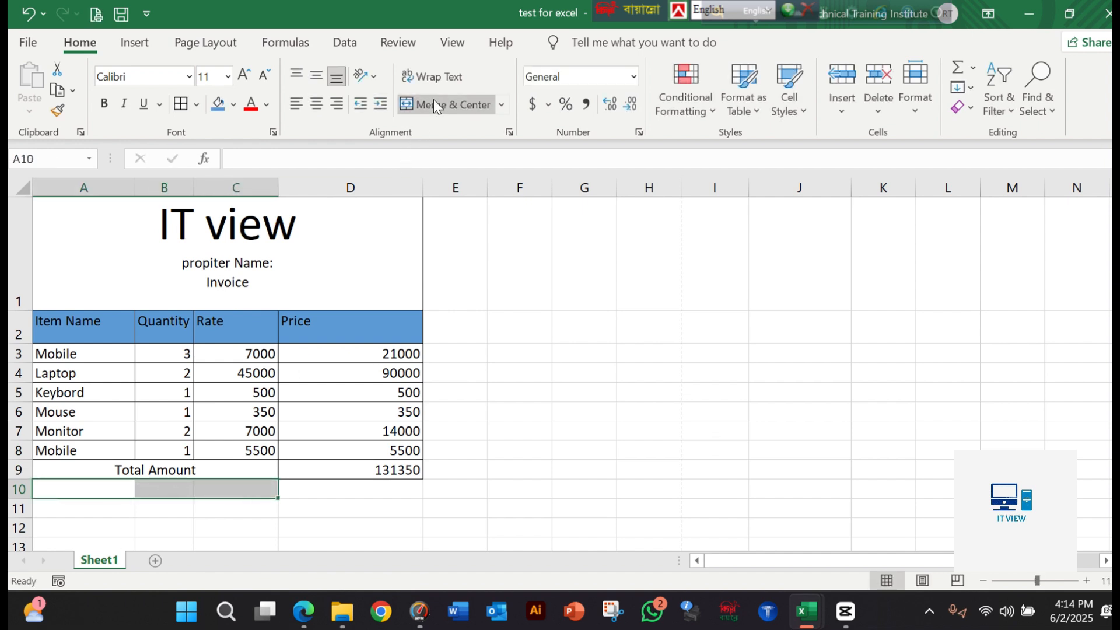
{"action": "left_click", "coordinate": [433, 104]}
{"action": "double_click", "coordinate": [220, 493]}
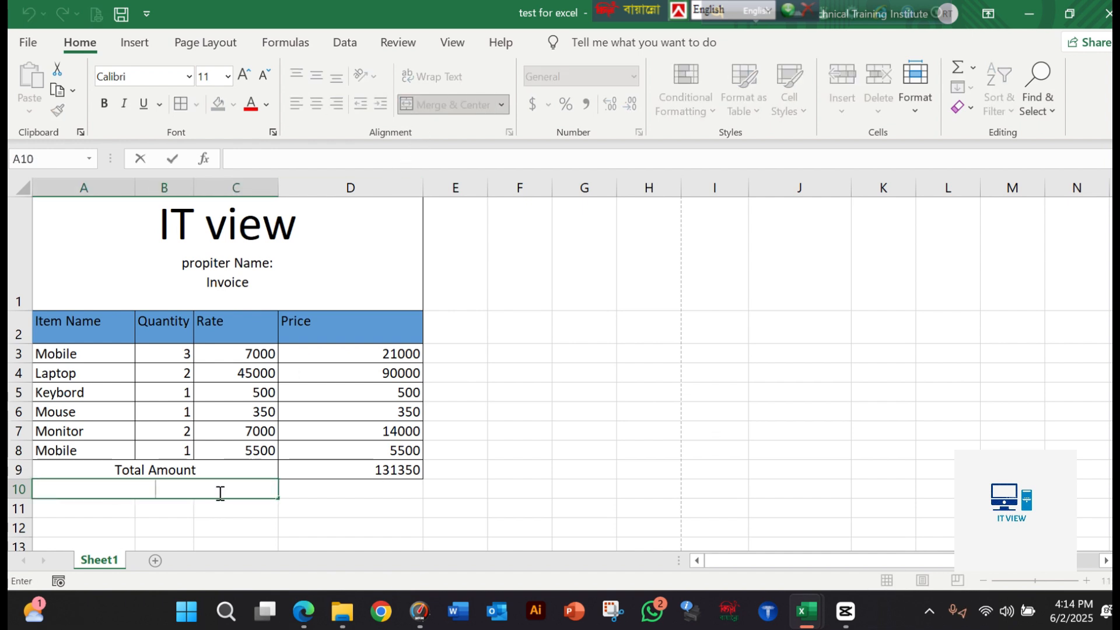
{"action": "type", "text": "Wi"}
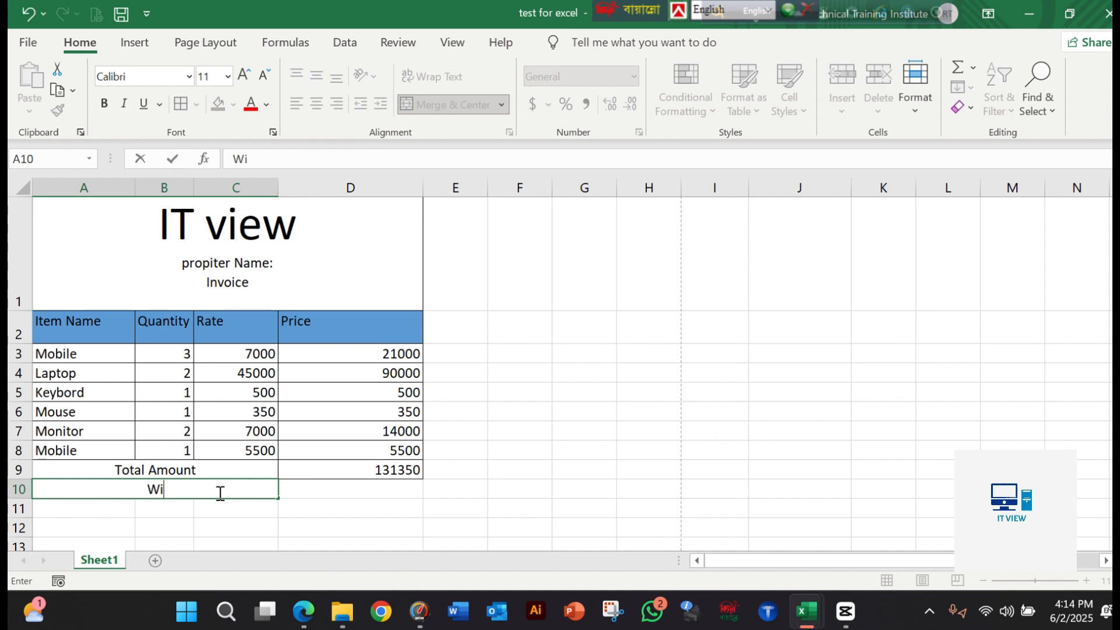
{"action": "type", "text": "thout "}
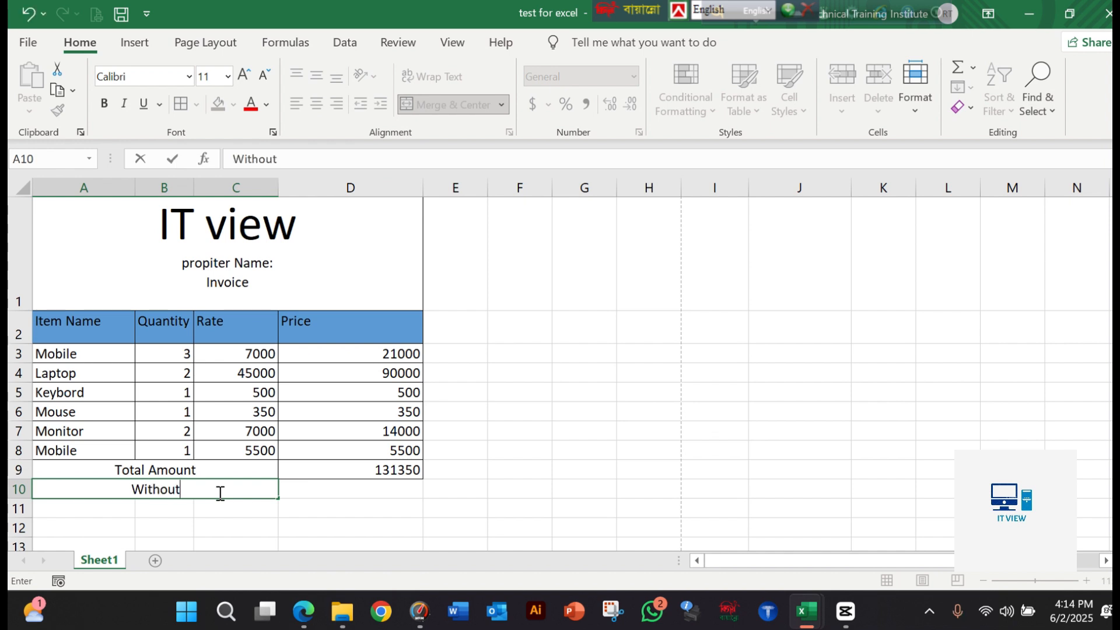
{"action": "type", "text": "M"}
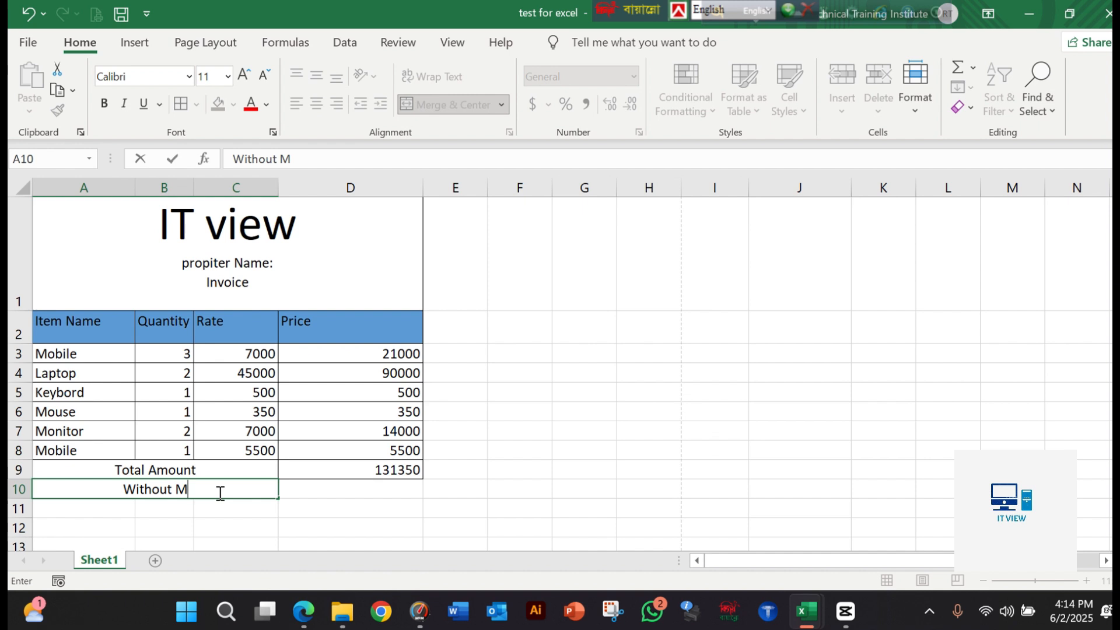
{"action": "type", "text": "obile"}
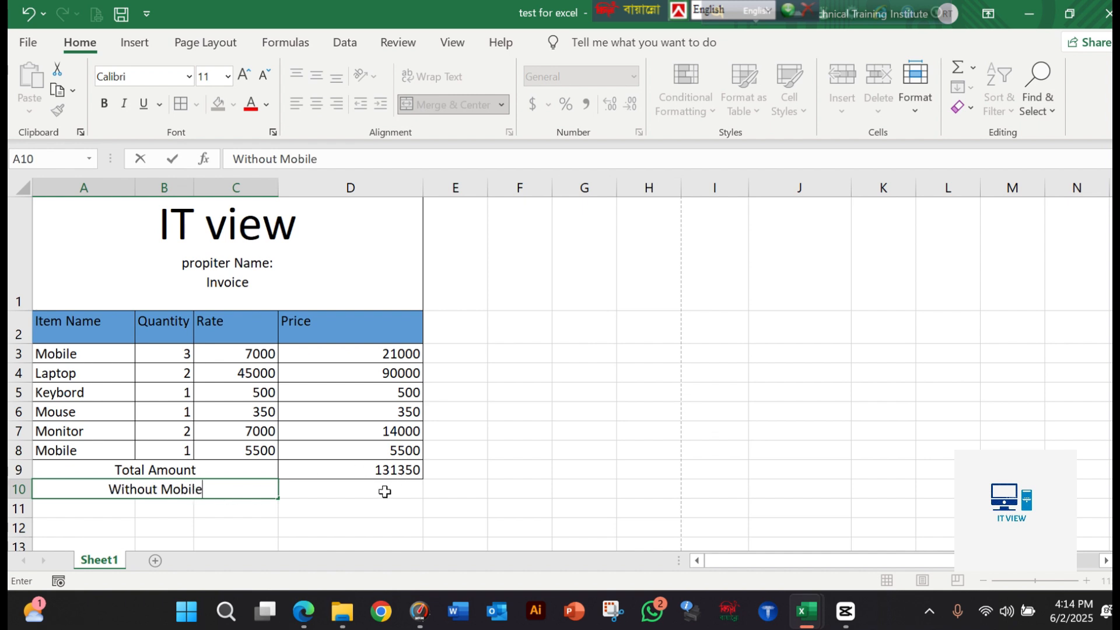
Step: Add the two Mobile prices in D10 with the formula =D3+D8
{"action": "left_click", "coordinate": [383, 493]}
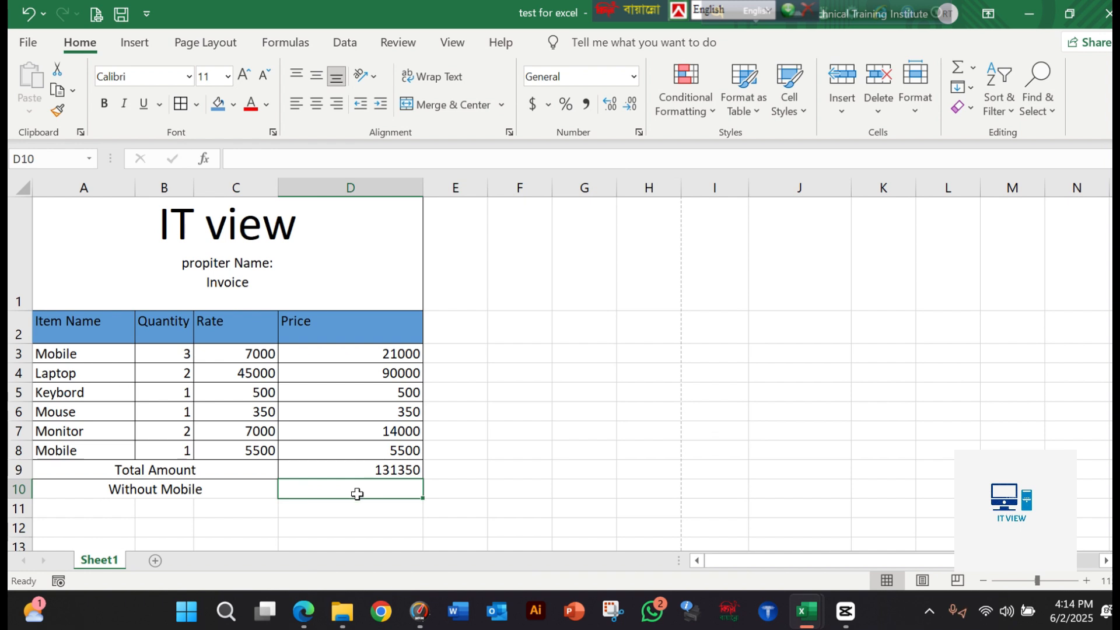
{"action": "type", "text": "="}
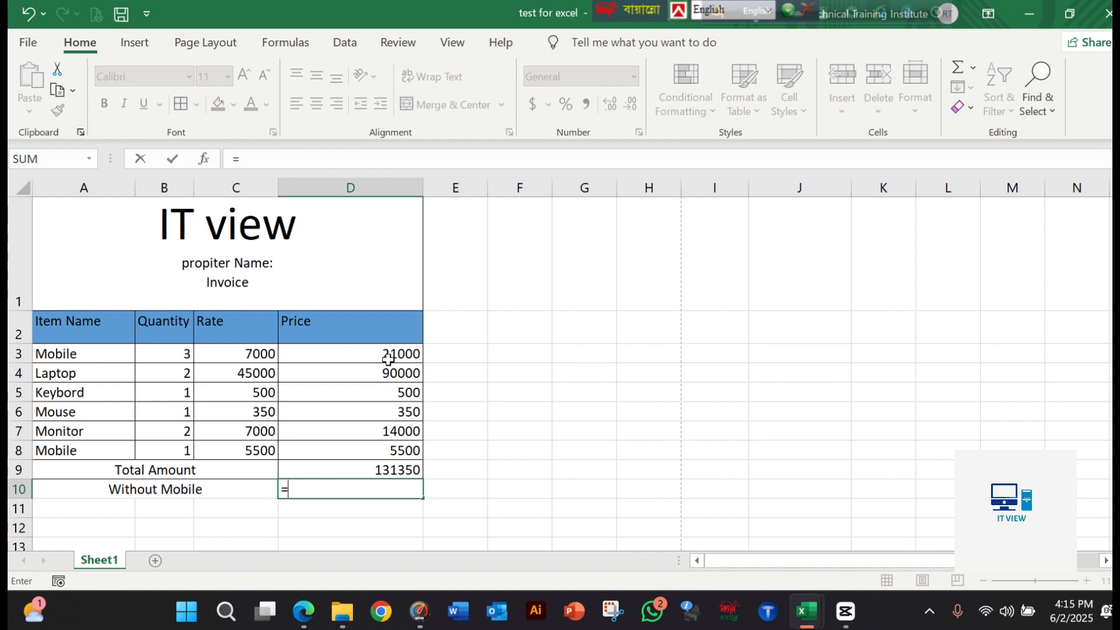
{"action": "left_click", "coordinate": [368, 356]}
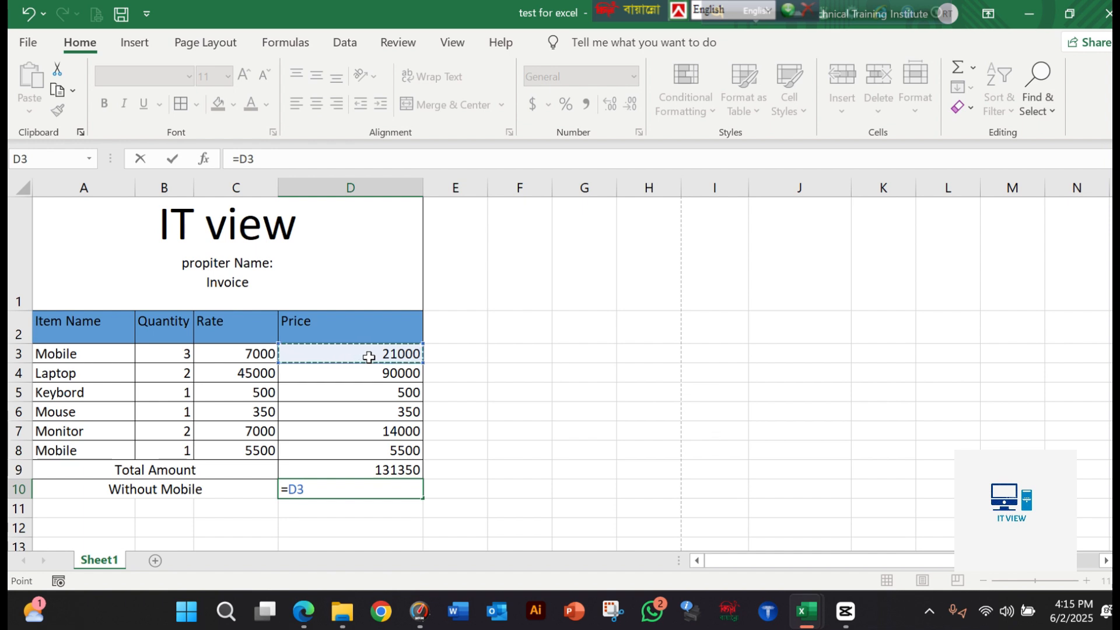
{"action": "type", "text": "+"}
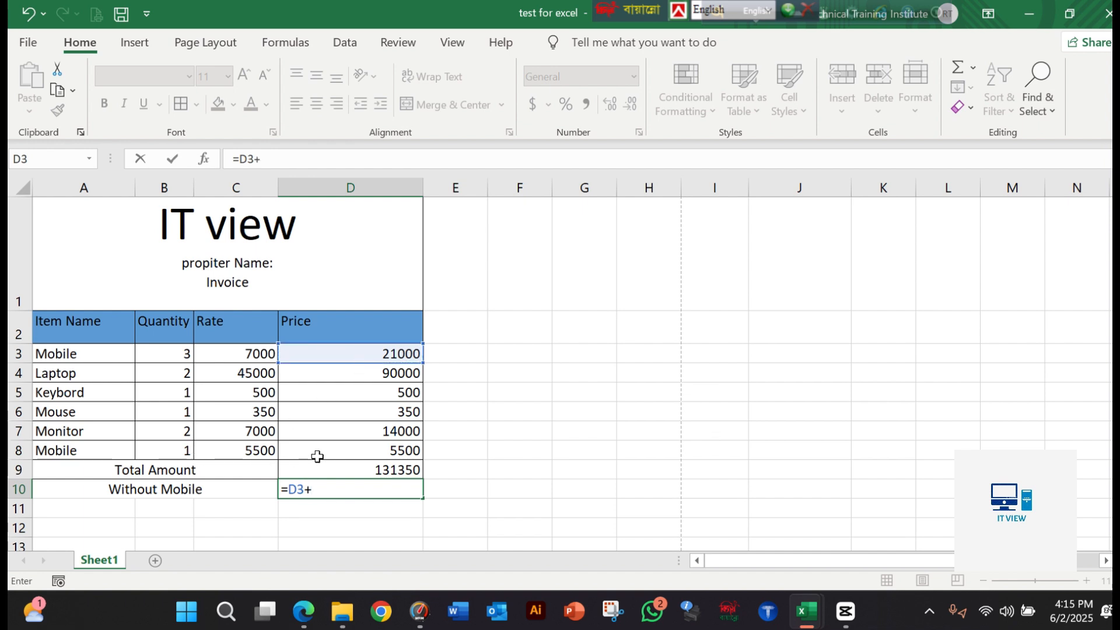
{"action": "left_click", "coordinate": [411, 454]}
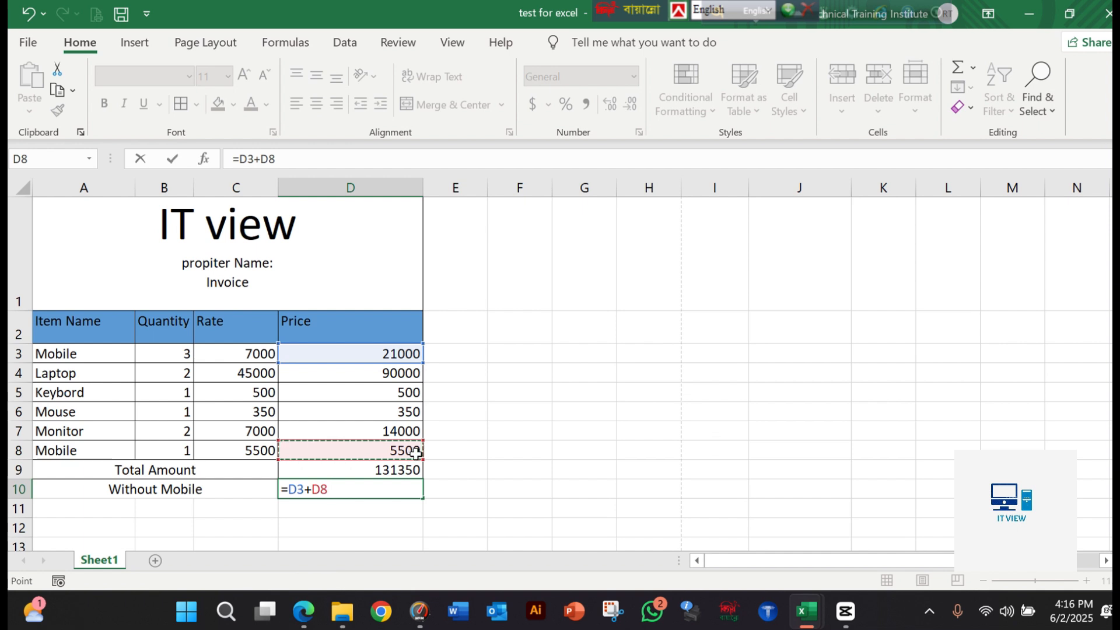
{"action": "key", "text": "Return"}
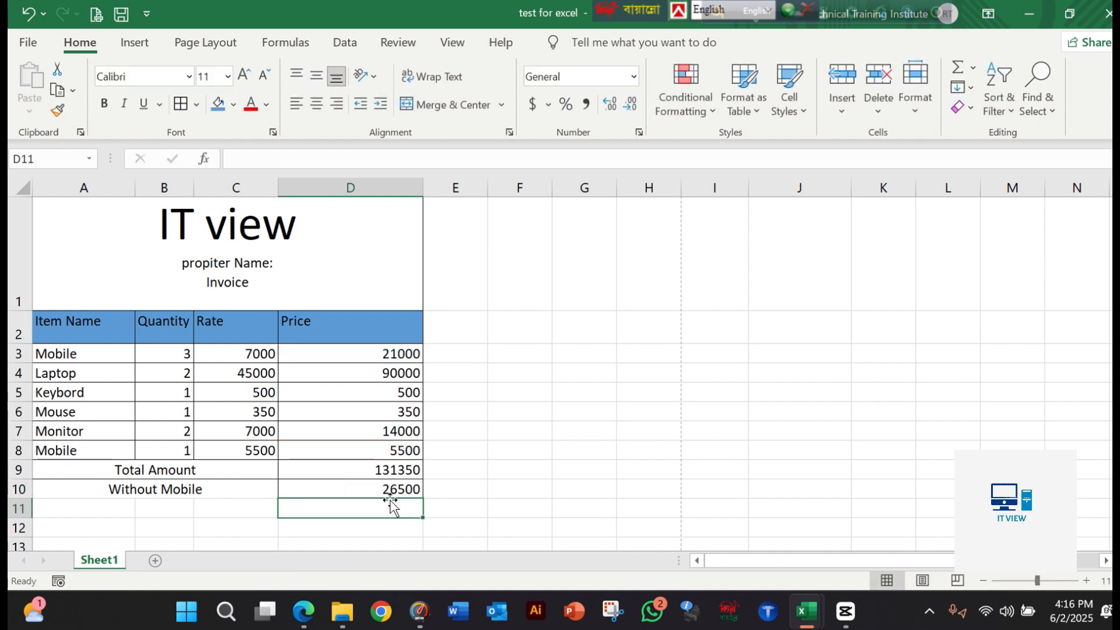
{"action": "left_click", "coordinate": [381, 490]}
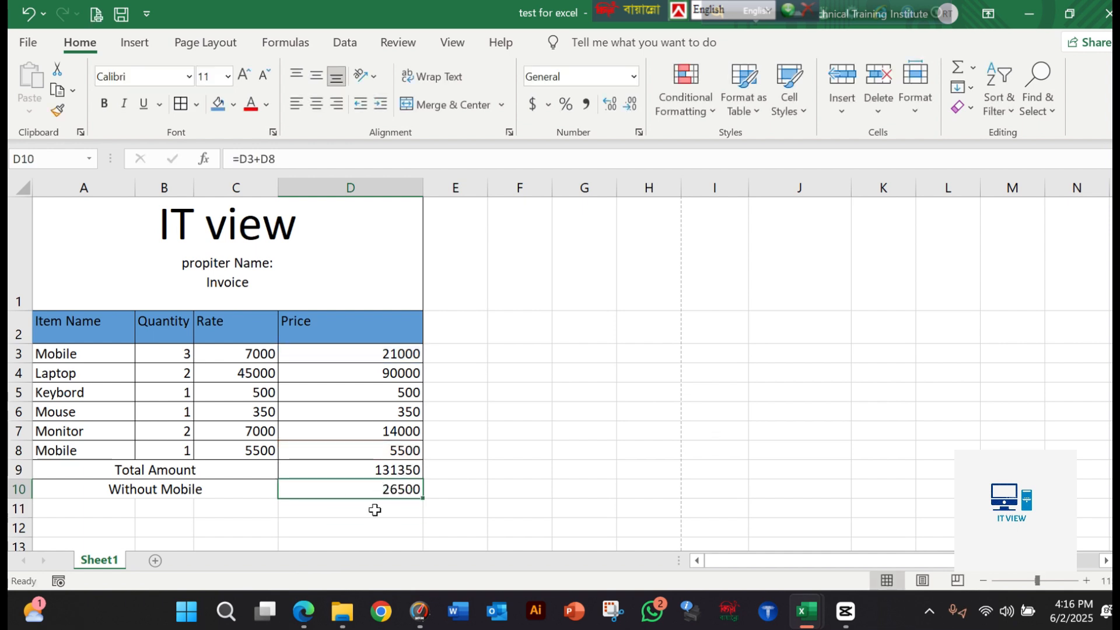
Step: Merge and center A11:C11 and label it "Payable Amount"
{"action": "left_click", "coordinate": [312, 512]}
{"action": "left_click", "coordinate": [244, 514]}
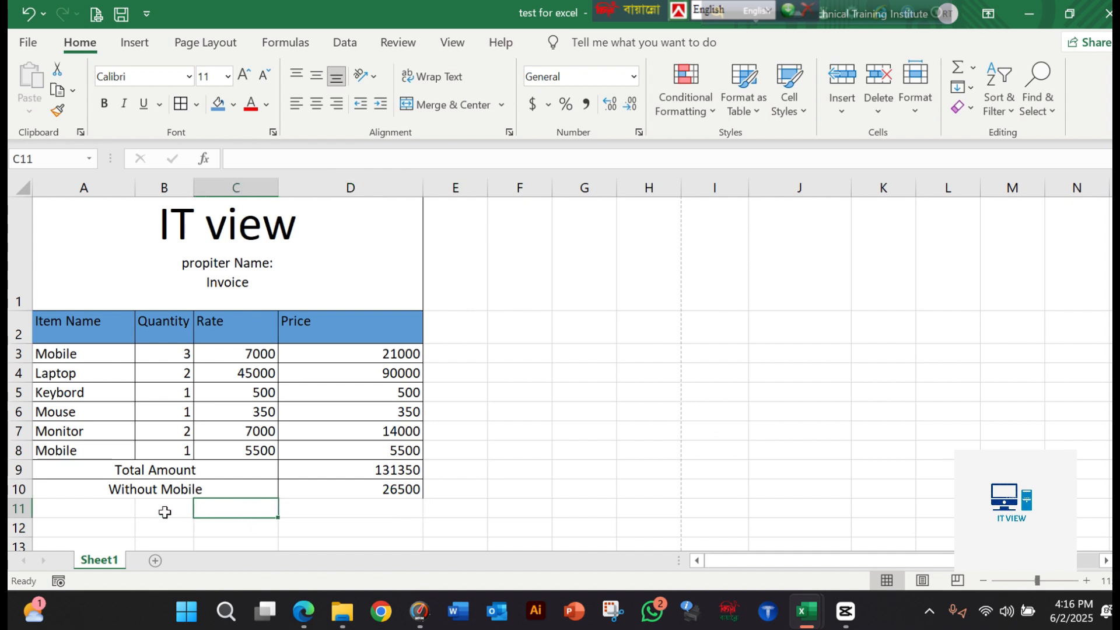
{"action": "left_click", "coordinate": [127, 504]}
{"action": "left_click_drag", "start_coordinate": [126, 504], "coordinate": [222, 500]}
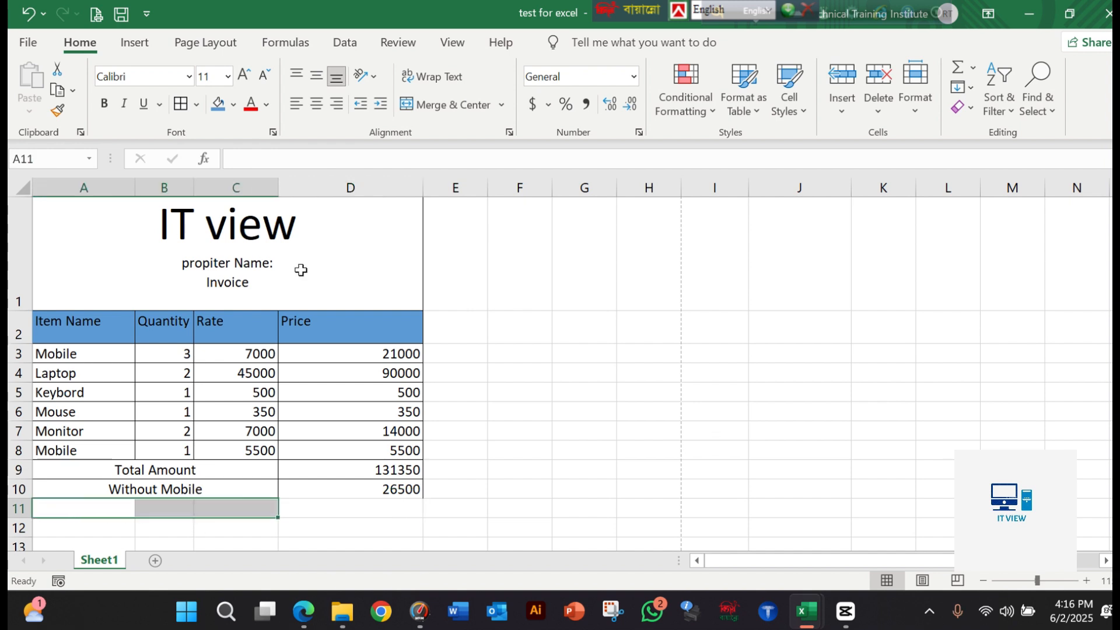
{"action": "left_click", "coordinate": [429, 97]}
{"action": "double_click", "coordinate": [213, 507]}
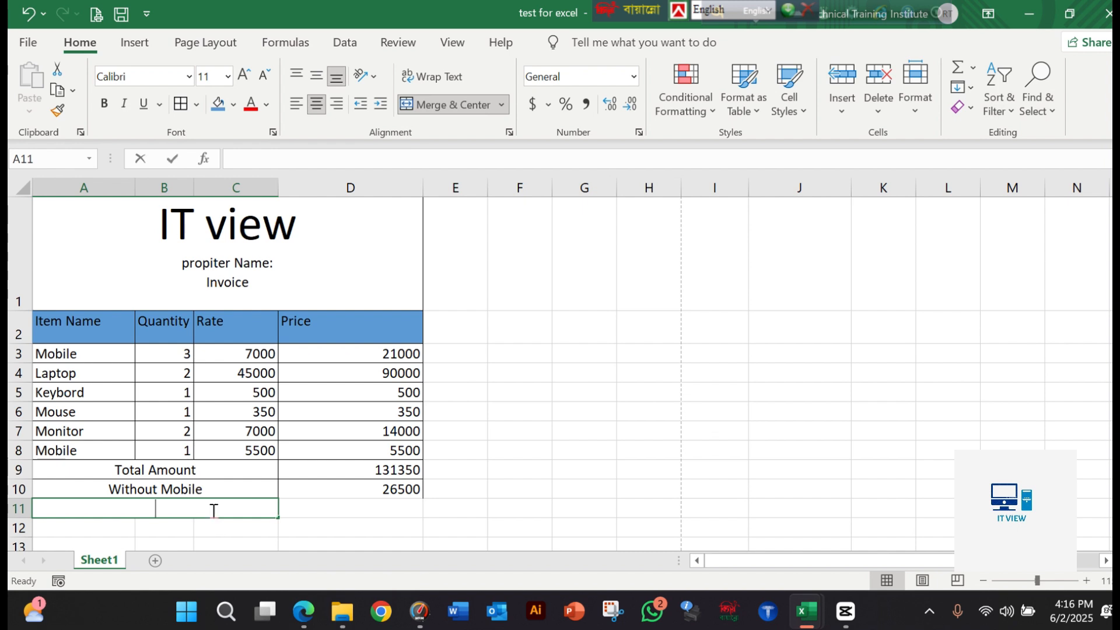
{"action": "type", "text": "Pa"}
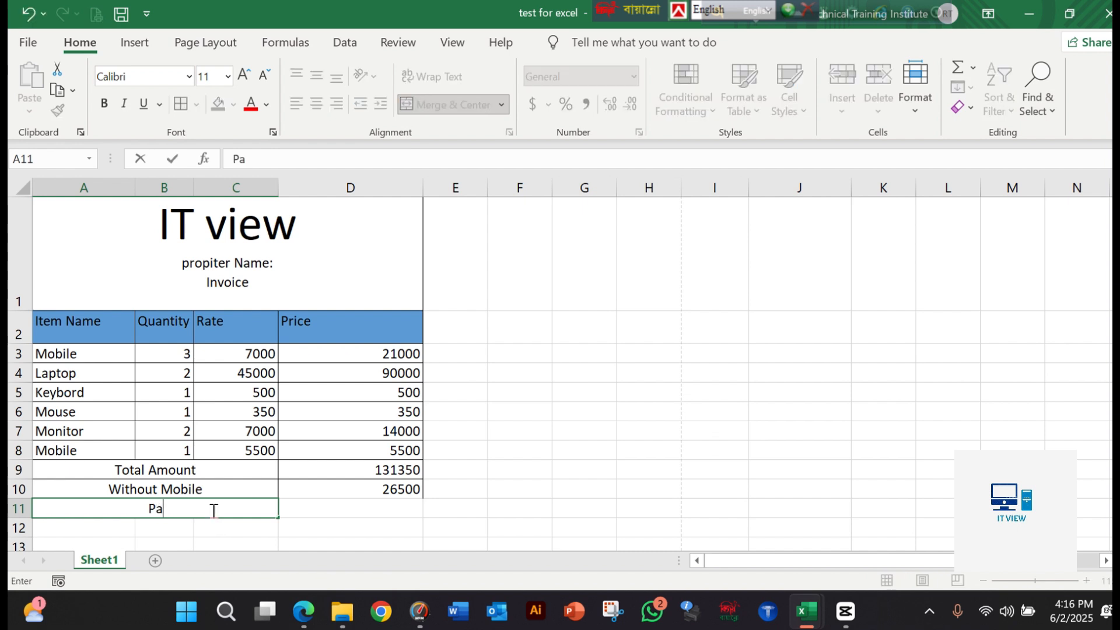
{"action": "type", "text": "yable"}
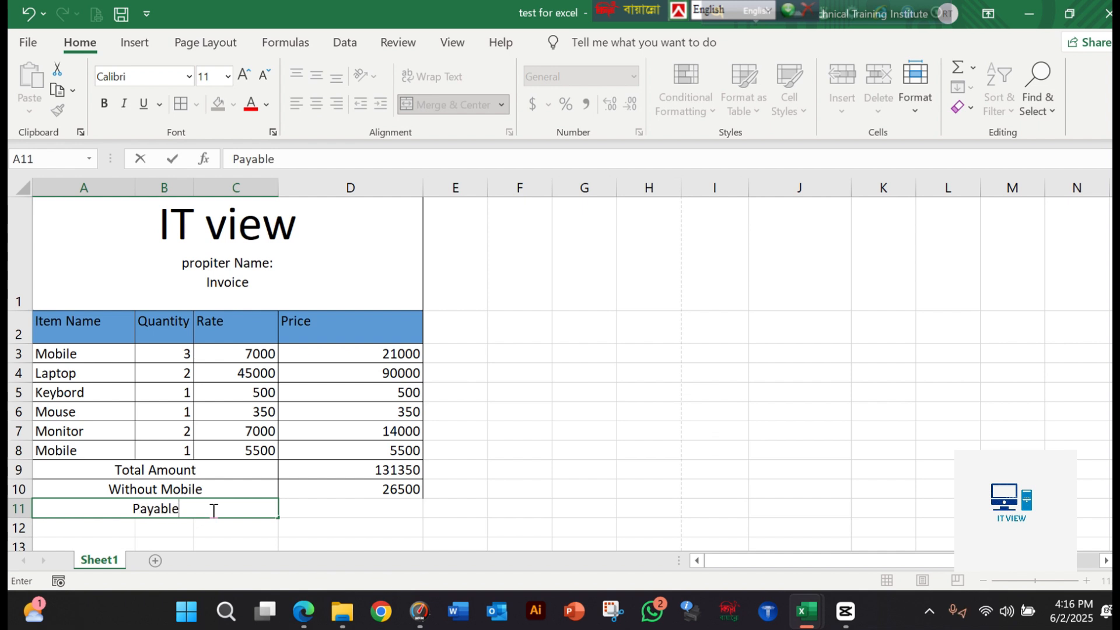
{"action": "type", "text": " Amount"}
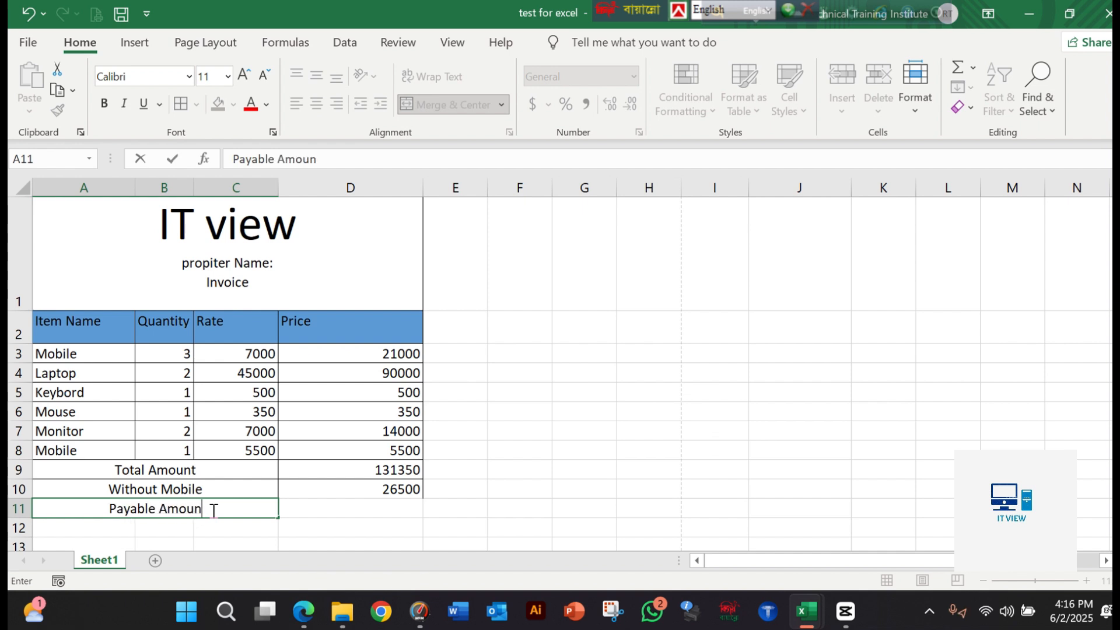
Step: Calculate the payable amount in D11 with the formula =D9-D10, subtracting the Mobile prices from the total
{"action": "left_click", "coordinate": [343, 513]}
{"action": "left_click", "coordinate": [375, 471]}
{"action": "left_click", "coordinate": [375, 491]}
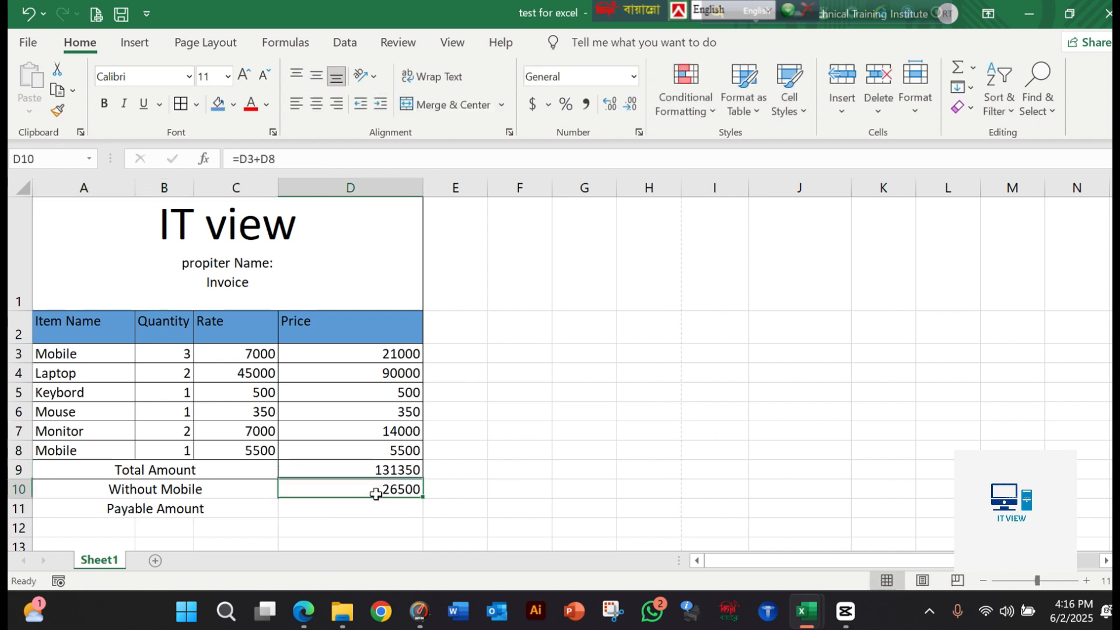
{"action": "left_click", "coordinate": [376, 511]}
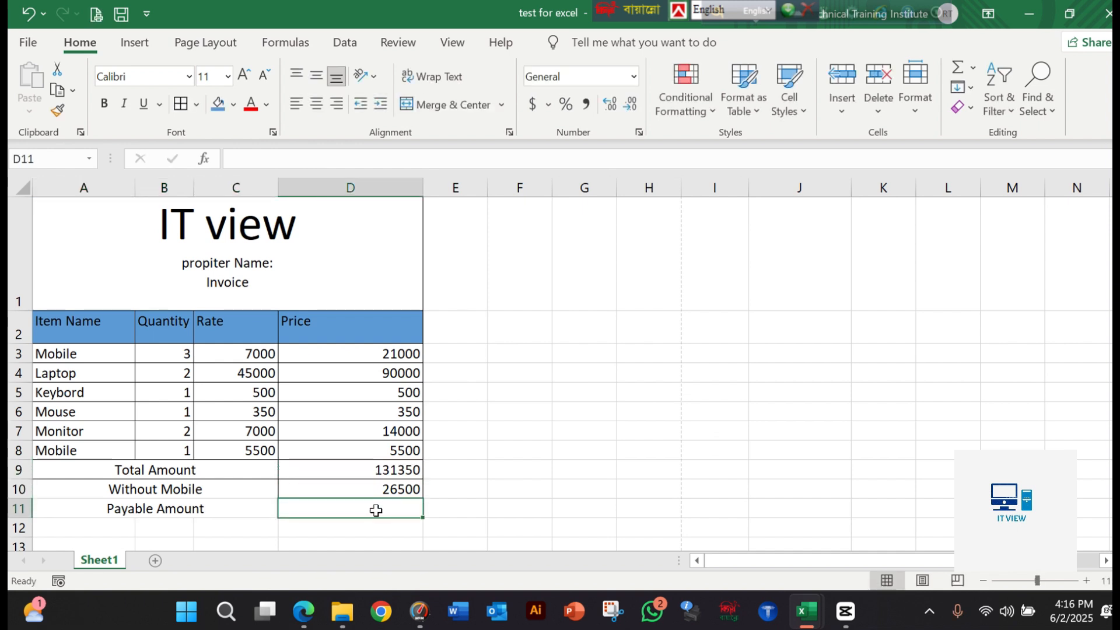
{"action": "type", "text": "="}
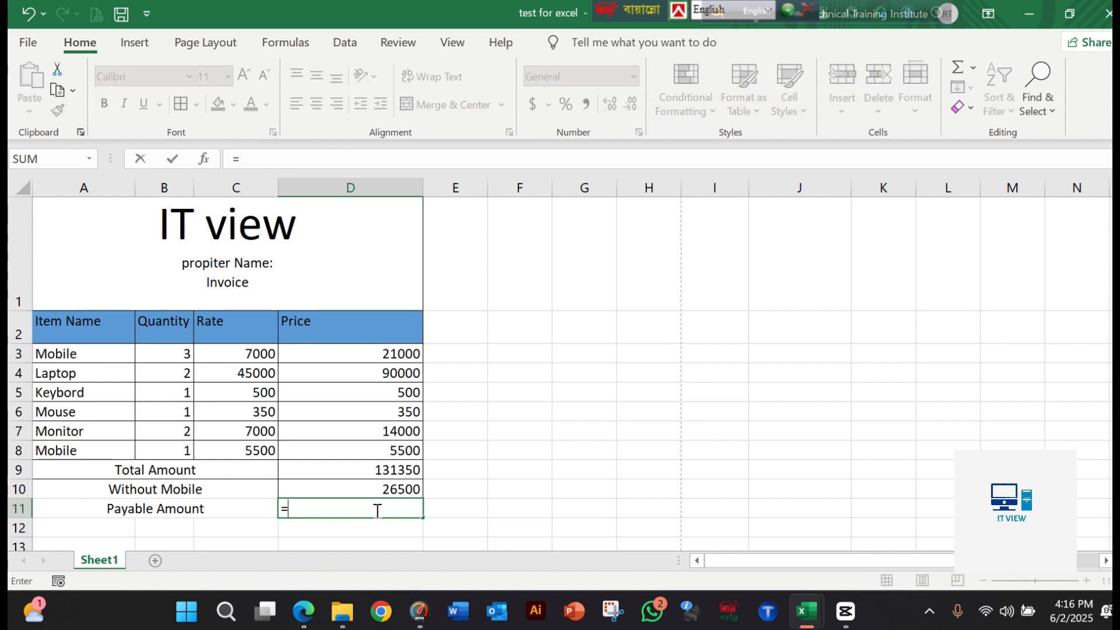
{"action": "left_click", "coordinate": [370, 469]}
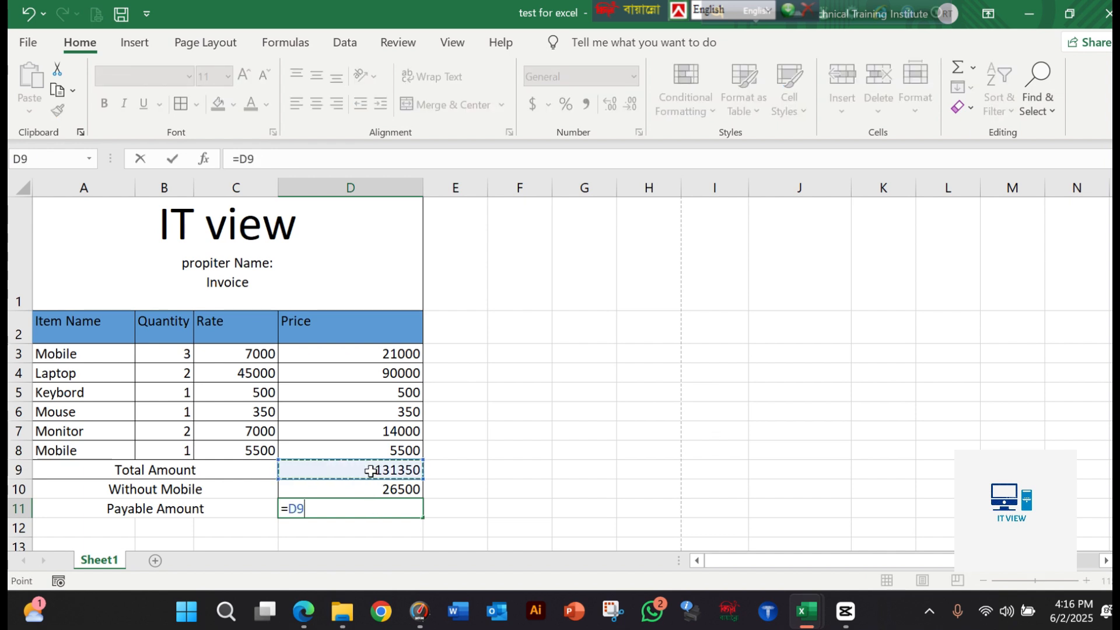
{"action": "type", "text": "-"}
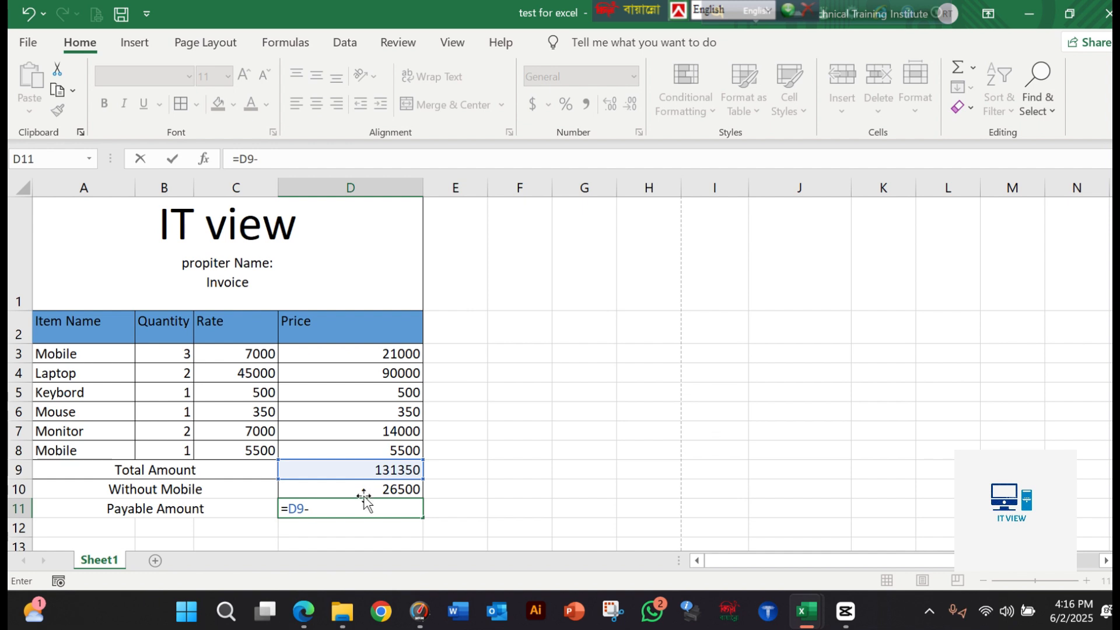
{"action": "left_click", "coordinate": [356, 492]}
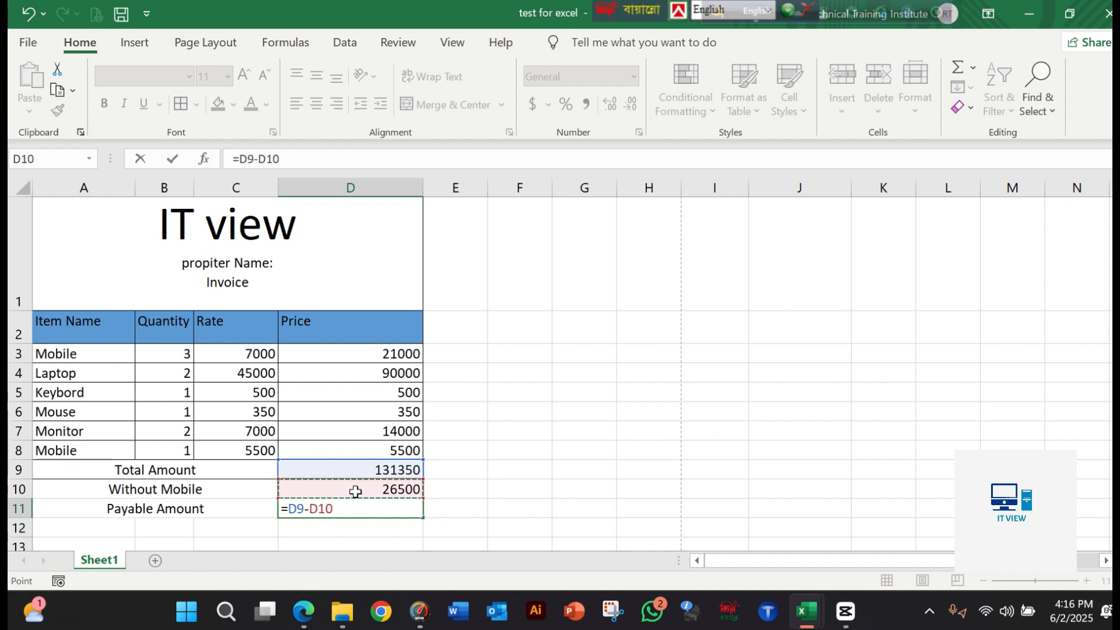
{"action": "key", "text": "Return"}
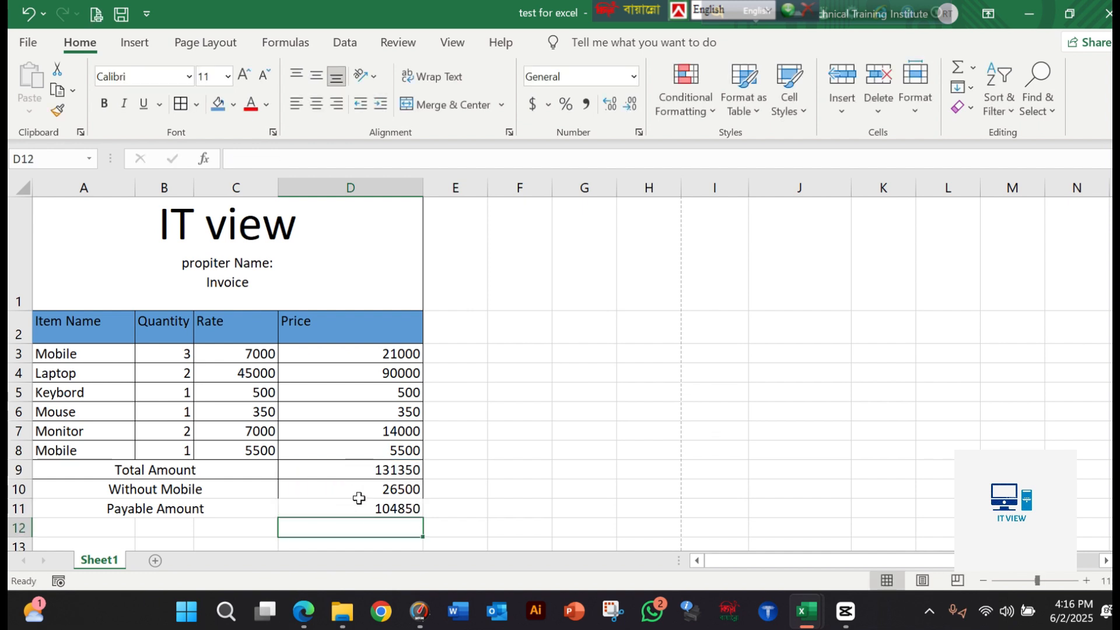
Step: Review the Without Mobile and Payable Amount rows and the formulas in D10 and D11
{"action": "left_click", "coordinate": [355, 502]}
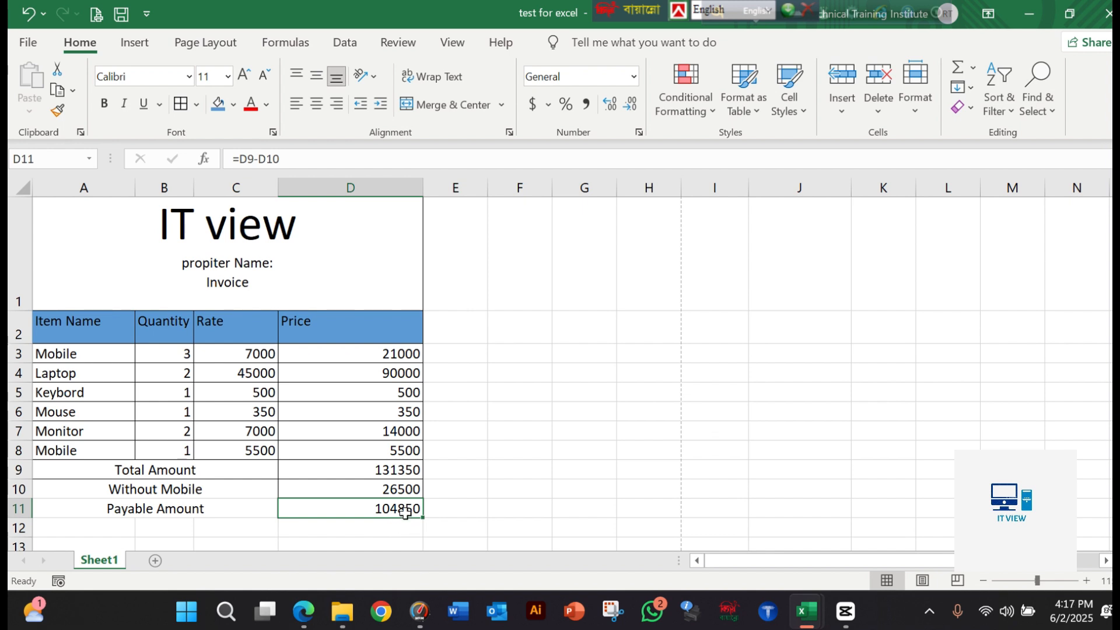
{"action": "left_click", "coordinate": [357, 491]}
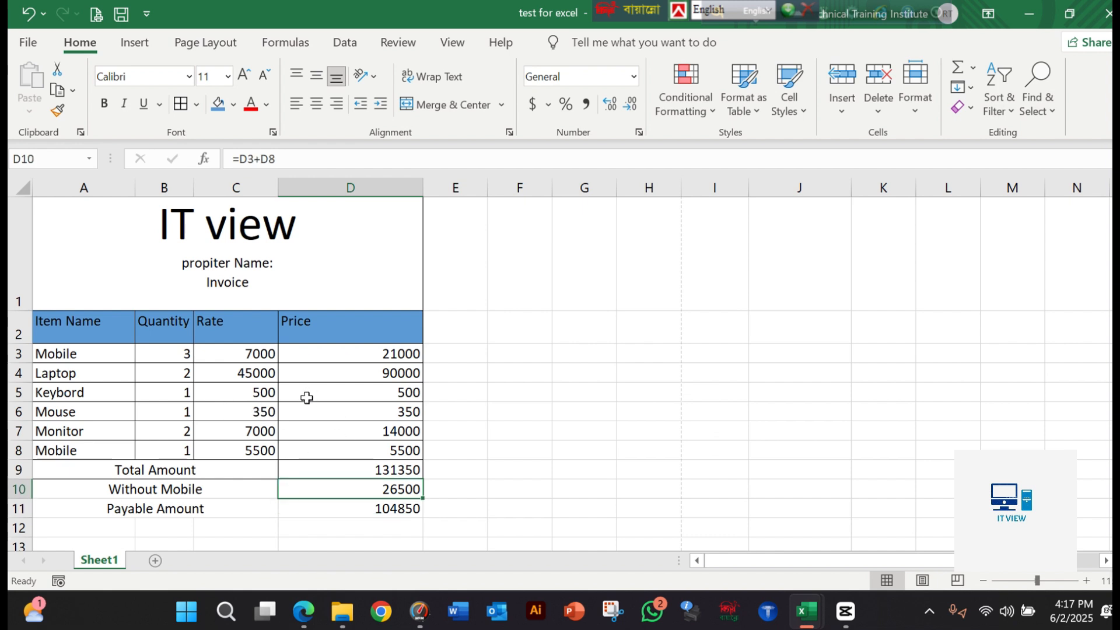
{"action": "left_click", "coordinate": [207, 490]}
{"action": "left_click", "coordinate": [337, 492]}
{"action": "left_click", "coordinate": [226, 489]}
{"action": "left_click", "coordinate": [344, 494]}
{"action": "left_click", "coordinate": [356, 511]}
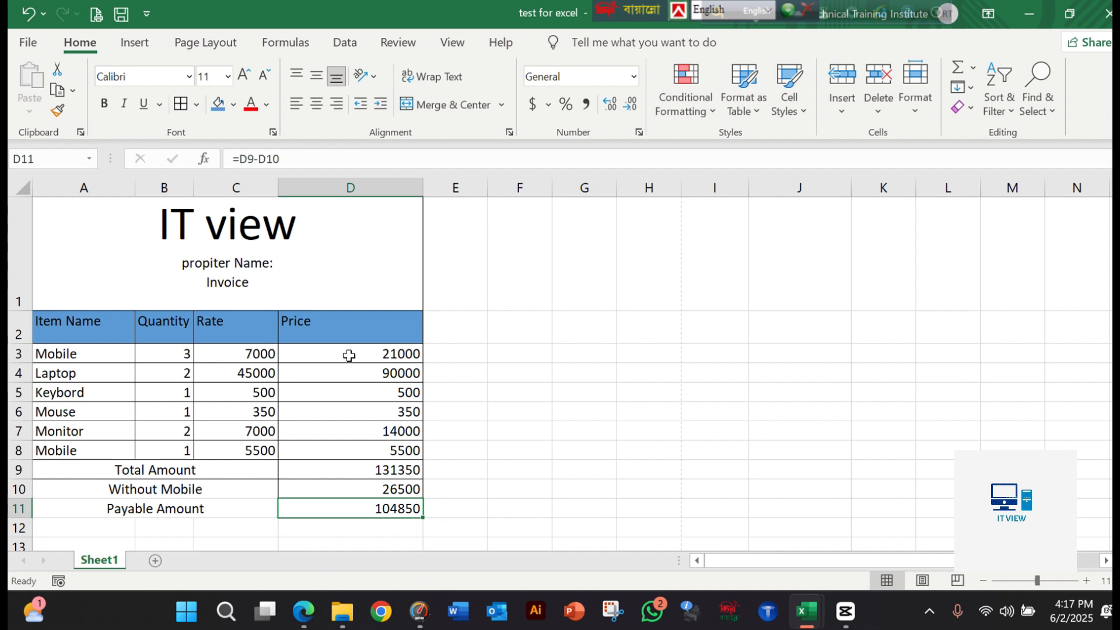
{"action": "left_click", "coordinate": [259, 494]}
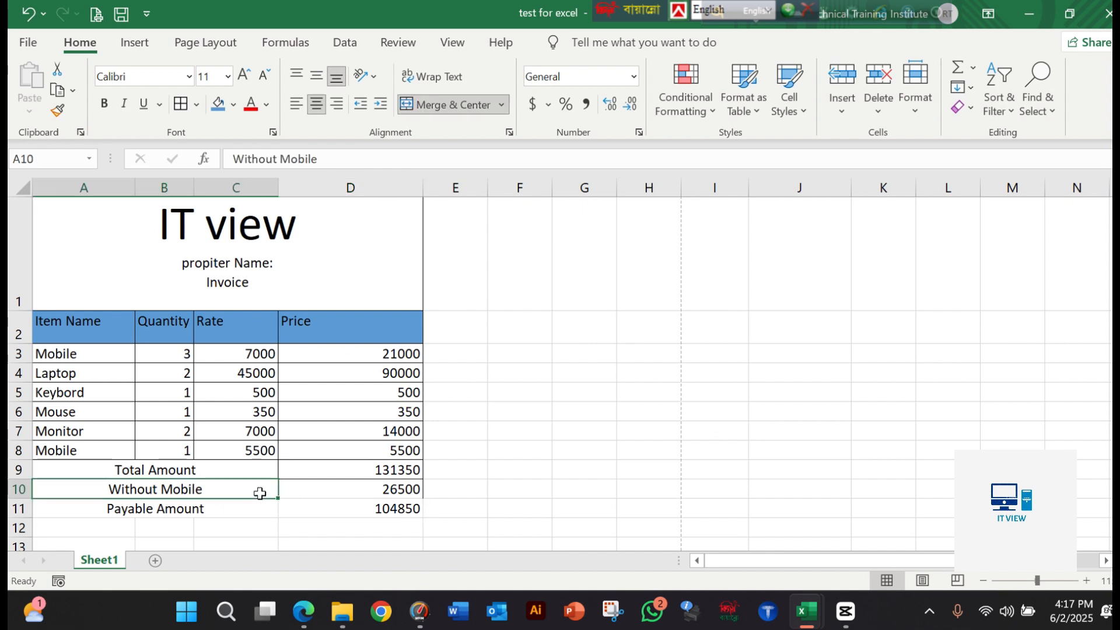
{"action": "left_click", "coordinate": [308, 492]}
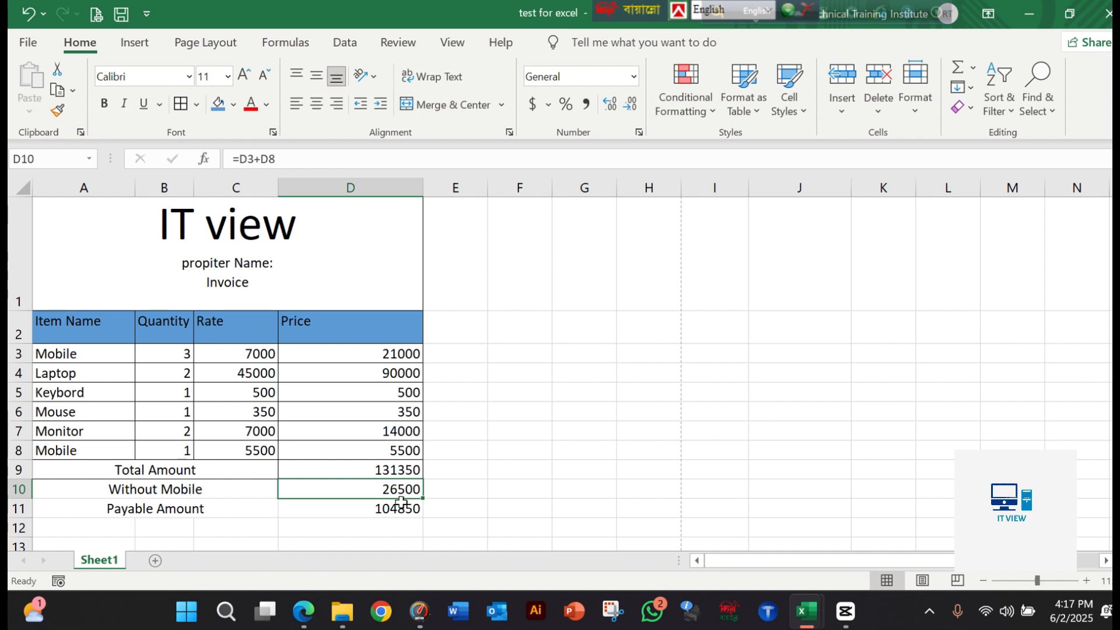
Step: Review the two Mobile prices in D3 and D8 and the formulas behind the Without Mobile, Total Amount and Payable Amount values
{"action": "left_click", "coordinate": [389, 355]}
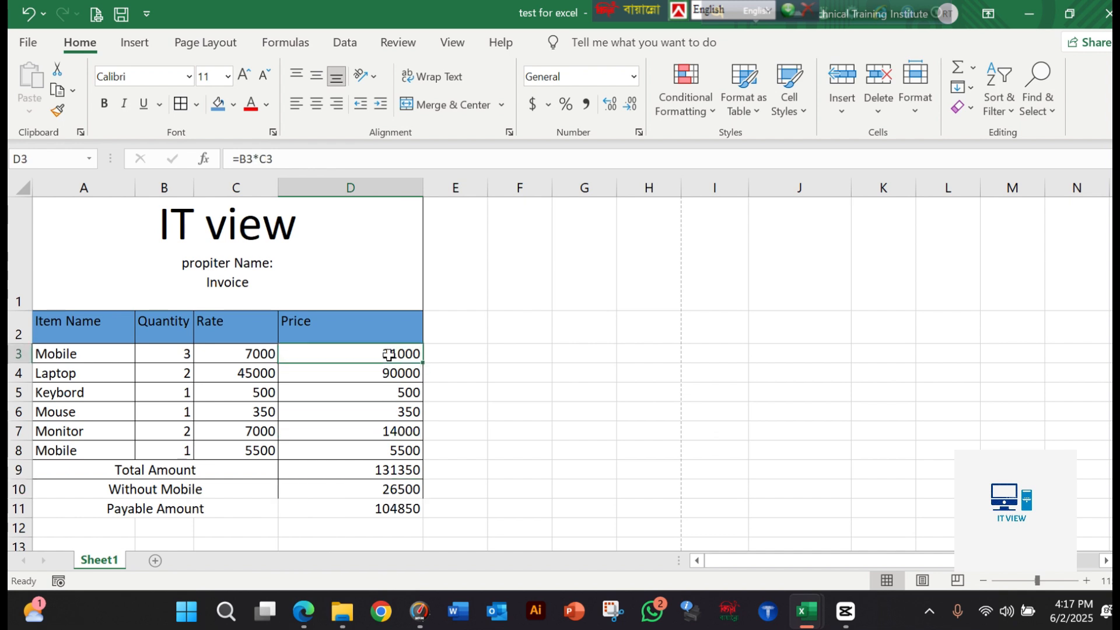
{"action": "left_click", "coordinate": [389, 451]}
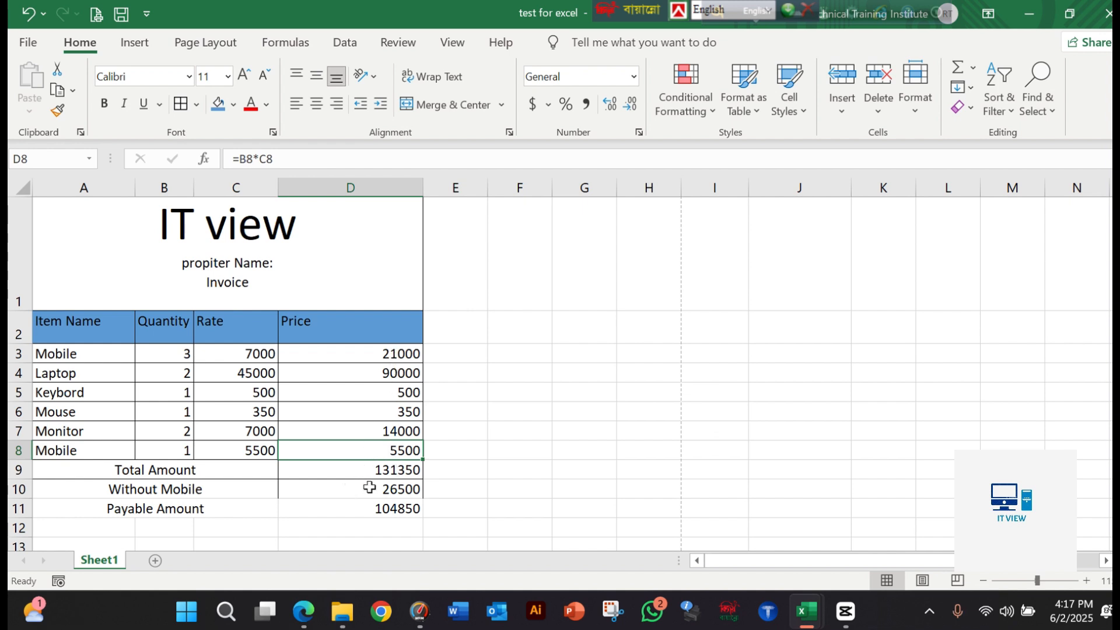
{"action": "left_click", "coordinate": [389, 355]}
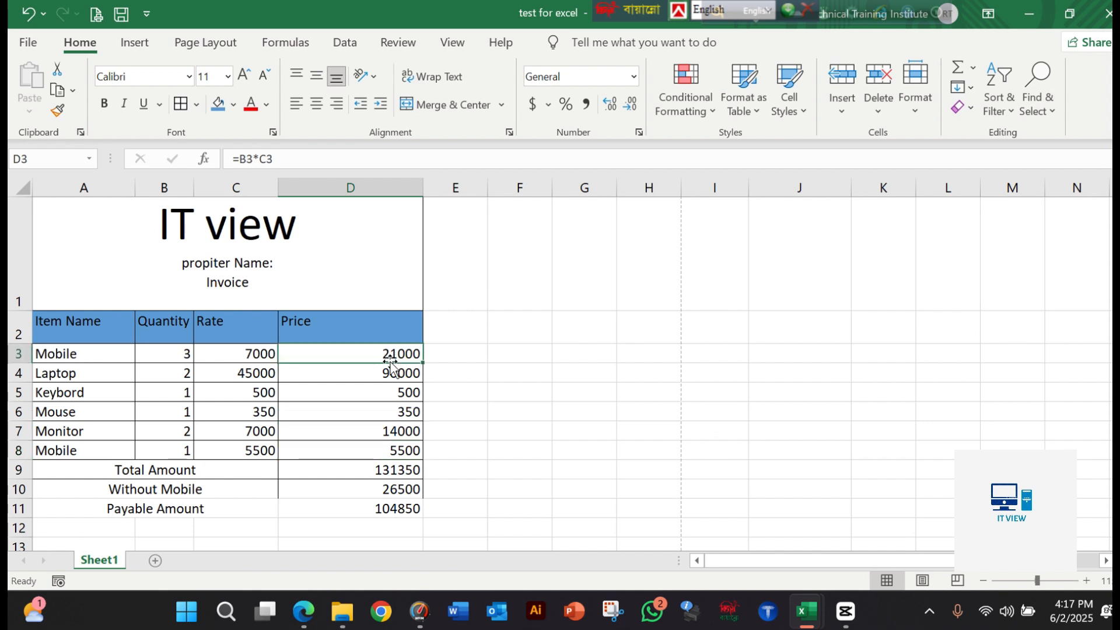
{"action": "left_click", "coordinate": [405, 451]}
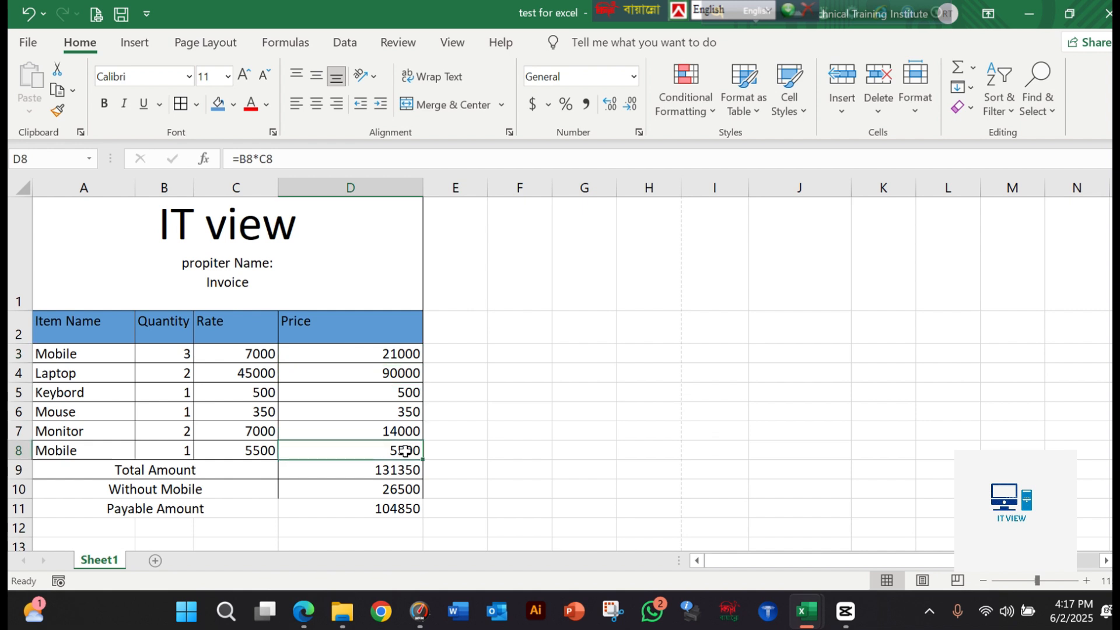
{"action": "left_click", "coordinate": [391, 489]}
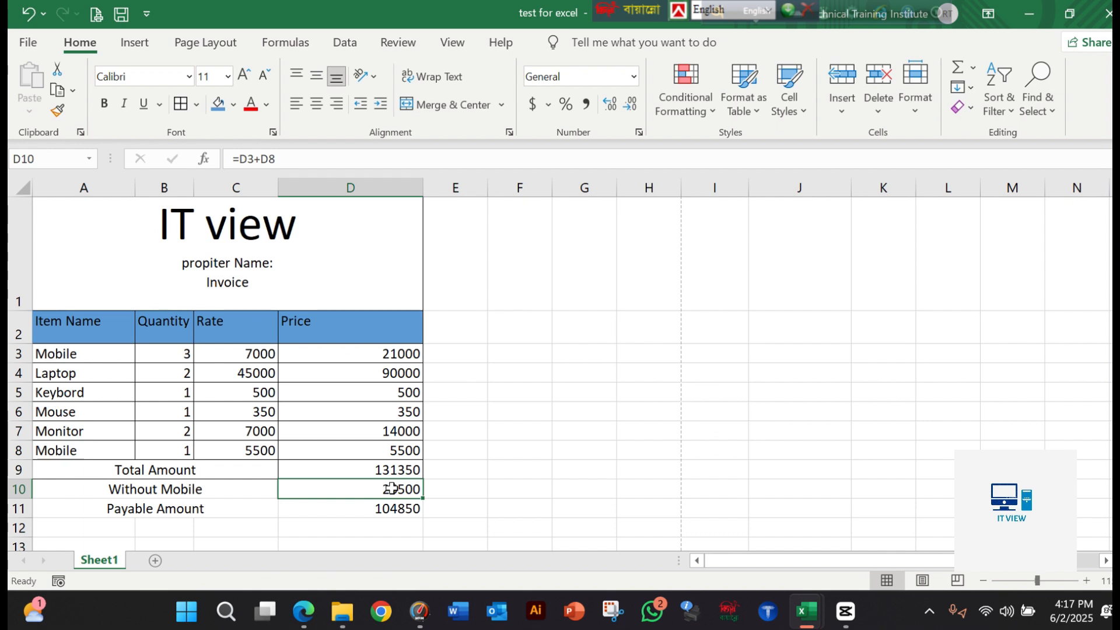
{"action": "double_click", "coordinate": [391, 488]}
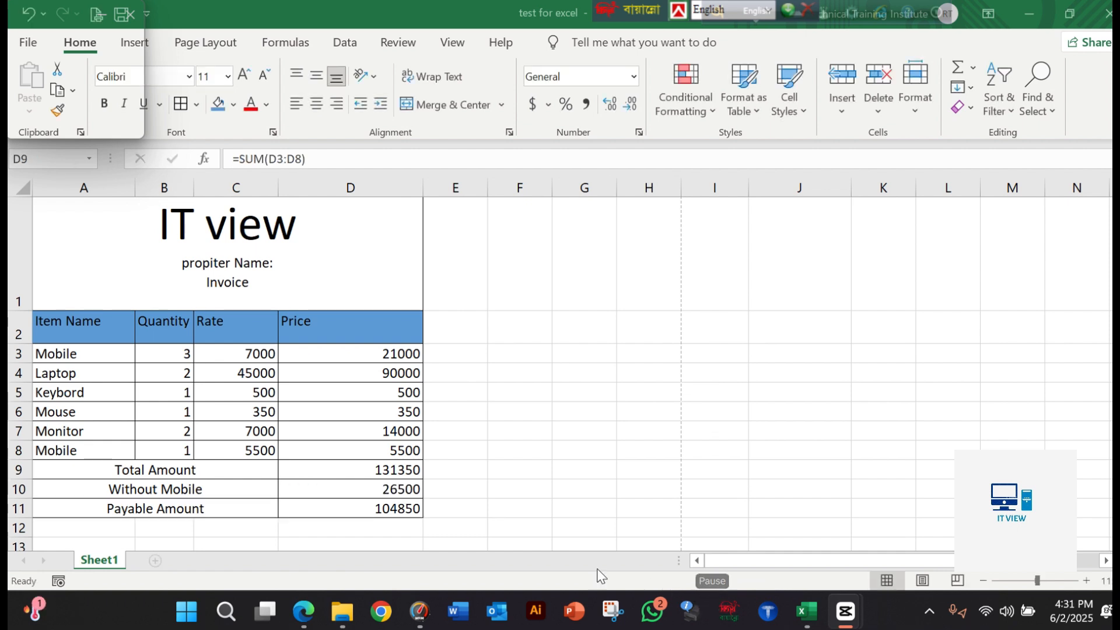
{"action": "left_click", "coordinate": [397, 469]}
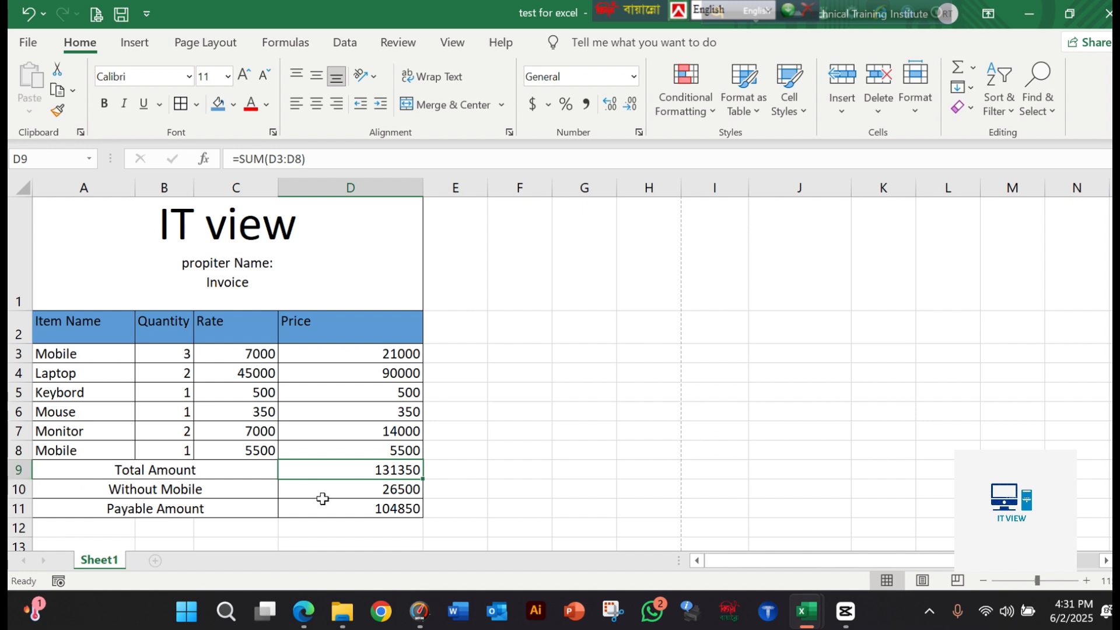
{"action": "left_click", "coordinate": [358, 509]}
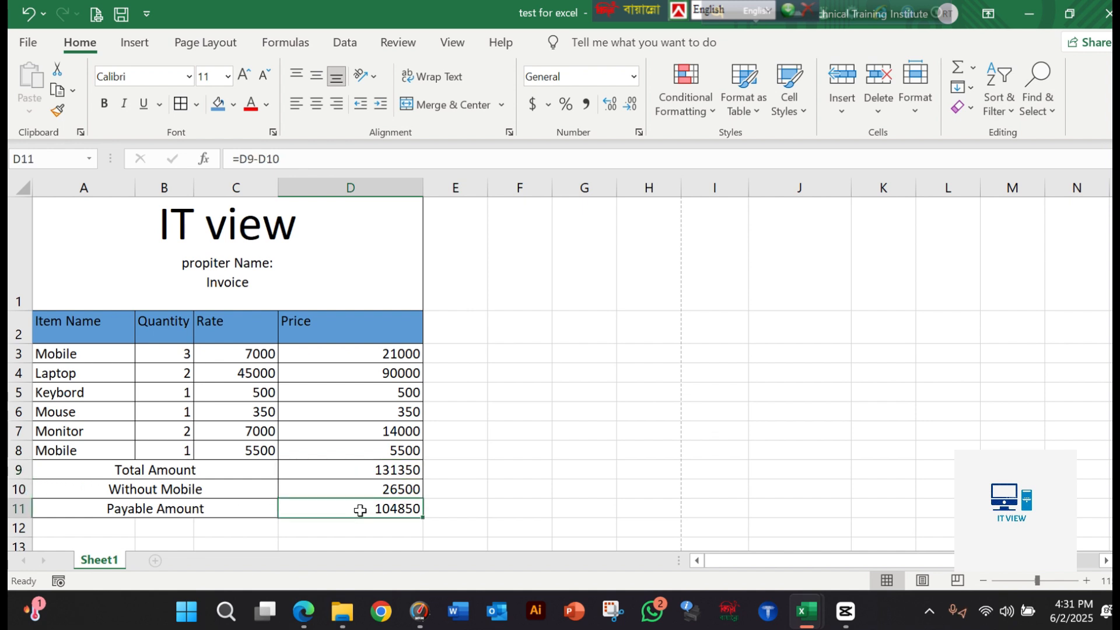
Step: Insert a blank row above the Payable Amount row, between rows 10 and 11
{"action": "left_click", "coordinate": [19, 509]}
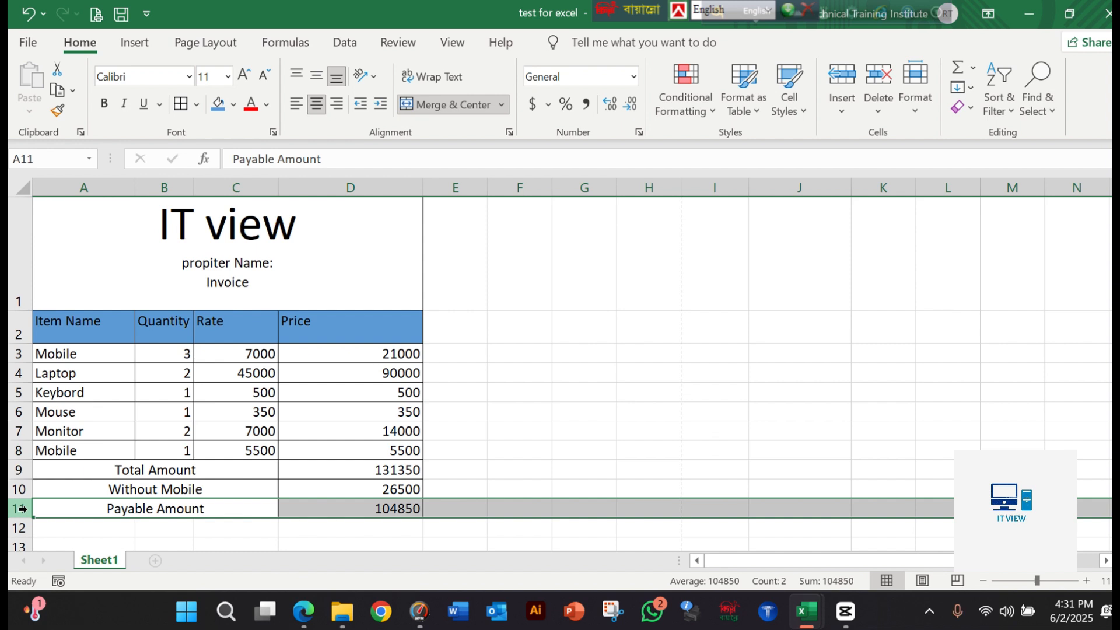
{"action": "left_click", "coordinate": [206, 509]}
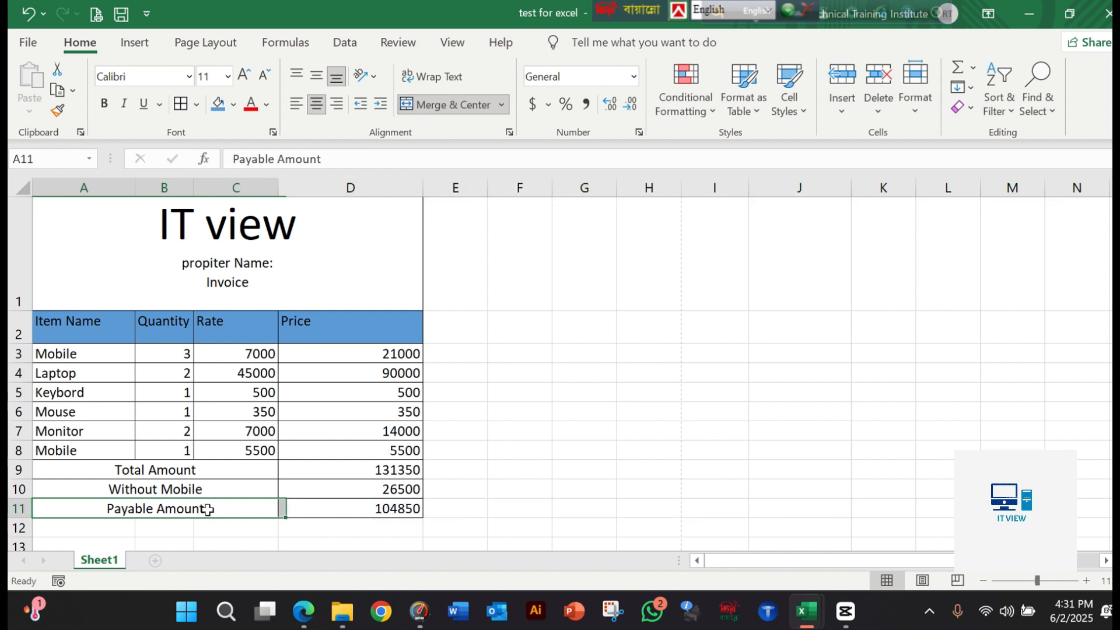
{"action": "left_click", "coordinate": [19, 509]}
{"action": "right_click", "coordinate": [27, 506]}
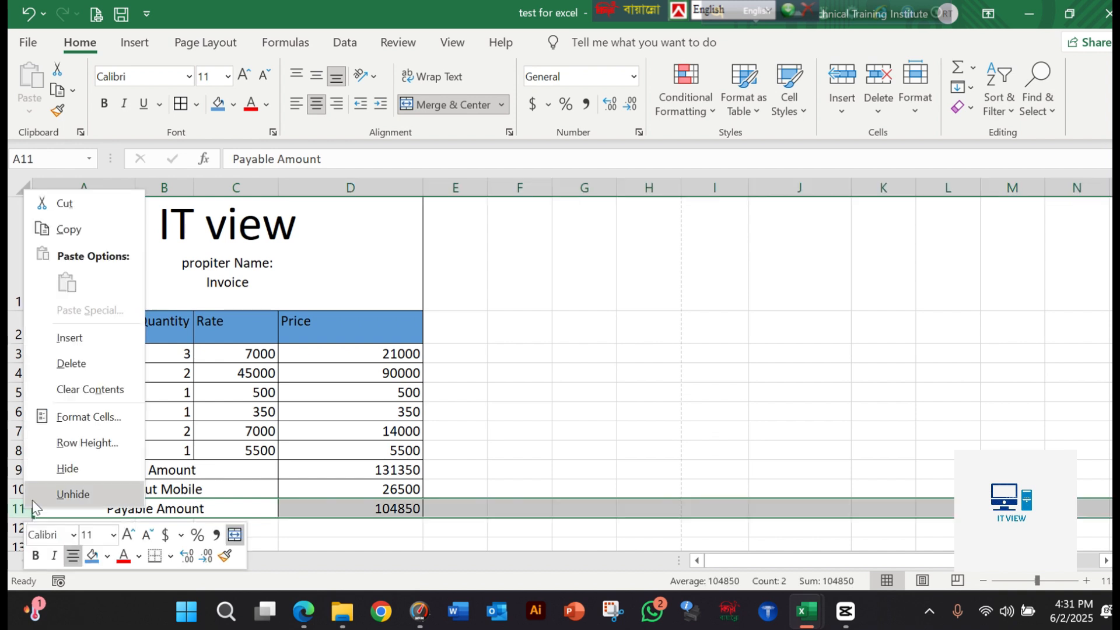
{"action": "left_click", "coordinate": [97, 343]}
Step: Merge and center A11:C11 in the blank row and label it "Discount 5%"
{"action": "left_click_drag", "start_coordinate": [199, 506], "coordinate": [117, 501]}
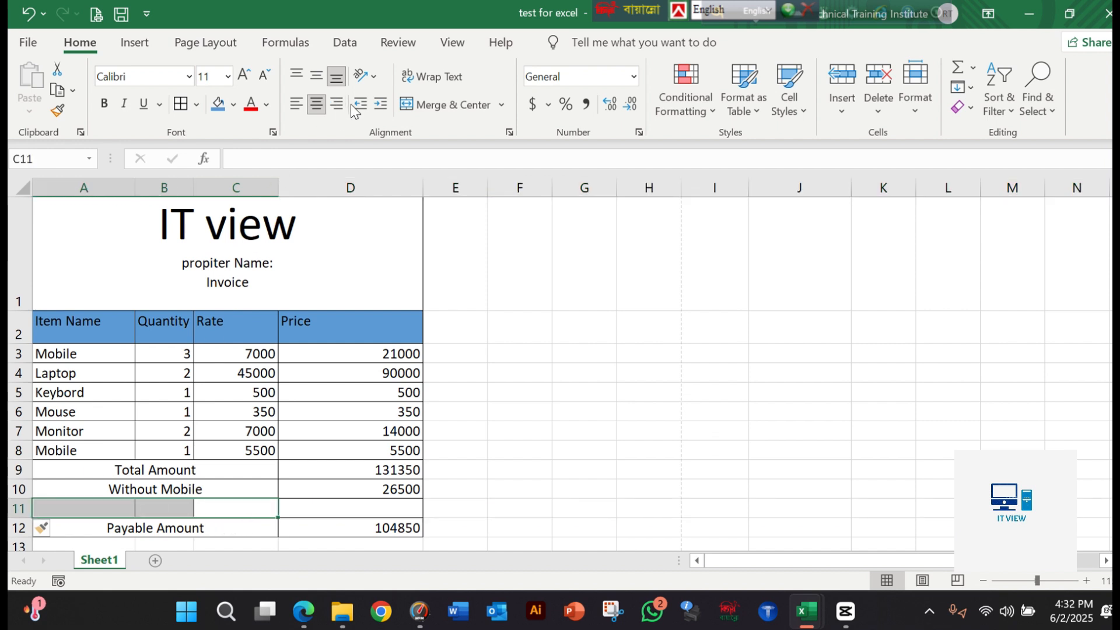
{"action": "left_click", "coordinate": [415, 105]}
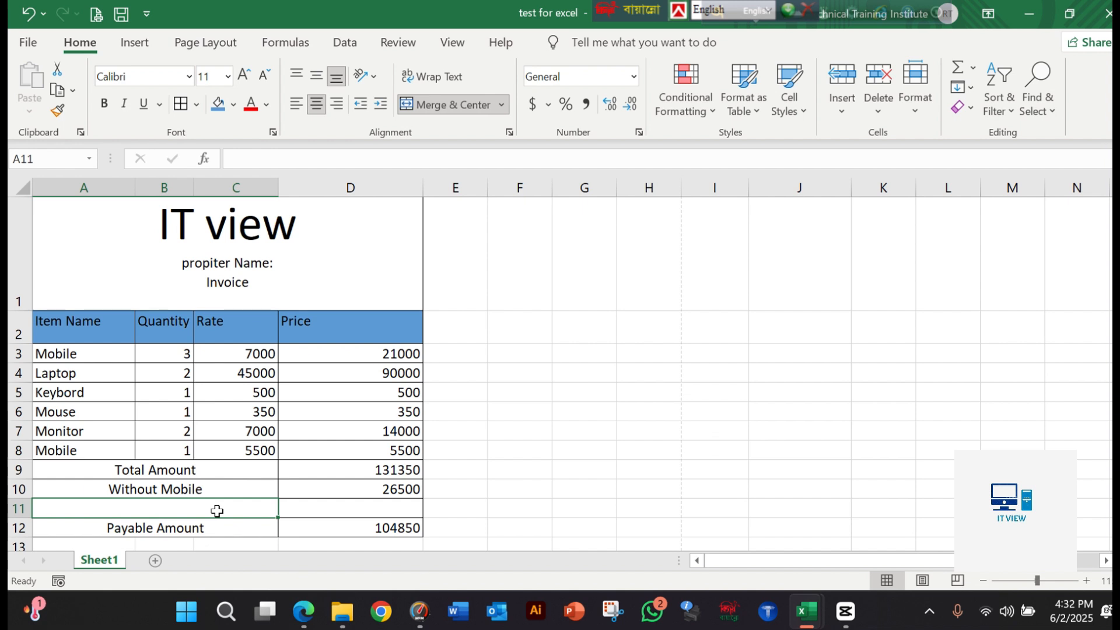
{"action": "type", "text": "D"}
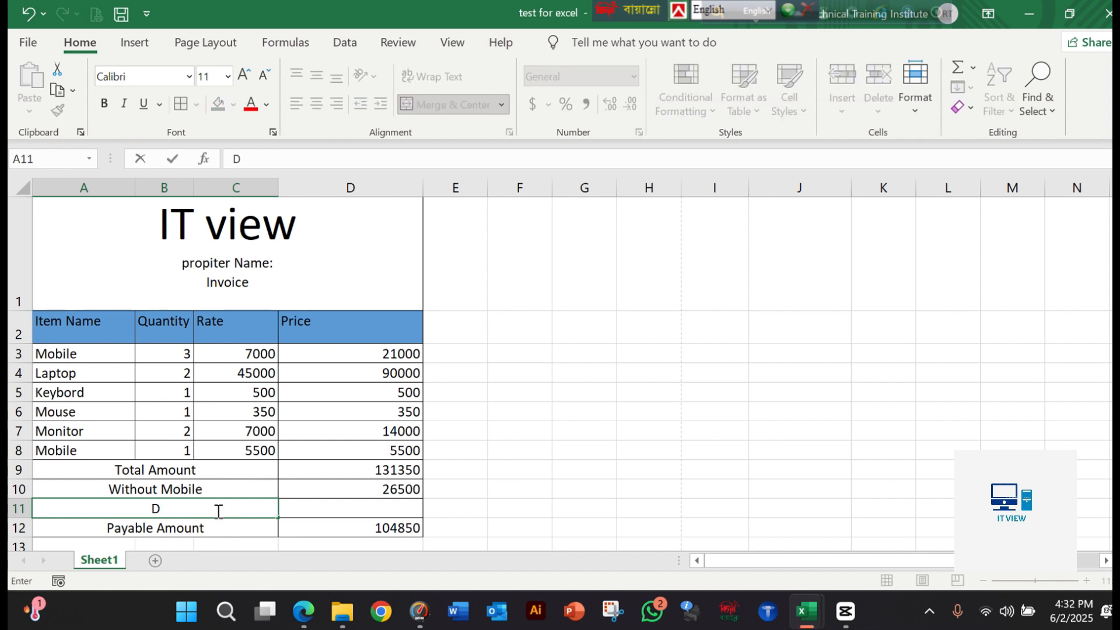
{"action": "type", "text": "iscount"}
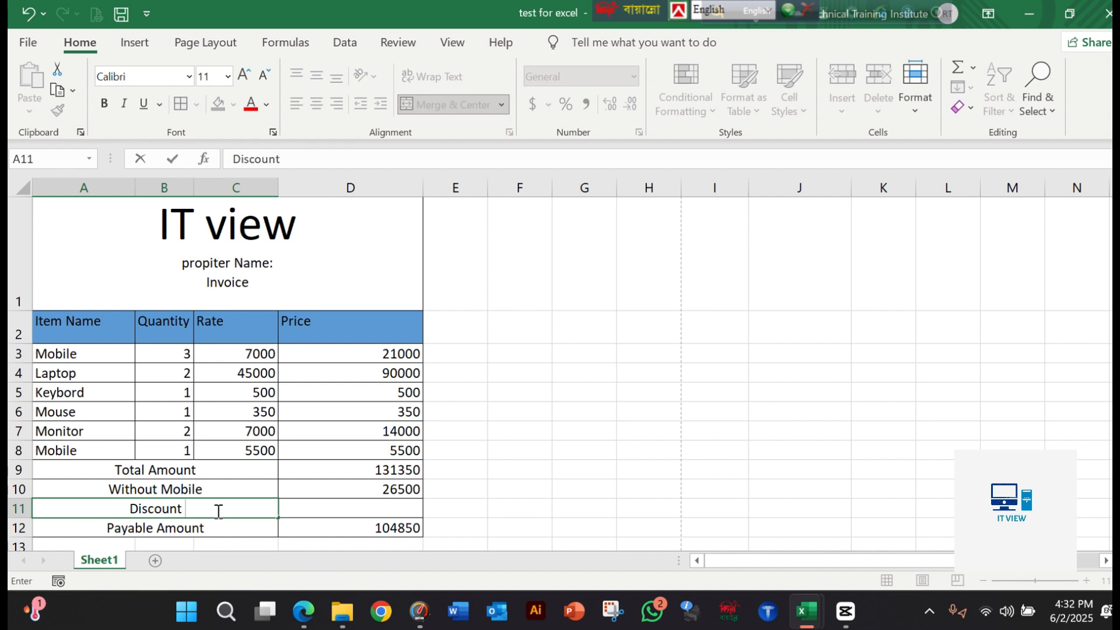
{"action": "type", "text": "5%"}
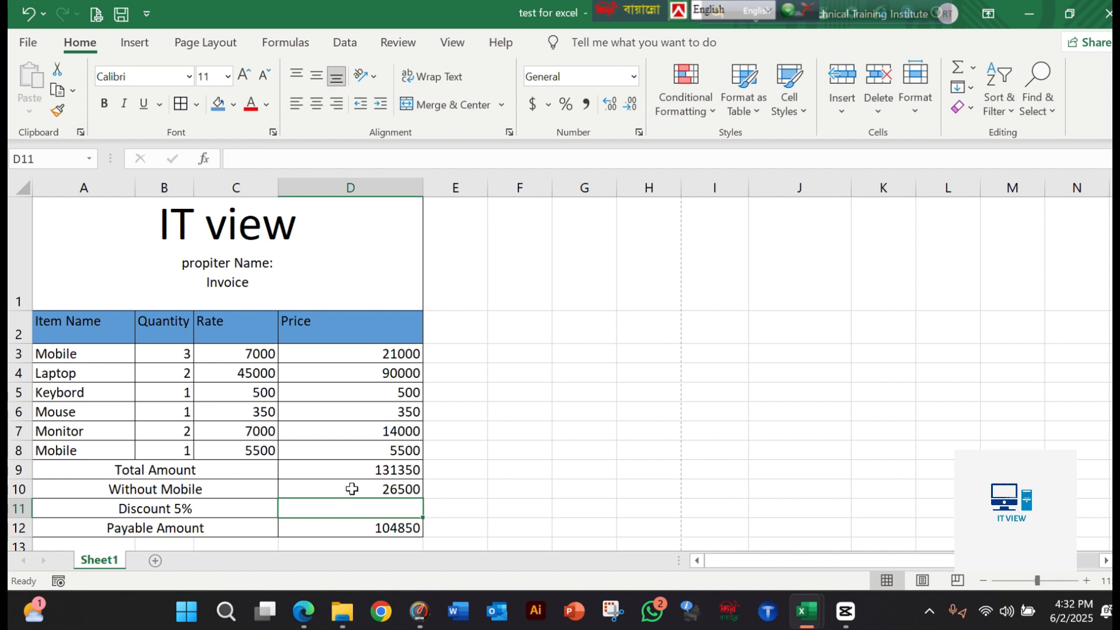
Step: Calculate the discount in D11 as 5% of the total amount with the formula =D9*5%
{"action": "type", "text": "="}
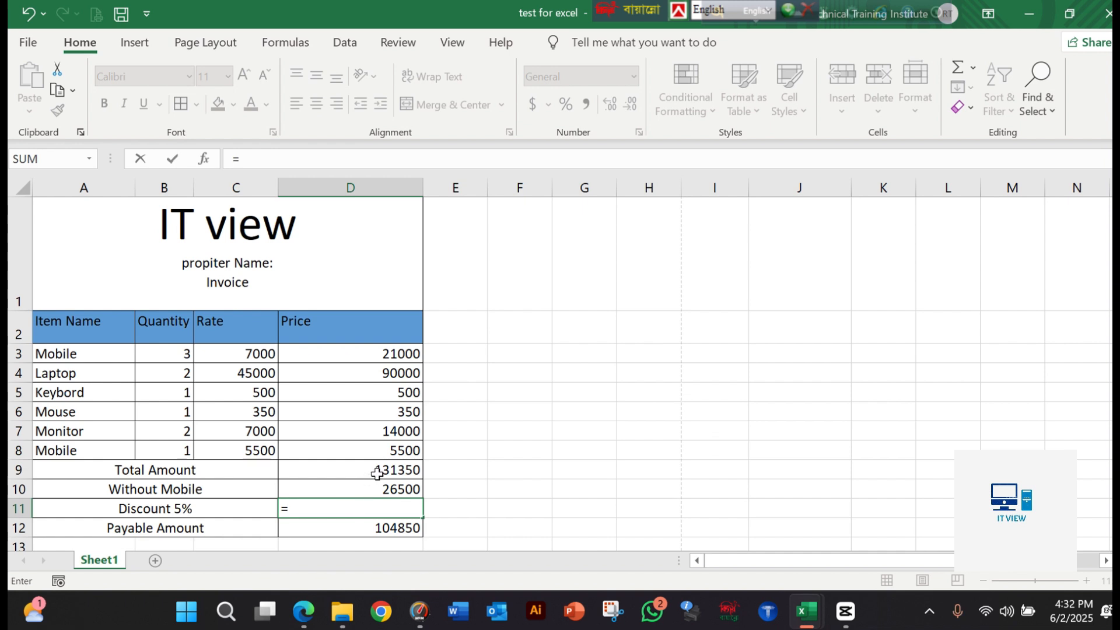
{"action": "left_click", "coordinate": [375, 470]}
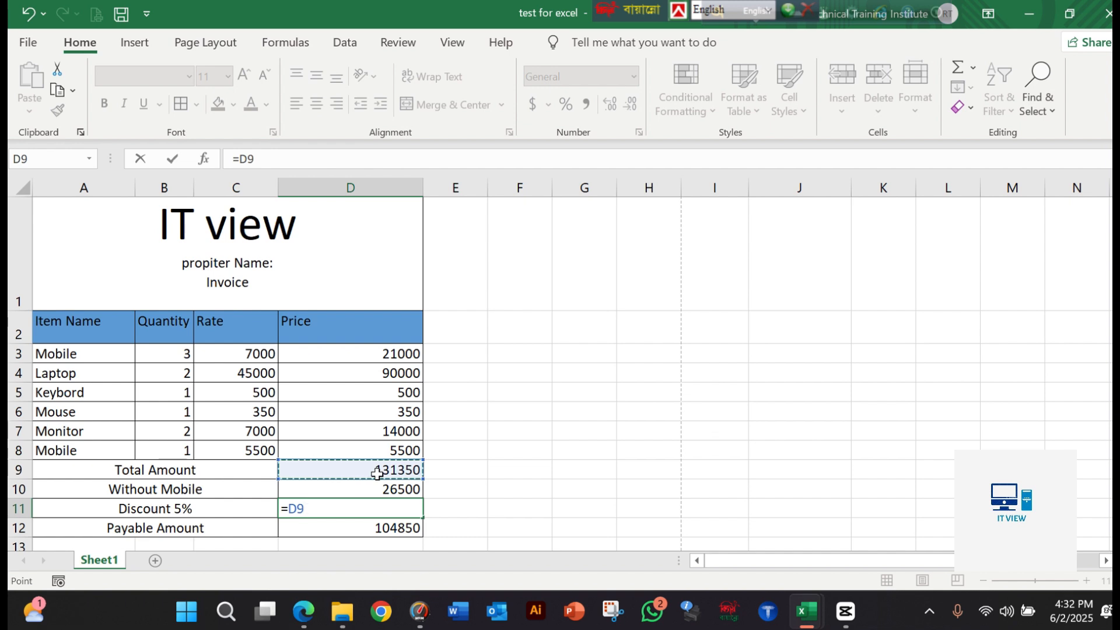
{"action": "type", "text": "*5%"}
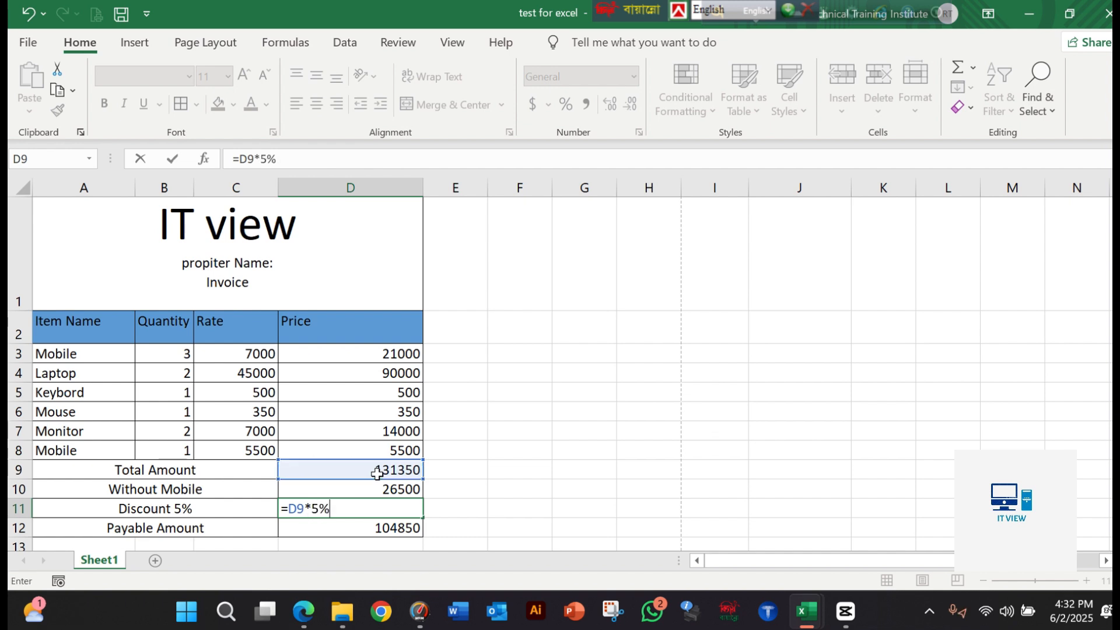
{"action": "key", "text": "Return"}
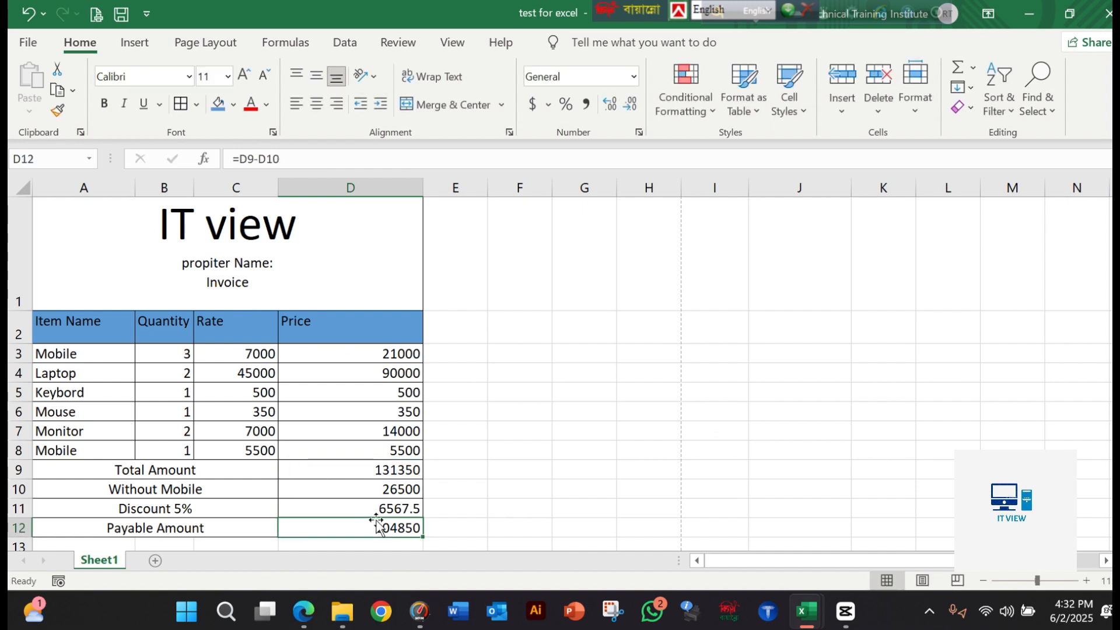
{"action": "left_click", "coordinate": [379, 512]}
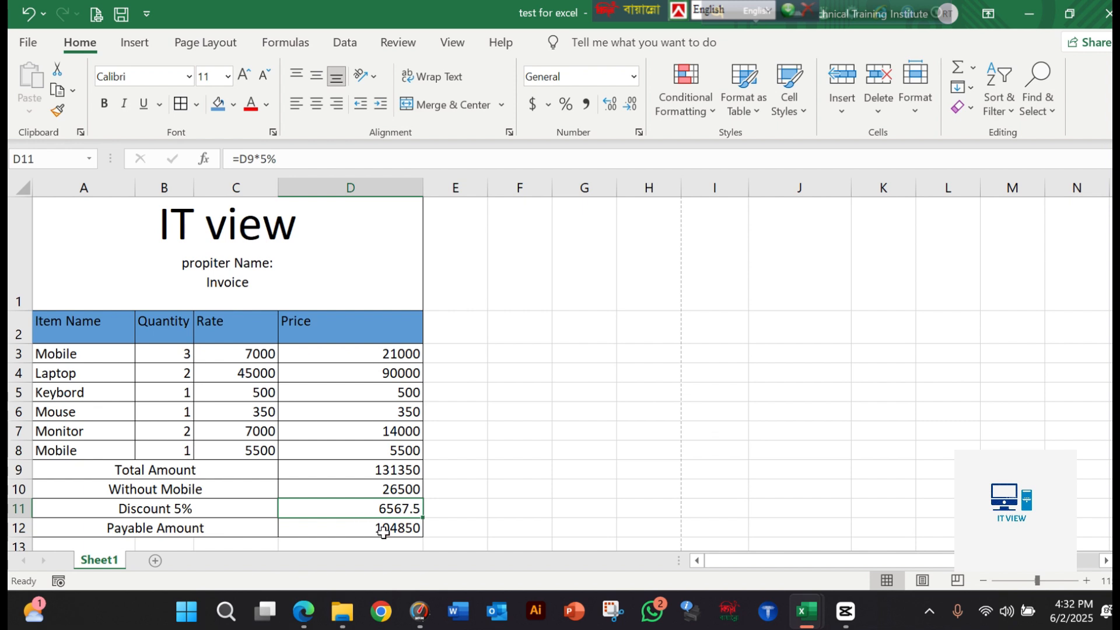
Step: Extend the Payable Amount formula in D12 to =D9-D10-D11 so that it also subtracts the discount
{"action": "left_click", "coordinate": [362, 533]}
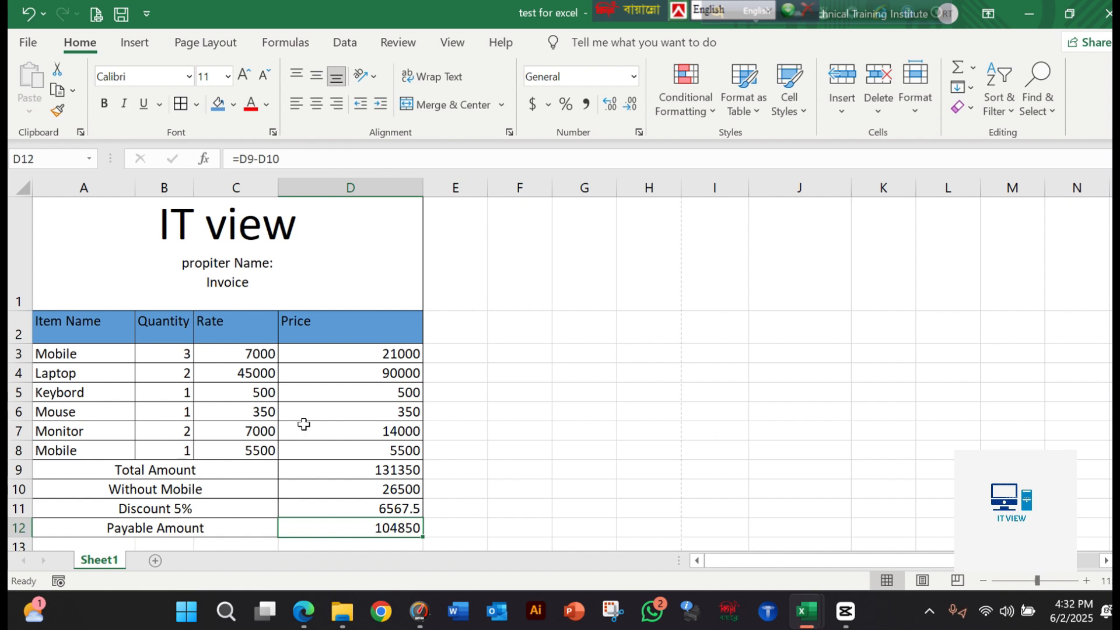
{"action": "left_click", "coordinate": [297, 158]}
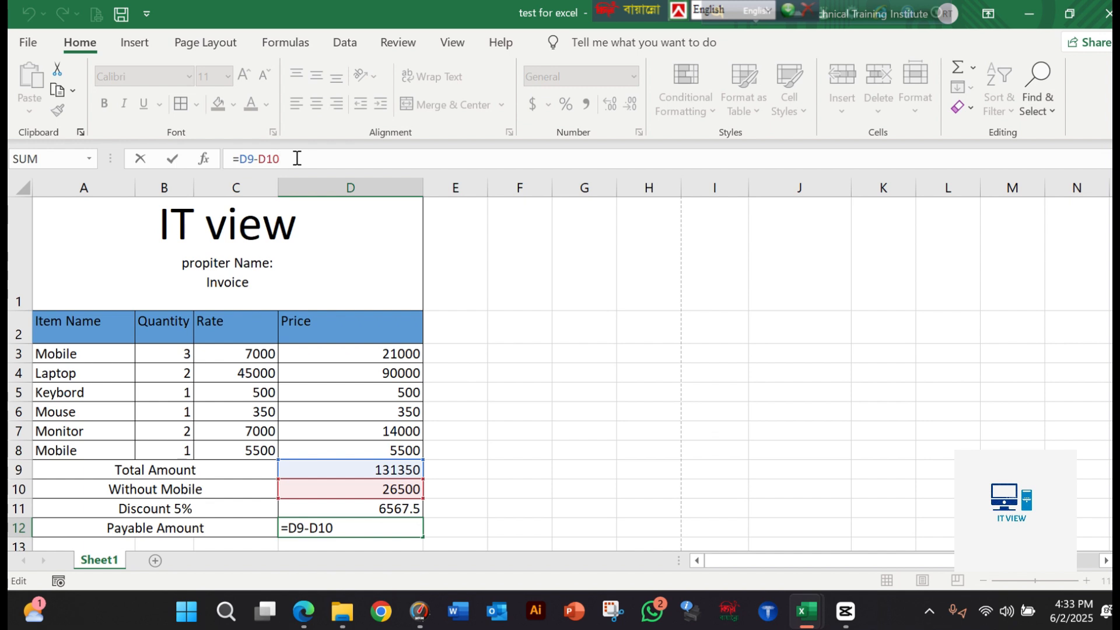
{"action": "type", "text": "-"}
{"action": "left_click", "coordinate": [358, 510]}
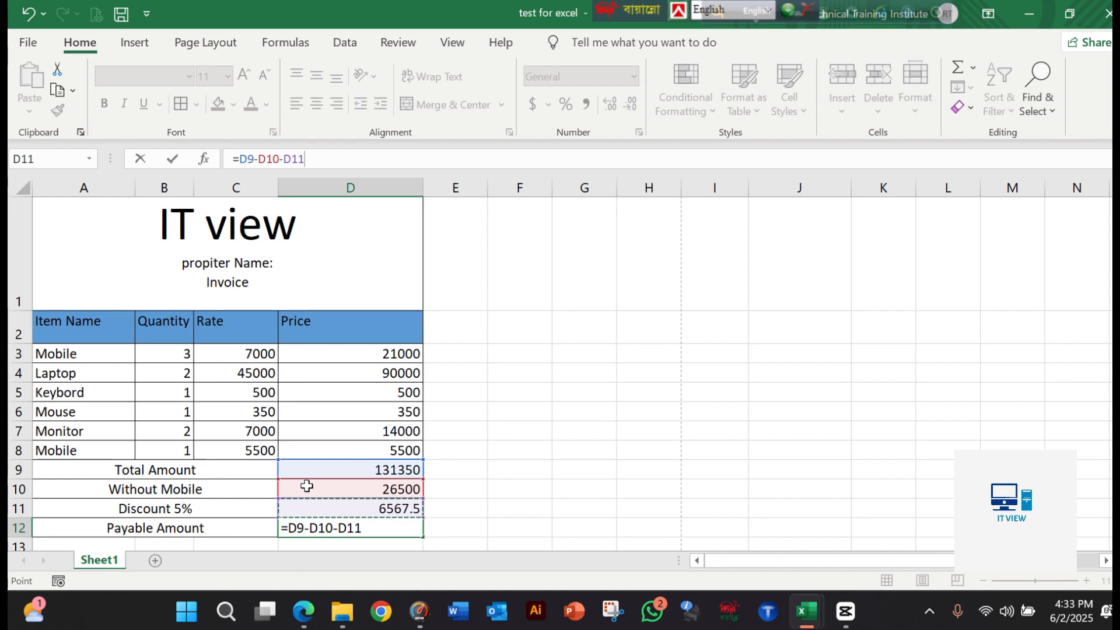
{"action": "key", "text": "Return"}
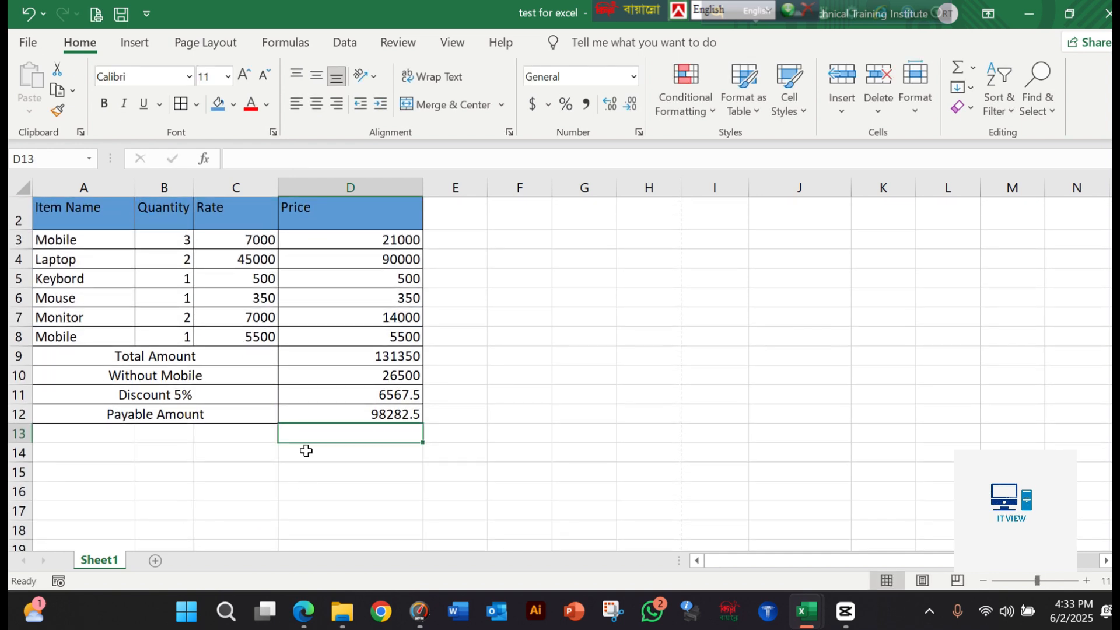
Step: Review the summary rows from Total Amount to Payable Amount and the formulas in D12 and D11
{"action": "left_click", "coordinate": [18, 394]}
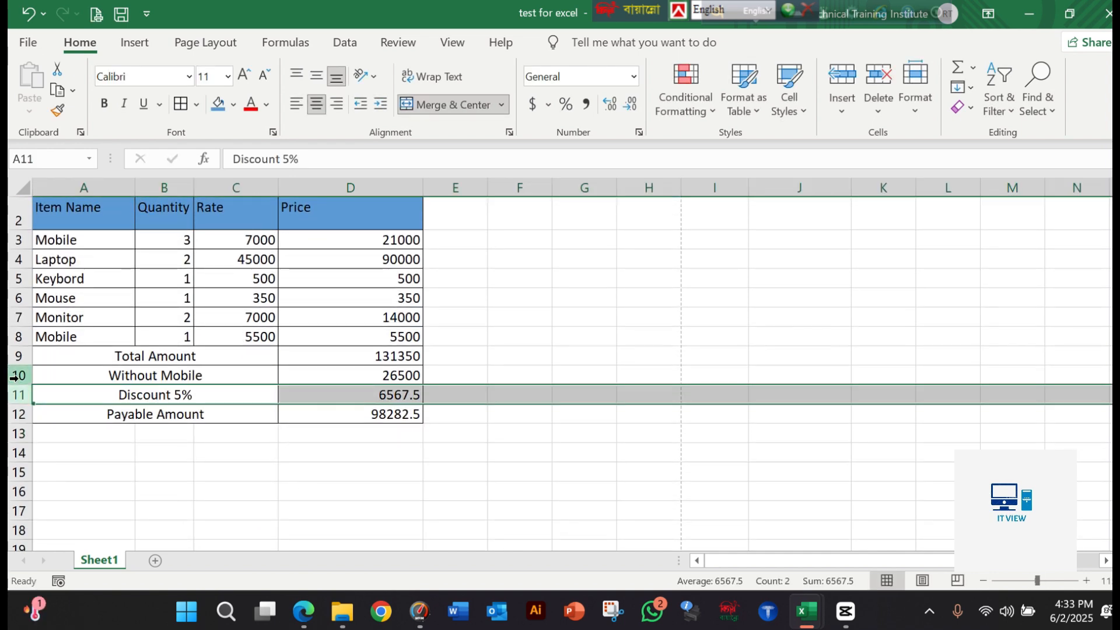
{"action": "left_click", "coordinate": [19, 376]}
{"action": "left_click", "coordinate": [17, 358]}
{"action": "left_click", "coordinate": [18, 394]}
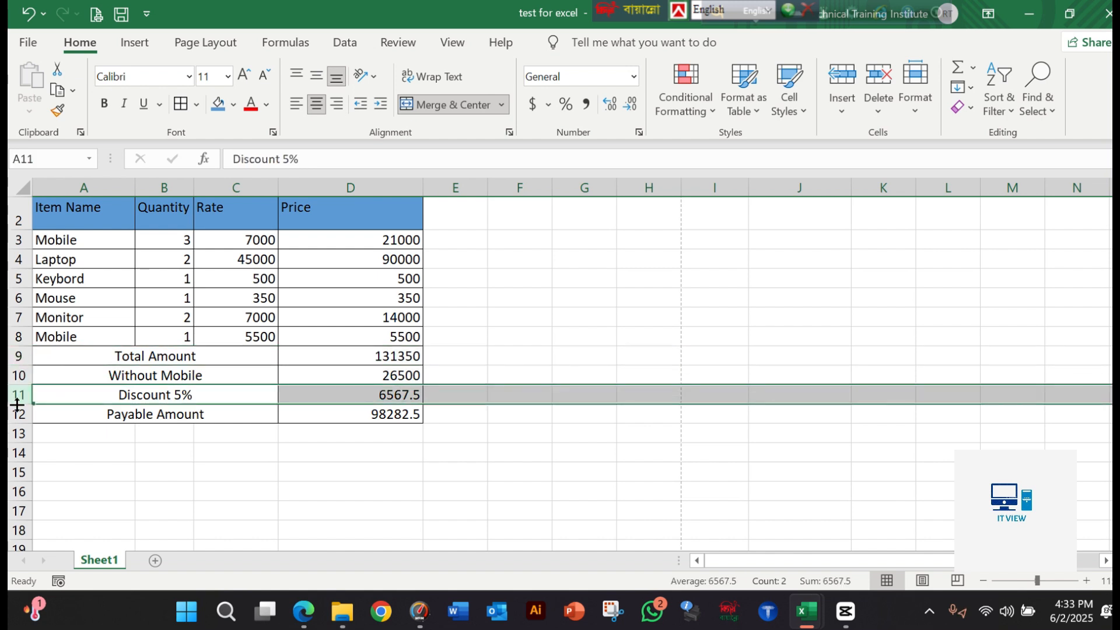
{"action": "left_click", "coordinate": [18, 415]}
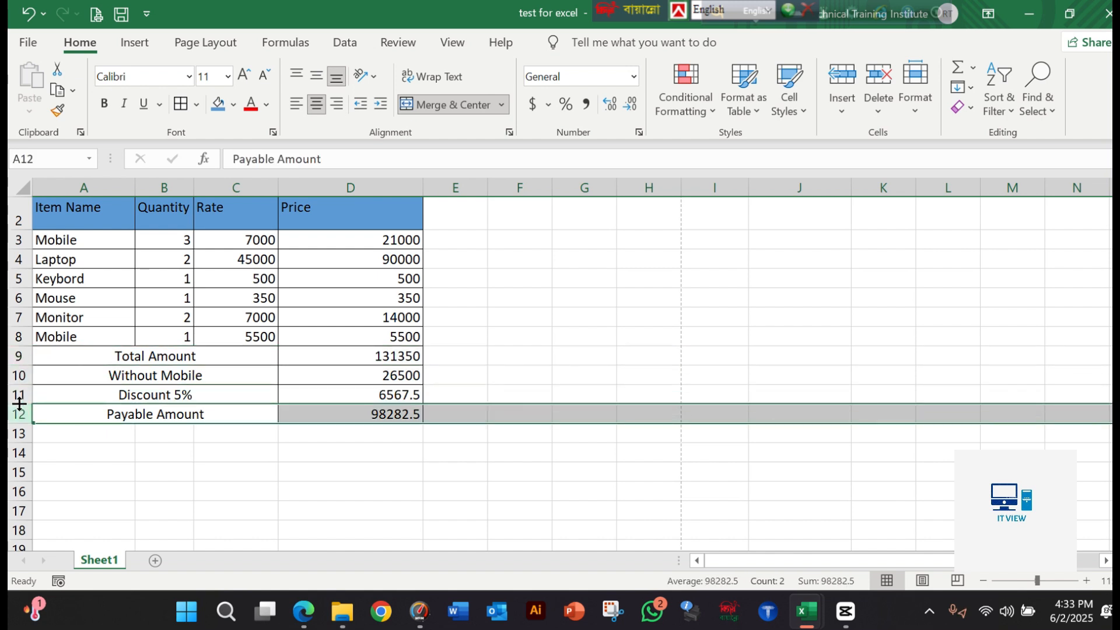
{"action": "left_click", "coordinate": [392, 417]}
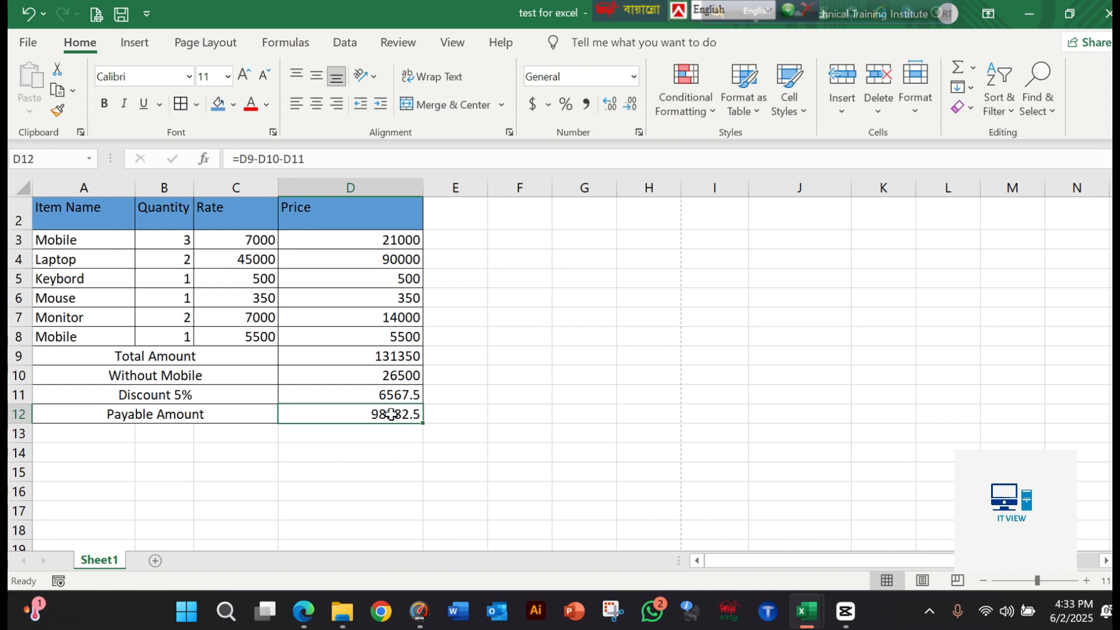
{"action": "left_click", "coordinate": [391, 395]}
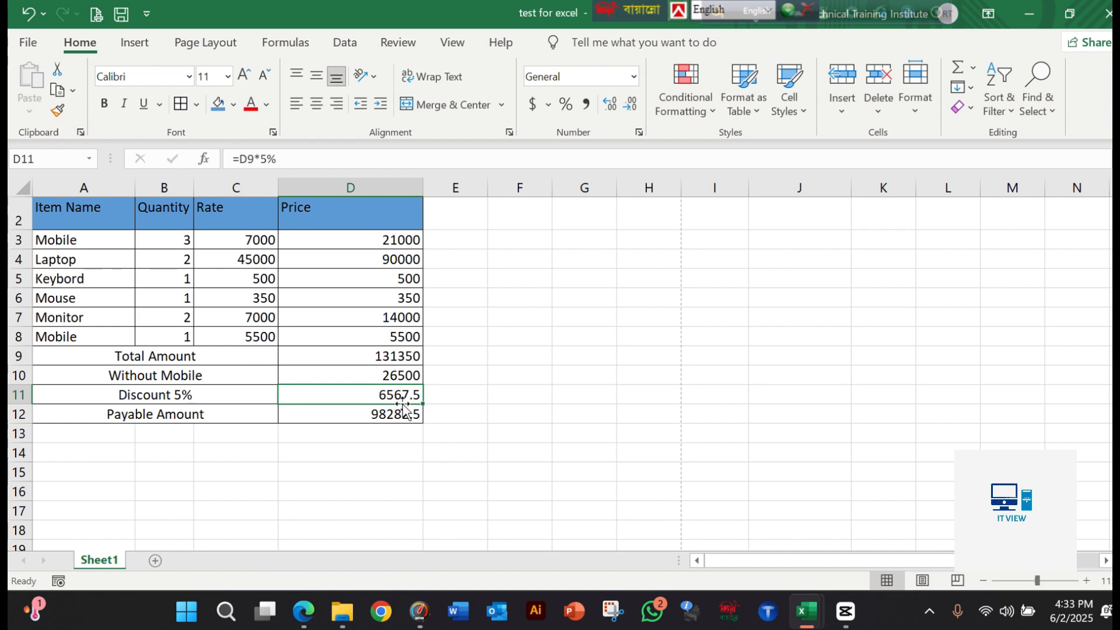
Step: Demonstrate a percentage calculation in E10 with the formula =100*10% and check the cell
{"action": "left_click", "coordinate": [452, 379]}
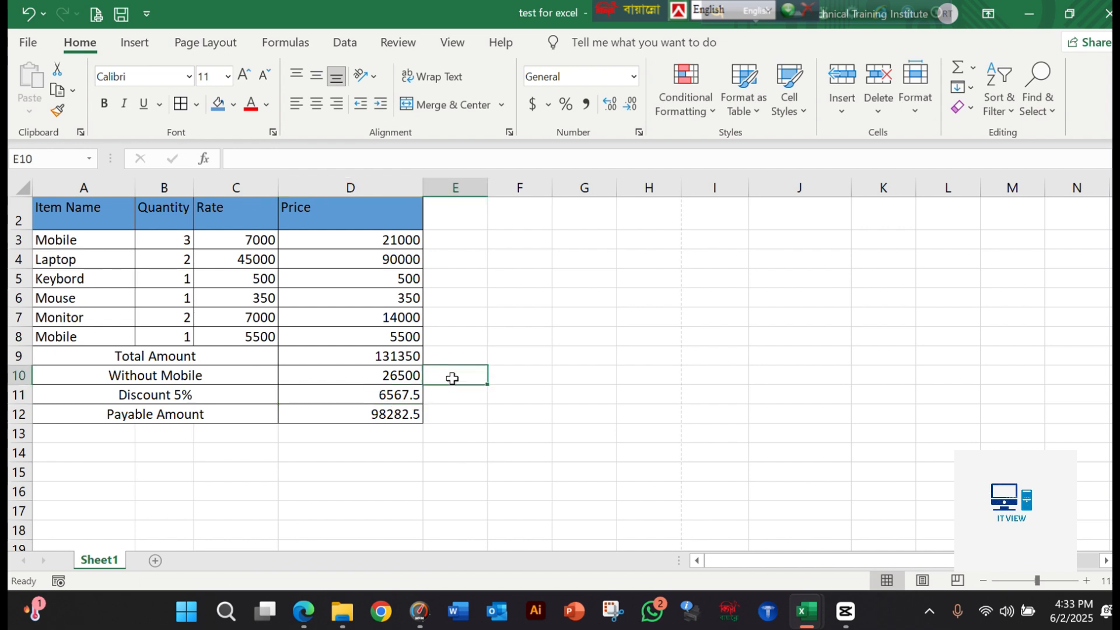
{"action": "scroll", "coordinate": [452, 379], "scroll_direction": "up", "scroll_amount": 1}
{"action": "scroll", "coordinate": [452, 379], "scroll_direction": "down", "scroll_amount": 1}
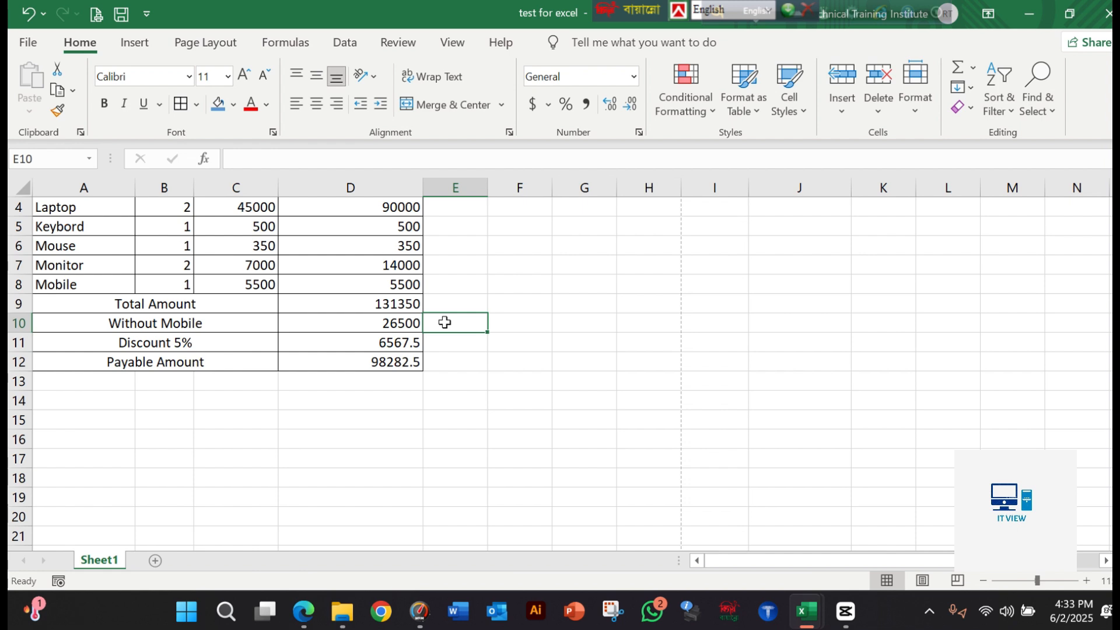
{"action": "type", "text": "=100"}
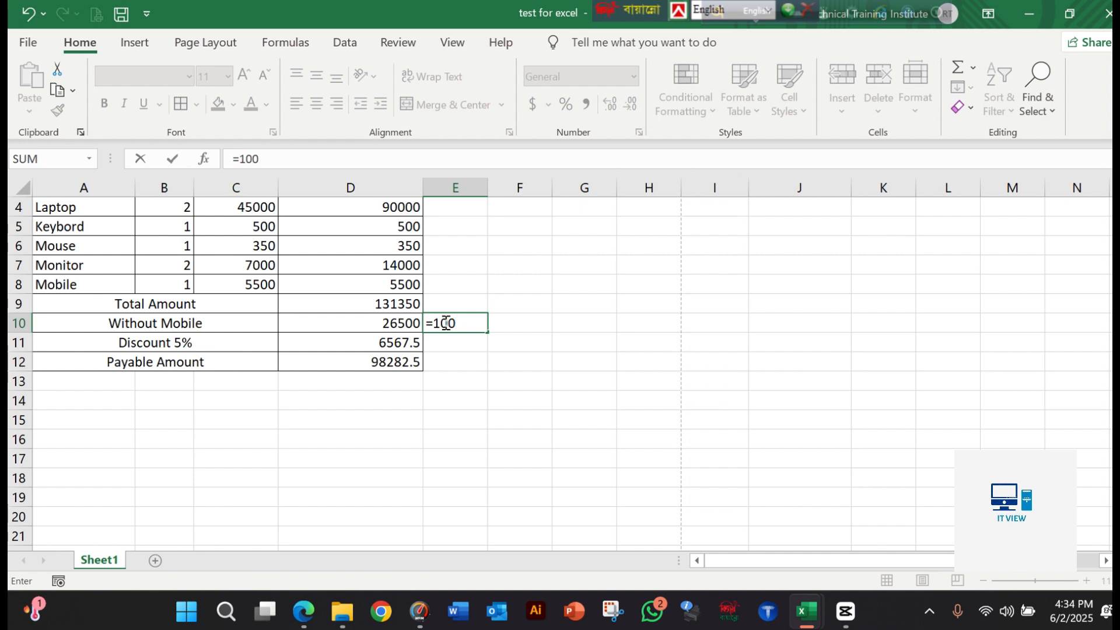
{"action": "type", "text": "*10%"}
{"action": "key", "text": "Return"}
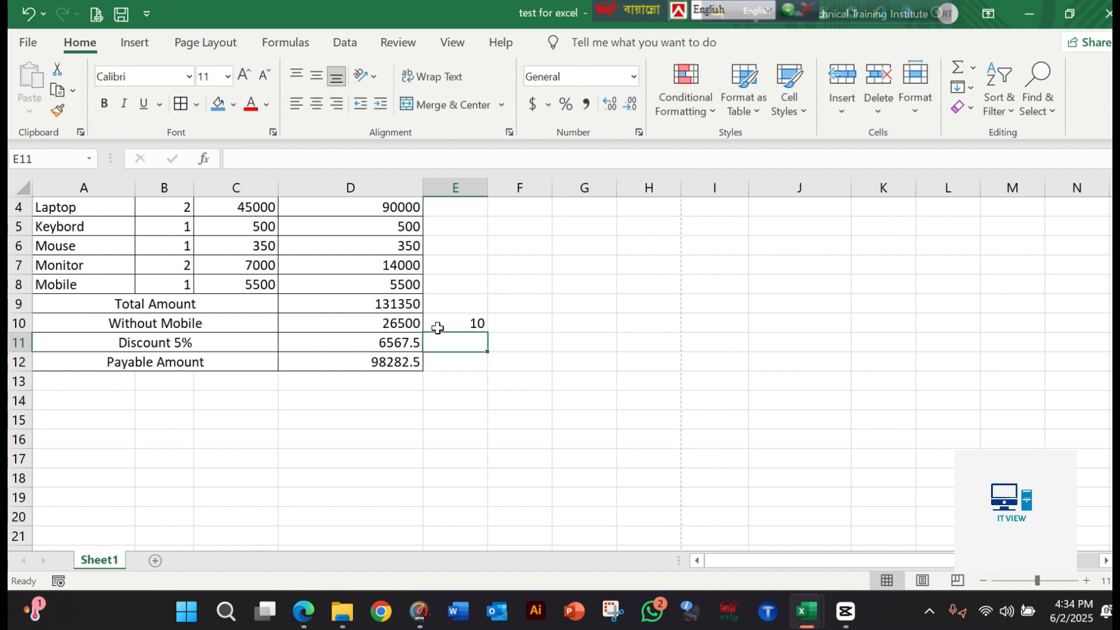
{"action": "left_click", "coordinate": [441, 323]}
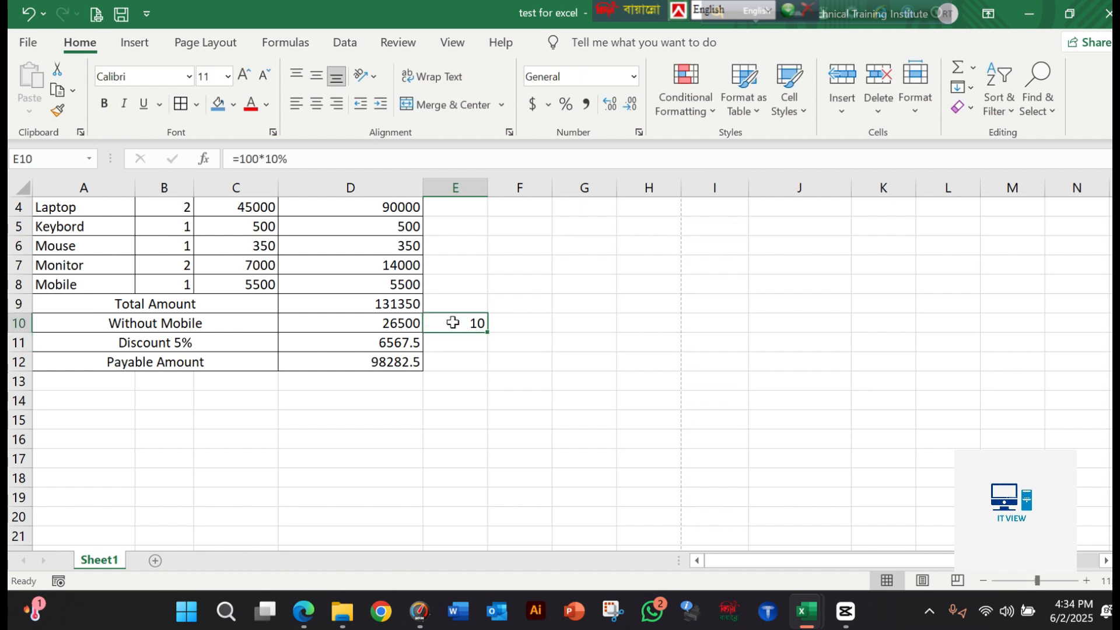
Step: Clear the discount in D11 and re-enter it as 5% of the total amount with the formula =D9*5%
{"action": "left_click", "coordinate": [386, 345]}
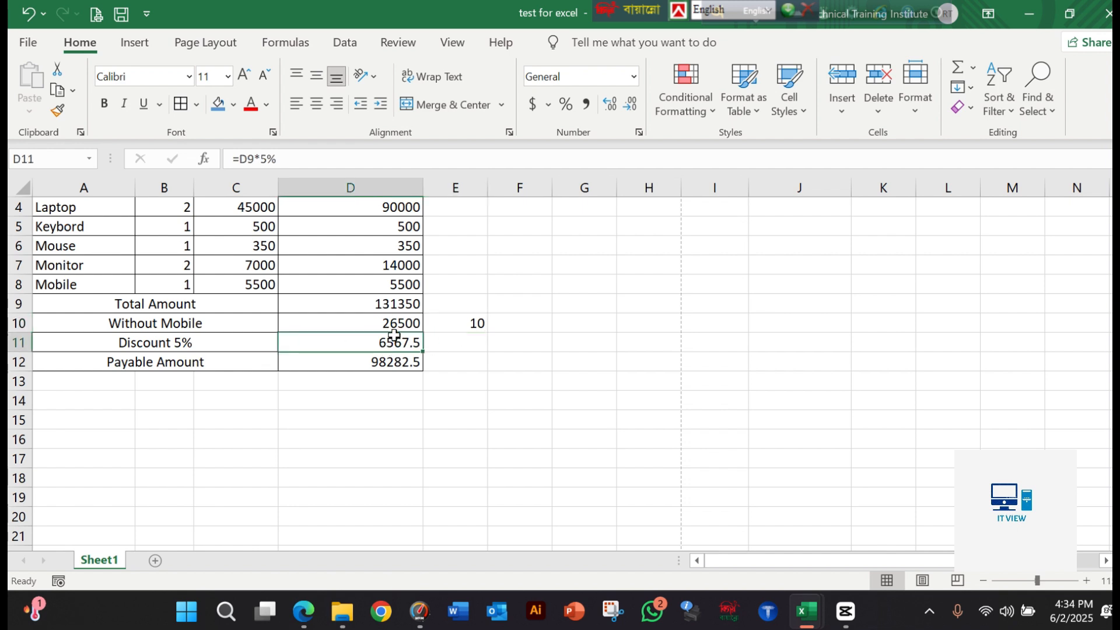
{"action": "key", "text": "BackSpace"}
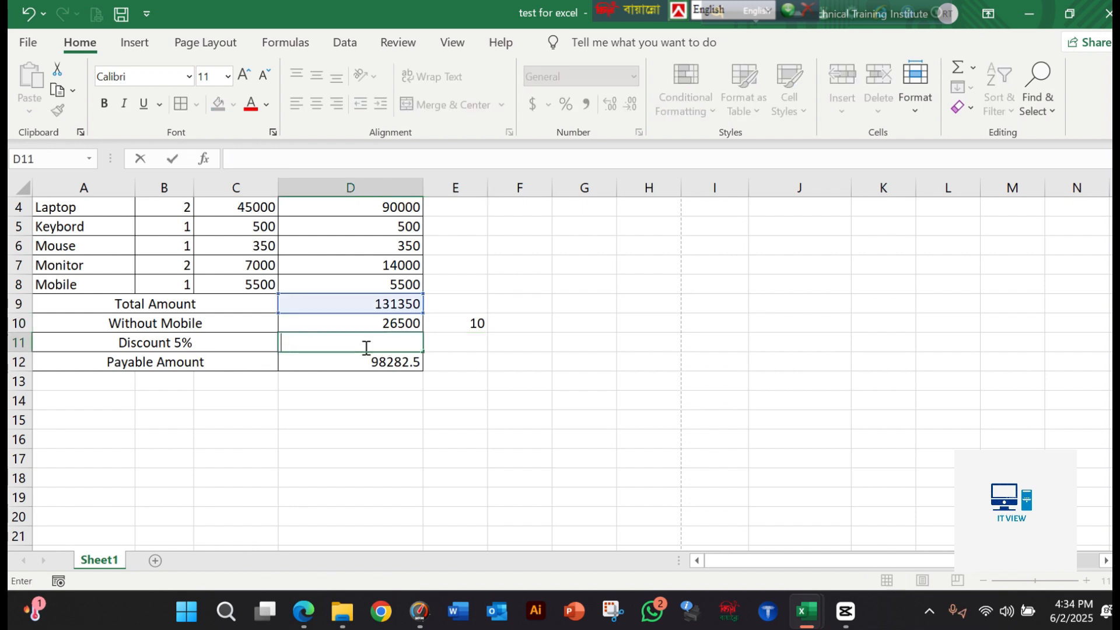
{"action": "type", "text": "="}
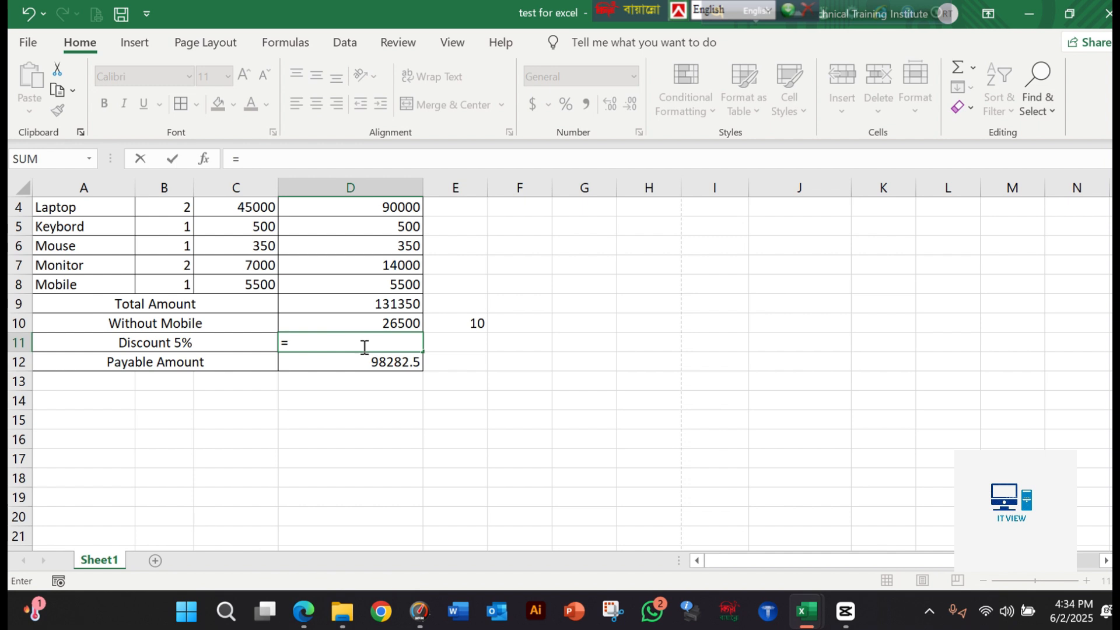
{"action": "left_click", "coordinate": [370, 304]}
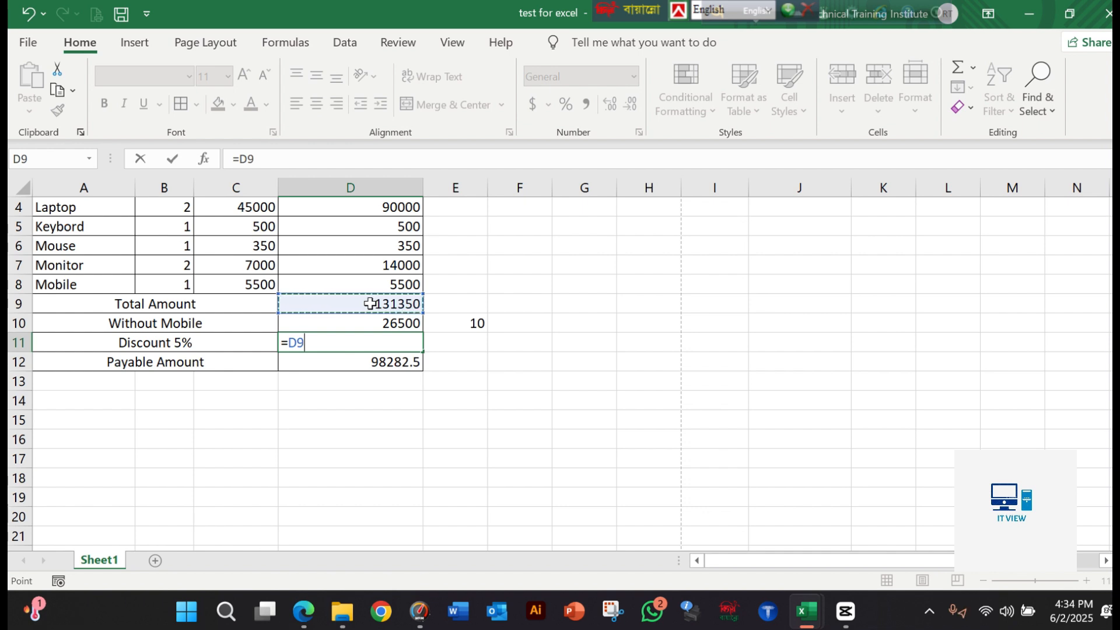
{"action": "type", "text": "*5"}
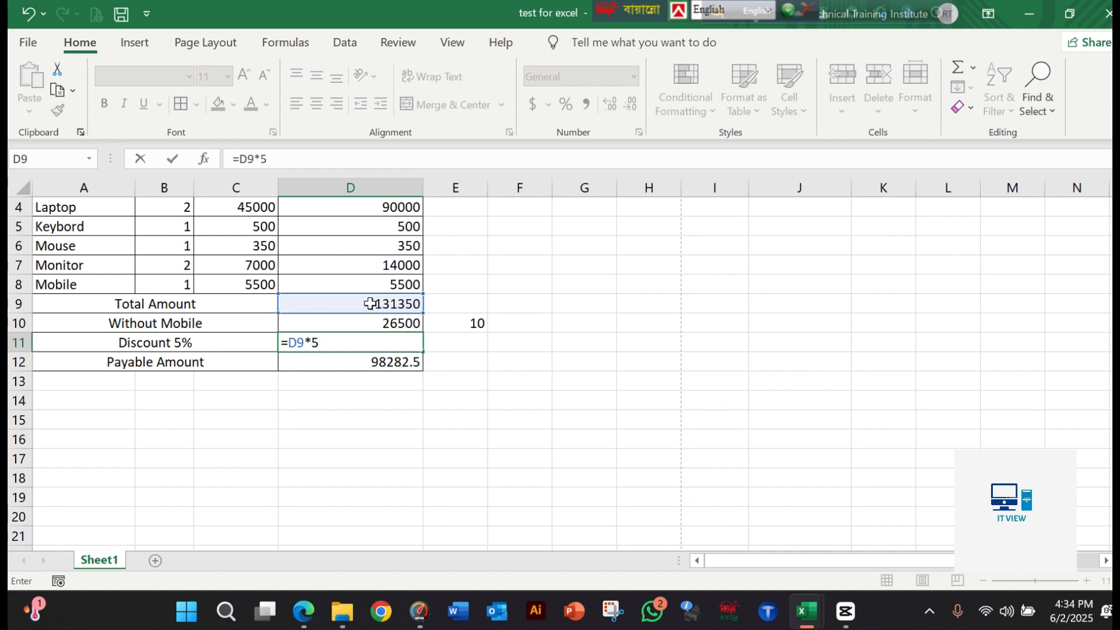
{"action": "type", "text": "%"}
{"action": "key", "text": "Return"}
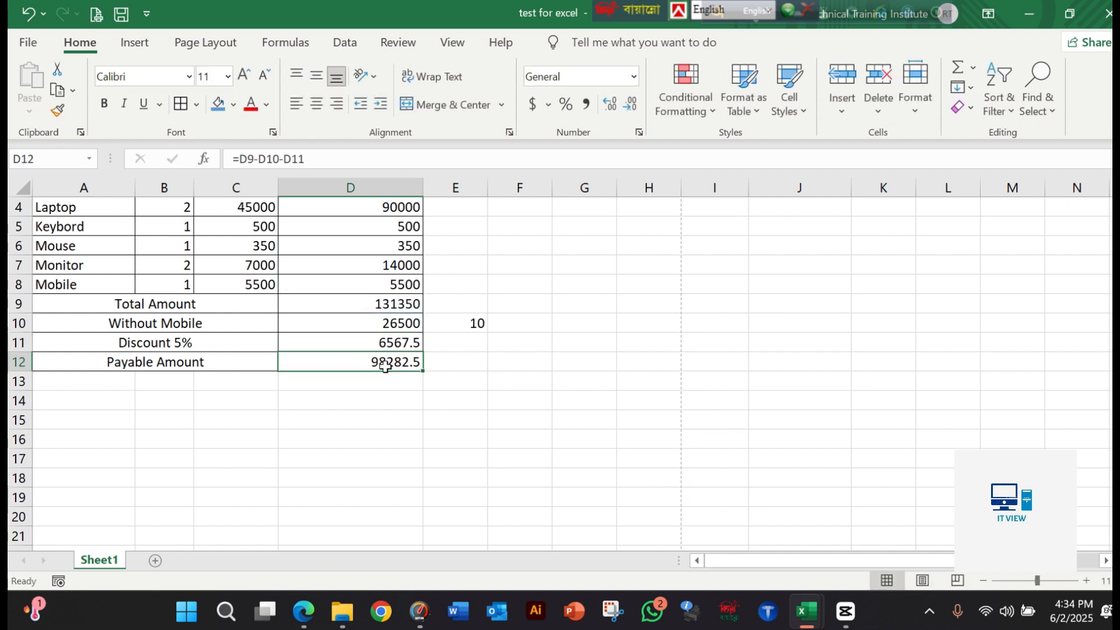
Step: Review the summary labels and values in rows 9 to 12 and the formulas in D3, D9, D10, D11 and D12
{"action": "left_click", "coordinate": [378, 344]}
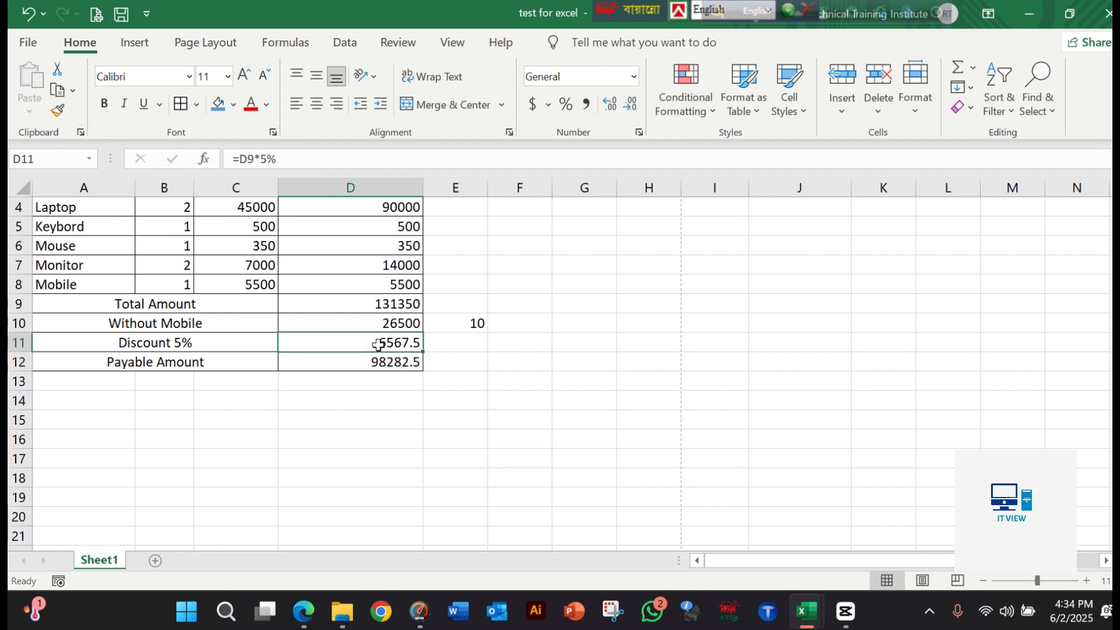
{"action": "left_click", "coordinate": [378, 324]}
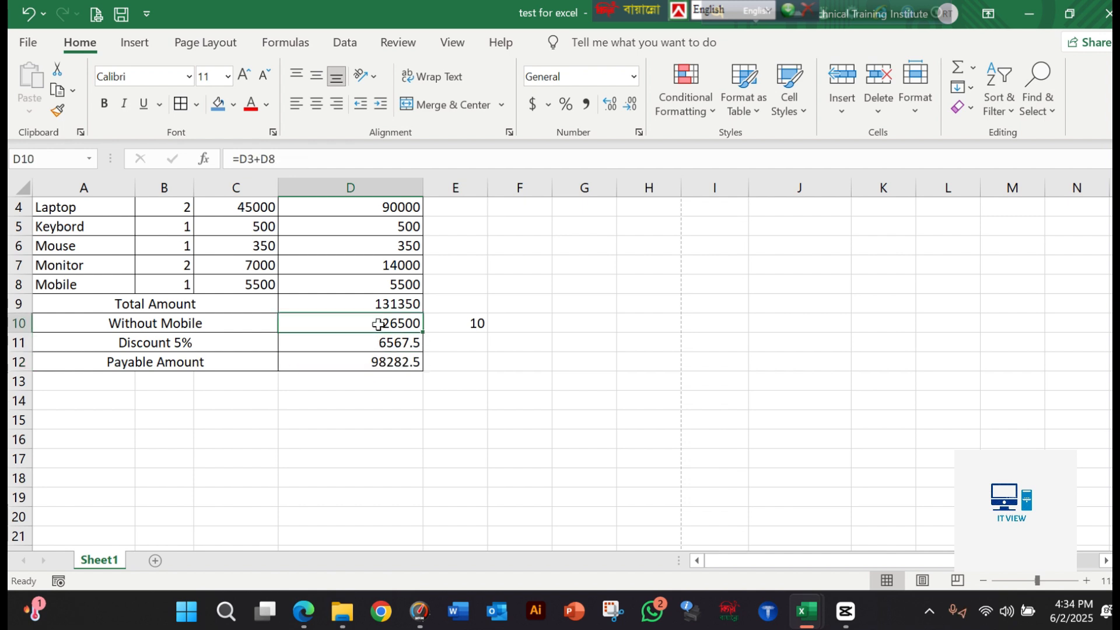
{"action": "left_click", "coordinate": [218, 362]}
{"action": "left_click", "coordinate": [220, 345]}
{"action": "left_click", "coordinate": [225, 327]}
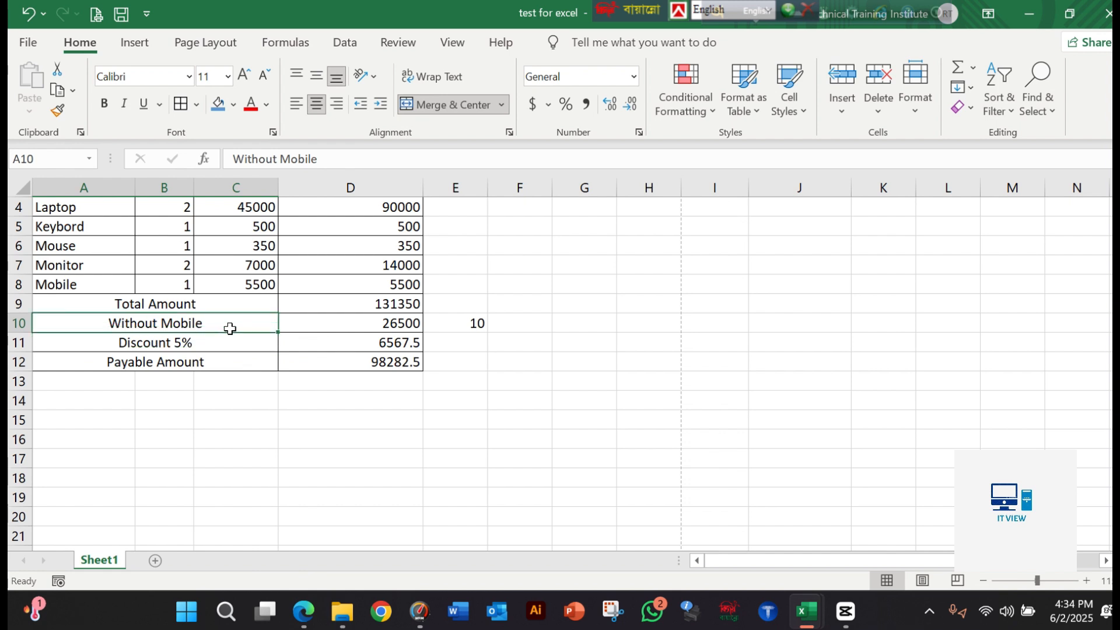
{"action": "left_click", "coordinate": [320, 328]}
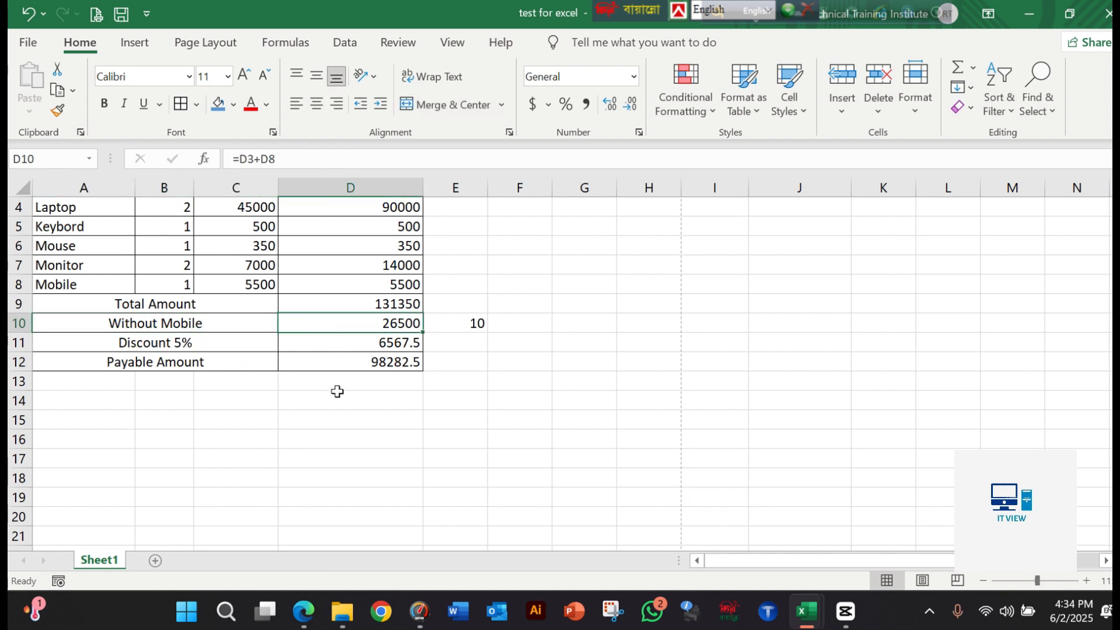
{"action": "left_click", "coordinate": [348, 365]}
{"action": "scroll", "coordinate": [349, 366], "scroll_direction": "up", "scroll_amount": 1}
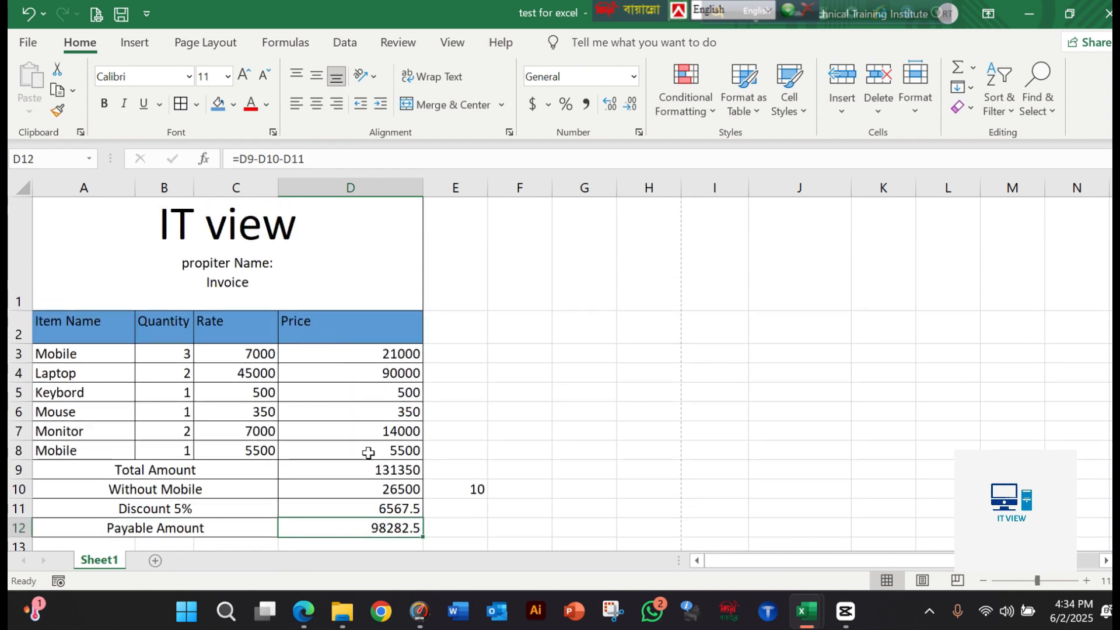
{"action": "left_click", "coordinate": [390, 470]}
{"action": "scroll", "coordinate": [387, 468], "scroll_direction": "down", "scroll_amount": 1}
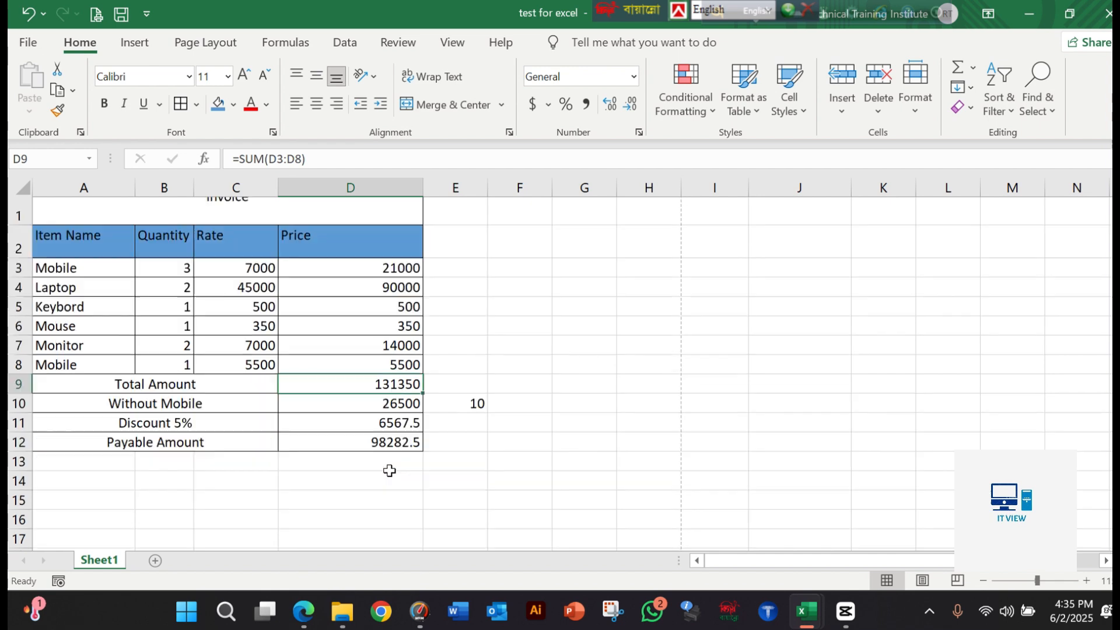
{"action": "scroll", "coordinate": [388, 464], "scroll_direction": "up", "scroll_amount": 1}
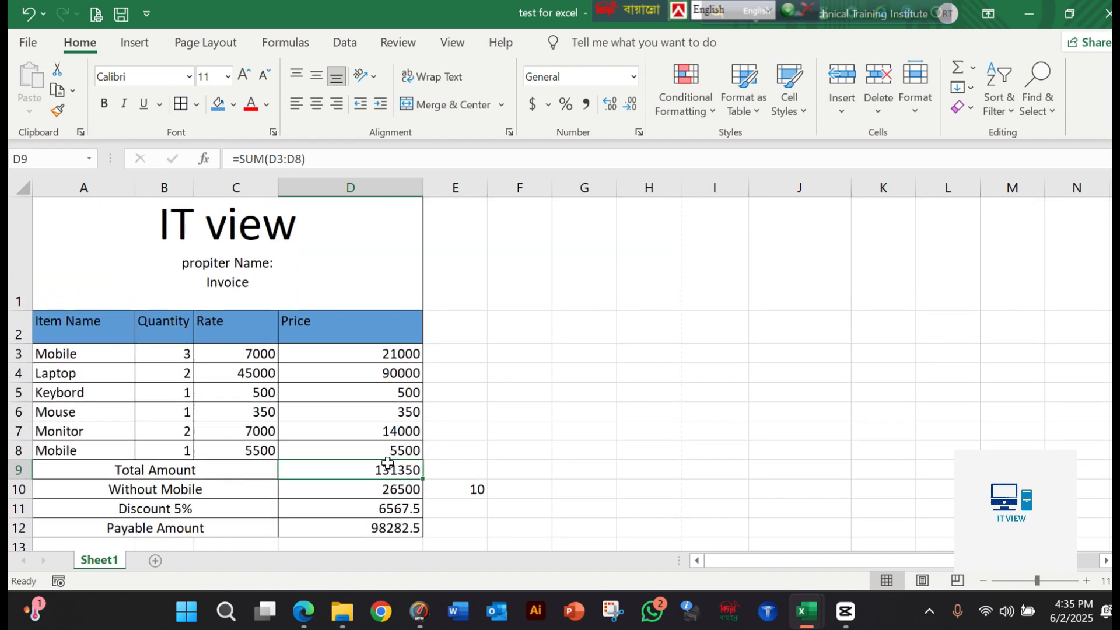
{"action": "left_click", "coordinate": [375, 359]}
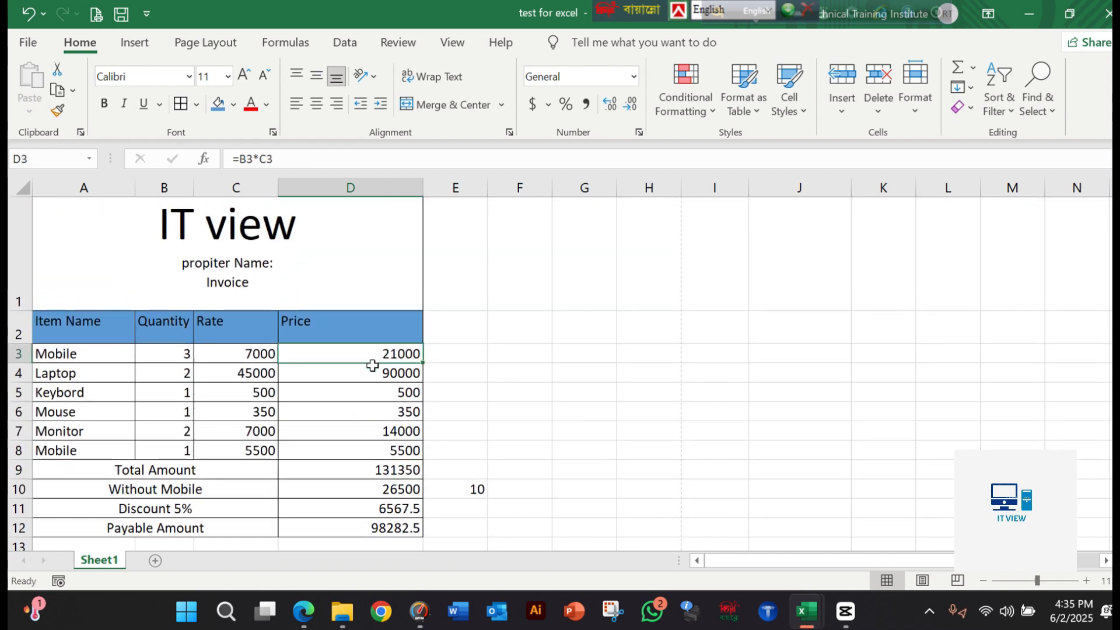
{"action": "left_click", "coordinate": [363, 528]}
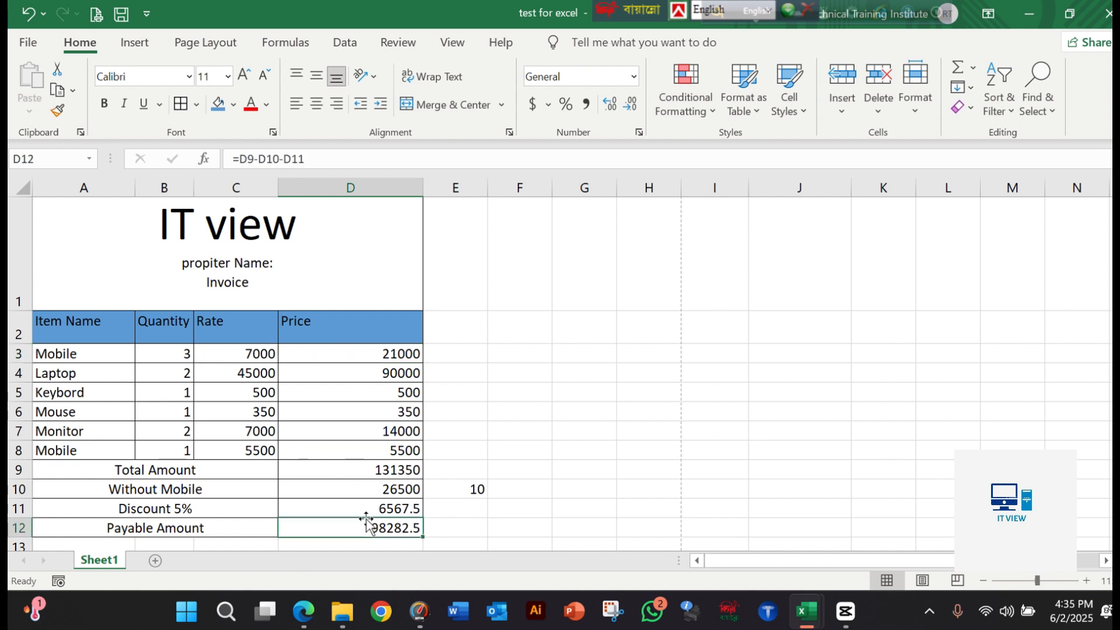
{"action": "scroll", "coordinate": [366, 508], "scroll_direction": "down", "scroll_amount": 1}
{"action": "scroll", "coordinate": [366, 508], "scroll_direction": "down", "scroll_amount": 1}
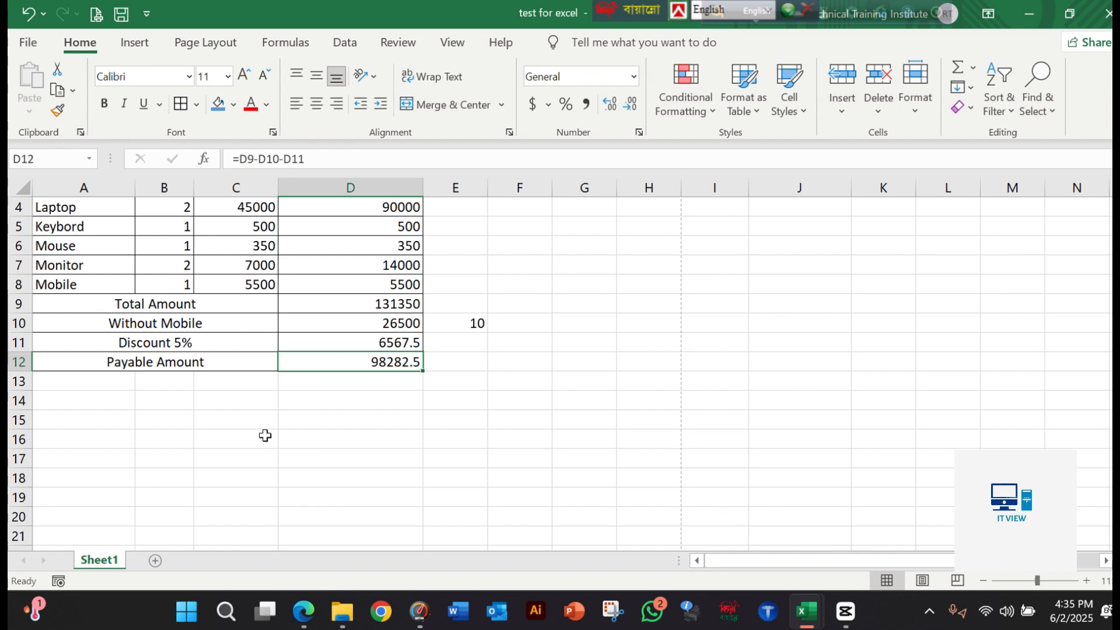
{"action": "scroll", "coordinate": [318, 416], "scroll_direction": "up", "scroll_amount": 1}
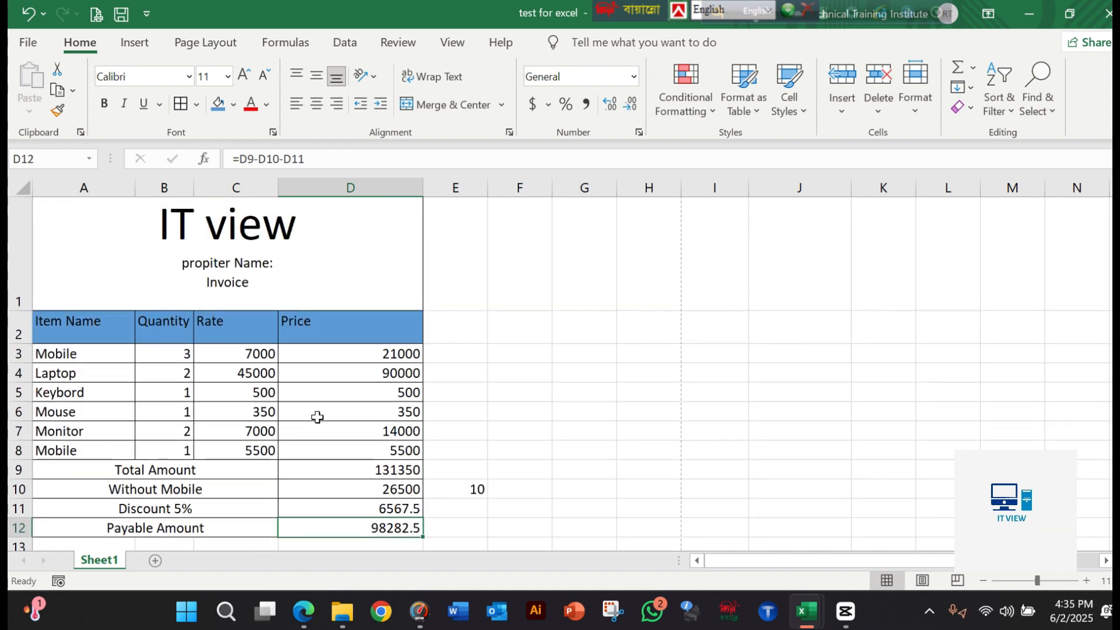
{"action": "scroll", "coordinate": [317, 416], "scroll_direction": "down", "scroll_amount": 1}
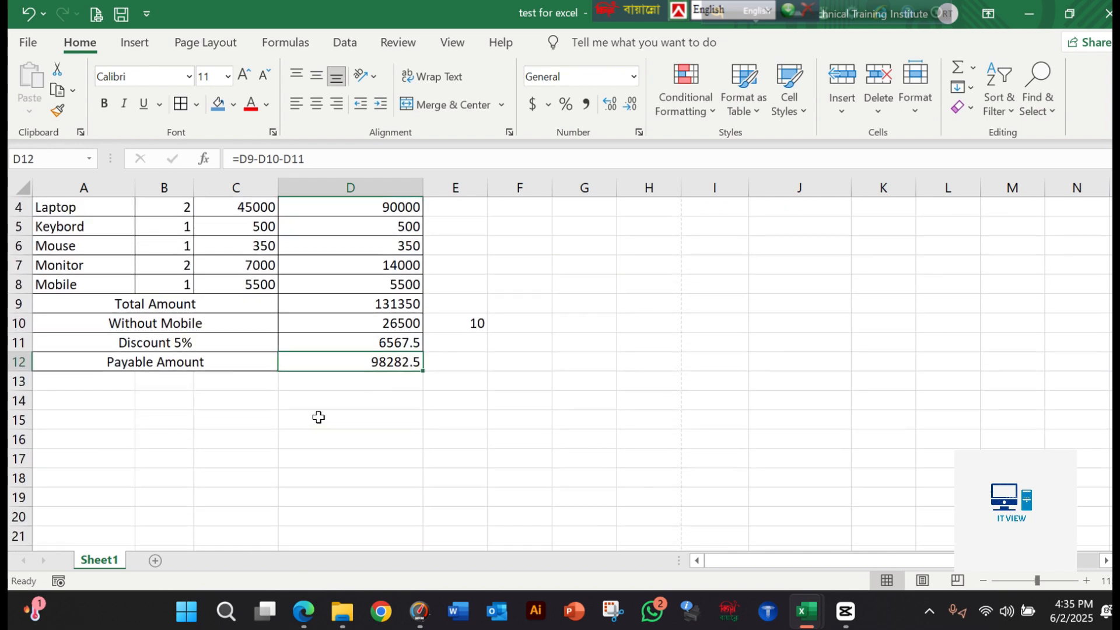
{"action": "left_click", "coordinate": [318, 386]}
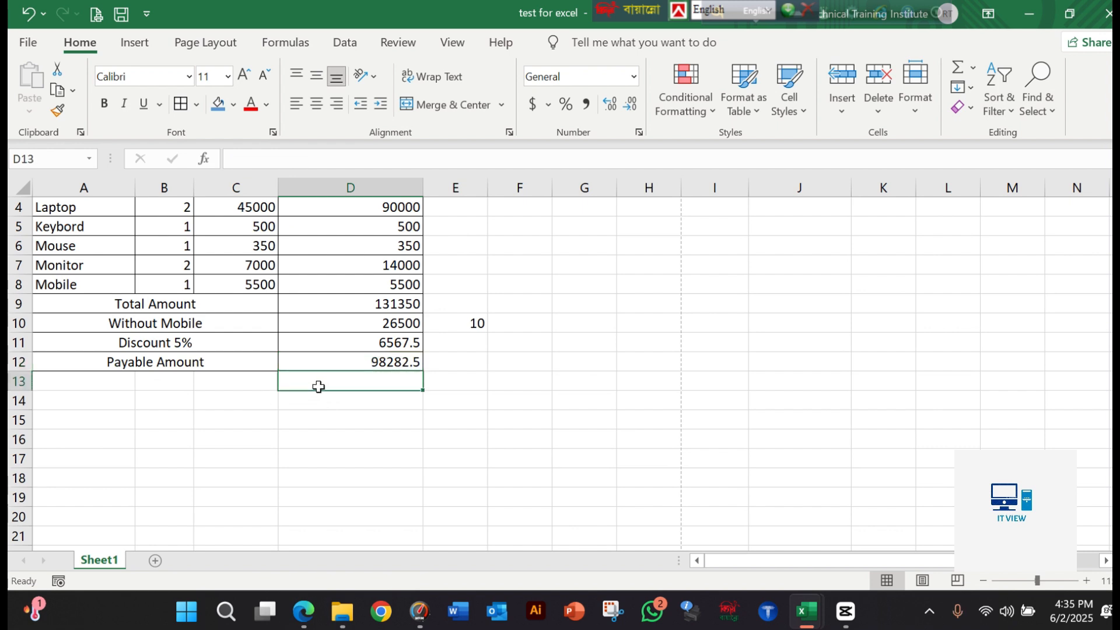
{"action": "type", "text": "="}
{"action": "key", "text": "BackSpace"}
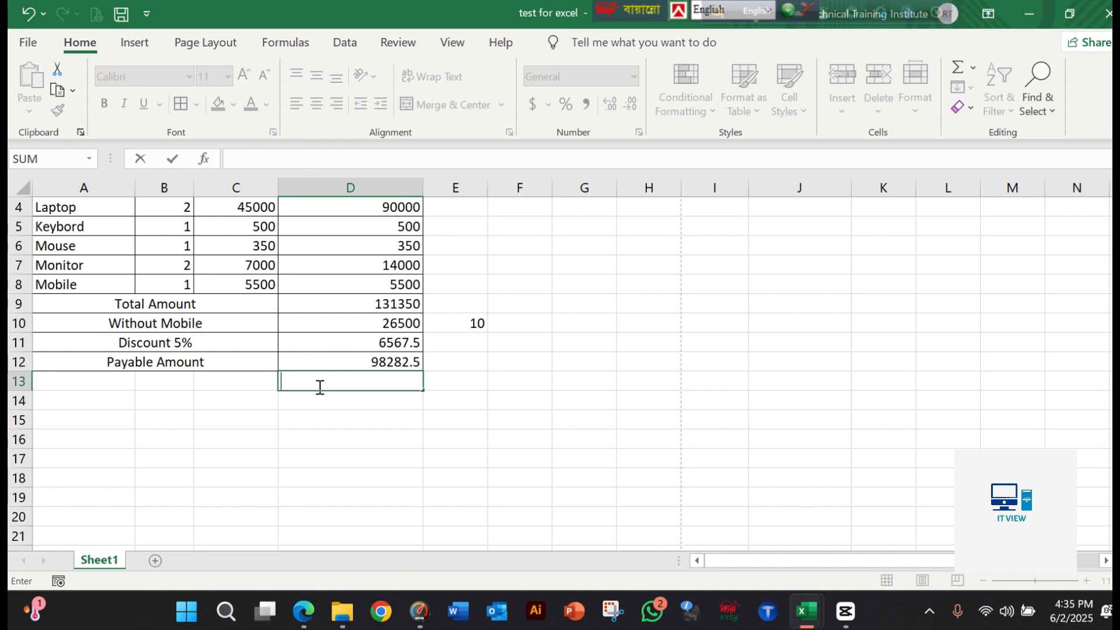
Step: Demonstrate a division in F10 with the formula =100/10 and check the cell
{"action": "left_click", "coordinate": [499, 327]}
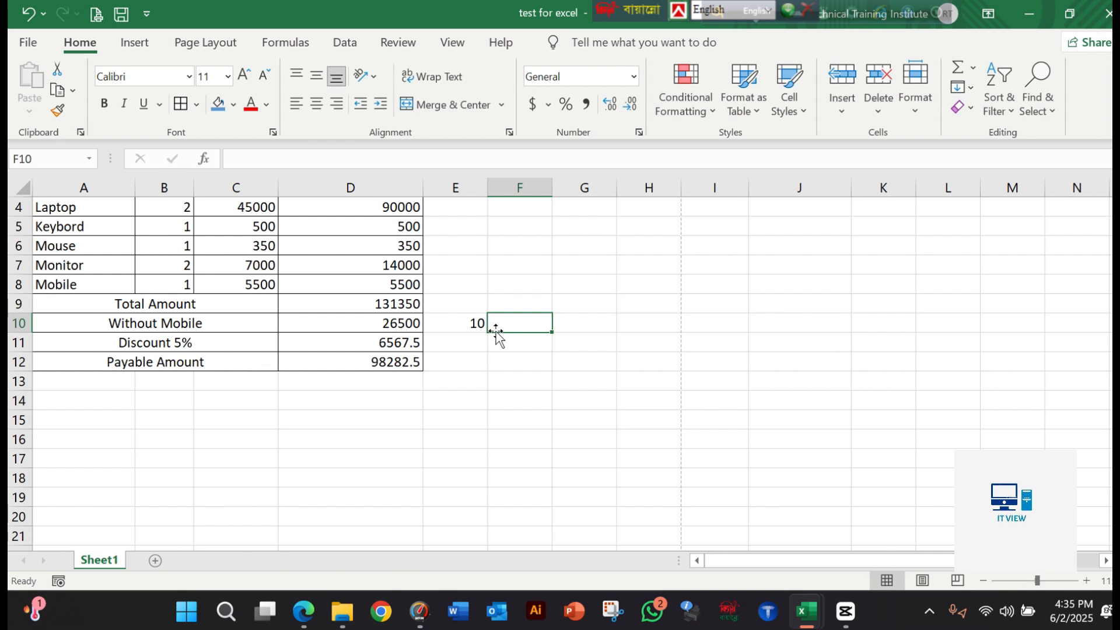
{"action": "type", "text": "100"}
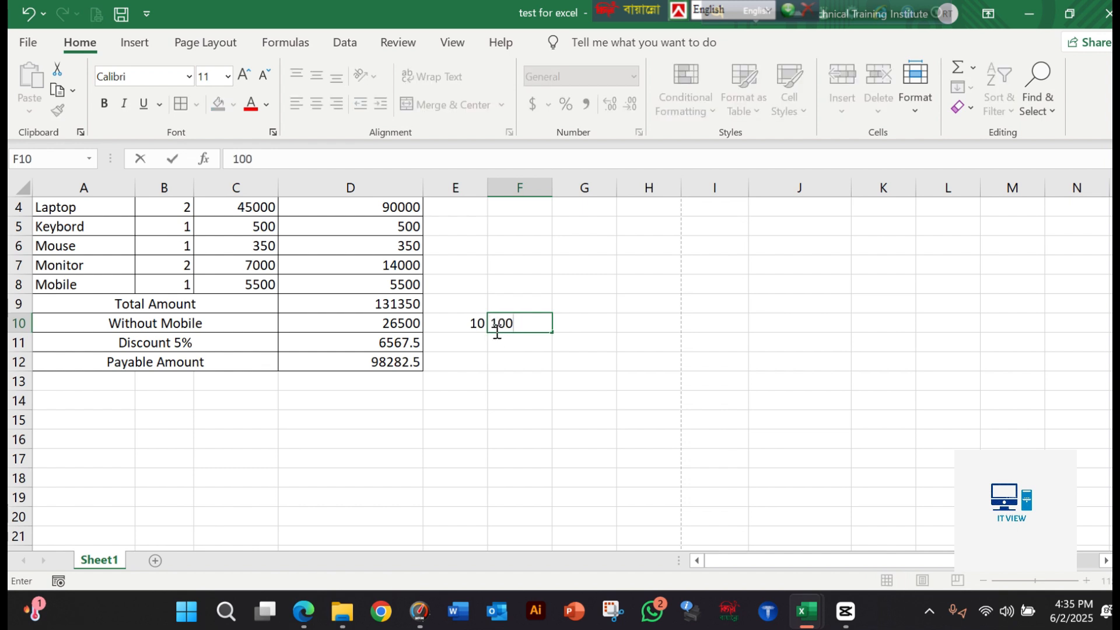
{"action": "type", "text": "/10"}
{"action": "left_click", "coordinate": [493, 325]}
{"action": "type", "text": "="}
{"action": "key", "text": "Return"}
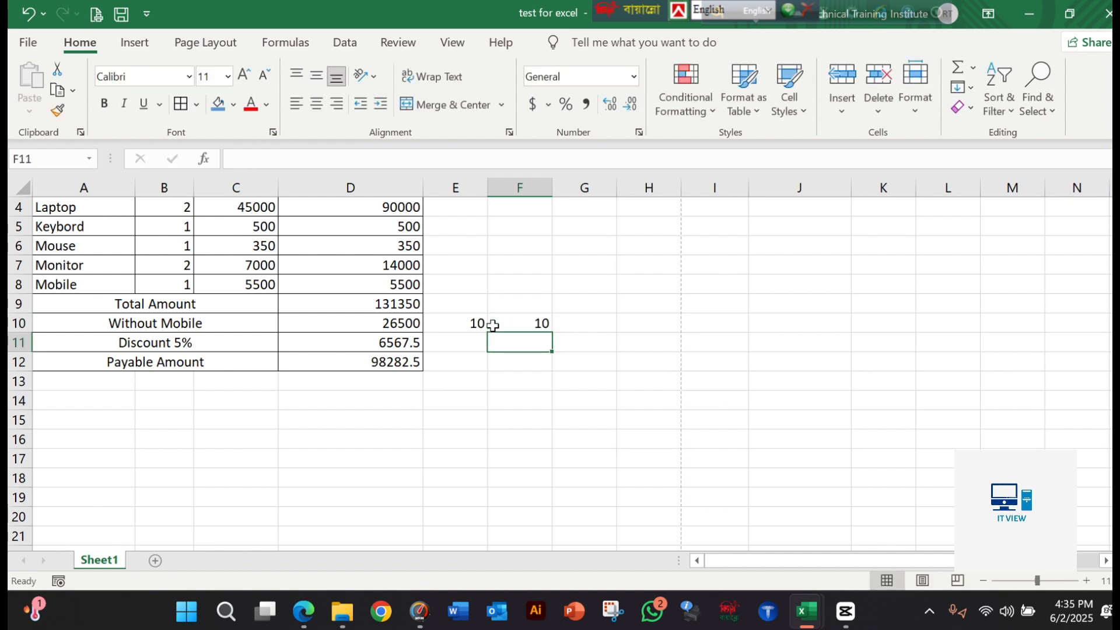
{"action": "left_click", "coordinate": [513, 324]}
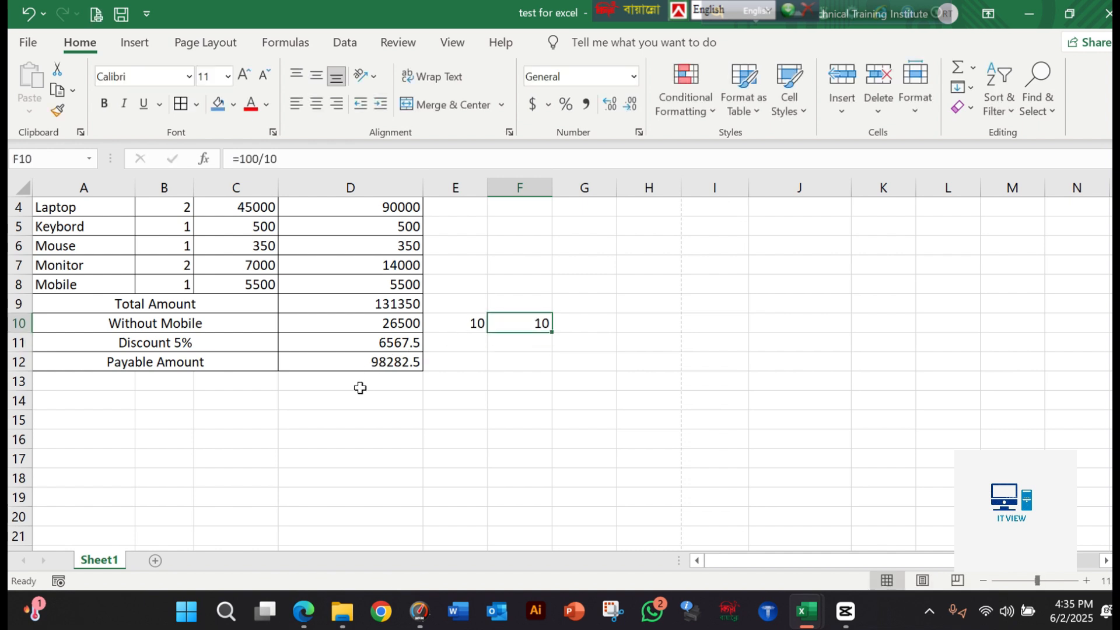
Step: Examine the payable amount, go through the item names from A3 to A8, and check the total amount in D9
{"action": "left_click", "coordinate": [383, 366]}
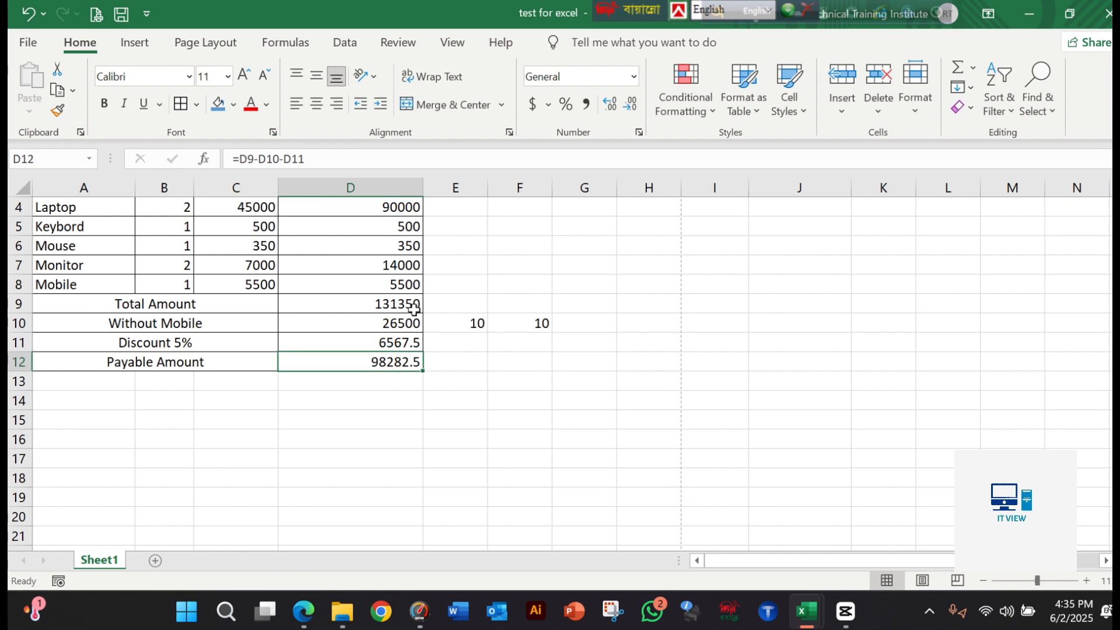
{"action": "left_click", "coordinate": [442, 307]}
{"action": "scroll", "coordinate": [92, 270], "scroll_direction": "up", "scroll_amount": 2}
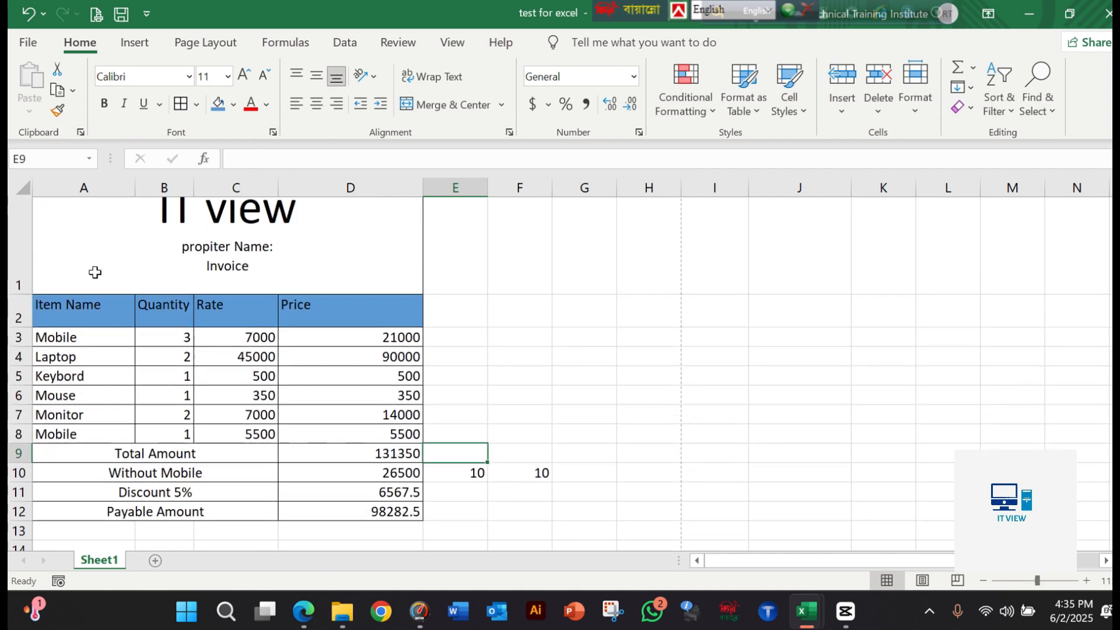
{"action": "left_click", "coordinate": [60, 355]}
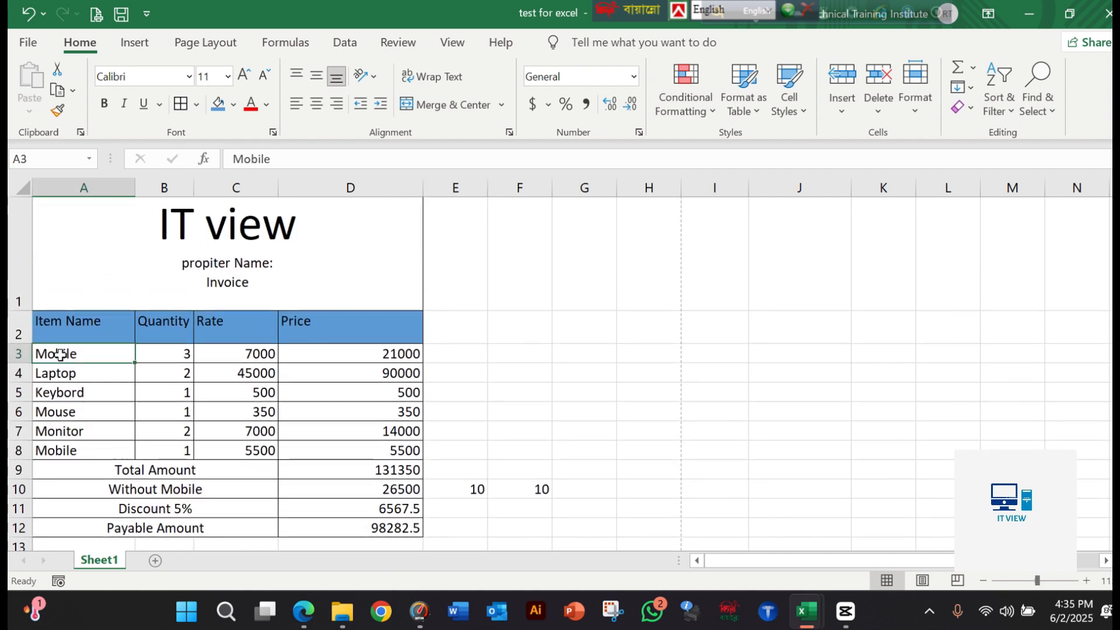
{"action": "key", "text": "Down"}
{"action": "key", "text": "Down"}
{"action": "key", "text": "Down"}
{"action": "key", "text": "Down"}
{"action": "key", "text": "Down"}
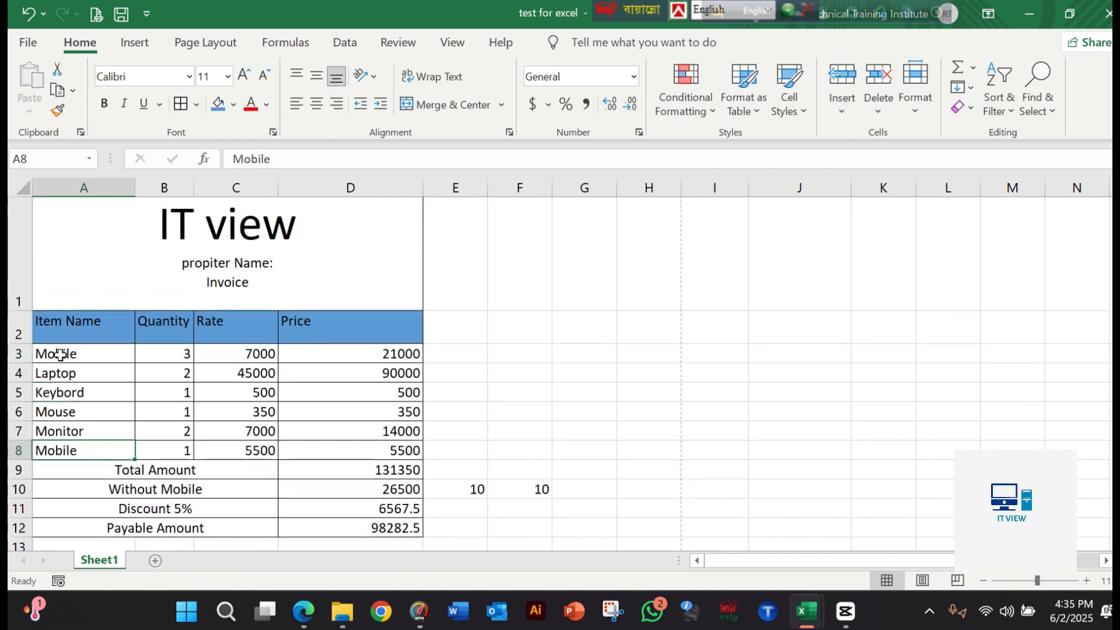
{"action": "left_click", "coordinate": [382, 472]}
Step: Divide the total amount by the six items in E9 with the formula =D9/6 and check the cell
{"action": "left_click", "coordinate": [454, 469]}
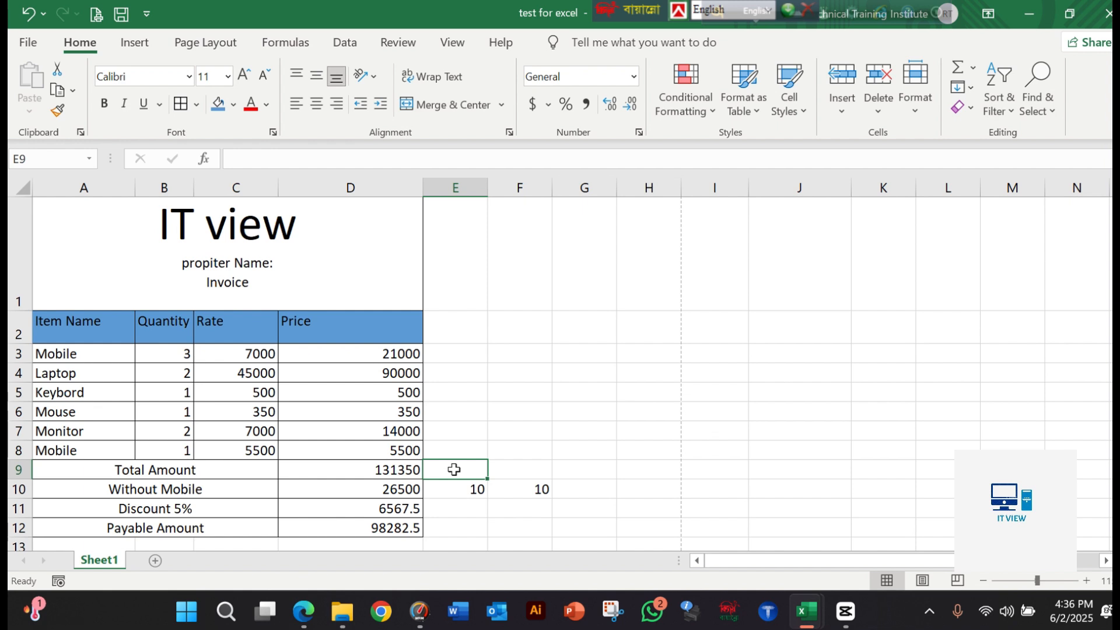
{"action": "type", "text": "="}
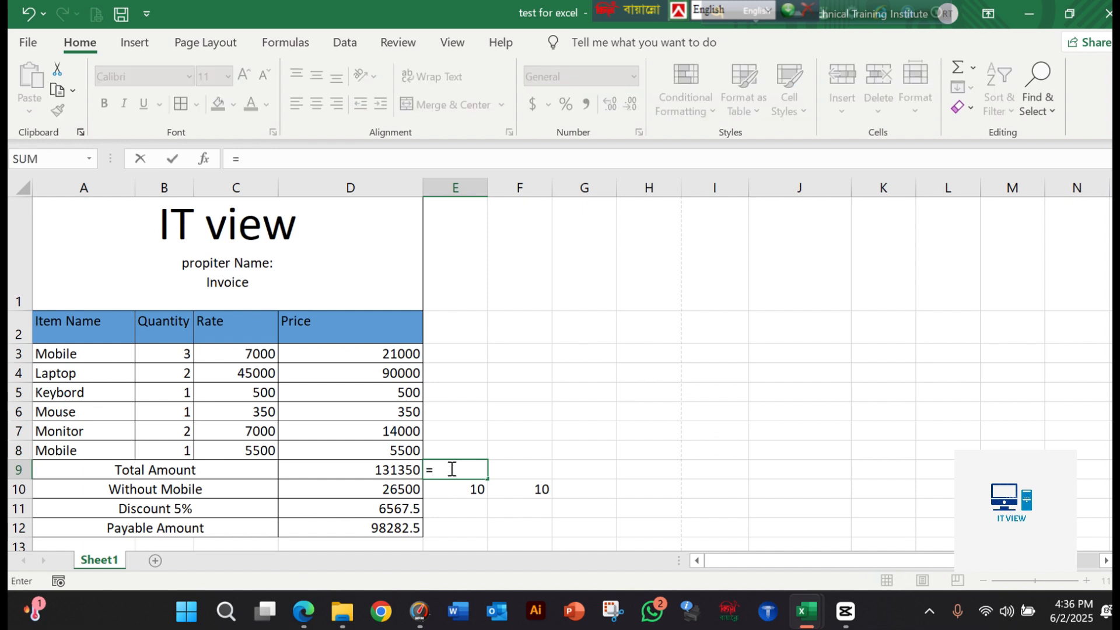
{"action": "left_click", "coordinate": [377, 470]}
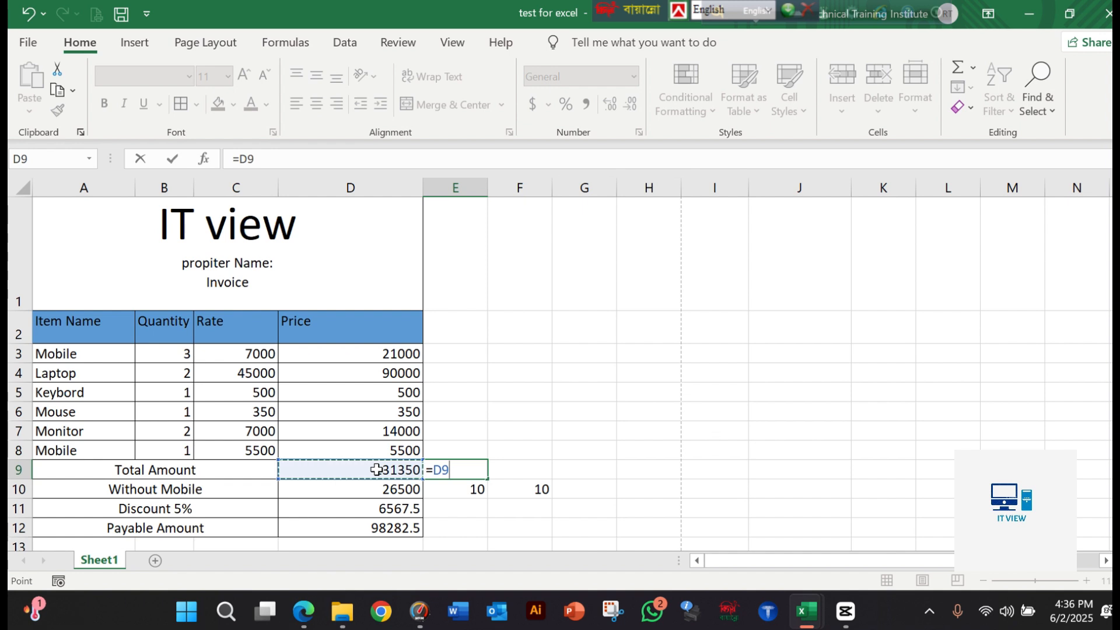
{"action": "type", "text": "/6"}
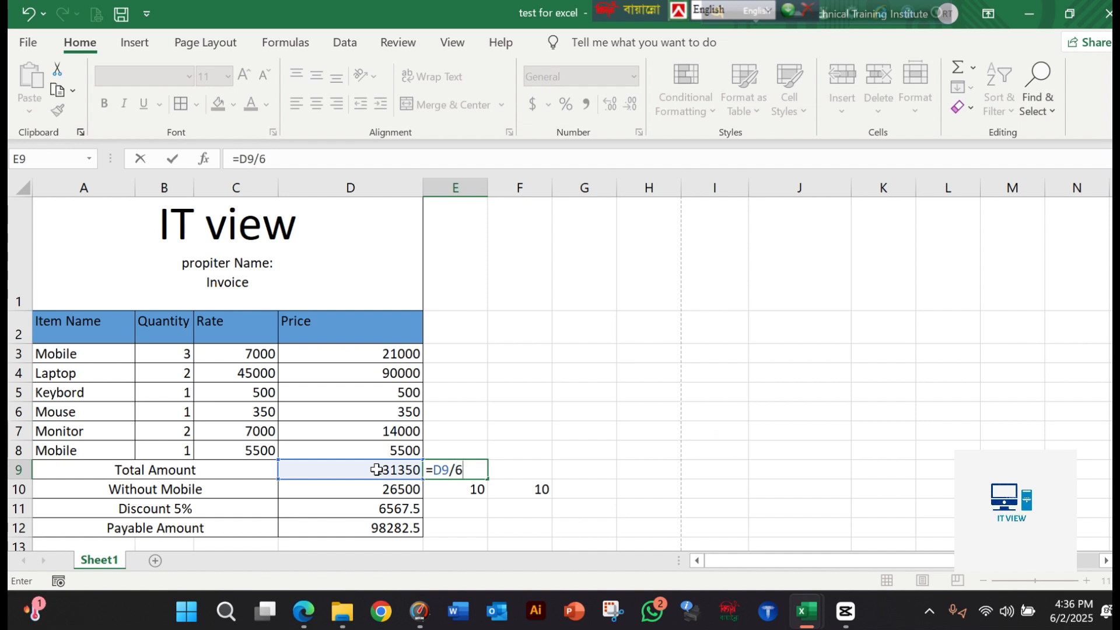
{"action": "key", "text": "Return"}
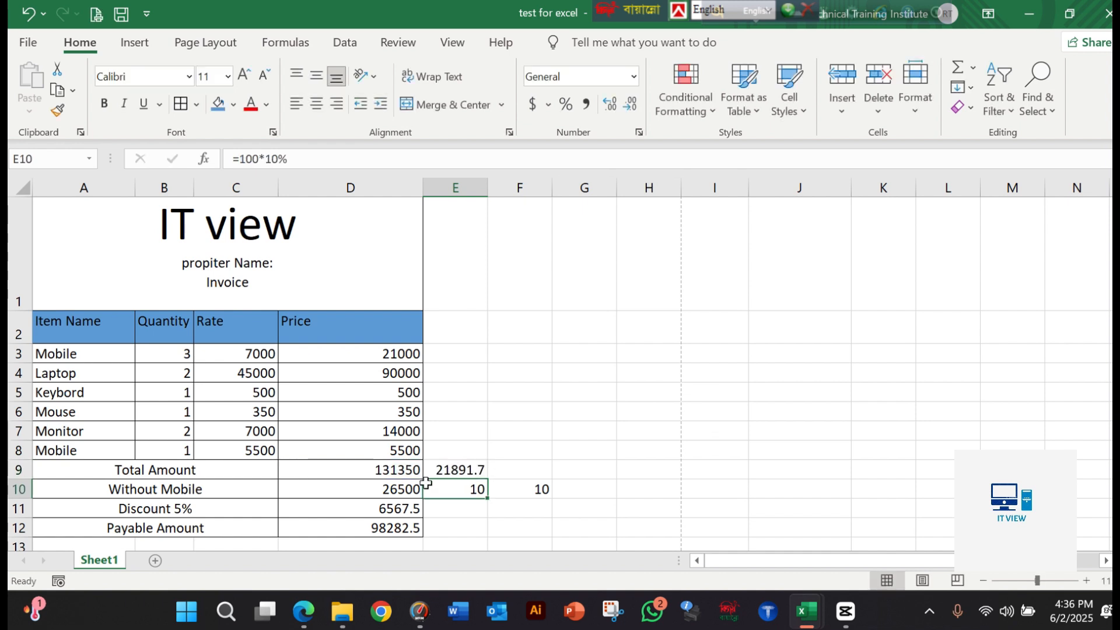
{"action": "left_click", "coordinate": [451, 470]}
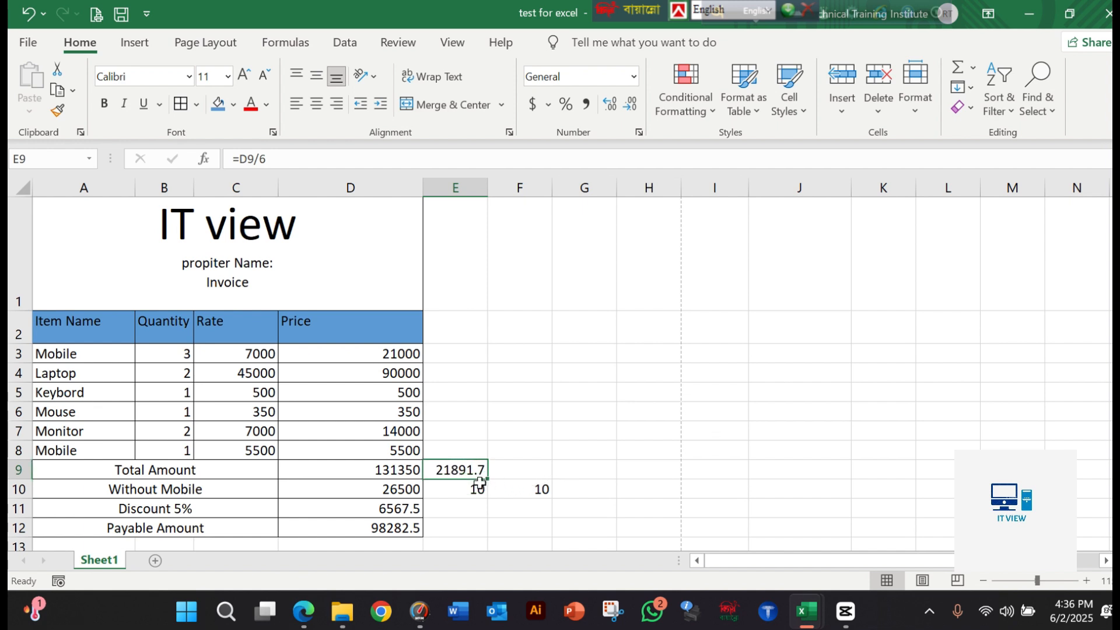